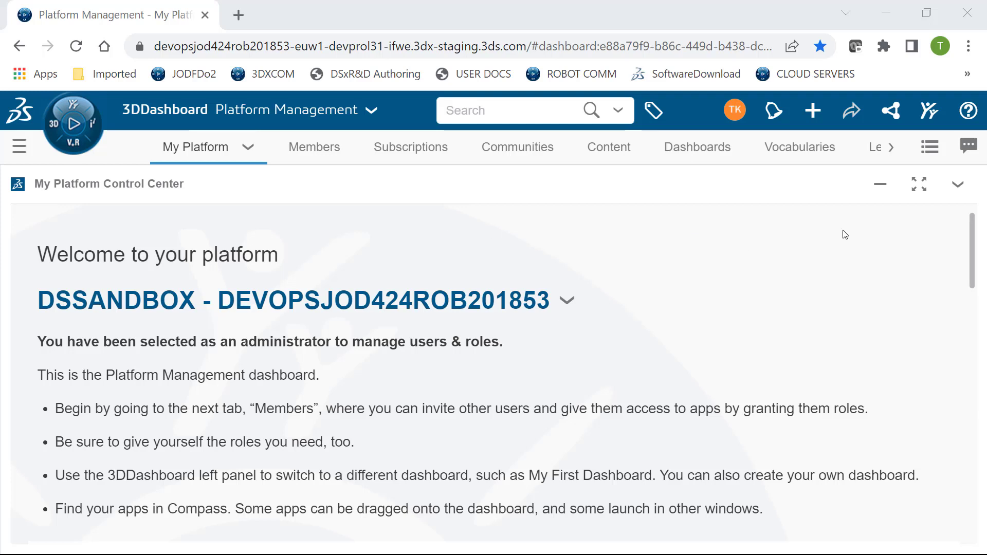
# Examine the apps included in the Robot Programmer role, down to Robot Programming Essentials.
pyautogui.moveTo(972, 263); pyautogui.dragTo(973, 232)
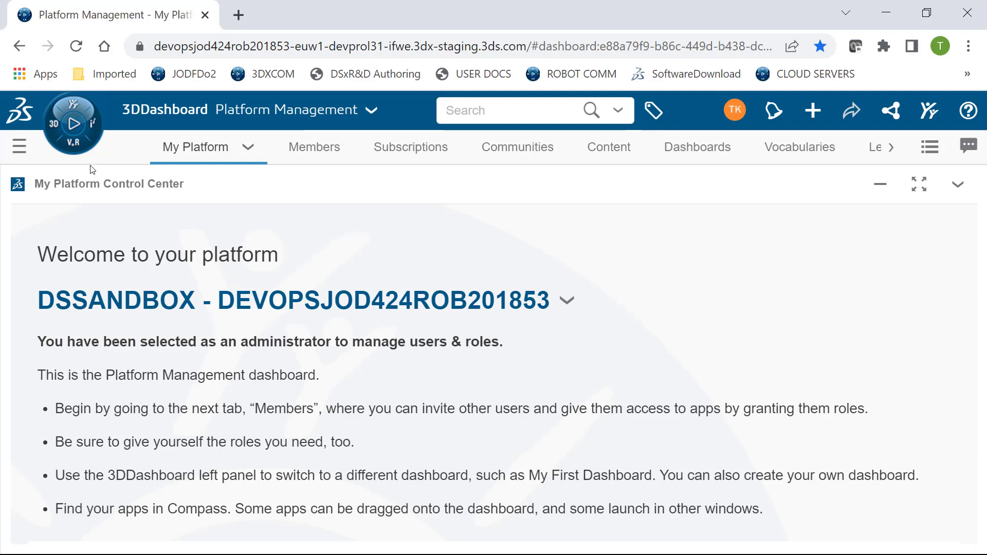
pyautogui.click(73, 148)
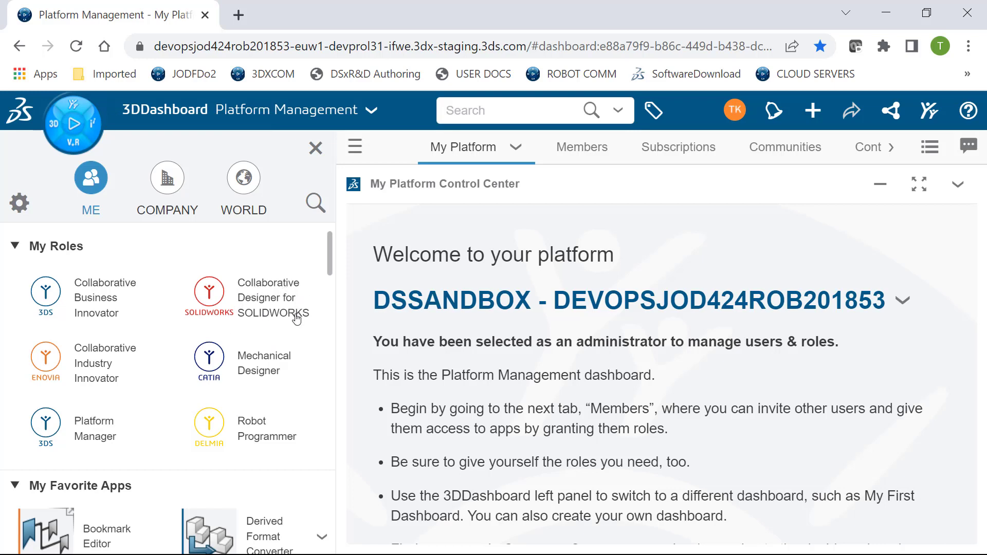
pyautogui.click(218, 426)
pyautogui.scroll(-5, 329, 233)
pyautogui.scroll(-10, 316, 307)
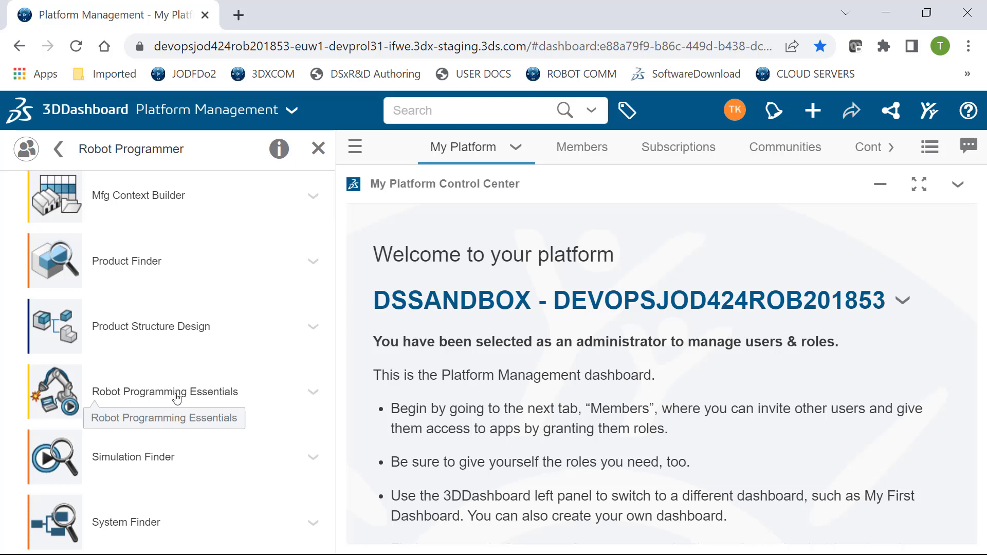
pyautogui.click(318, 149)
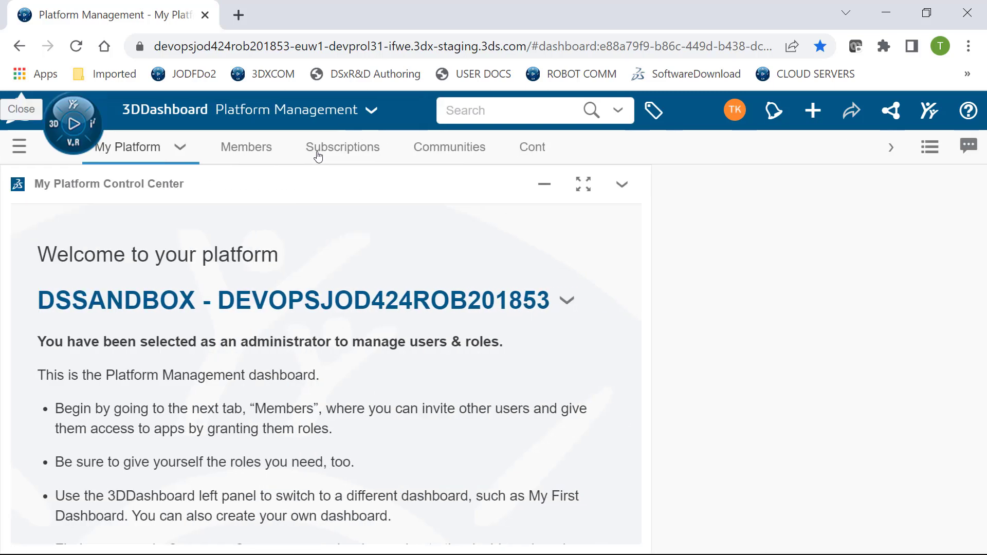
# Find Robot Programming Essentials among the favorite apps and display its installation options, including the optional content.
pyautogui.click(74, 114)
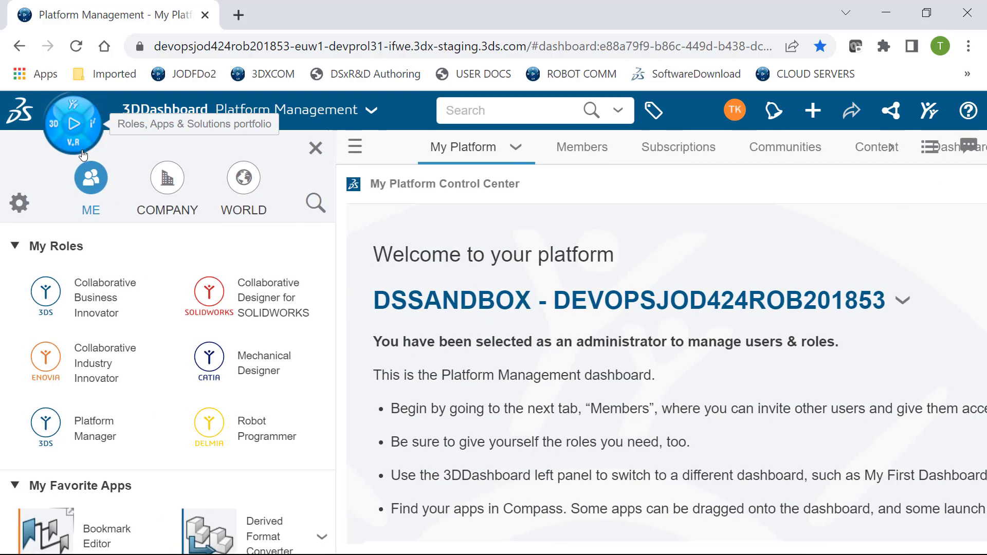
pyautogui.moveTo(328, 254); pyautogui.dragTo(328, 271)
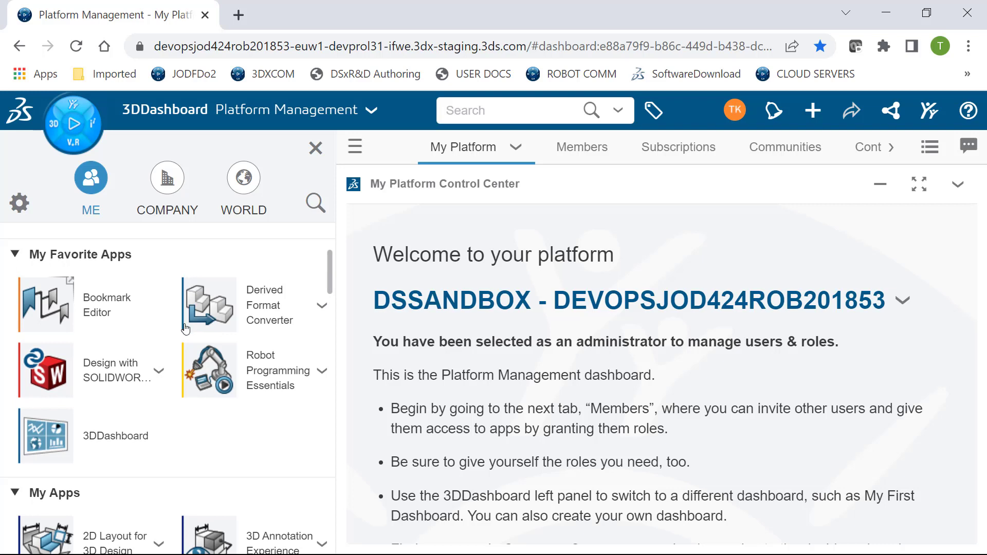
pyautogui.moveTo(82, 265)
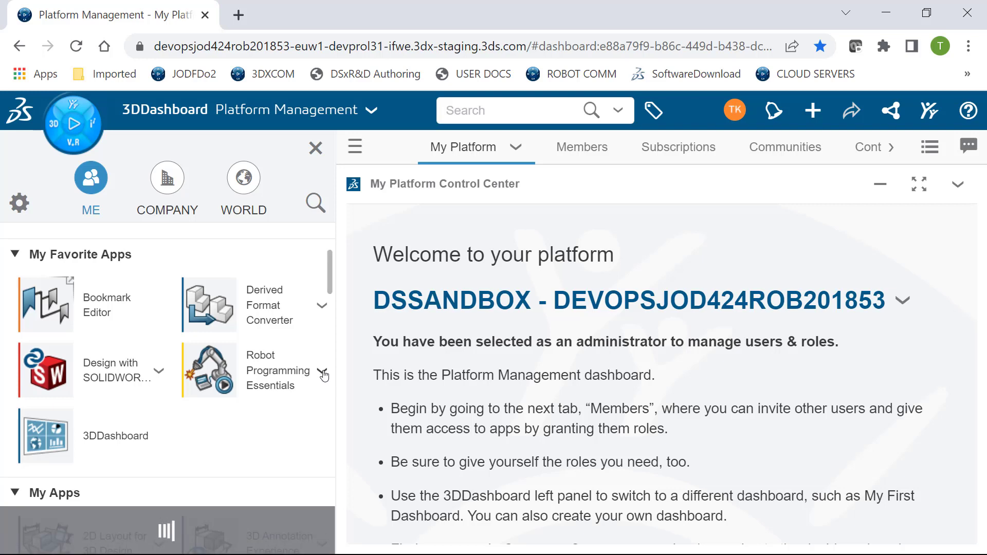
pyautogui.click(321, 372)
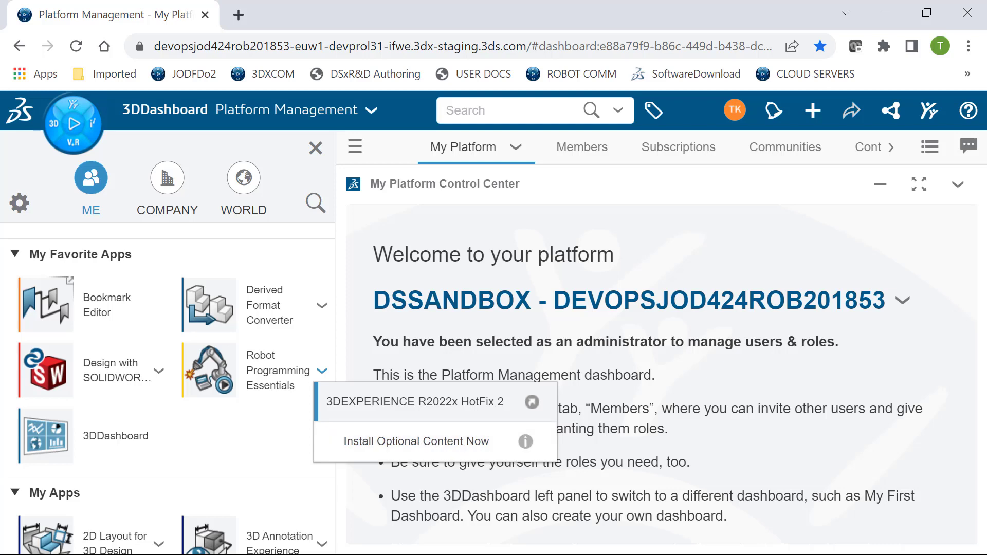
# In File Explorer, browse B424_Content through win_b64 and startup to Robotlib and examine the installed robot library folders.
pyautogui.hotkey('alt', 'Tab')
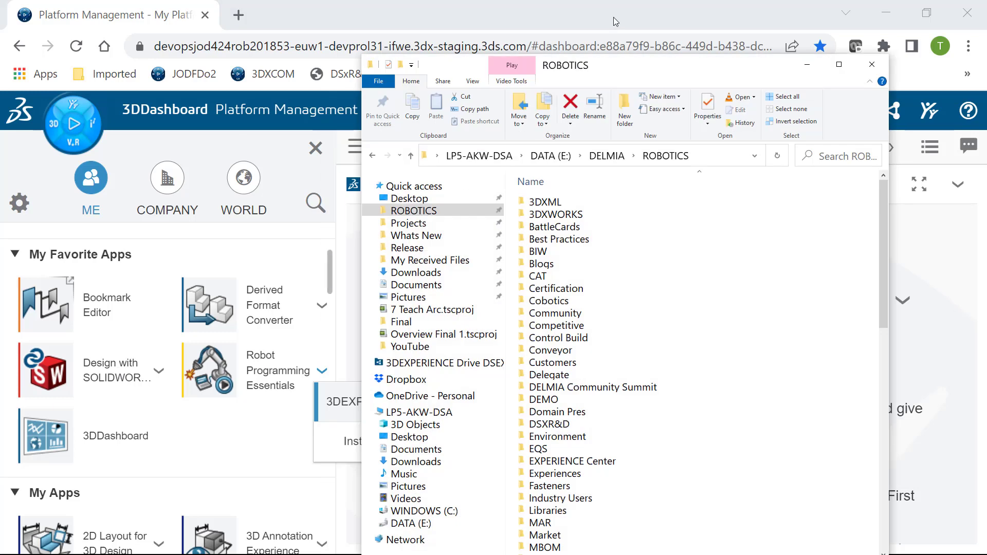
pyautogui.hotkey('alt', 'Tab')
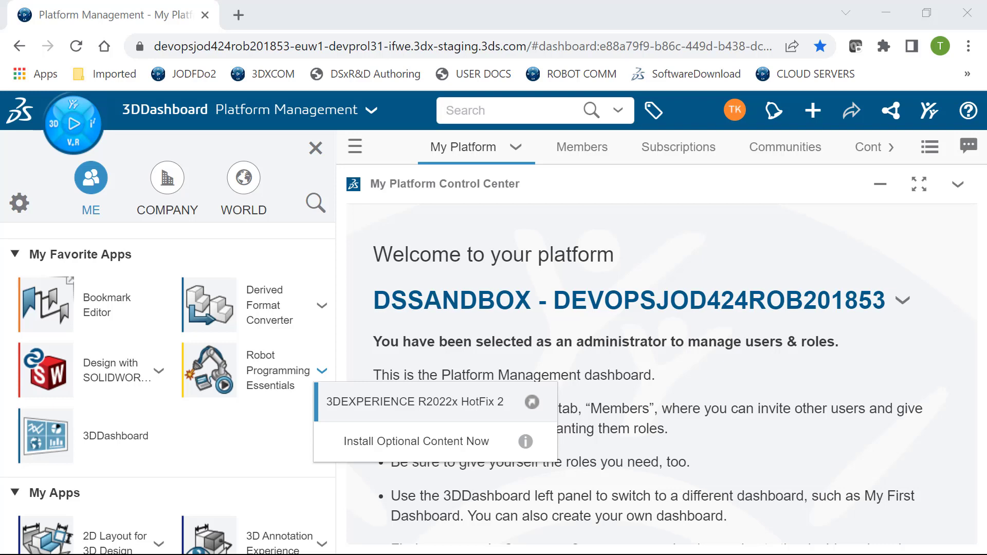
pyautogui.moveTo(0, 43); pyautogui.dragTo(394, 63)
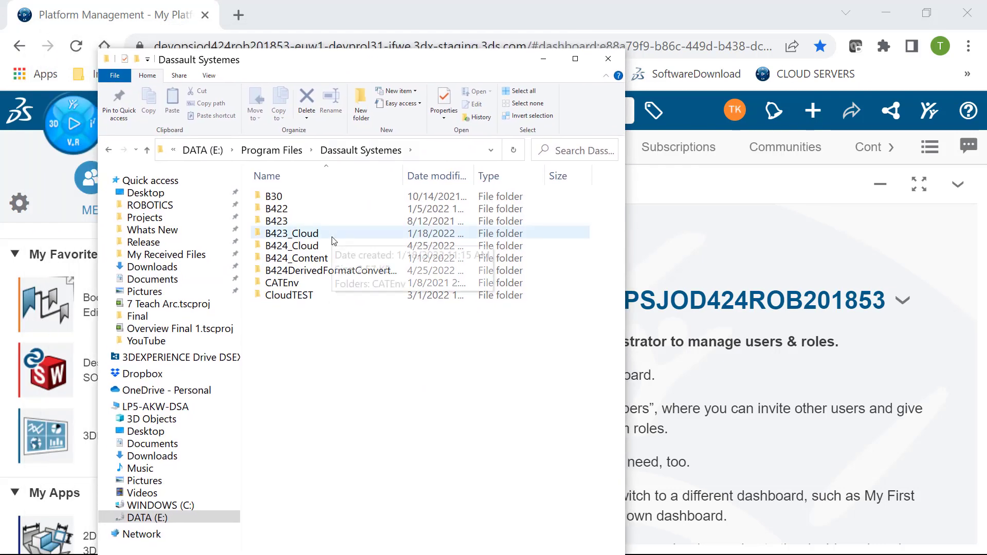
pyautogui.moveTo(332, 259)
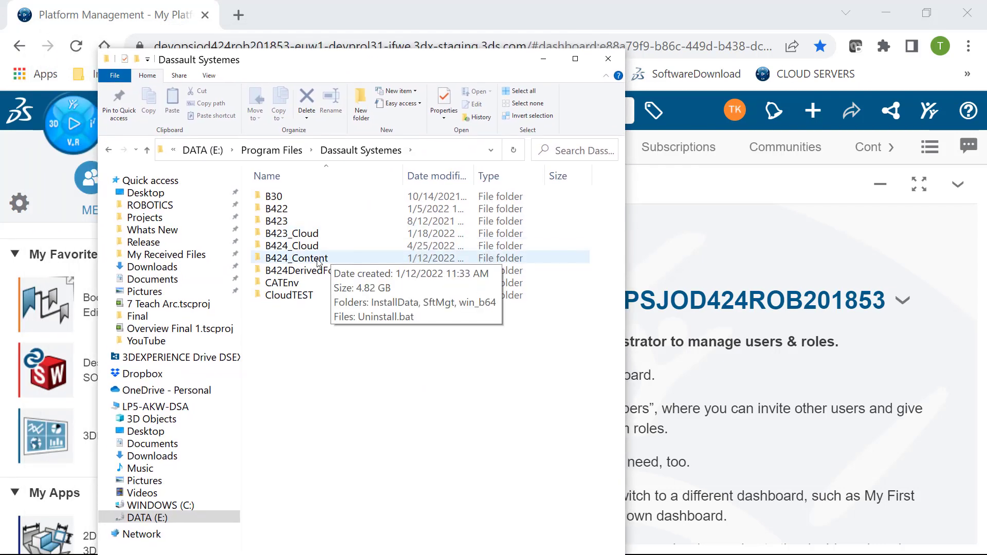
pyautogui.doubleClick(315, 261)
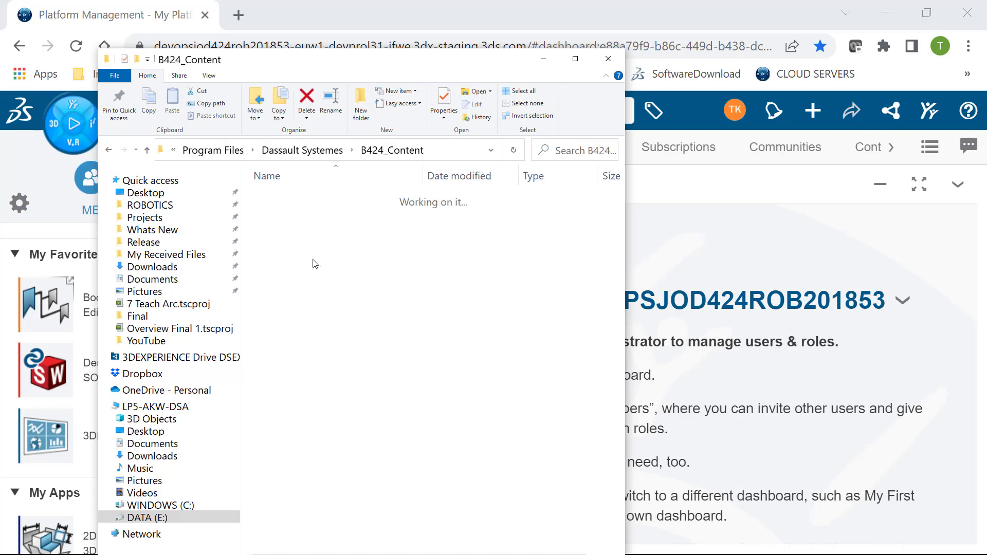
pyautogui.doubleClick(302, 220)
pyautogui.doubleClick(300, 197)
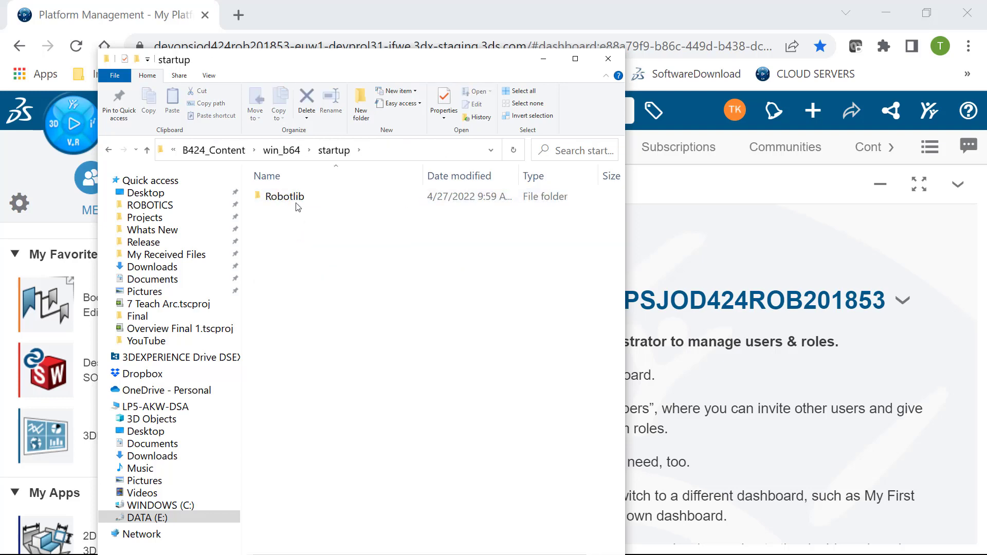
pyautogui.doubleClick(302, 197)
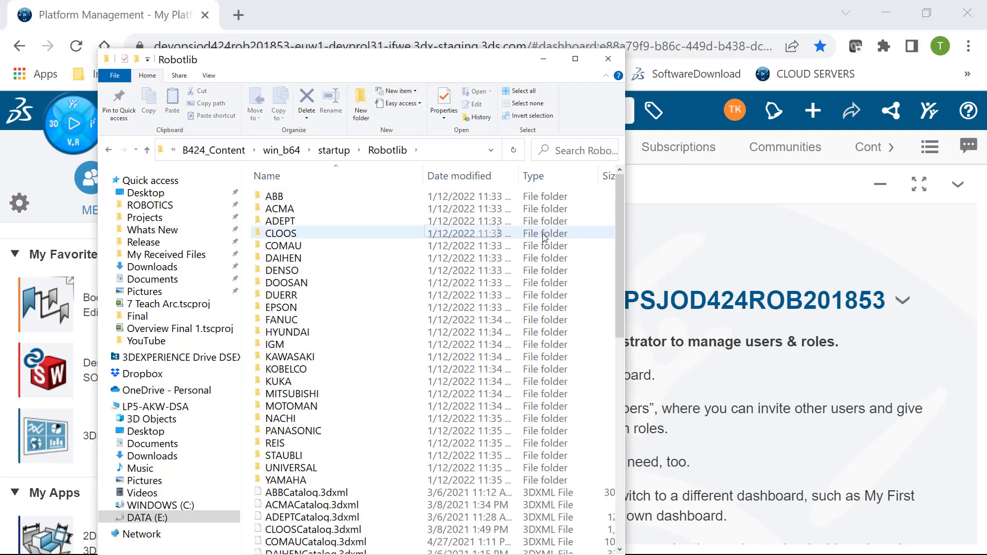
pyautogui.moveTo(618, 251)
pyautogui.mouseDown()
pyautogui.moveTo(619, 262)
pyautogui.moveTo(619, 235)
pyautogui.mouseUp()
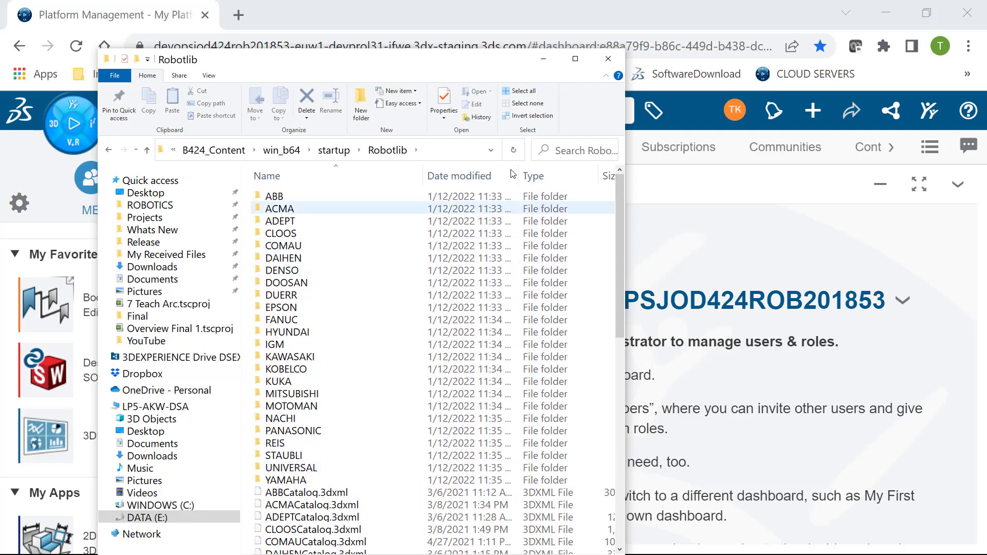
pyautogui.moveTo(500, 63); pyautogui.dragTo(650, 72)
pyautogui.click(756, 70)
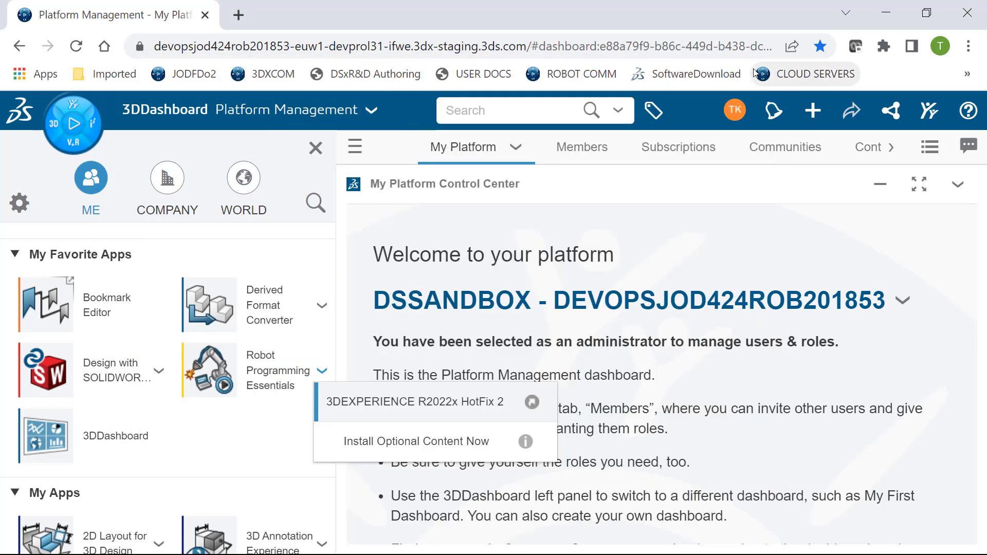
# Launch Robot Programming Essentials and look through its Programming, Arc, Analysis & Output and PPR Standard commands, returning to Programming.
pyautogui.click(224, 378)
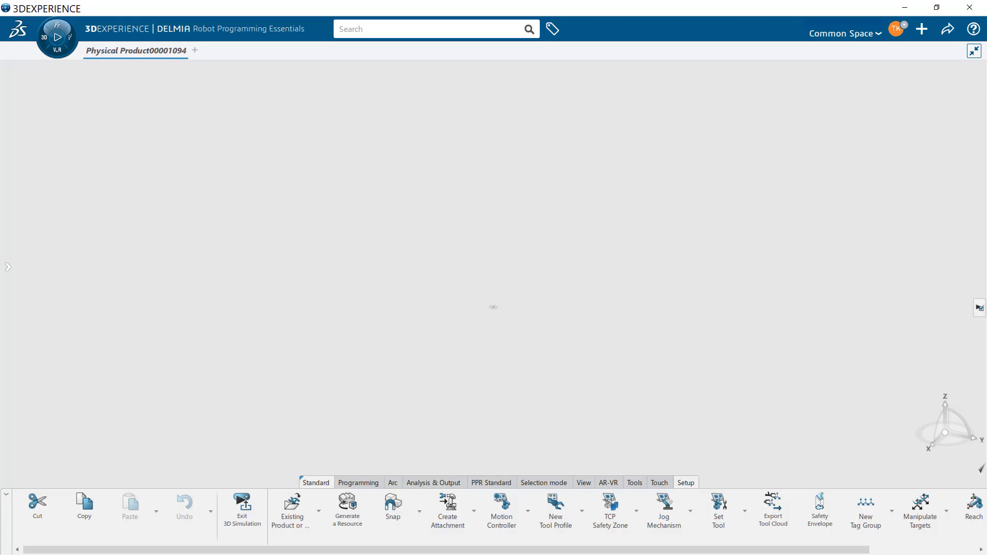
pyautogui.click(9, 267)
pyautogui.click(367, 482)
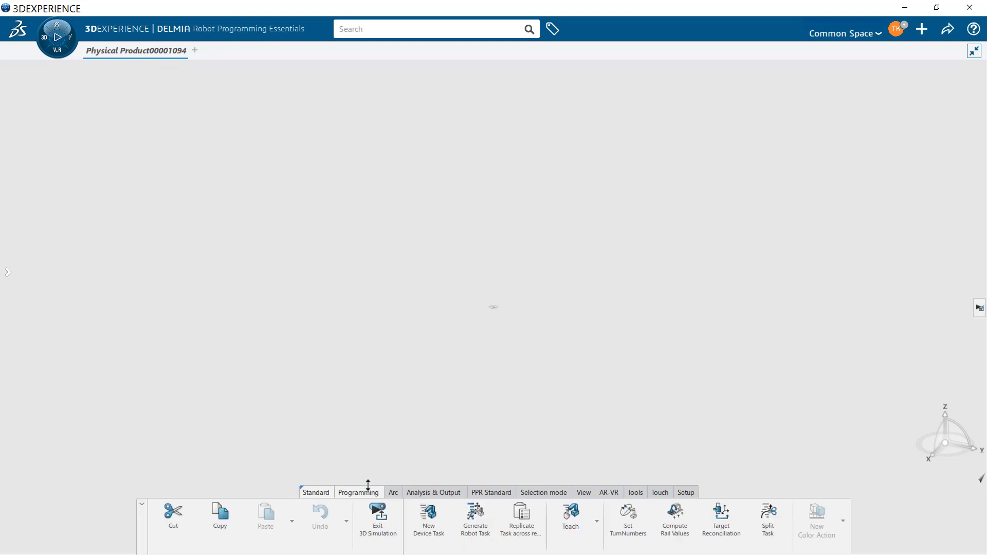
pyautogui.click(393, 492)
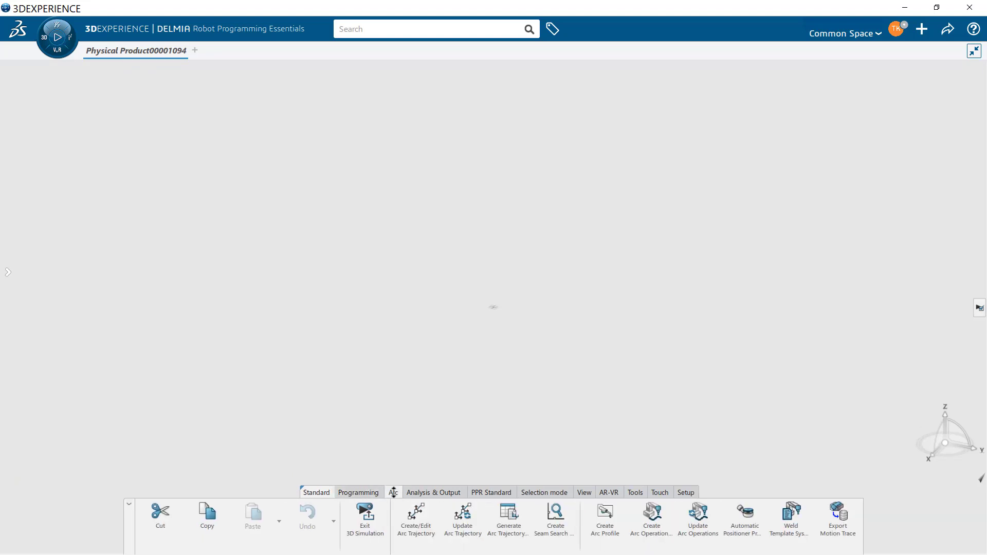
pyautogui.click(425, 493)
pyautogui.click(494, 482)
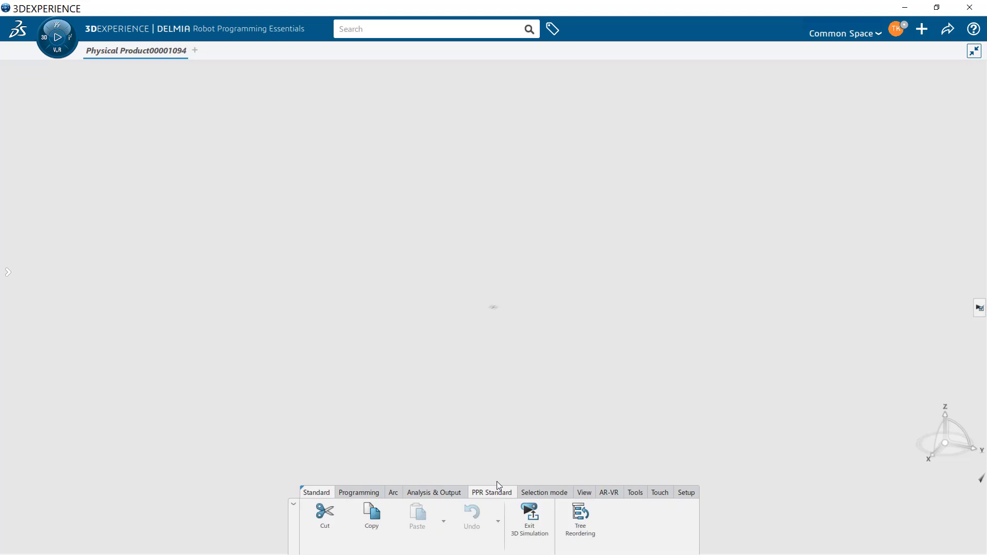
pyautogui.click(362, 493)
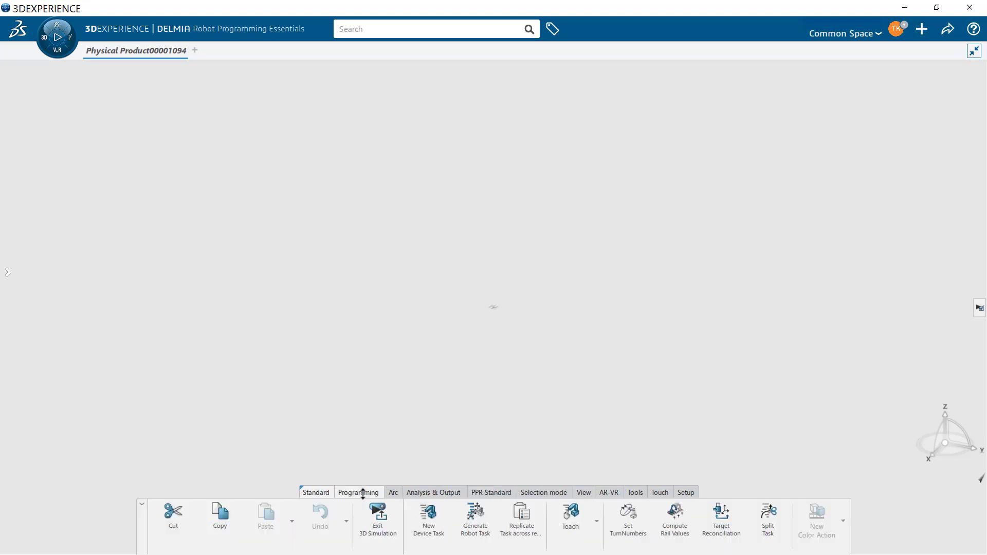
# Examine the Manufacturing View, Simulation States, Probes, Results and Behavior views of the open physical product.
pyautogui.moveTo(13, 260)
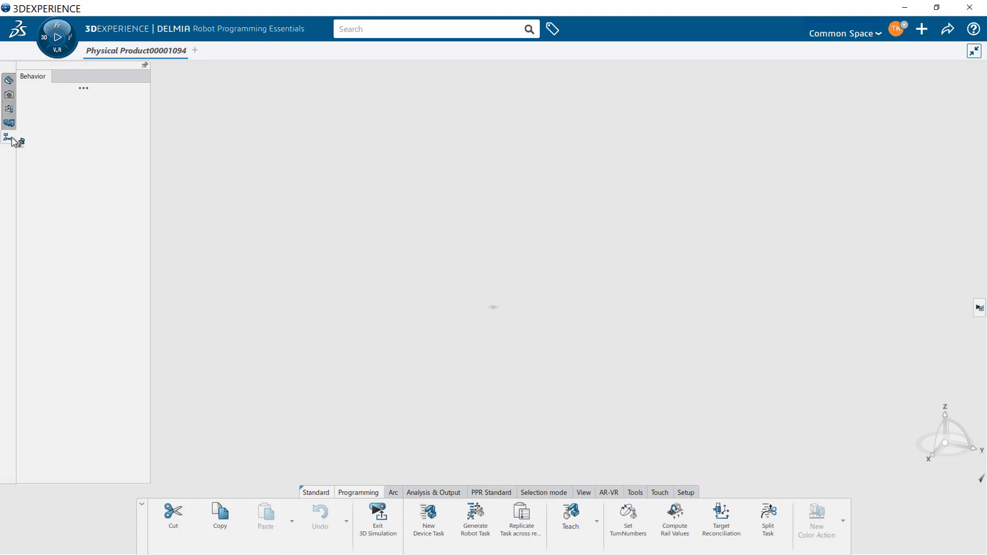
pyautogui.click(9, 81)
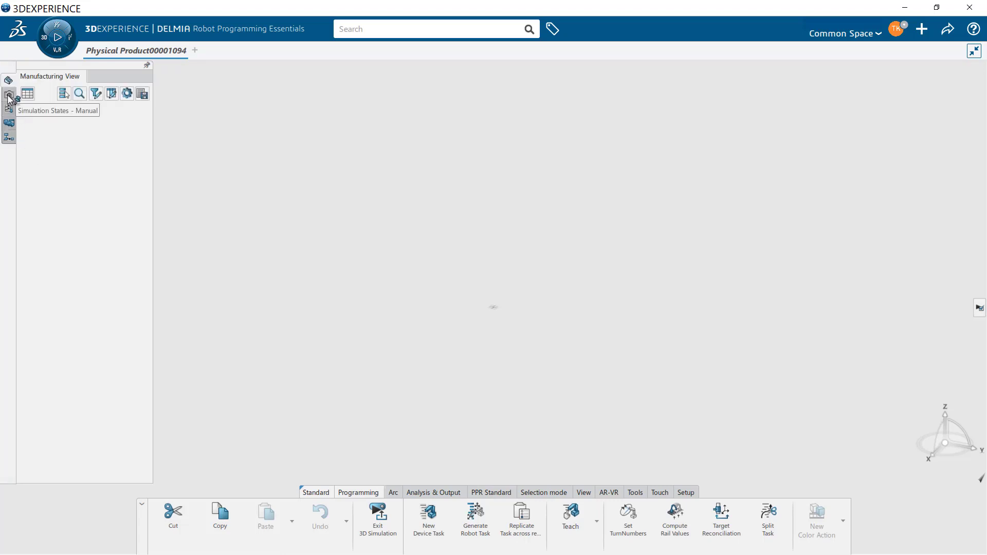
pyautogui.click(9, 95)
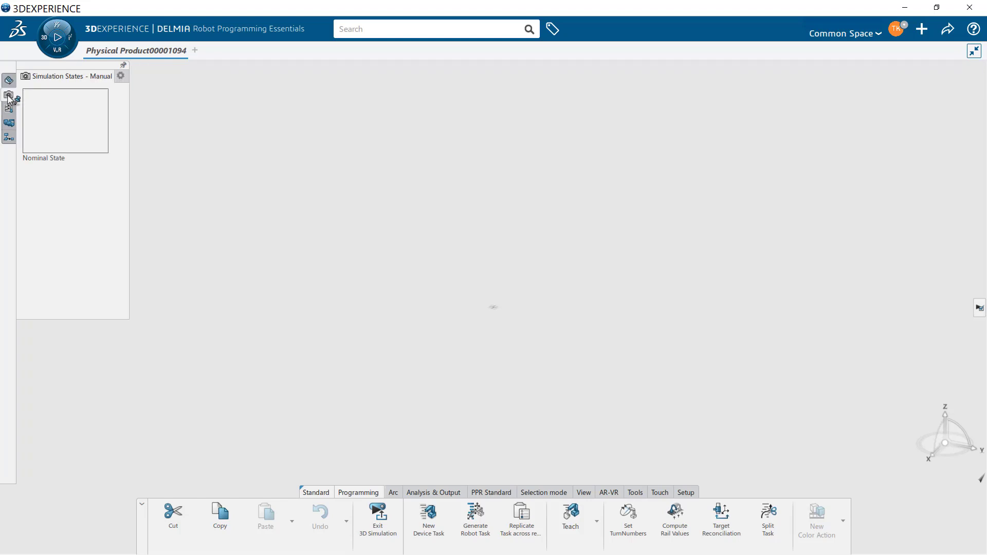
pyautogui.click(9, 110)
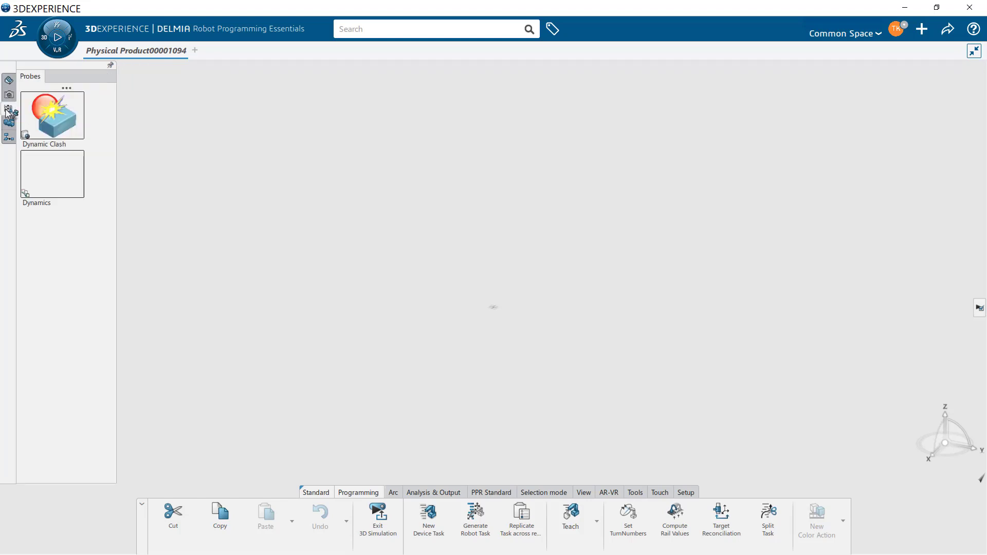
pyautogui.click(9, 124)
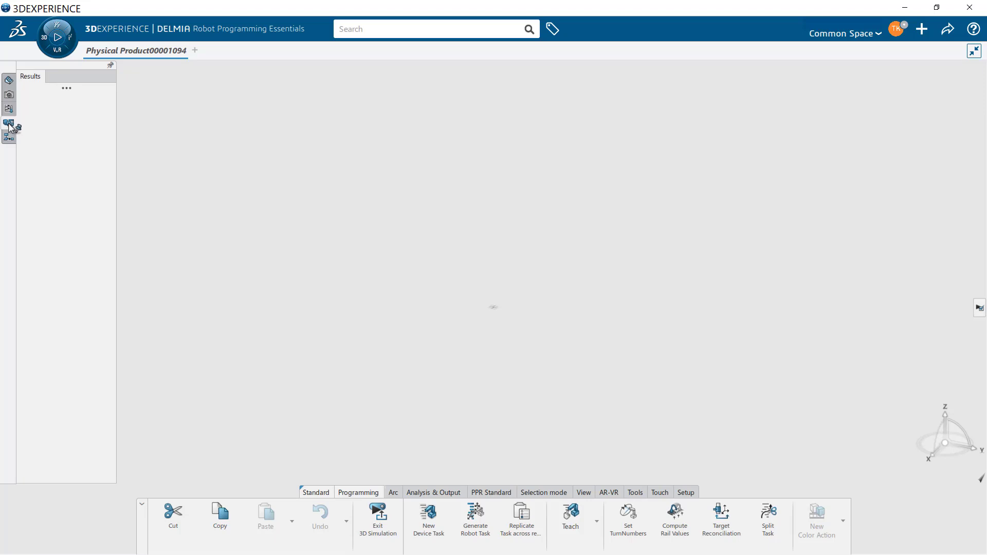
pyautogui.click(9, 138)
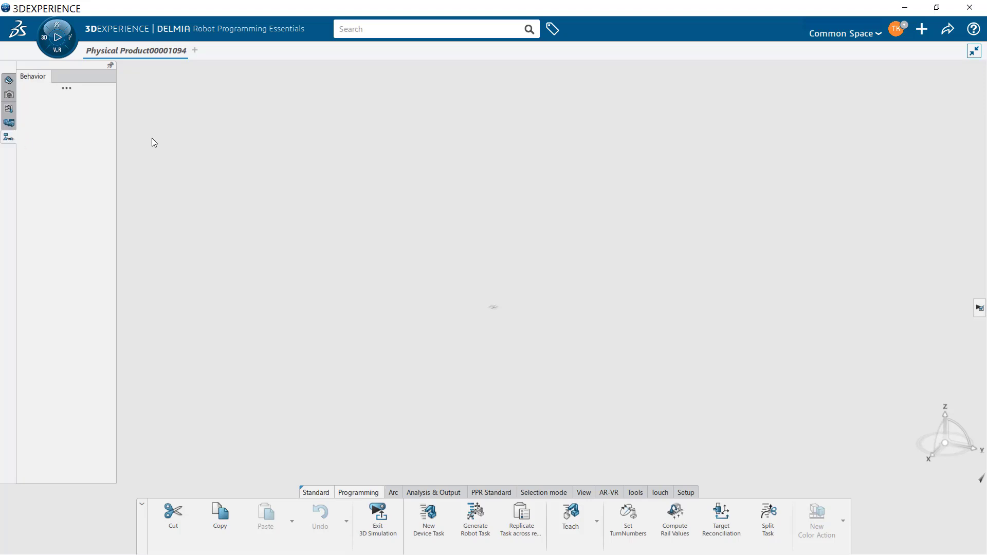
pyautogui.moveTo(7, 157)
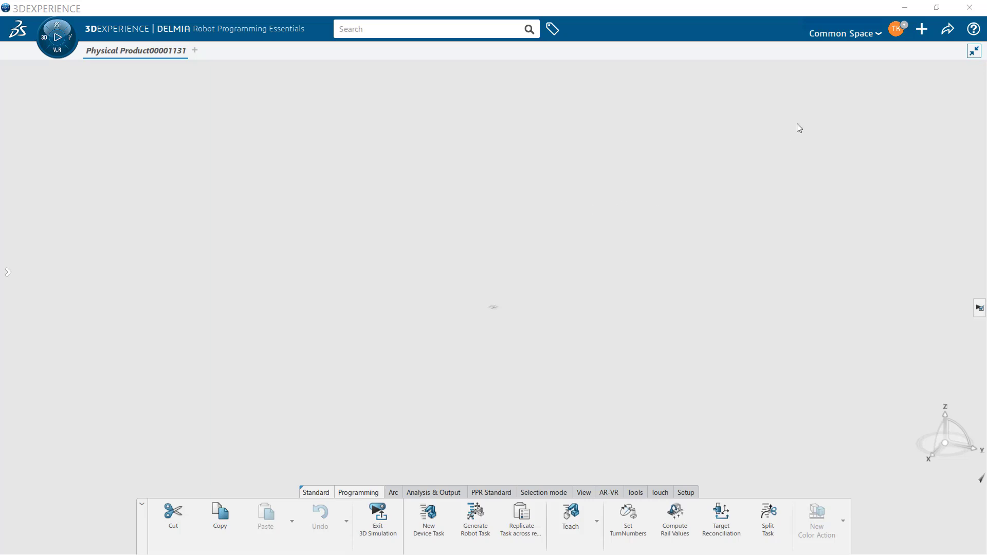
# View the available collaborative spaces without switching from Common Space.
pyautogui.click(875, 37)
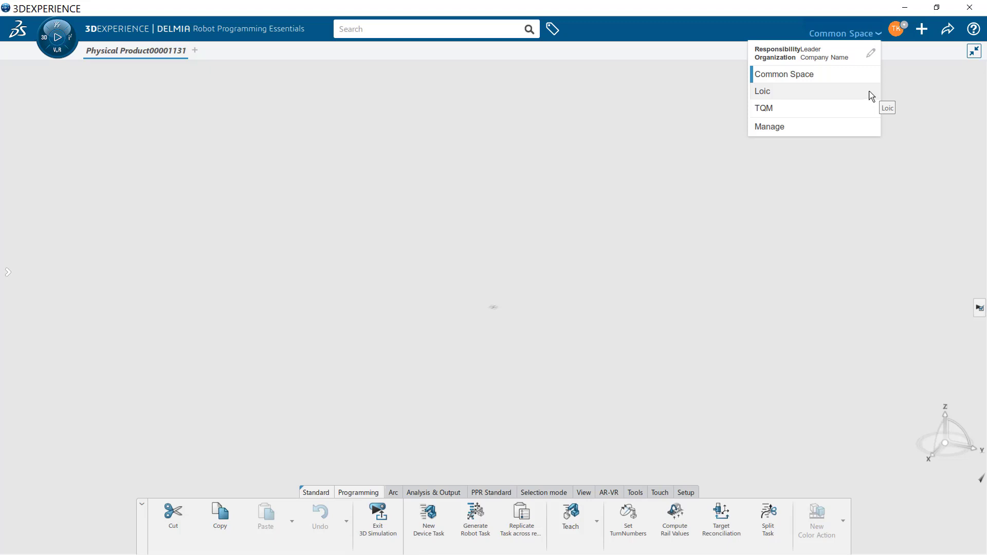
pyautogui.click(929, 100)
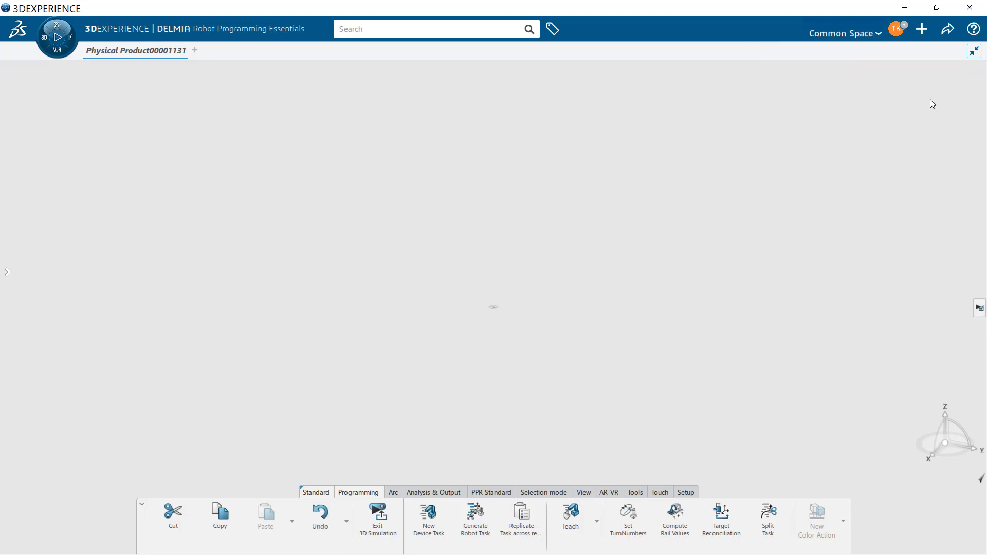
# Open the common preferences, collapse the 2D 3D View Display category and show the Profile page.
pyautogui.click(897, 31)
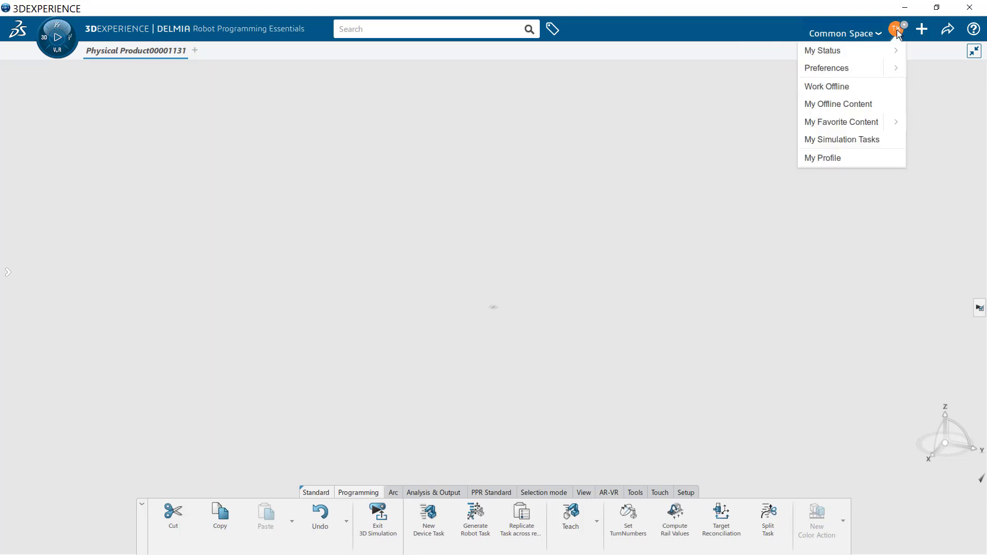
pyautogui.click(859, 73)
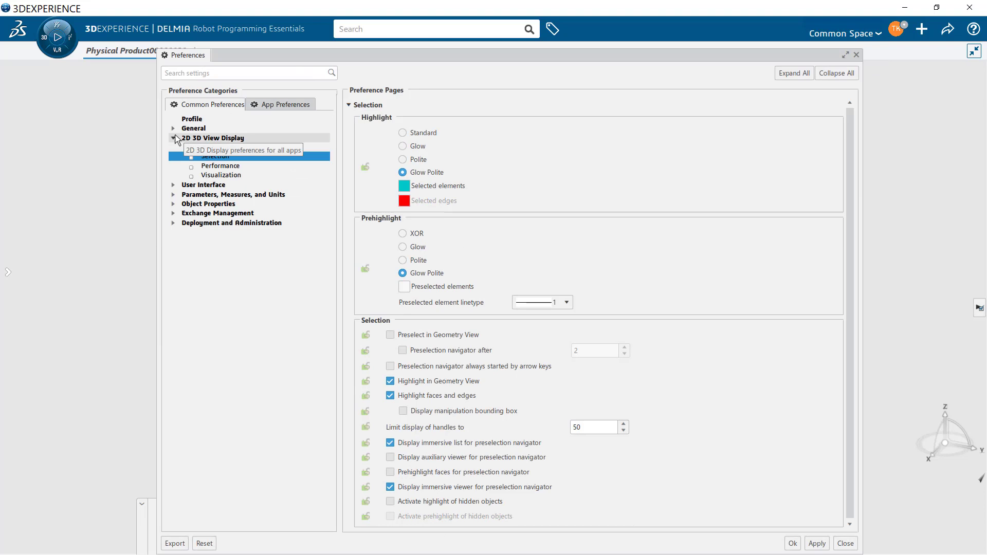
pyautogui.click(174, 138)
pyautogui.click(188, 119)
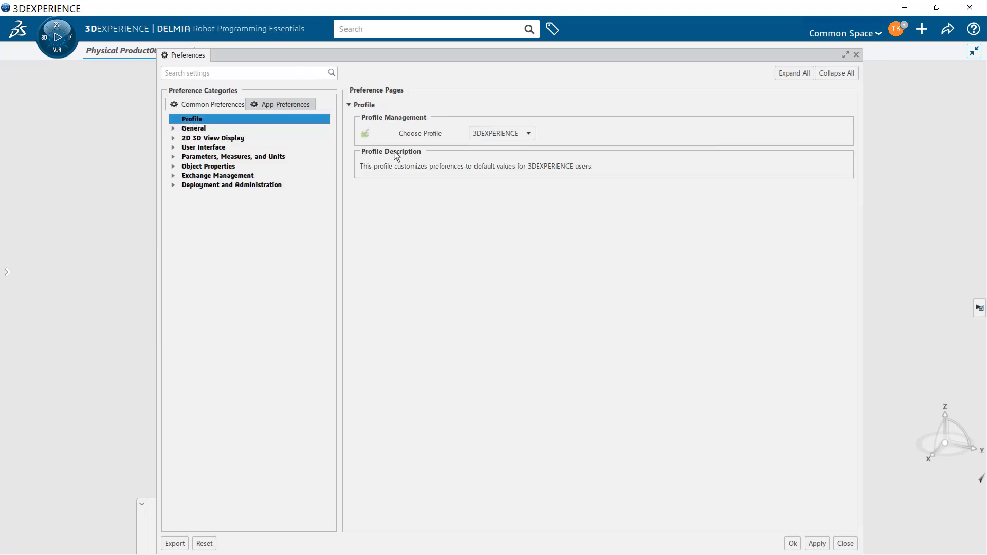
# Try the SOLIDWORKS preference profile and set the profile back to 3DEXPERIENCE.
pyautogui.click(527, 135)
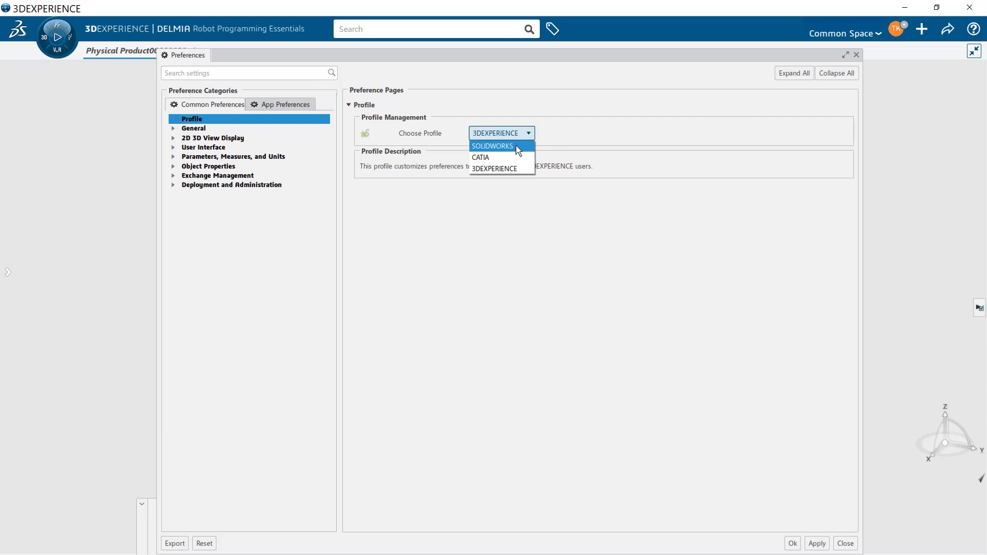
pyautogui.click(516, 147)
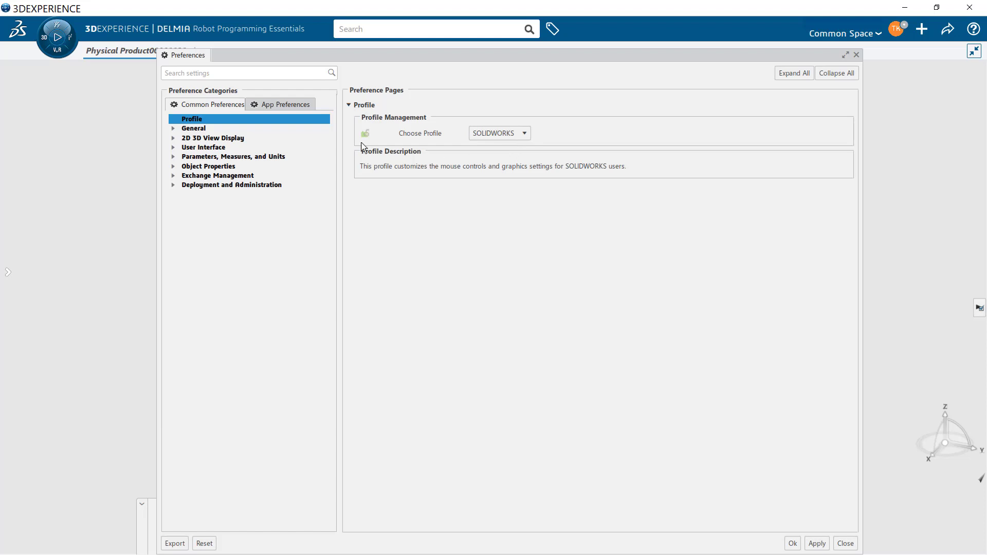
pyautogui.click(524, 136)
pyautogui.click(511, 169)
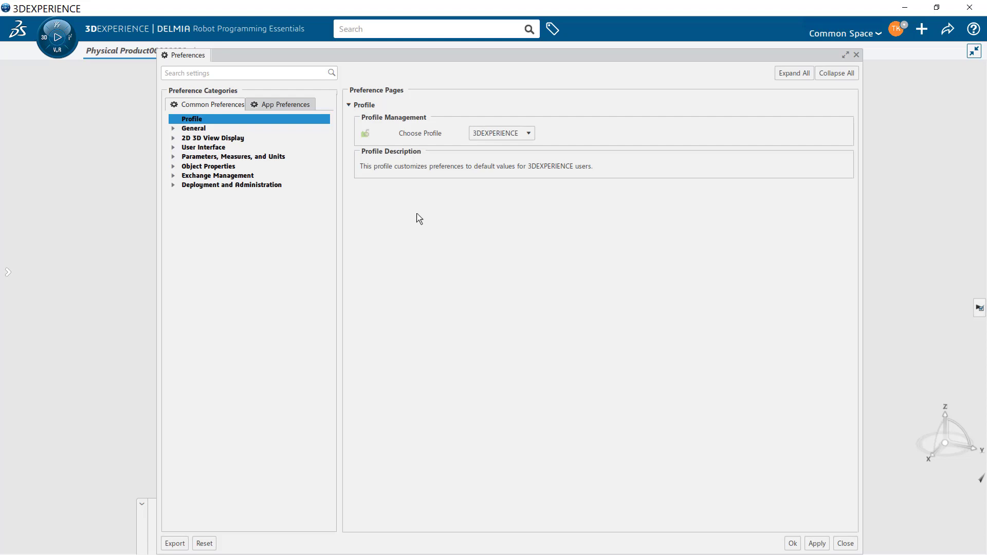
# Examine the Navigation preferences under 2D 3D View Display and close the preferences.
pyautogui.click(174, 128)
pyautogui.click(174, 128)
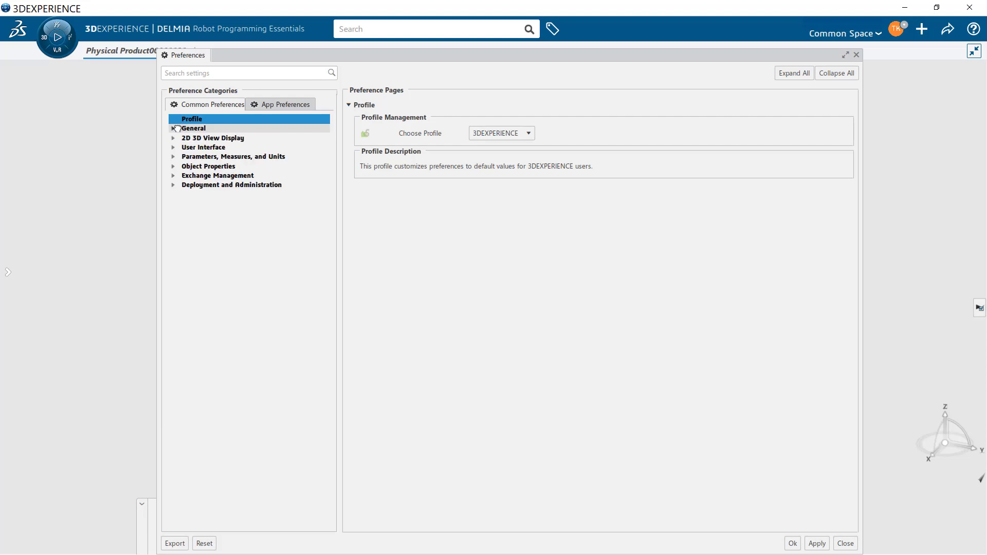
pyautogui.click(174, 138)
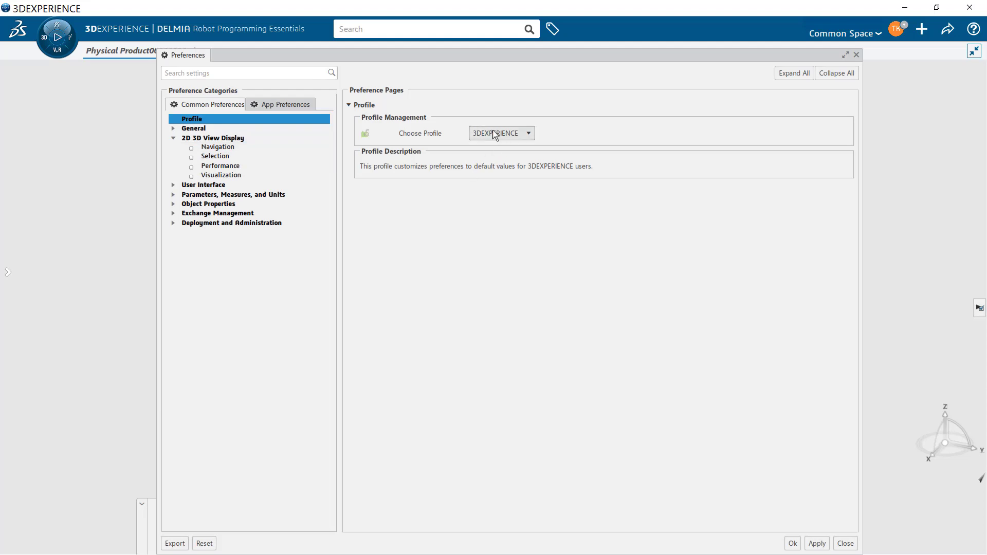
pyautogui.click(274, 152)
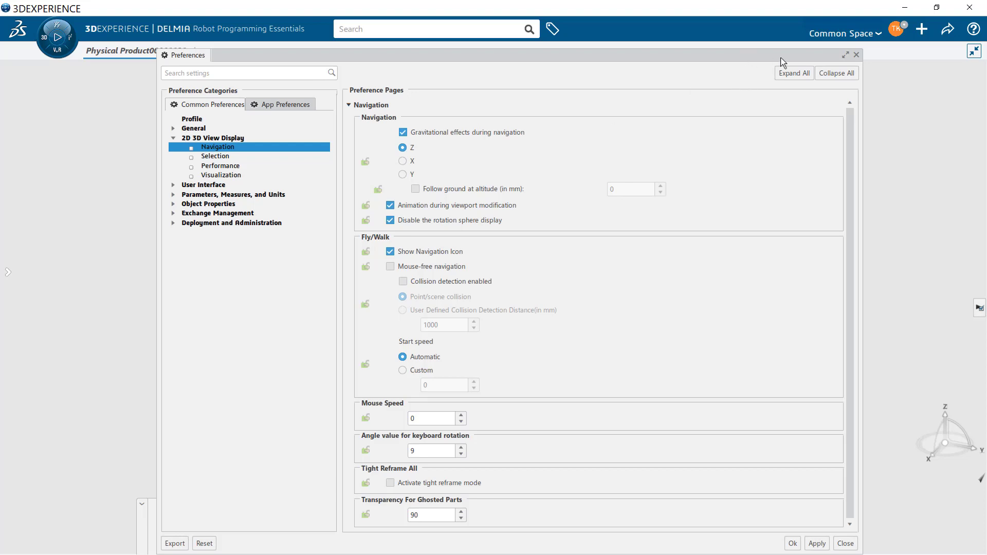
pyautogui.click(856, 55)
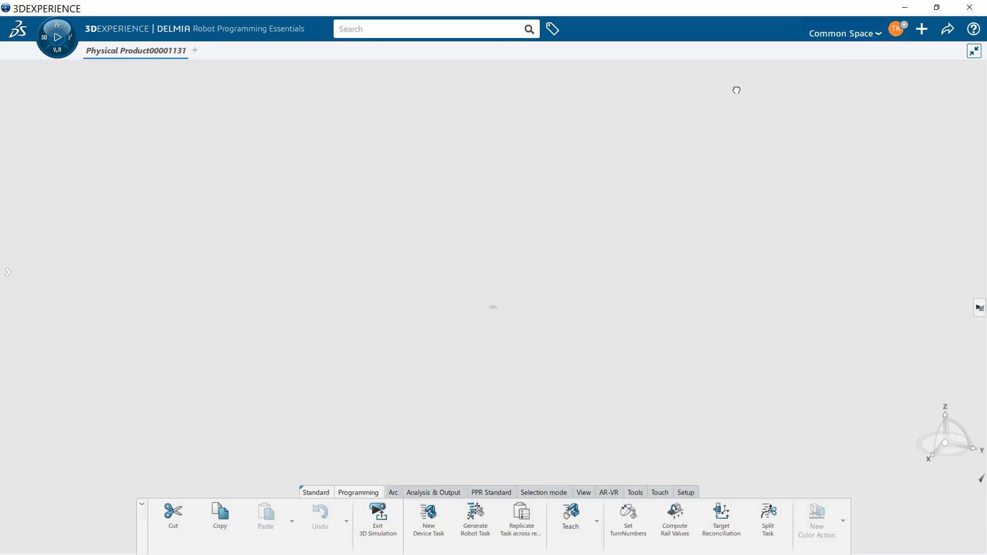
# Review the content creation, sharing and help commands, and view the About 3DEXPERIENCE Platform information.
pyautogui.click(922, 30)
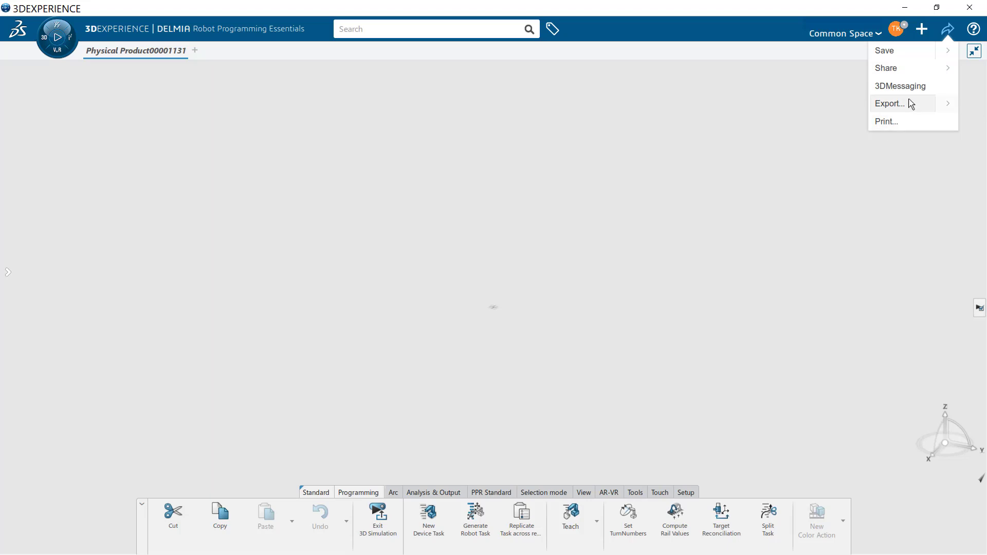
pyautogui.click(889, 149)
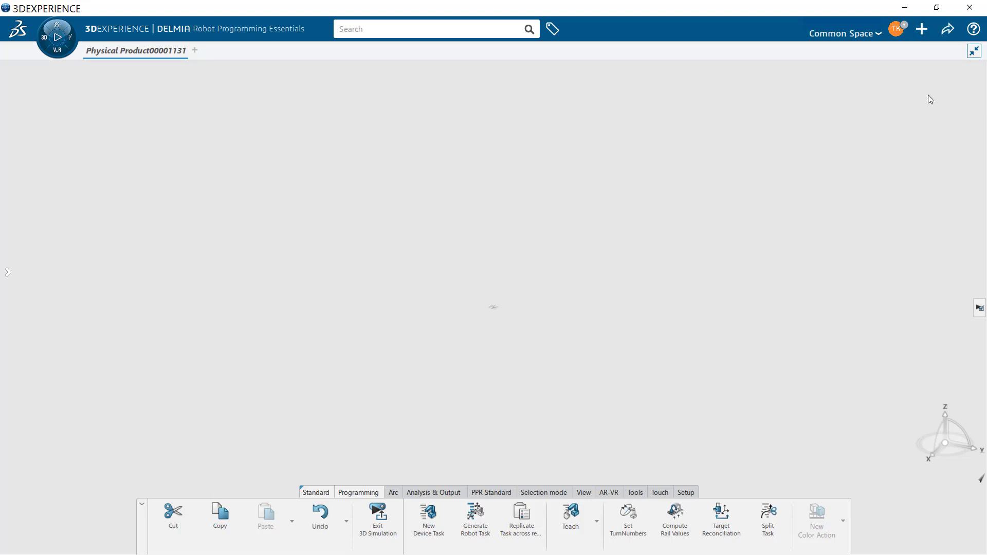
pyautogui.click(974, 30)
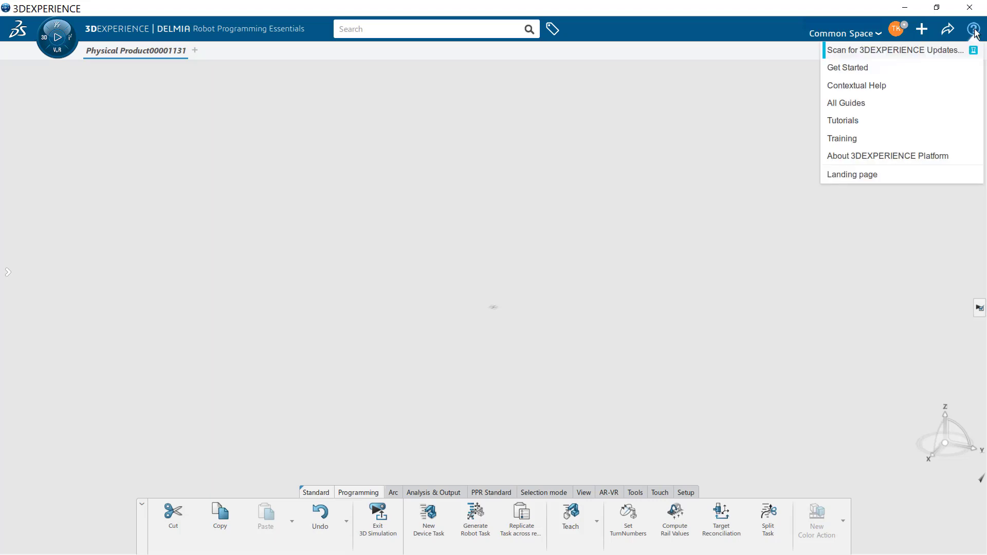
pyautogui.click(935, 156)
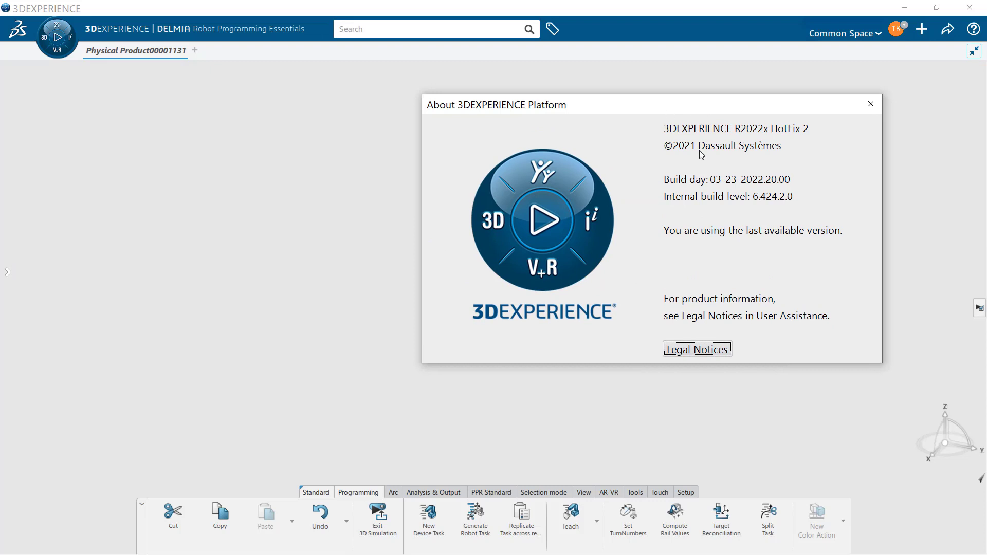
pyautogui.click(870, 104)
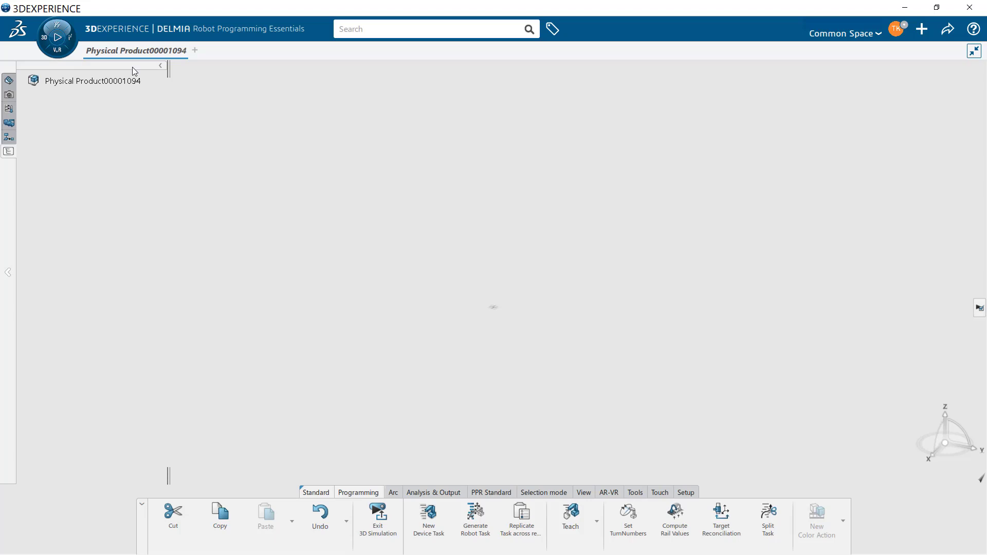
# Create a Manufacturing Cell from New Content in a new tab beside the physical product.
pyautogui.click(125, 83)
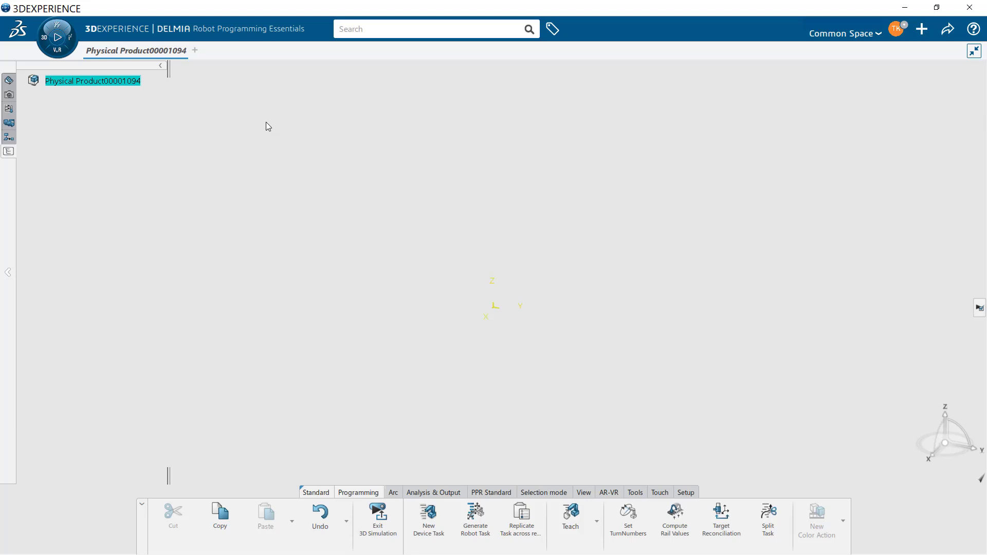
pyautogui.click(195, 51)
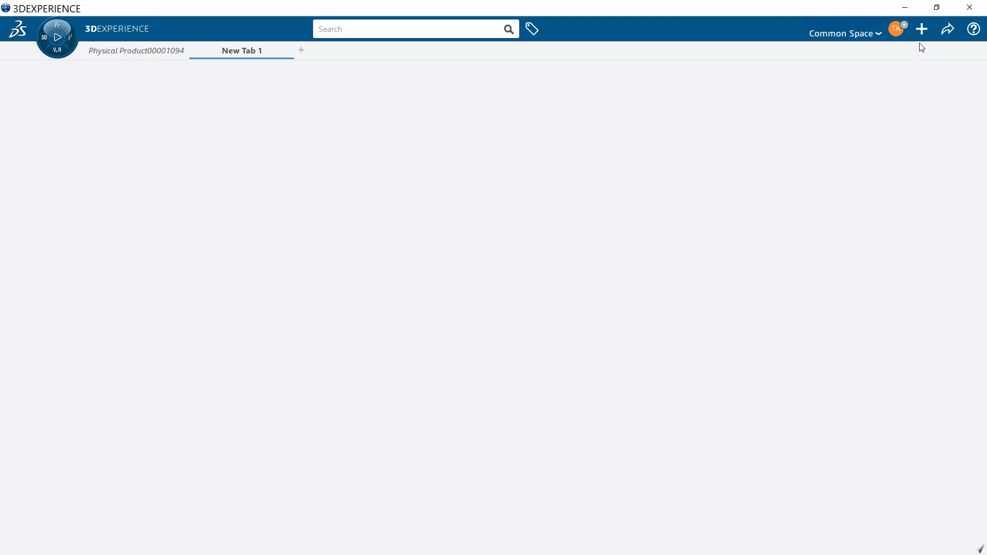
pyautogui.click(921, 30)
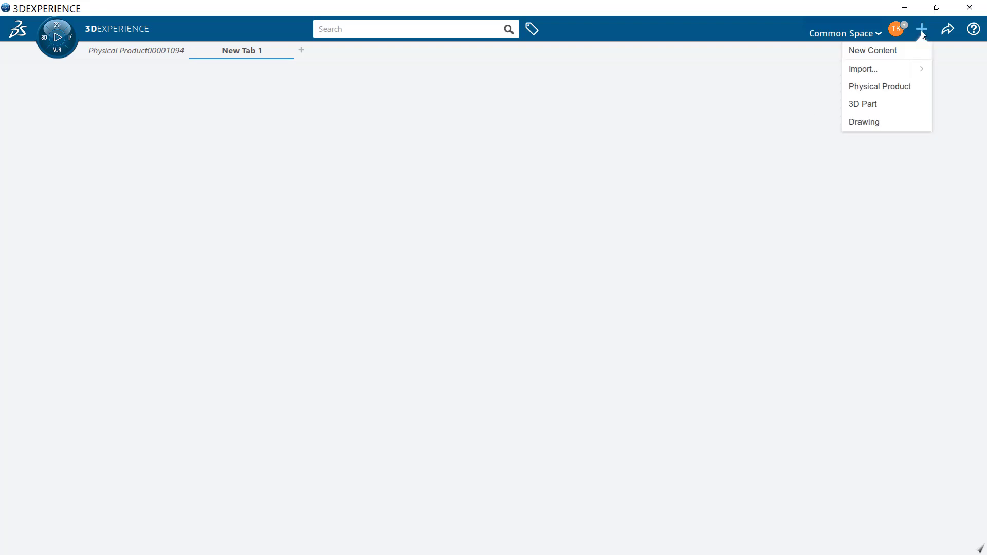
pyautogui.click(899, 50)
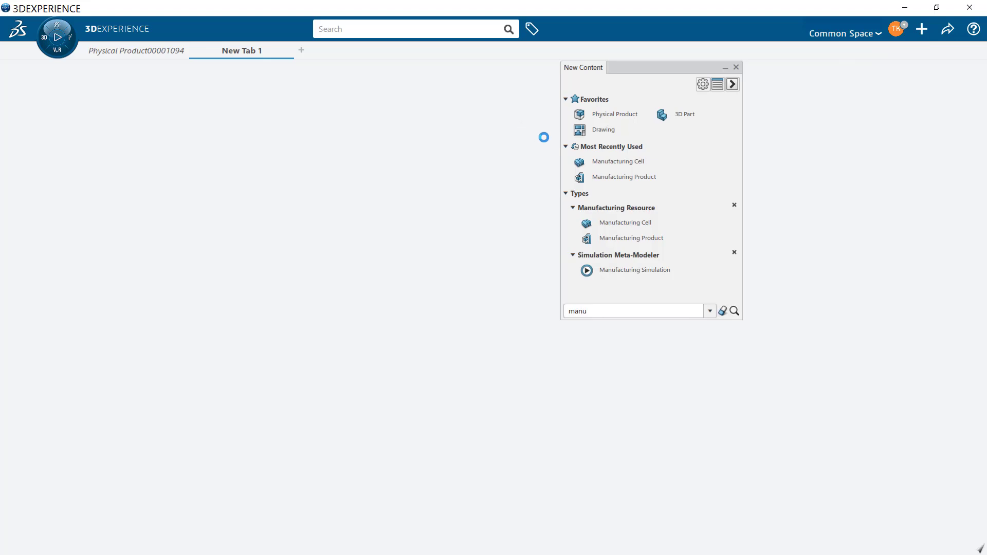
pyautogui.click(617, 162)
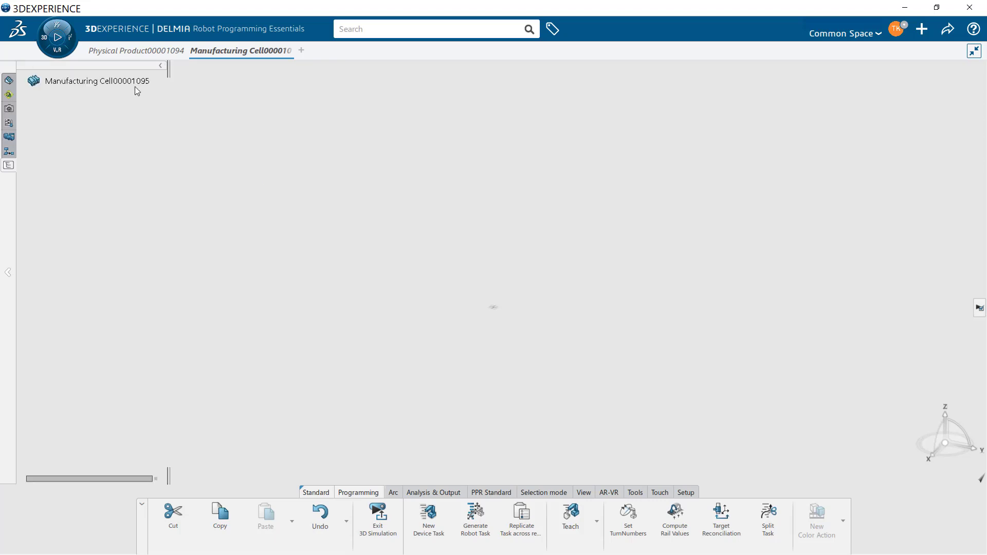
# Rename the new manufacturing cell to 2904 STA010 in its properties.
pyautogui.click(132, 81)
pyautogui.rightClick(127, 82)
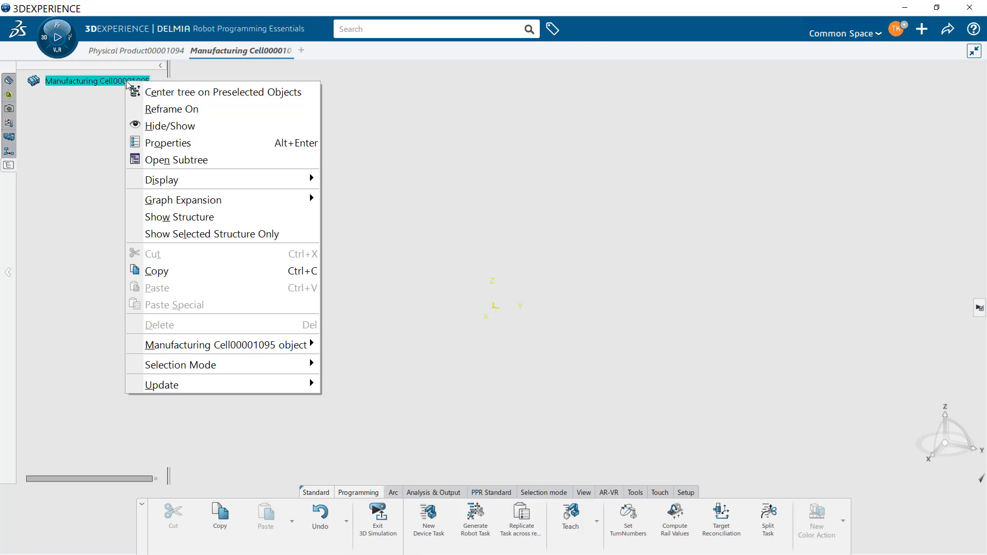
pyautogui.click(170, 144)
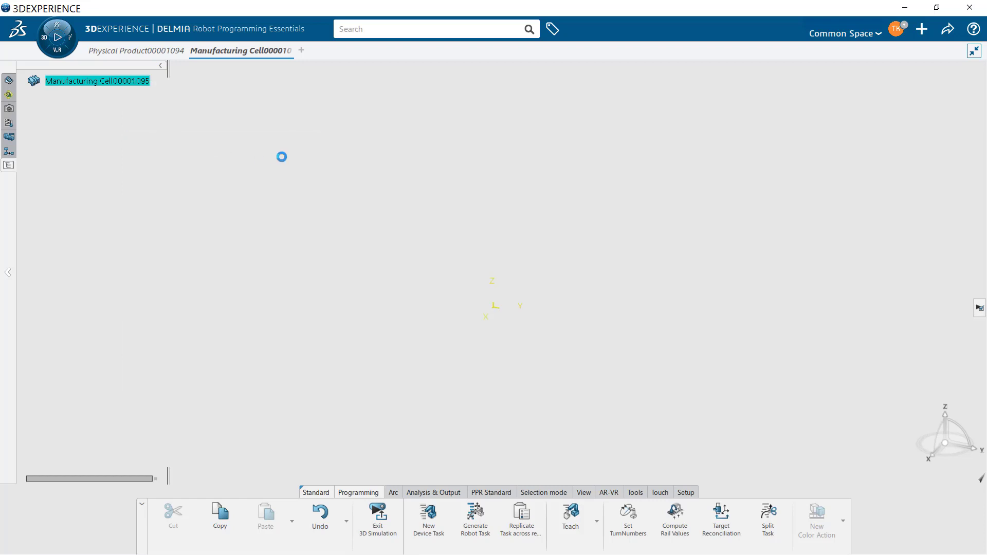
pyautogui.moveTo(447, 242); pyautogui.dragTo(255, 230)
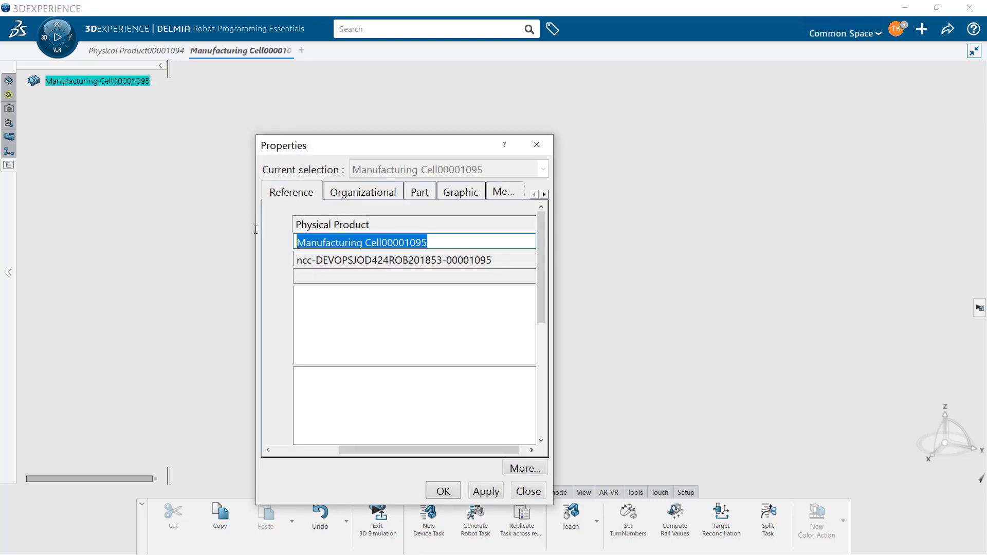
pyautogui.write('29')
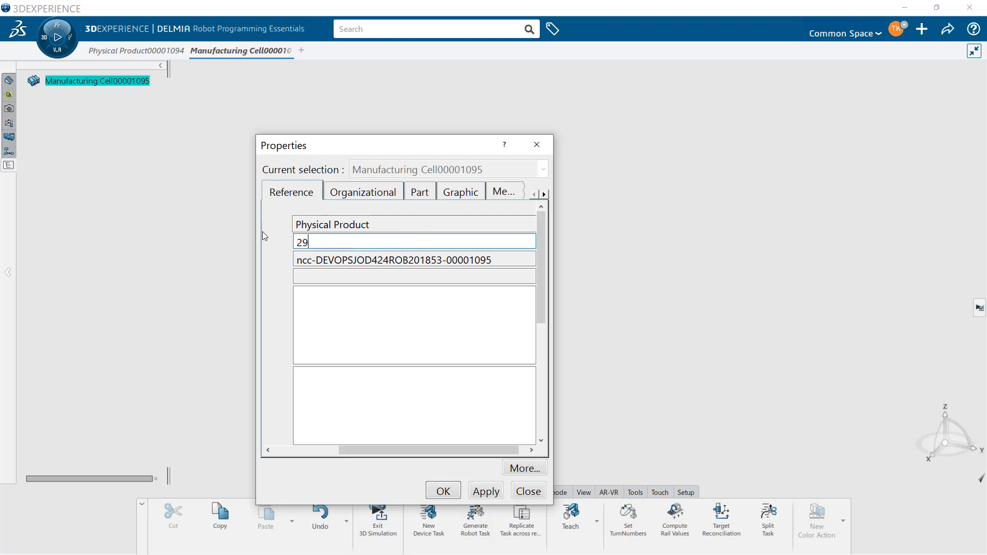
pyautogui.write('04 STA010')
pyautogui.press('Return')
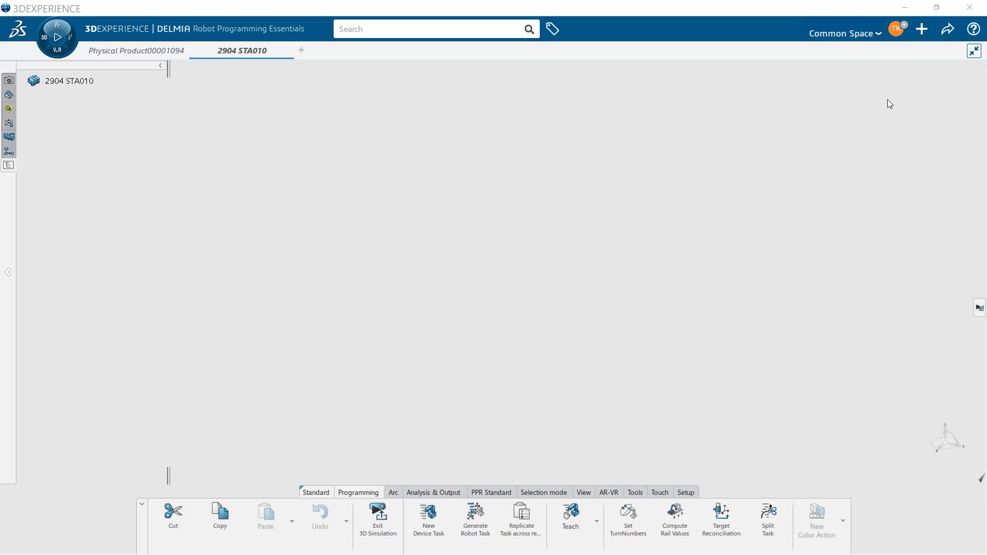
# Start an import in 3DXML with authoring format and open the file selection for its source file.
pyautogui.click(923, 29)
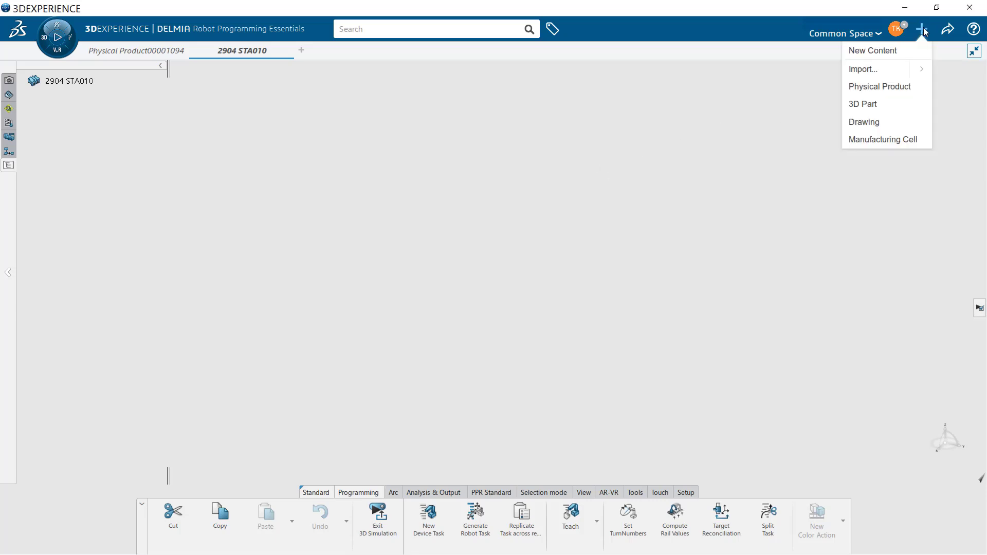
pyautogui.click(874, 70)
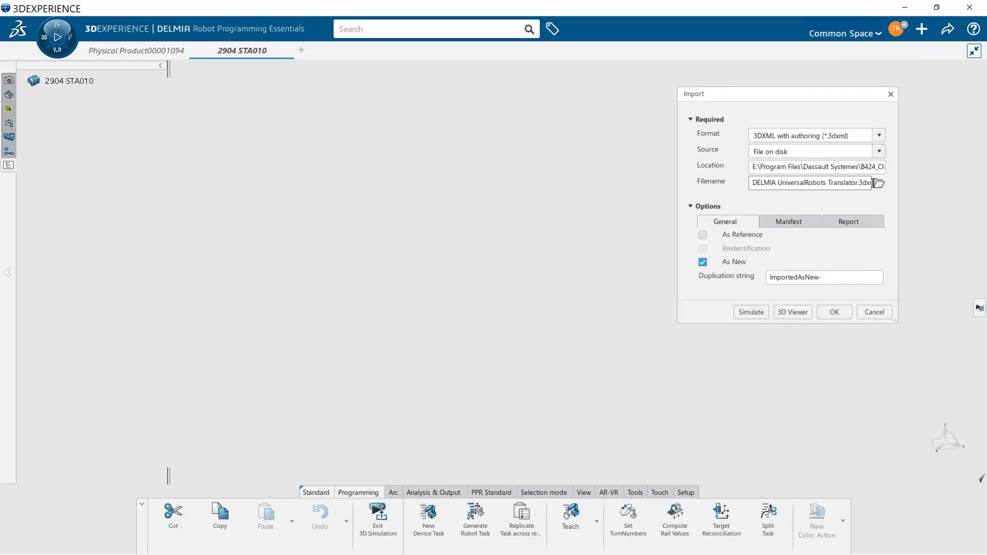
pyautogui.click(879, 183)
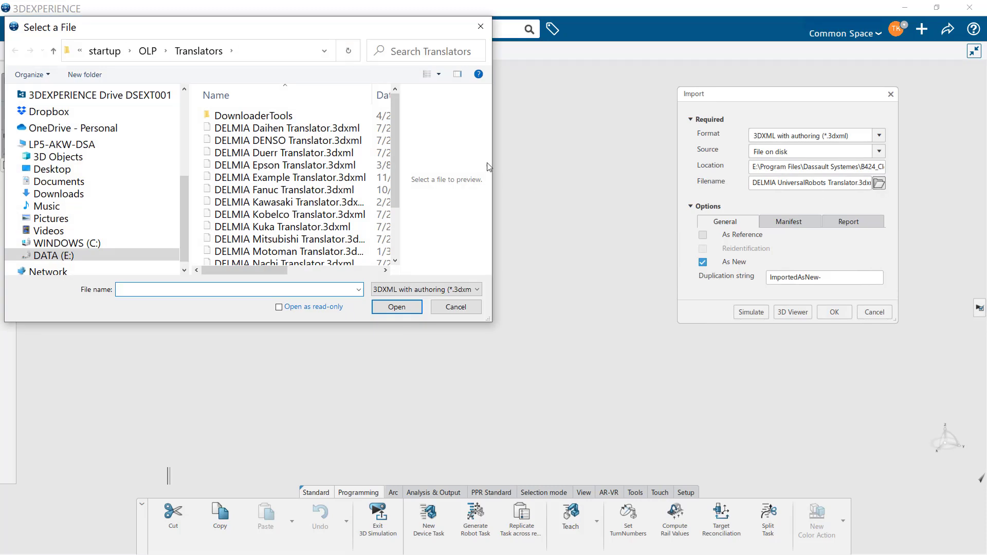
pyautogui.moveTo(397, 168)
pyautogui.mouseDown()
pyautogui.moveTo(391, 211)
pyautogui.moveTo(394, 165)
pyautogui.mouseUp()
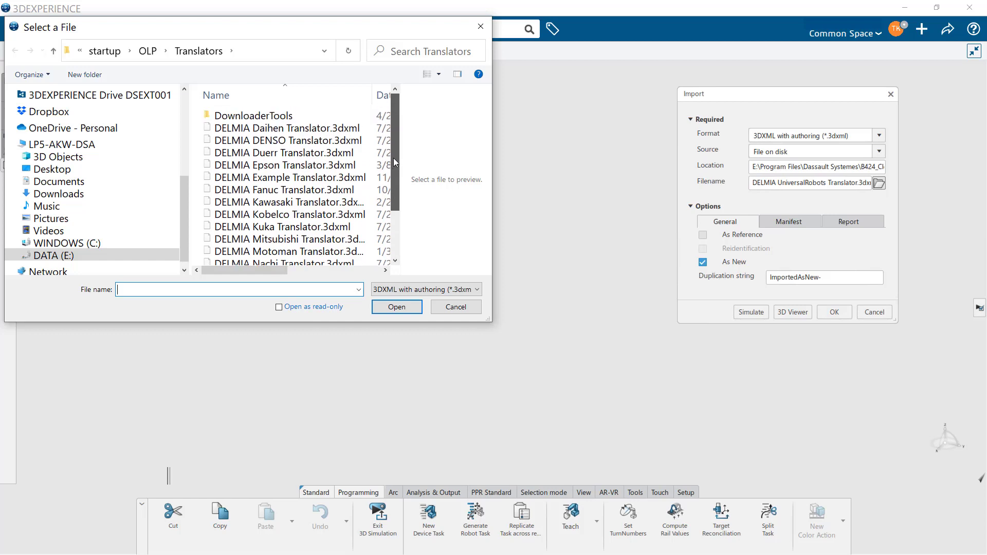
# Browse from Dassault Systemes through B424_Content, win_b64 and startup to the Robotlib folder for the import.
pyautogui.click(81, 51)
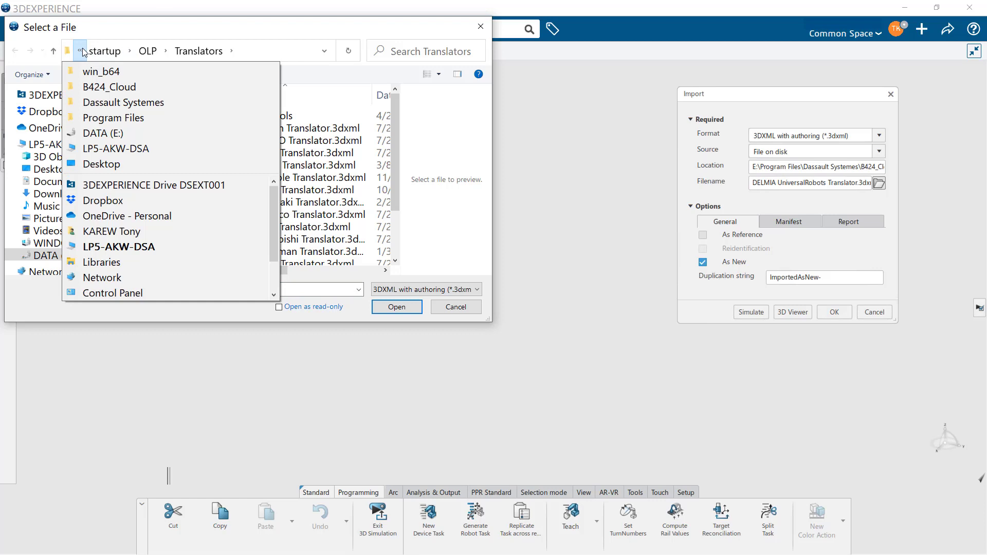
pyautogui.click(110, 103)
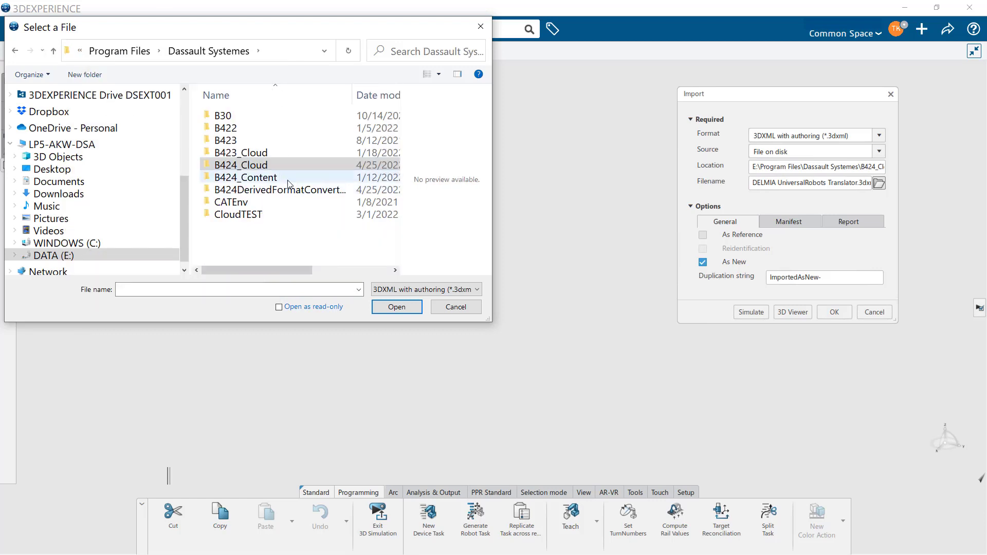
pyautogui.click(249, 167)
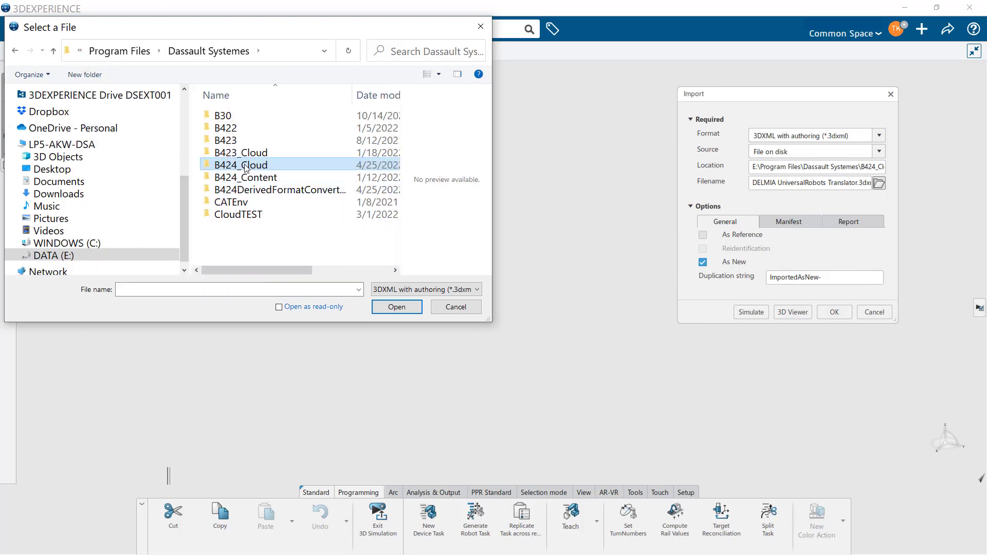
pyautogui.click(251, 178)
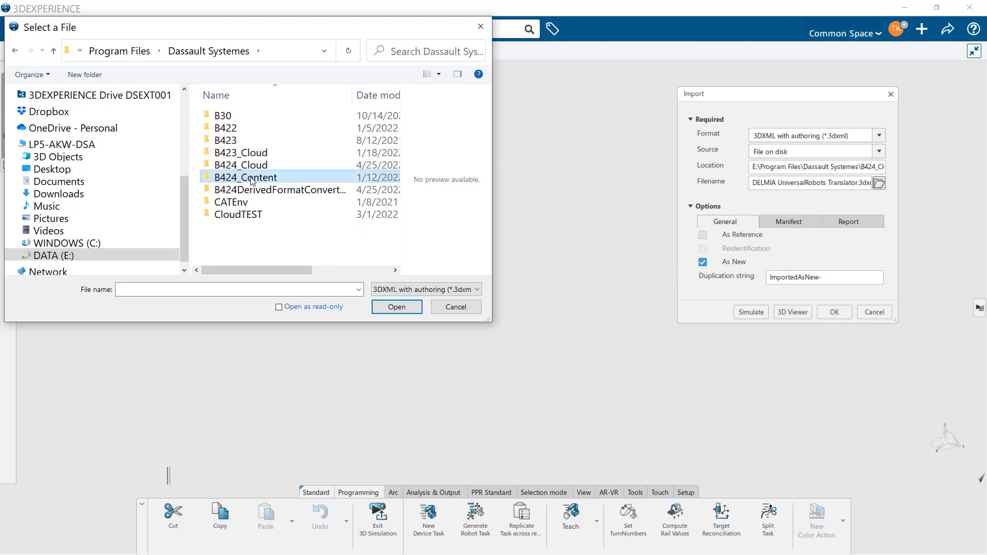
pyautogui.doubleClick(251, 178)
pyautogui.doubleClick(235, 140)
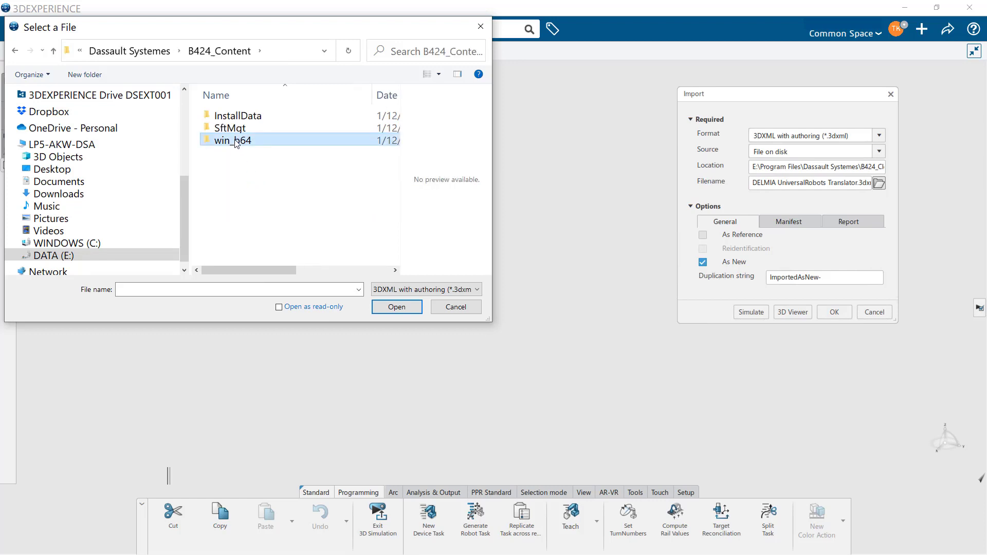
pyautogui.doubleClick(231, 117)
pyautogui.doubleClick(232, 118)
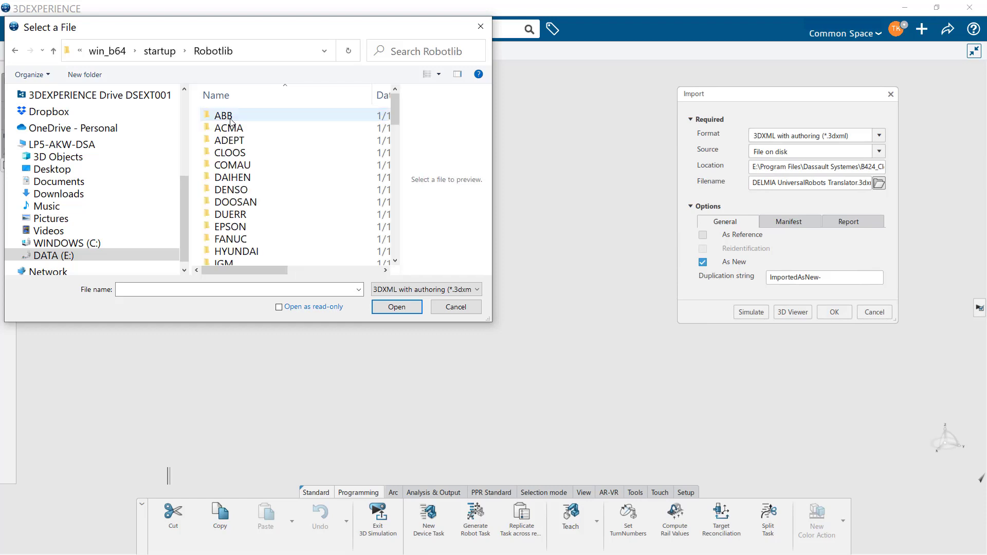
# Choose ST200-01A.3dxml from the AX folder of the NACHI robots as the import file.
pyautogui.moveTo(392, 116); pyautogui.dragTo(403, 141)
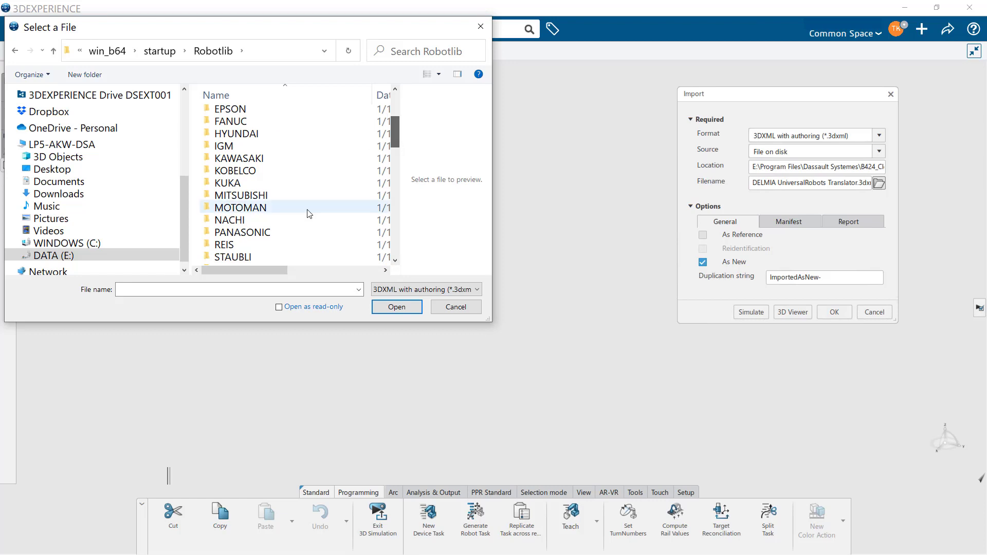
pyautogui.doubleClick(257, 219)
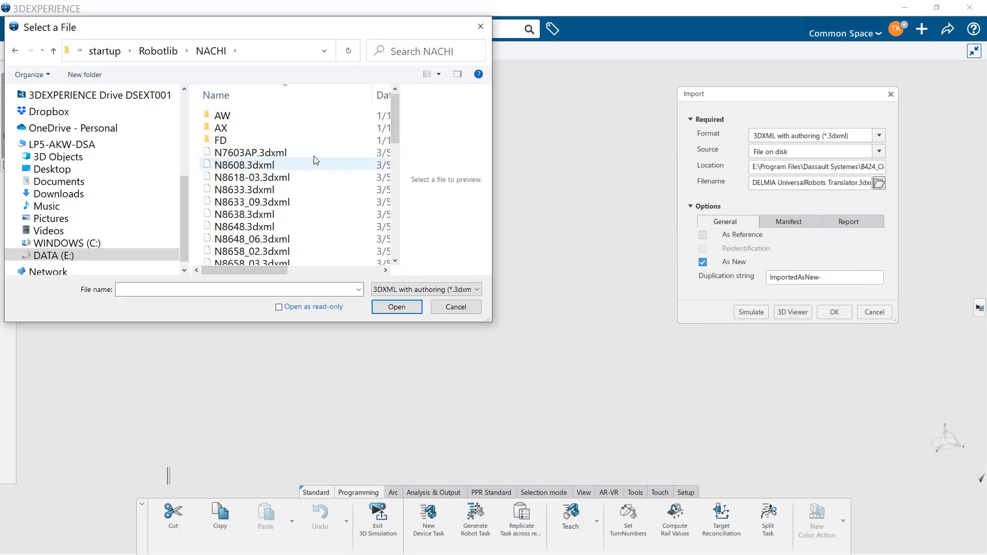
pyautogui.doubleClick(241, 129)
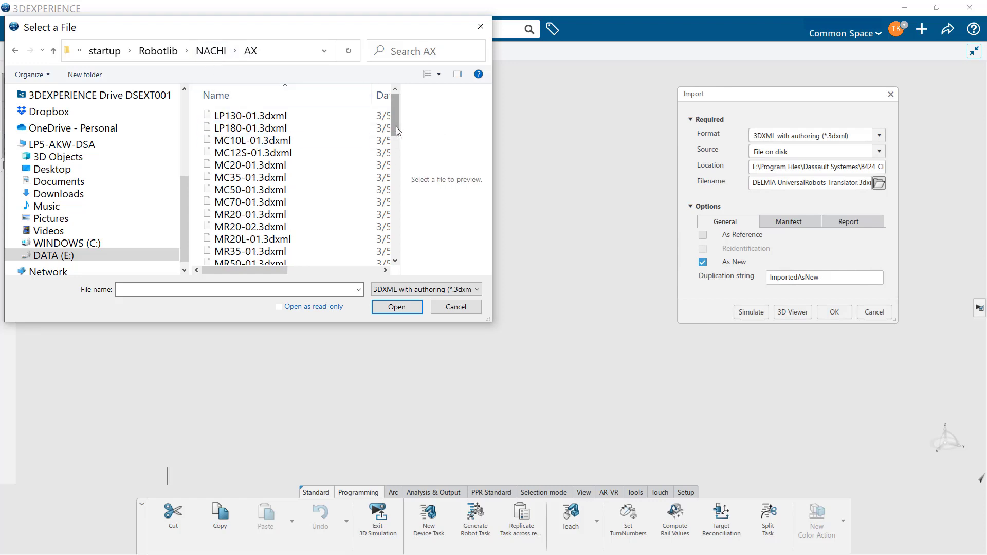
pyautogui.scroll(-12, 379, 222)
pyautogui.scroll(-2, 379, 221)
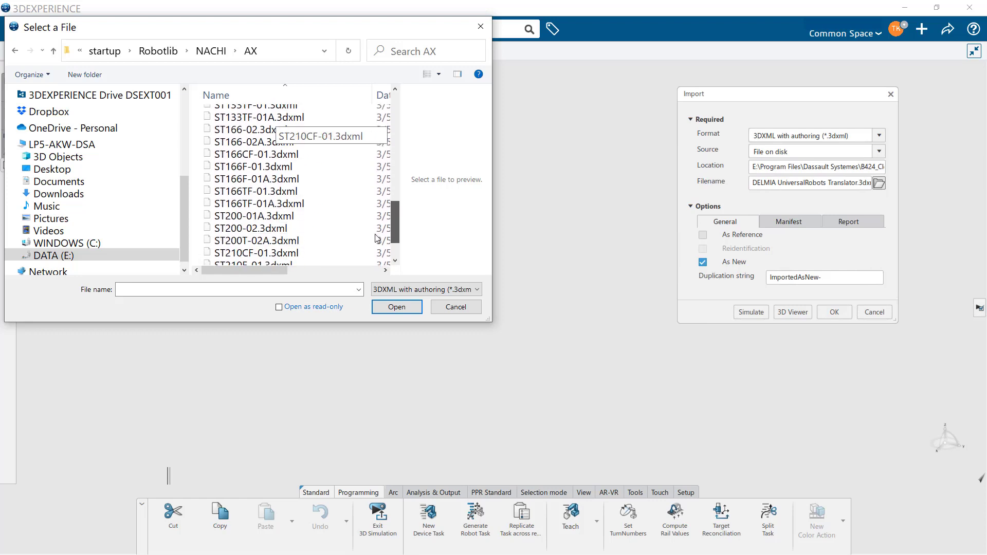
pyautogui.scroll(-1, 384, 221)
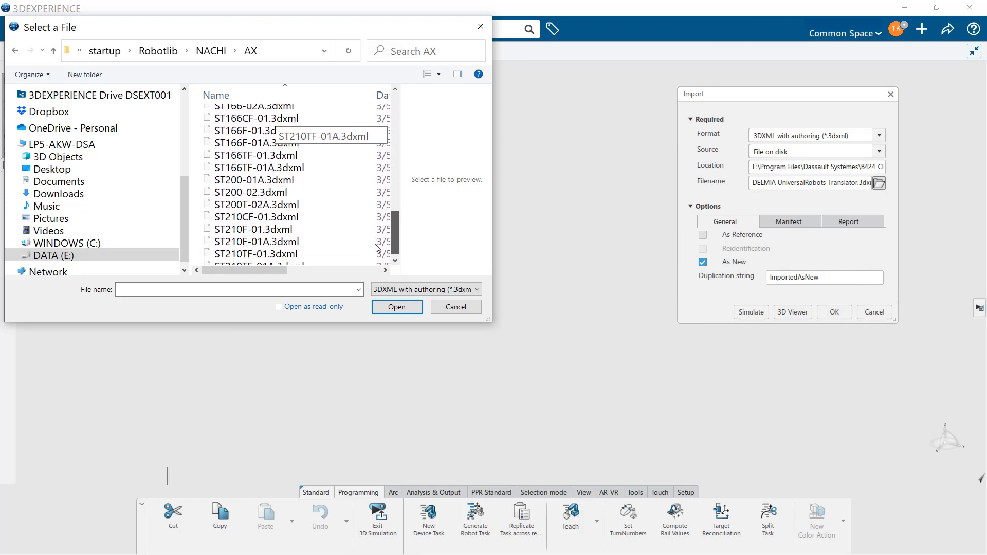
pyautogui.click(286, 183)
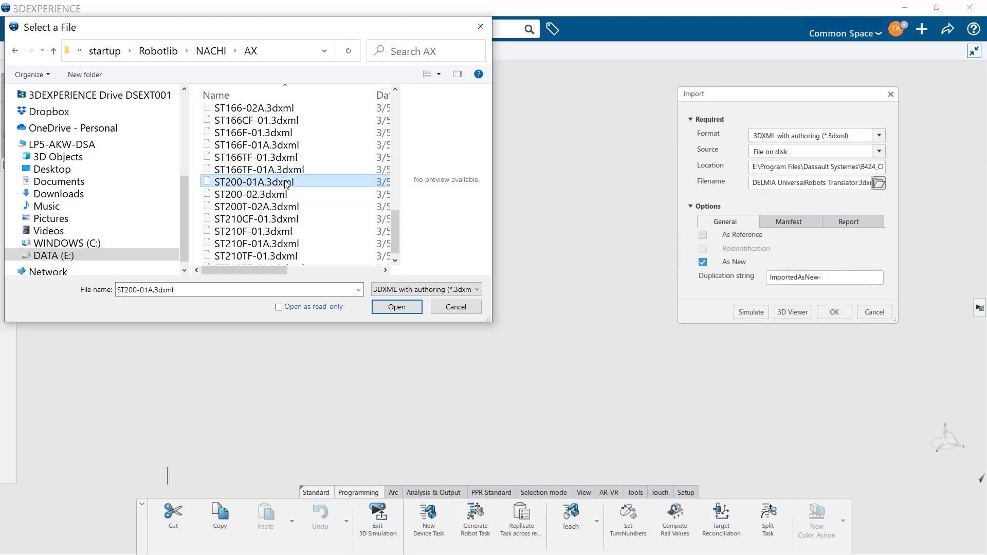
pyautogui.click(399, 308)
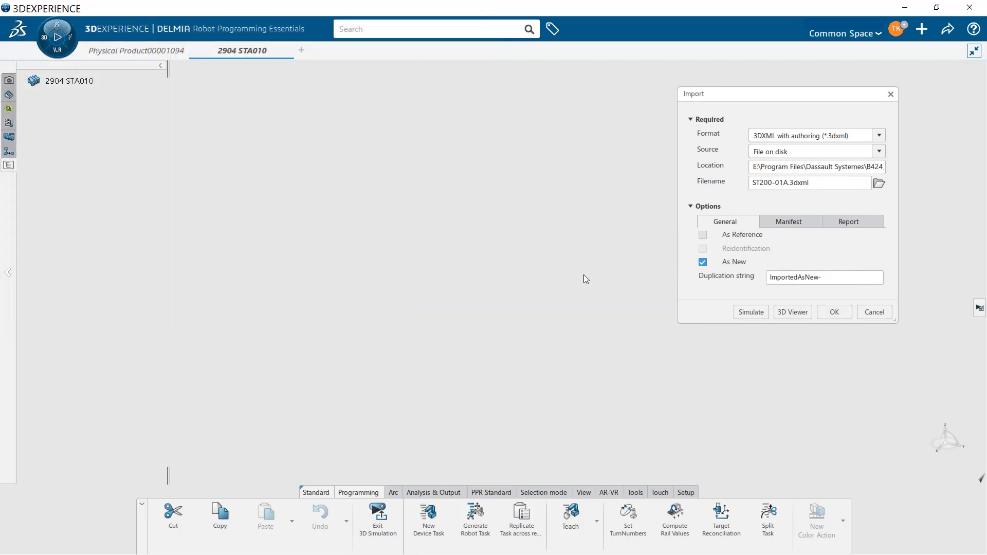
# Clear the duplication string, import the robot file as new, and close the operation report.
pyautogui.doubleClick(829, 276)
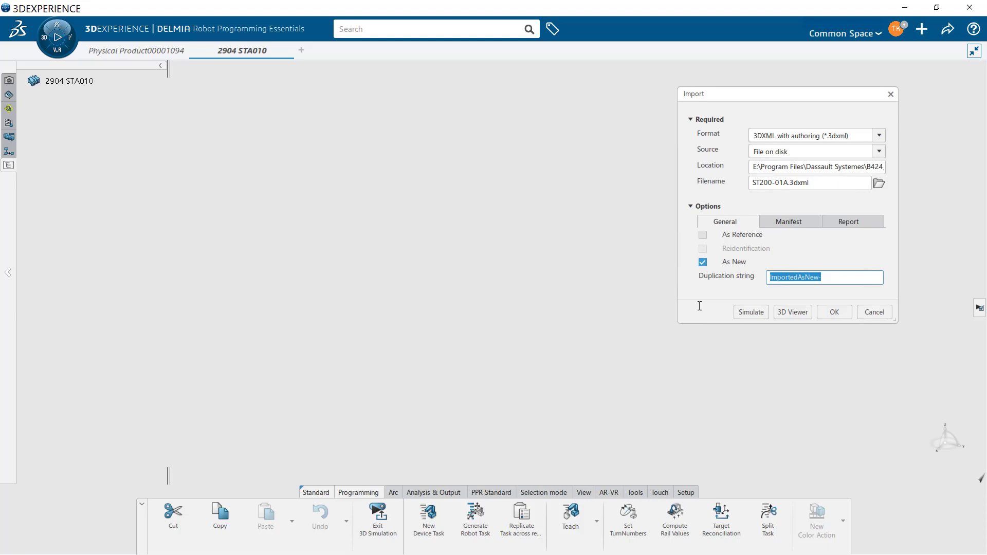
pyautogui.press('Delete')
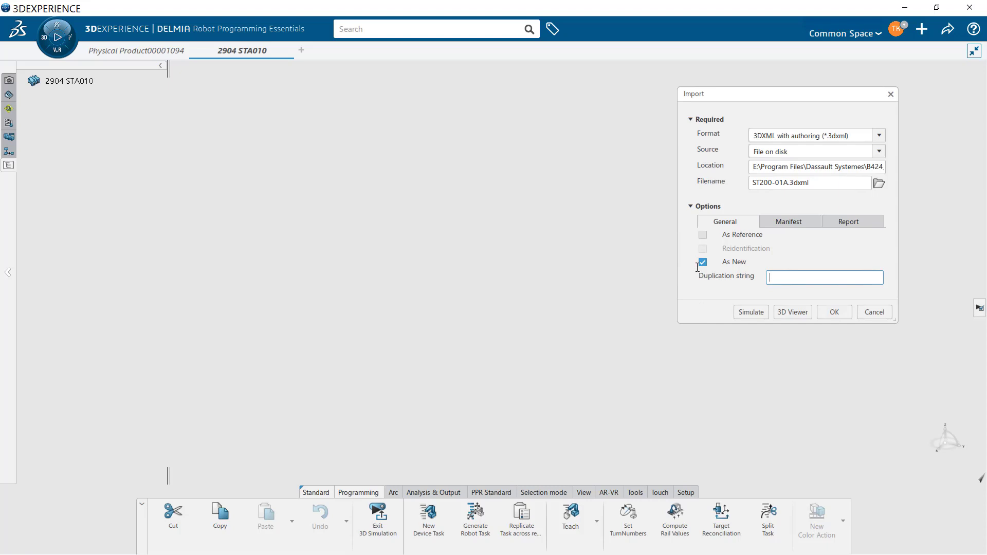
pyautogui.click(831, 312)
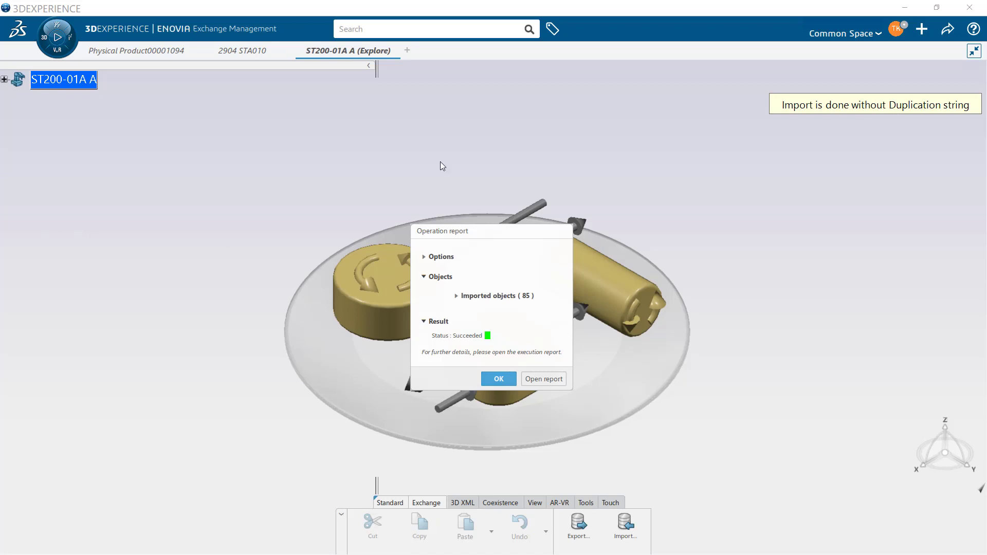
pyautogui.click(498, 379)
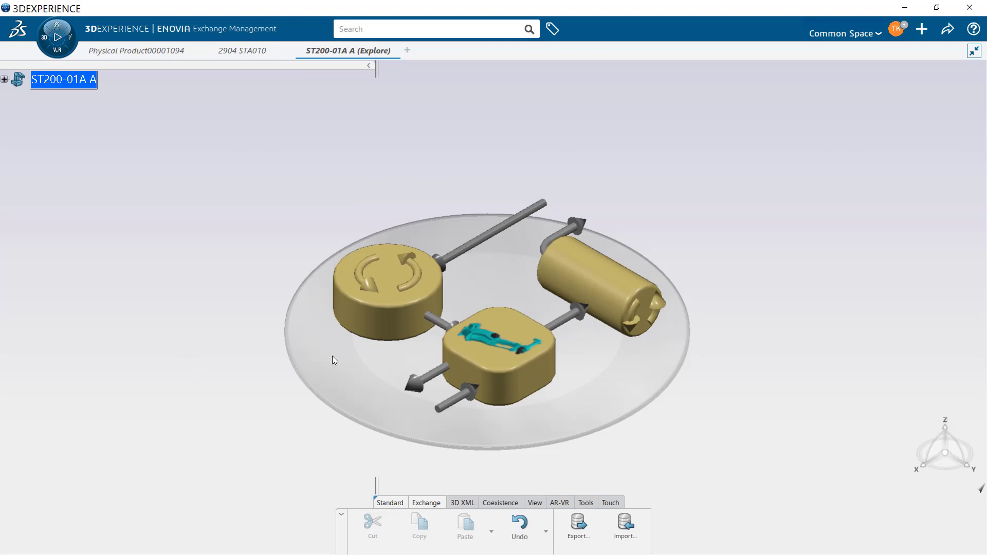
# Open the imported ST200-01A robot through Open Advanced with expanded children and all representations.
pyautogui.click(75, 82)
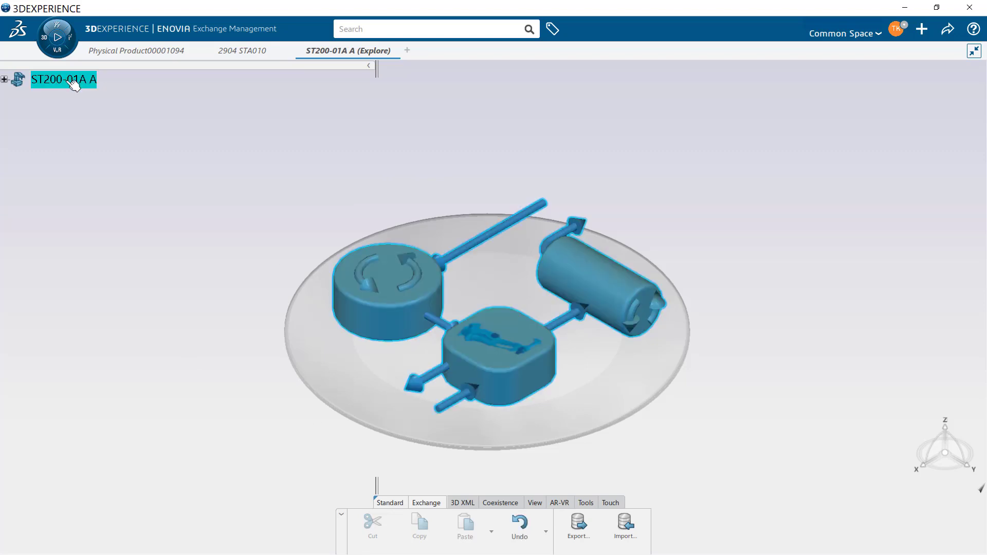
pyautogui.rightClick(68, 83)
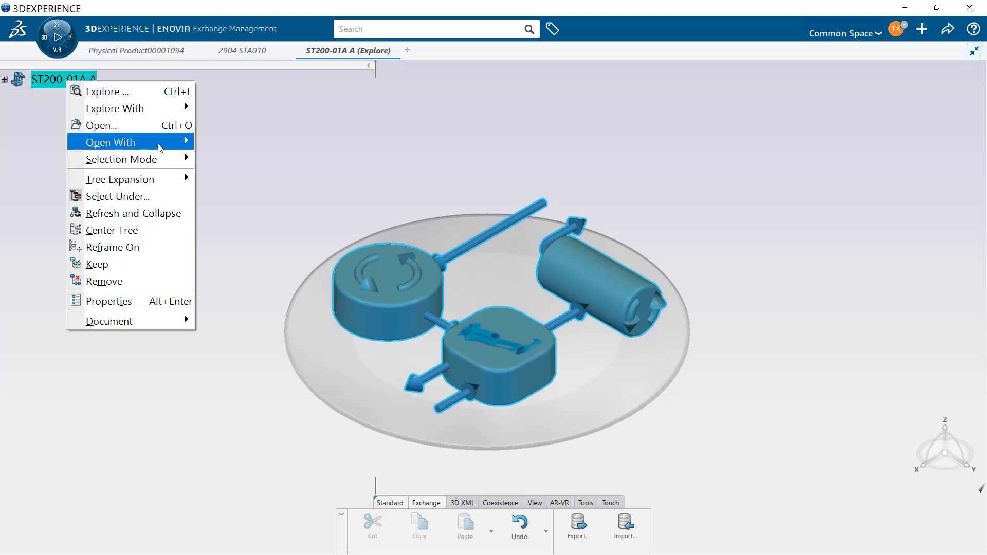
pyautogui.moveTo(160, 147)
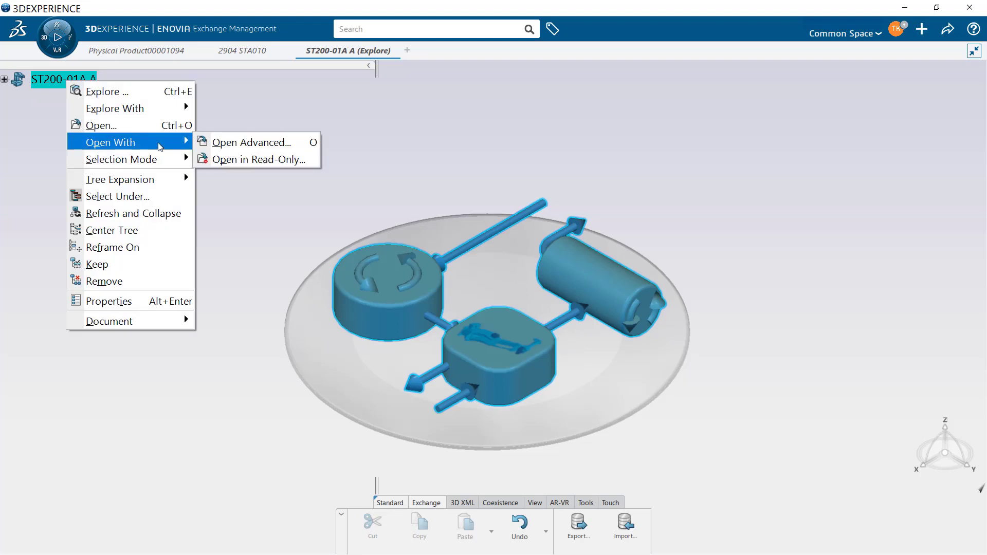
pyautogui.click(269, 144)
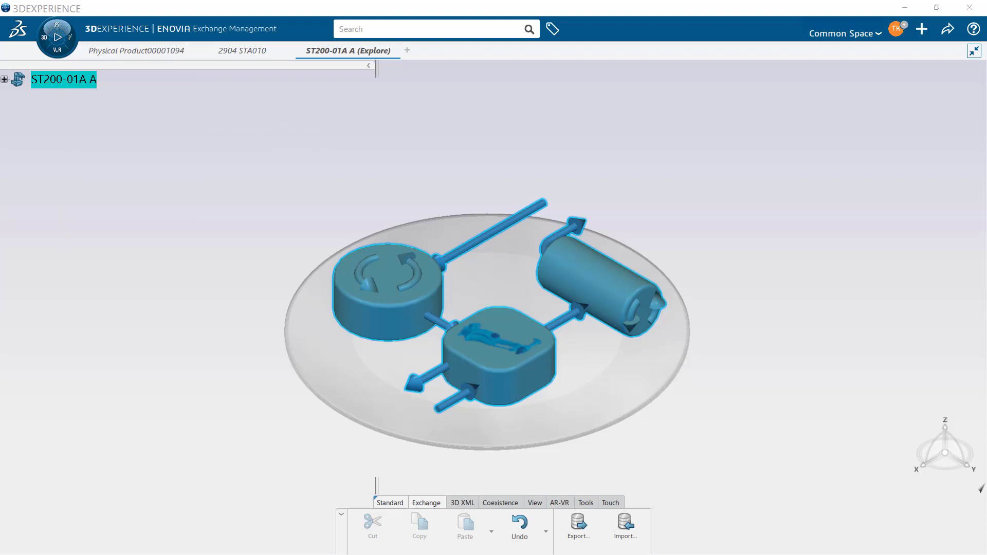
pyautogui.moveTo(278, 207); pyautogui.dragTo(821, 104)
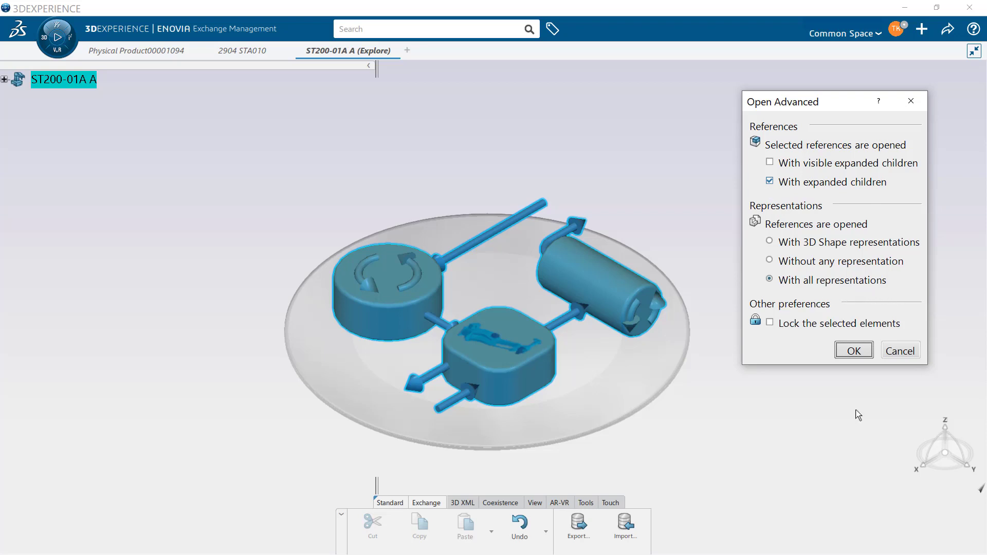
pyautogui.click(853, 350)
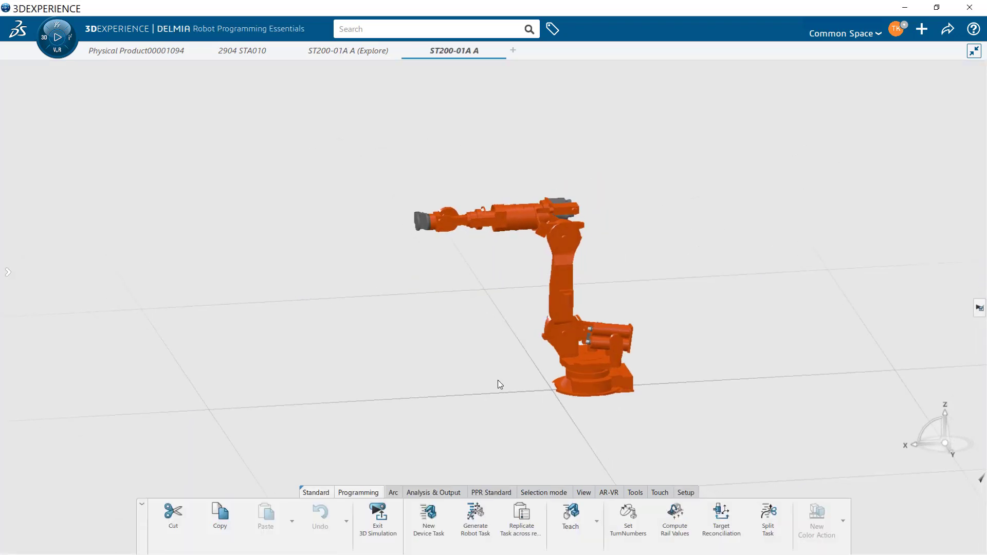
# Start Teach on the ST200-01A robot, jog its arm into a lowered, bent pose, and close Teach.
pyautogui.click(571, 519)
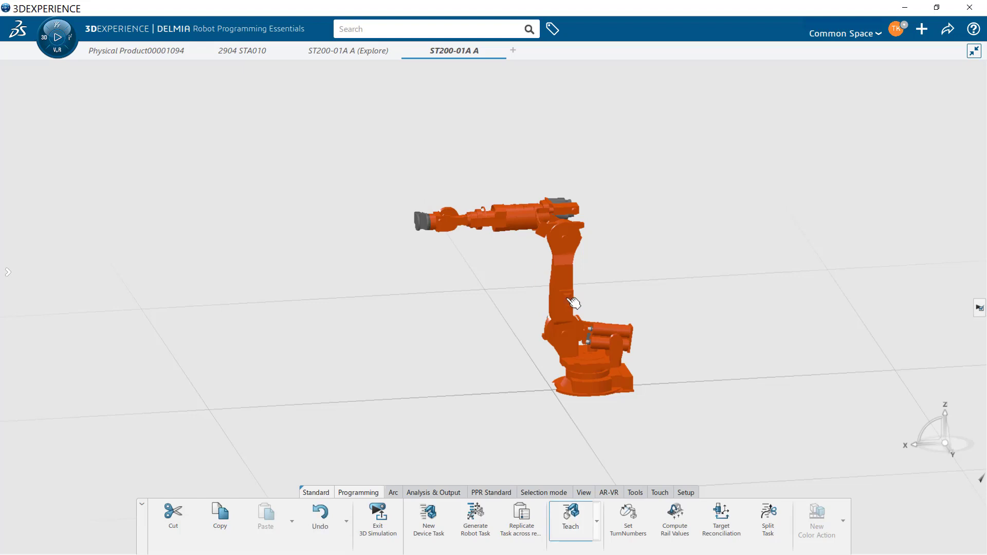
pyautogui.click(565, 299)
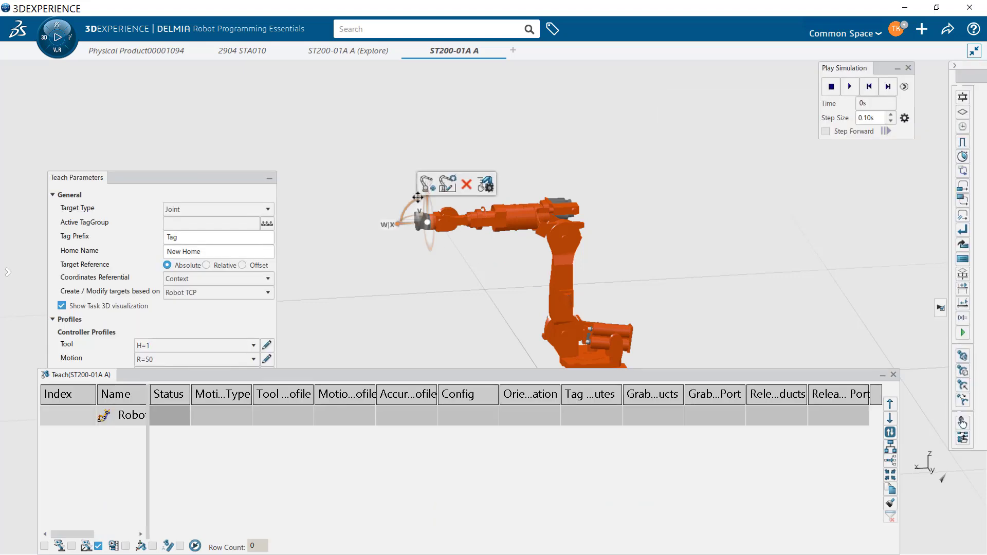
pyautogui.moveTo(417, 196); pyautogui.dragTo(411, 227)
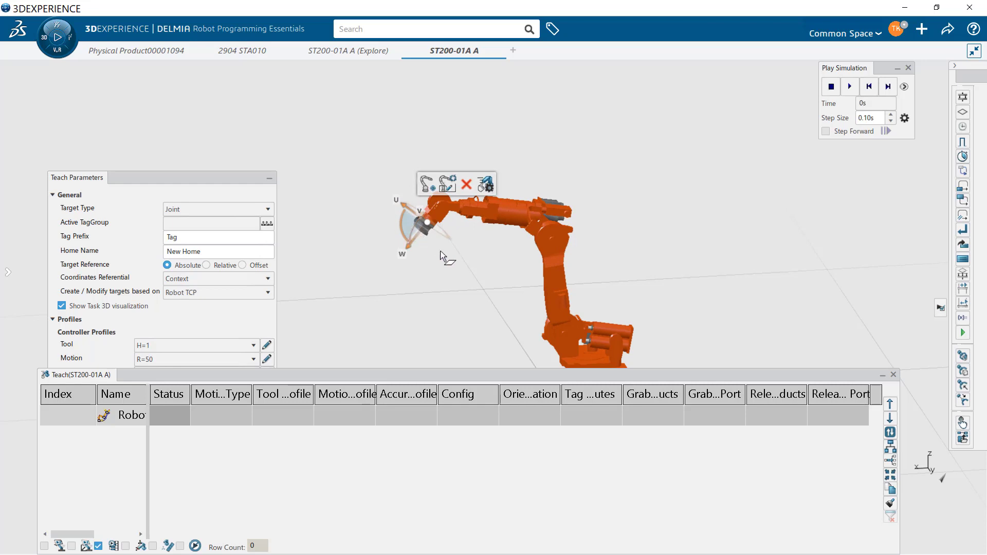
pyautogui.moveTo(406, 238); pyautogui.dragTo(425, 257)
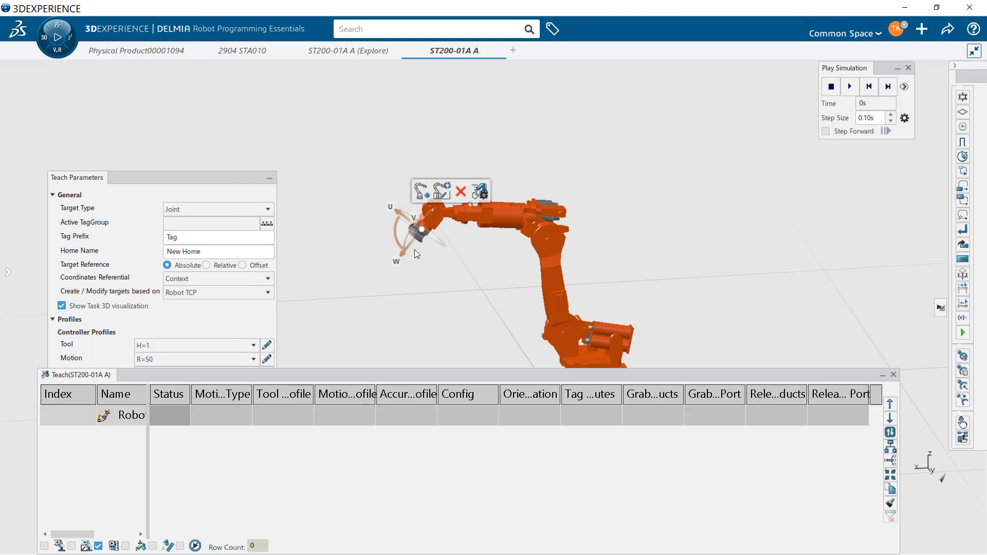
pyautogui.moveTo(396, 240); pyautogui.dragTo(501, 288)
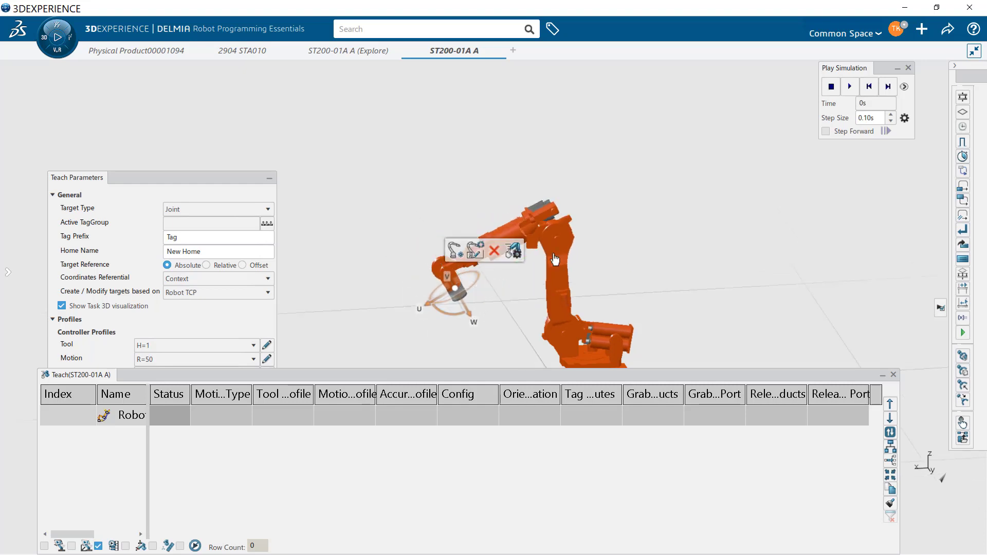
pyautogui.click(893, 374)
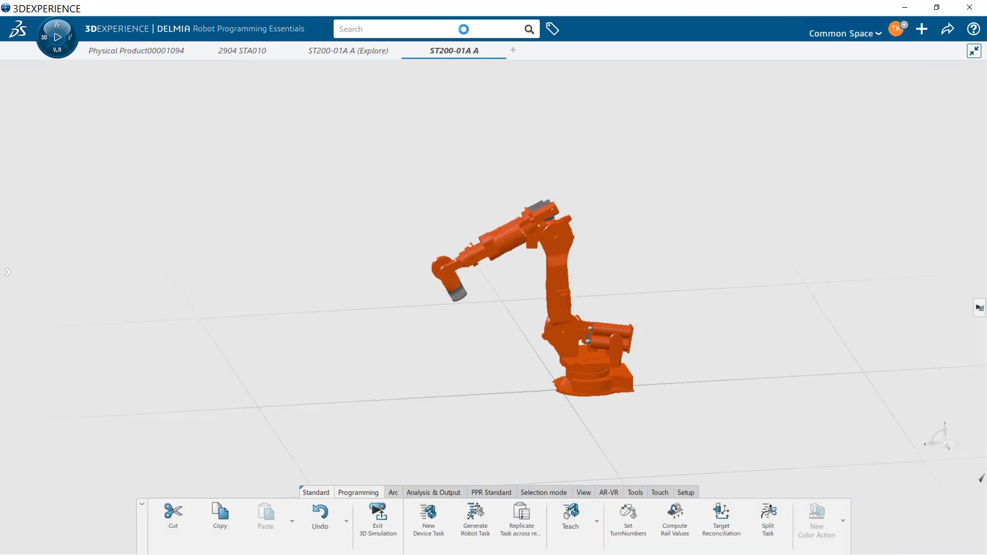
# Search the database for ST200 and select the ST200-01A robot product among the results.
pyautogui.click(464, 29)
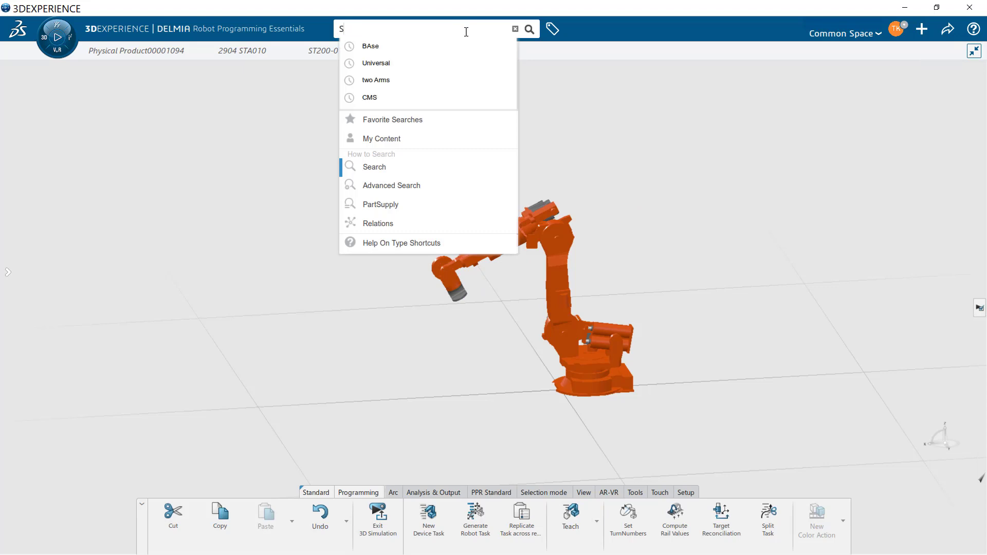
pyautogui.write('ST200')
pyautogui.press('Return')
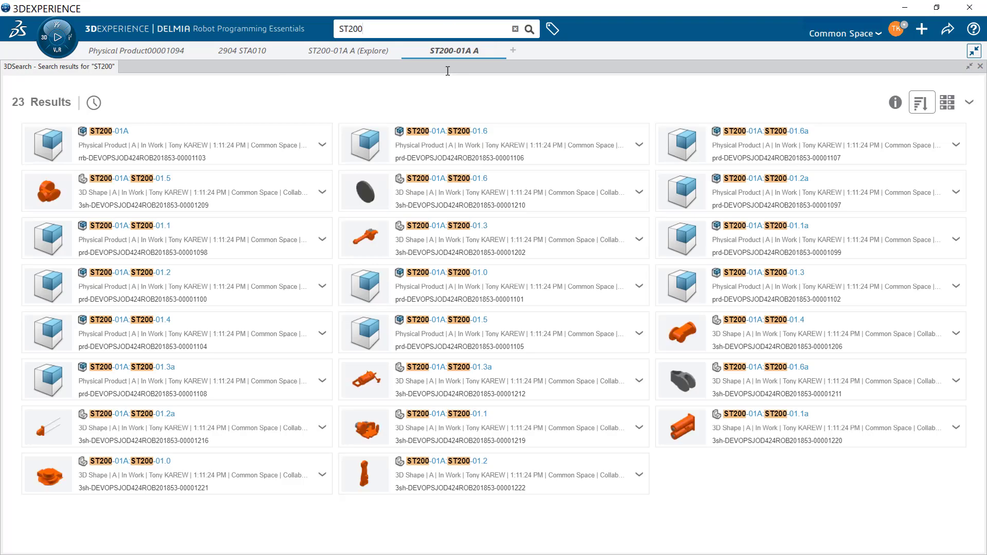
pyautogui.click(223, 137)
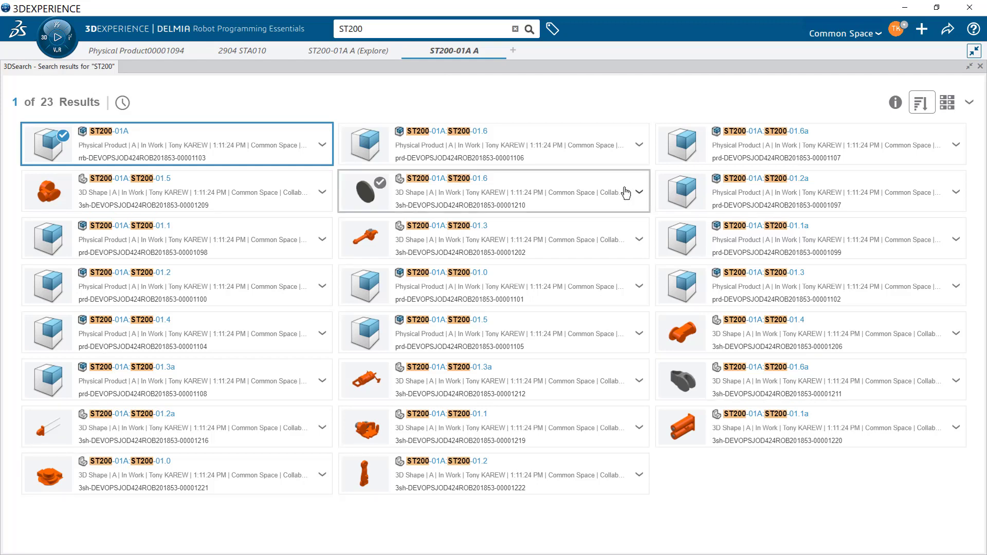
# Close the opened ST200-01A robot without saving its changes, and close its Explore view as well.
pyautogui.click(500, 50)
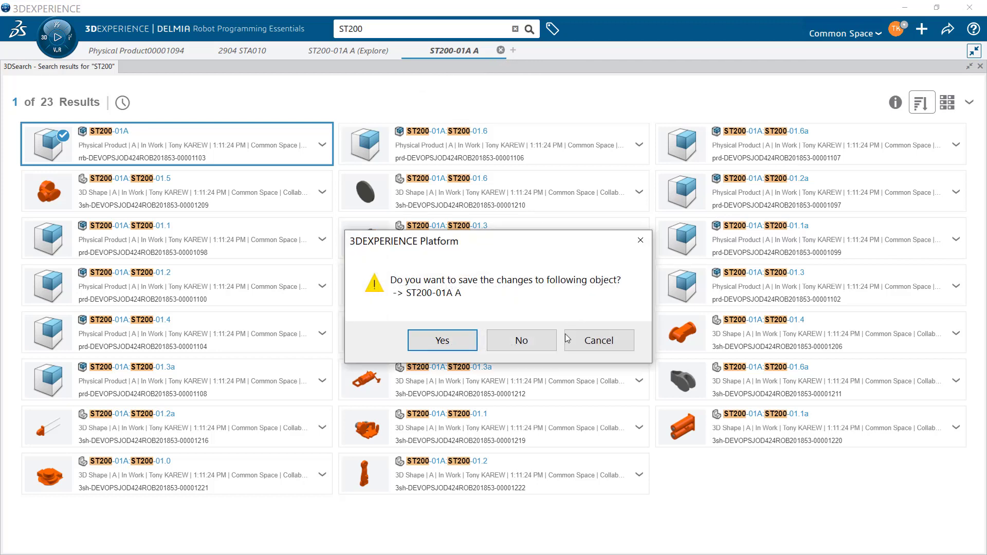
pyautogui.click(541, 341)
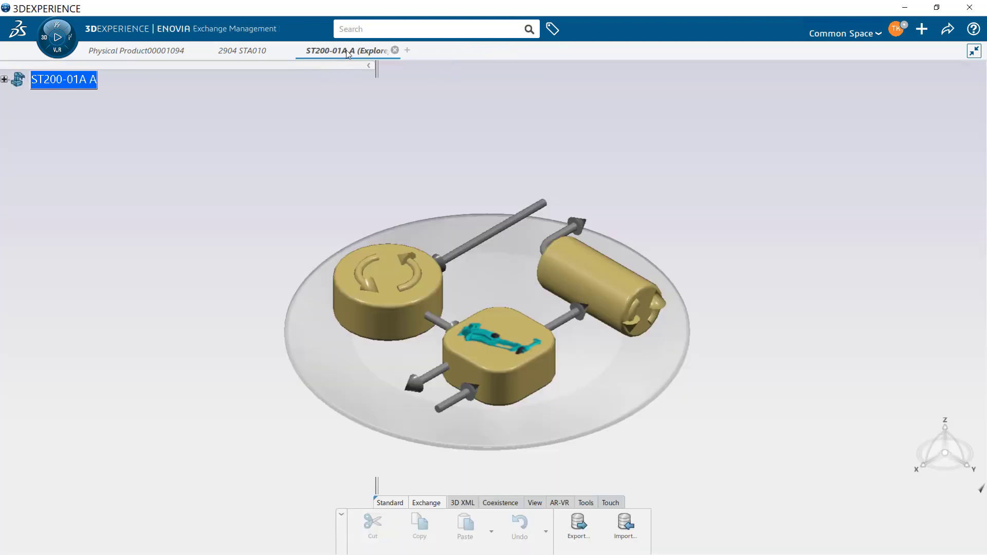
pyautogui.click(394, 49)
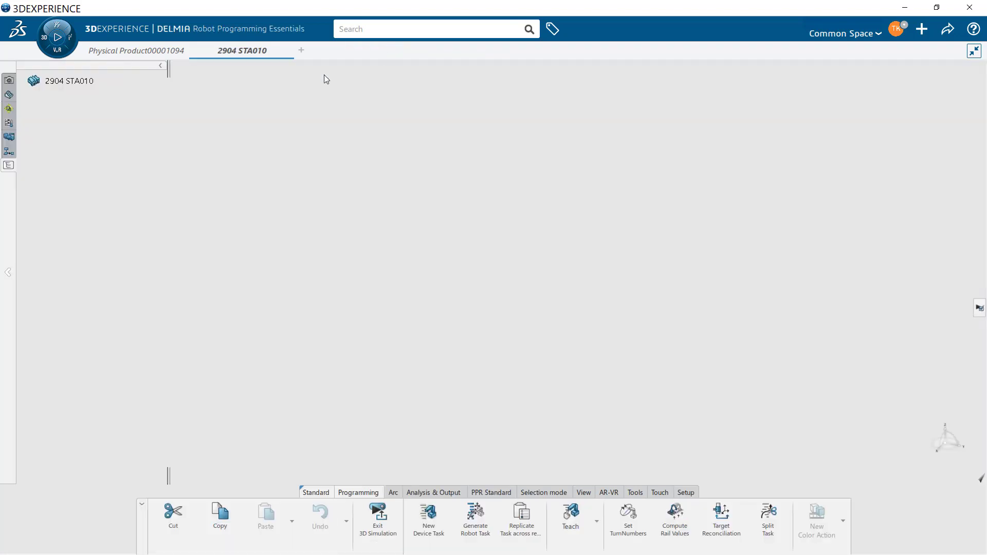
# Select manufacturing cell 2904 STA010, exit 3D Simulation and show the resource creation commands.
pyautogui.click(51, 81)
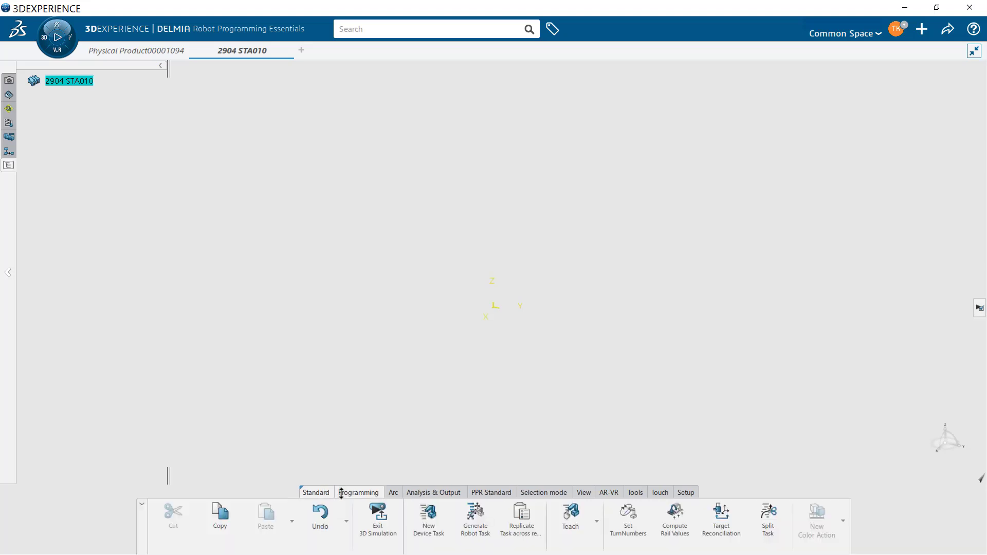
pyautogui.click(374, 512)
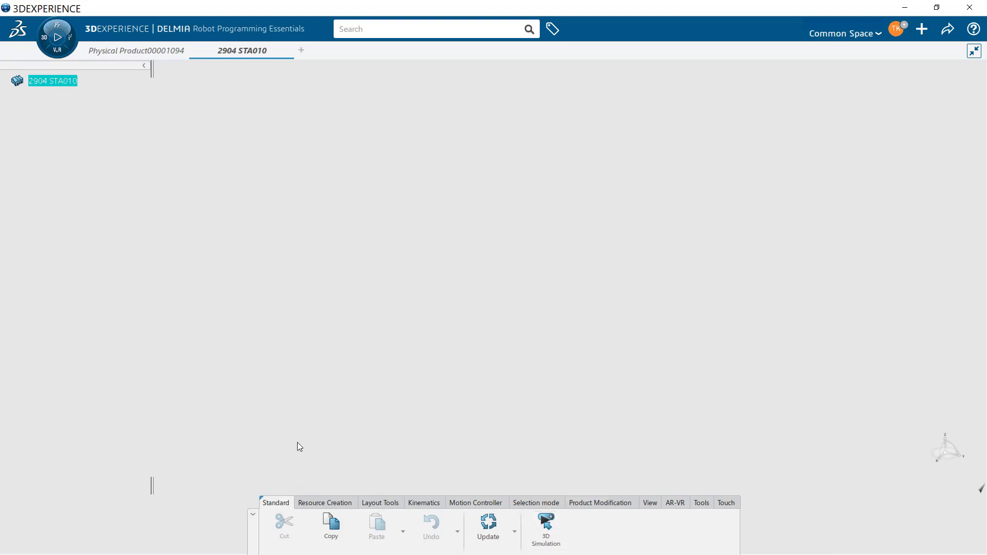
pyautogui.click(318, 503)
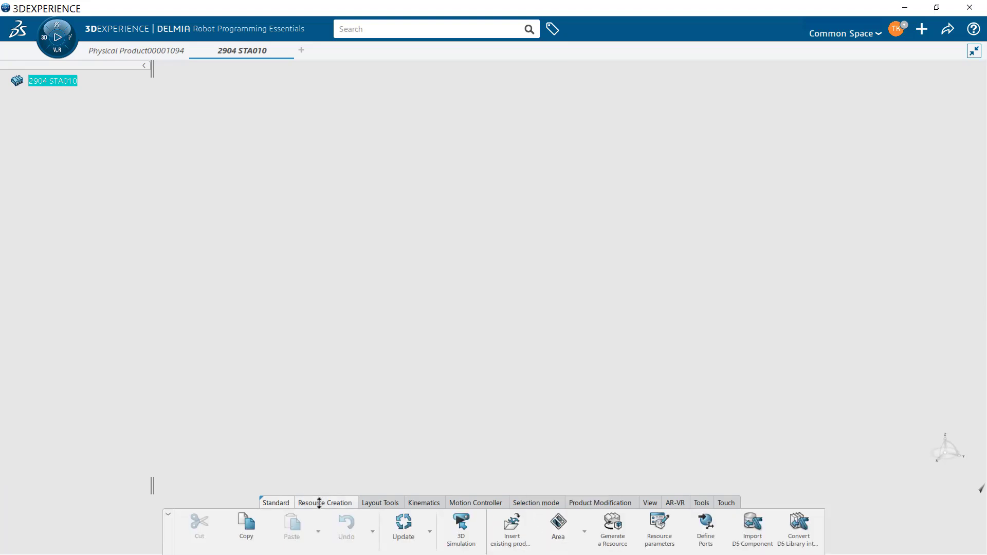
pyautogui.click(377, 502)
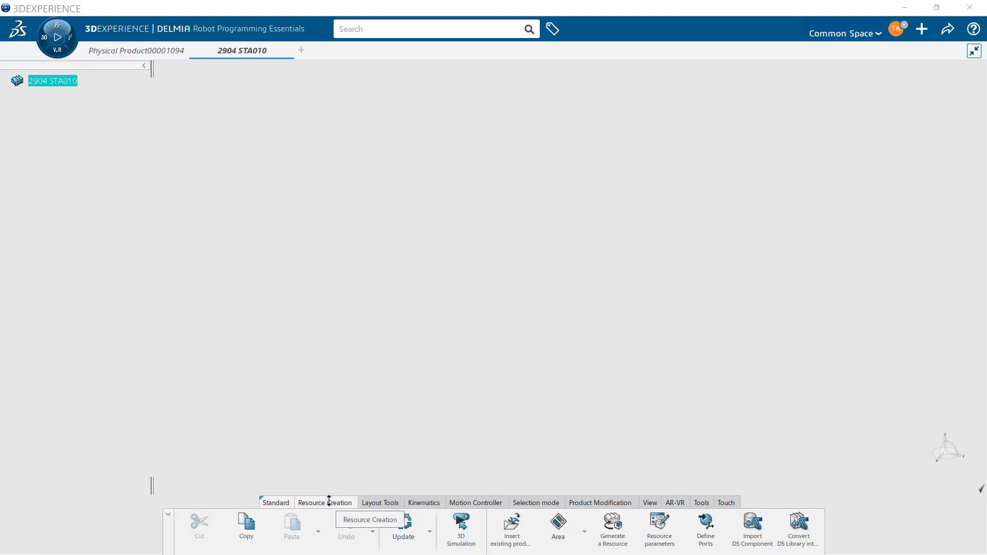
# Insert the existing ST200-01A robot product into cell 2904 STA010, finding it with a database search for ST200 and leaving Multiselection off.
pyautogui.click(506, 532)
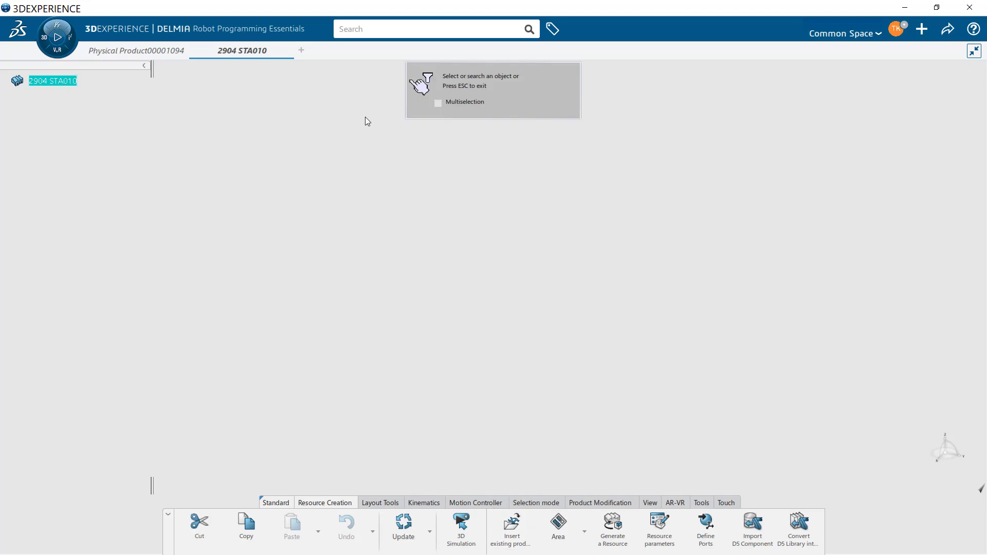
pyautogui.click(418, 29)
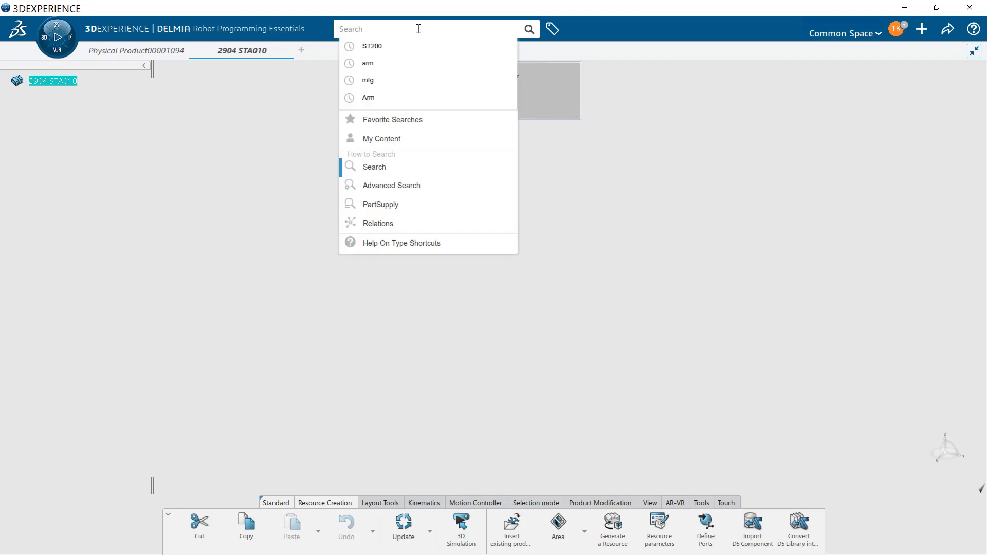
pyautogui.click(412, 52)
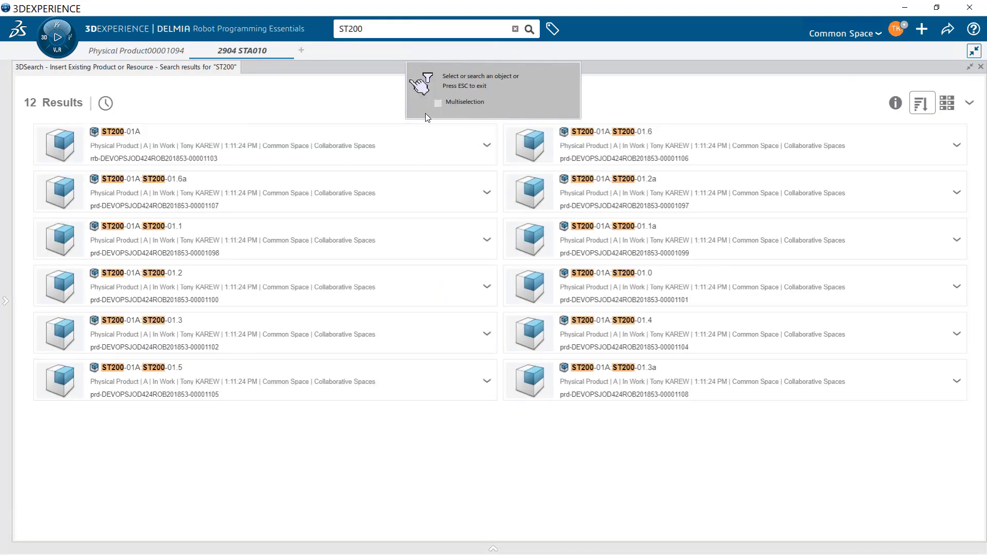
pyautogui.click(437, 102)
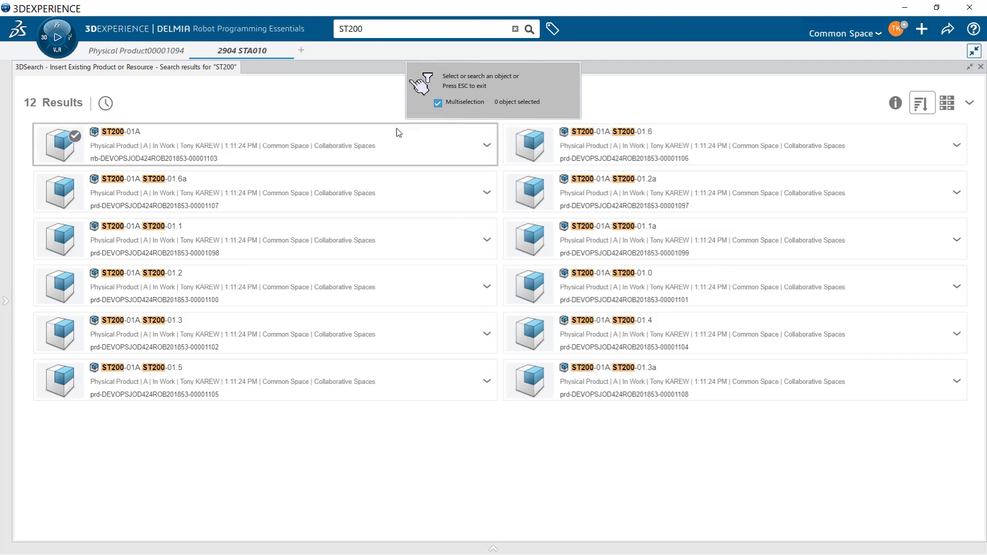
pyautogui.click(438, 103)
pyautogui.click(424, 145)
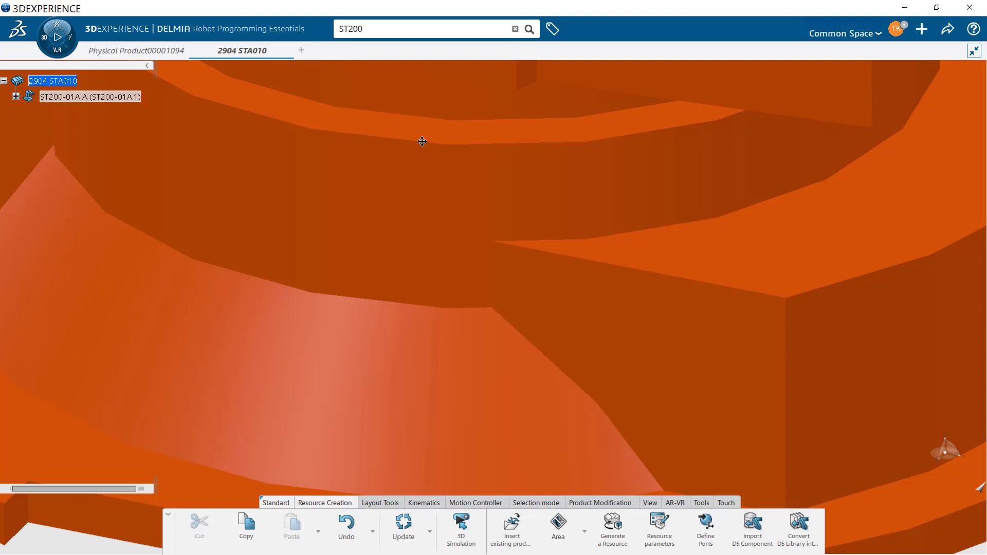
pyautogui.moveTo(422, 142); pyautogui.dragTo(427, 403, button='middle')
pyautogui.moveTo(443, 290); pyautogui.dragTo(248, 310, button='middle')
pyautogui.moveTo(325, 323); pyautogui.dragTo(425, 342, button='middle')
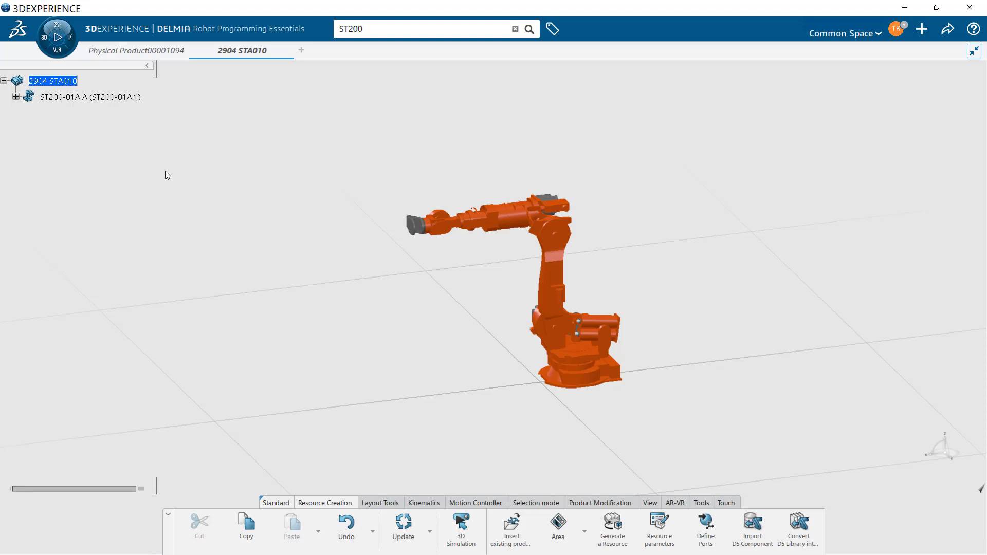
pyautogui.click(301, 50)
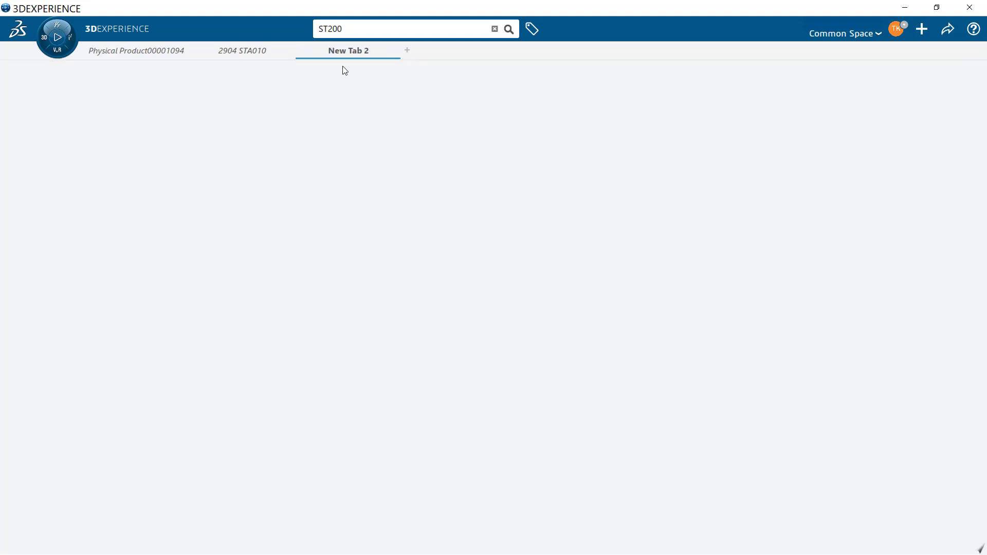
pyautogui.click(362, 24)
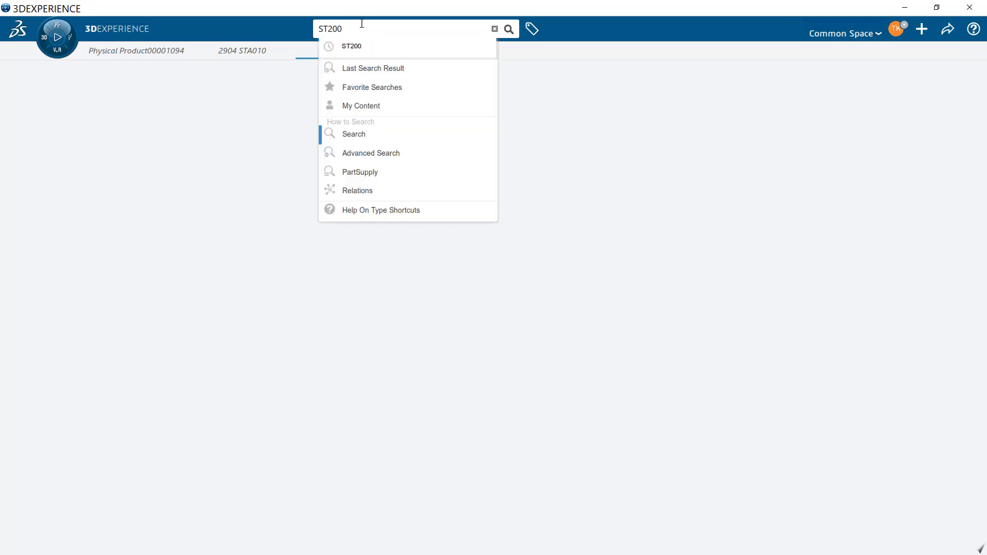
pyautogui.click(235, 144)
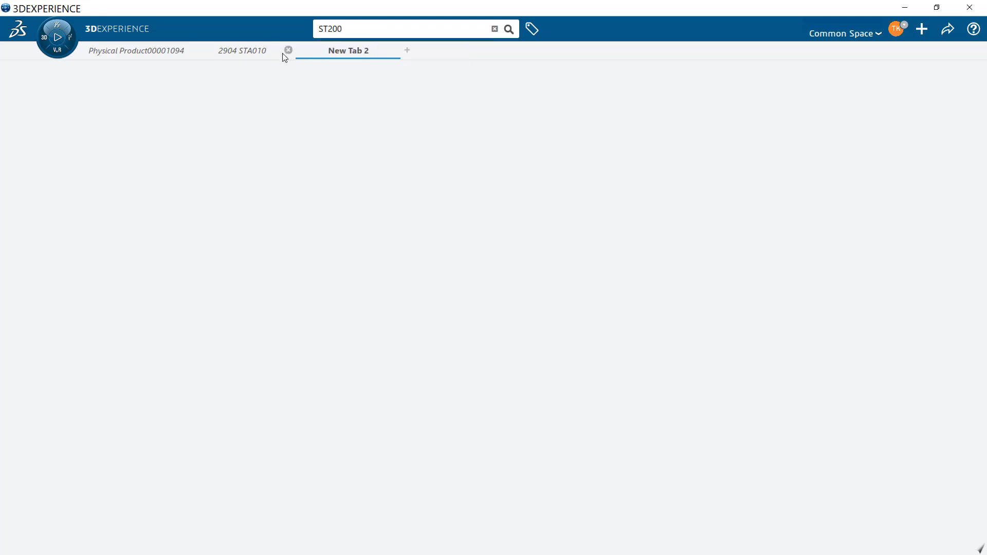
pyautogui.moveTo(241, 55)
pyautogui.click(250, 52)
pyautogui.moveTo(331, 232); pyautogui.dragTo(385, 309, button='middle')
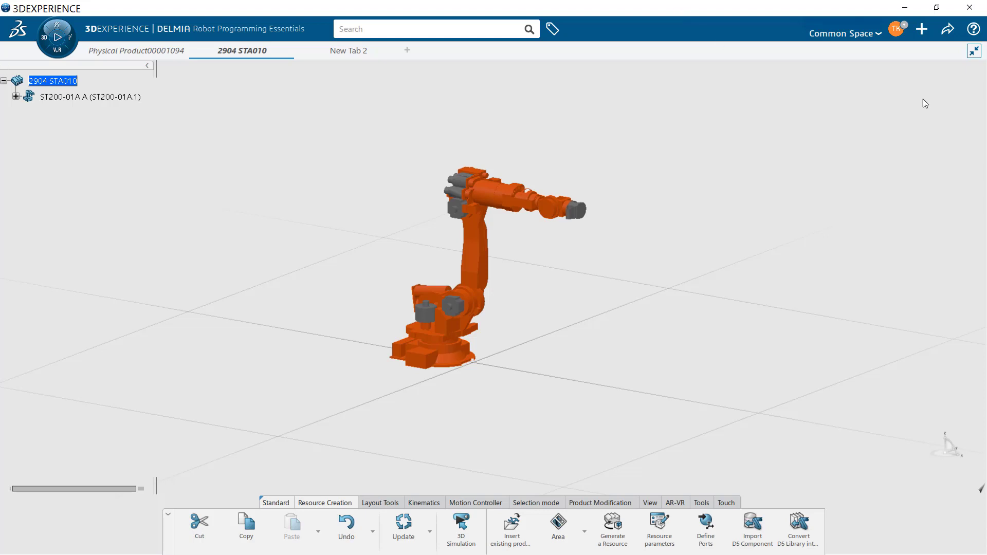
# Switch to the Bookmark Editor app in 3DDashboard.
pyautogui.click(65, 55)
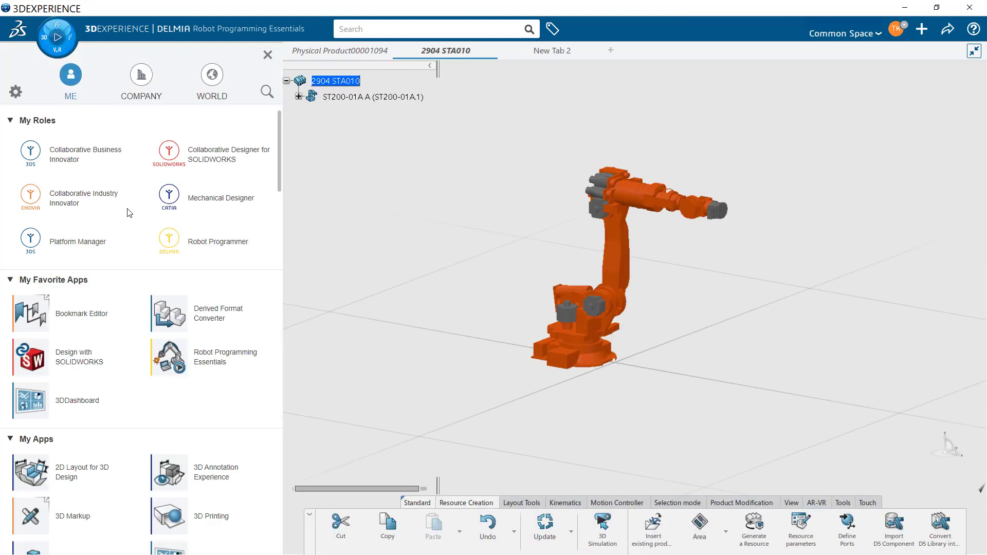
pyautogui.moveTo(279, 147); pyautogui.dragTo(278, 166)
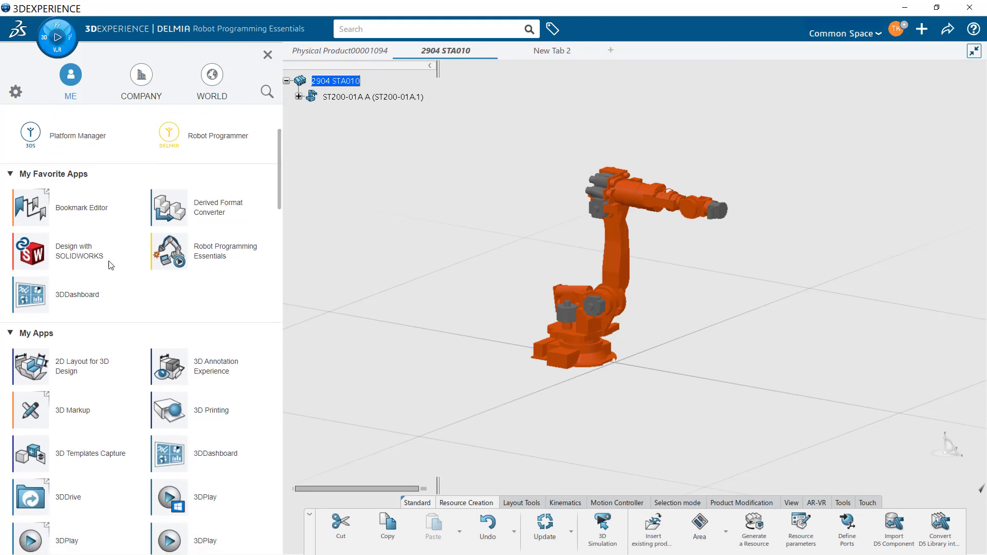
pyautogui.click(65, 211)
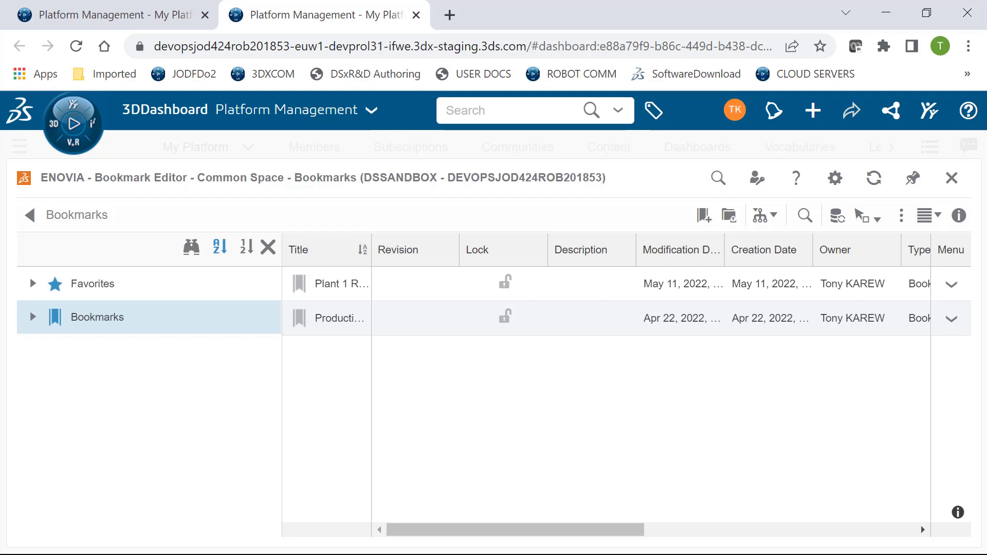
# Expand the Production Resources bookmark and examine the contents of its Fences, Grippers, Robots and Tool Bases sub-bookmarks.
pyautogui.click(32, 317)
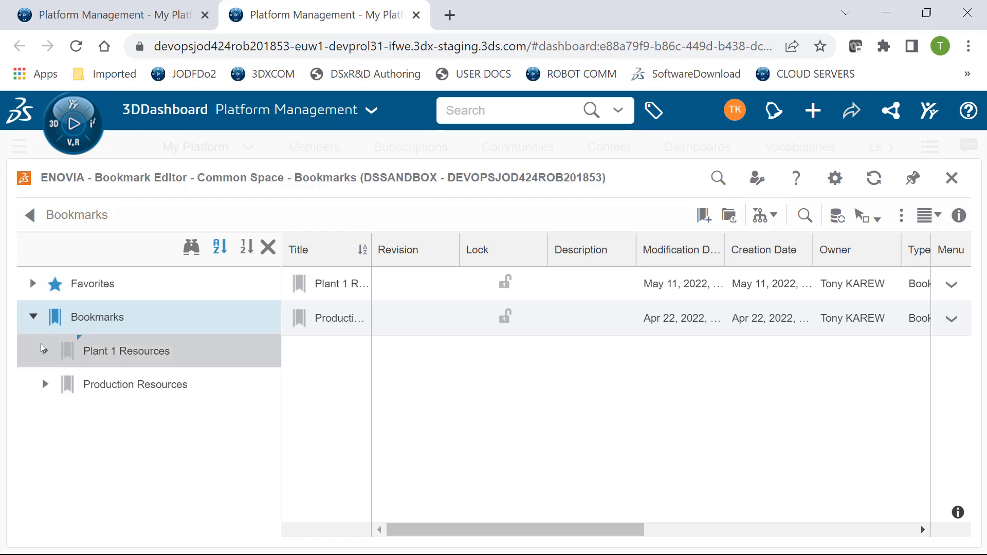
pyautogui.click(46, 385)
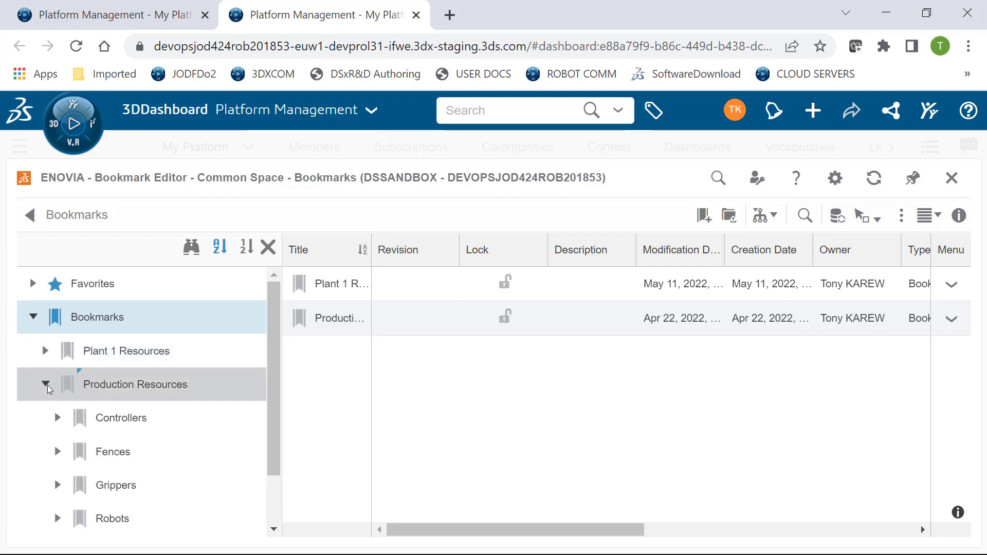
pyautogui.click(58, 418)
pyautogui.click(95, 452)
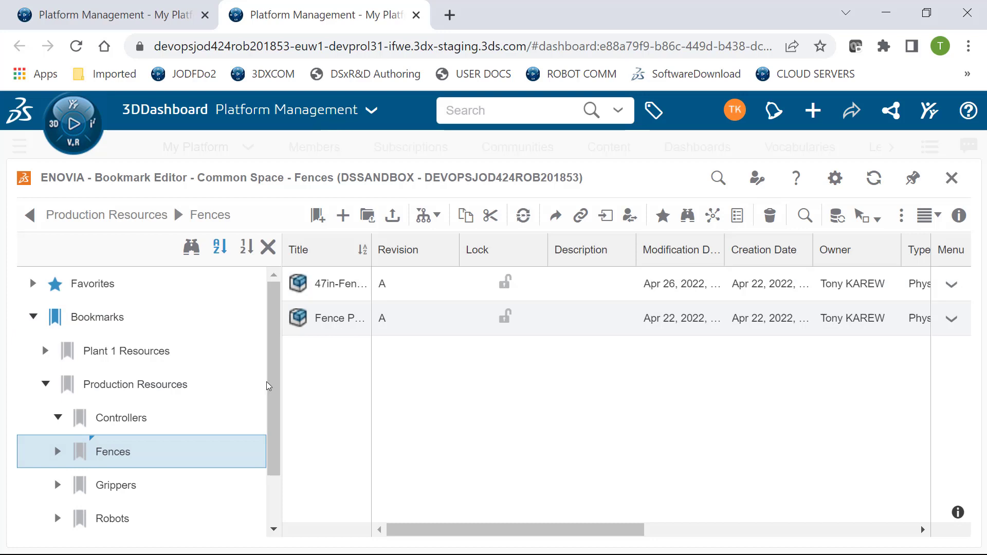
pyautogui.scroll(-1, 169, 411)
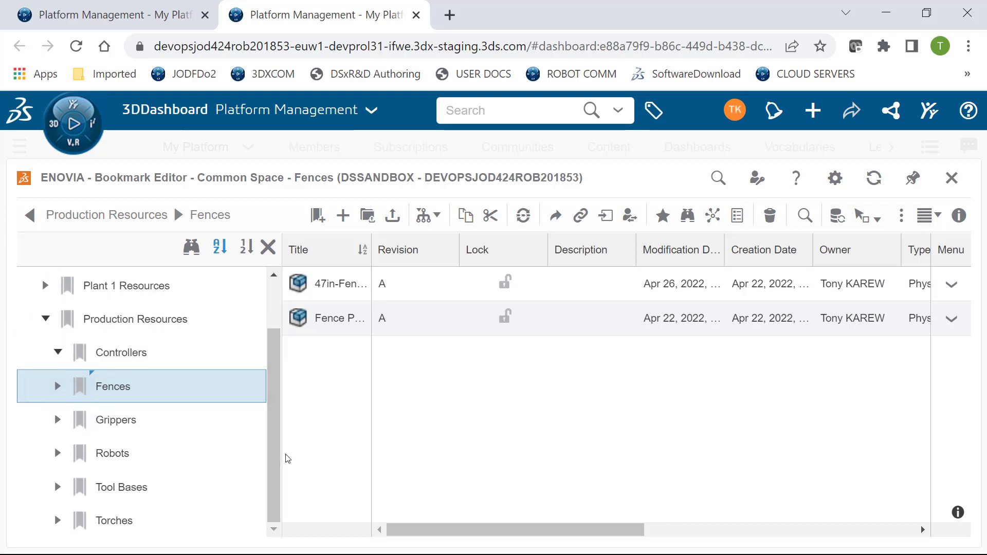
pyautogui.click(190, 420)
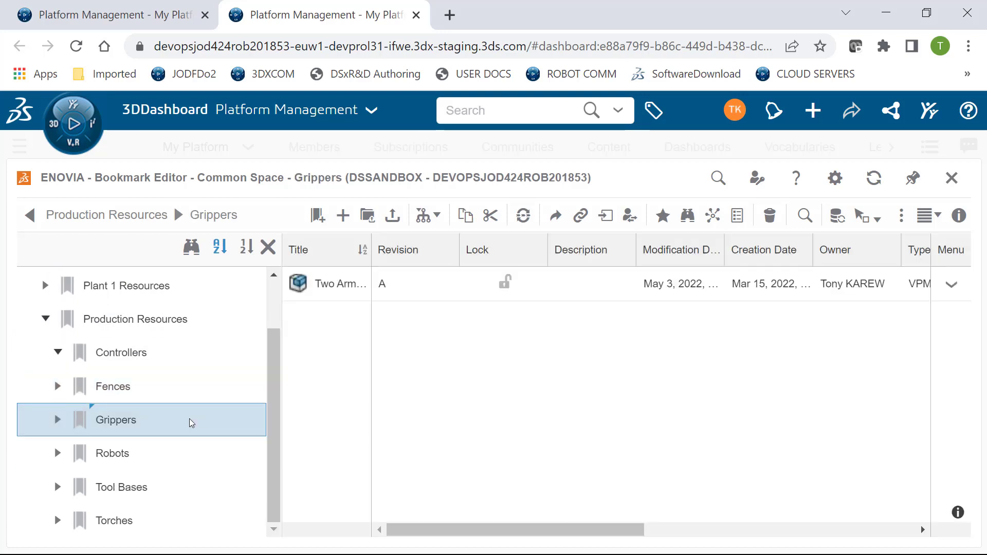
pyautogui.click(172, 452)
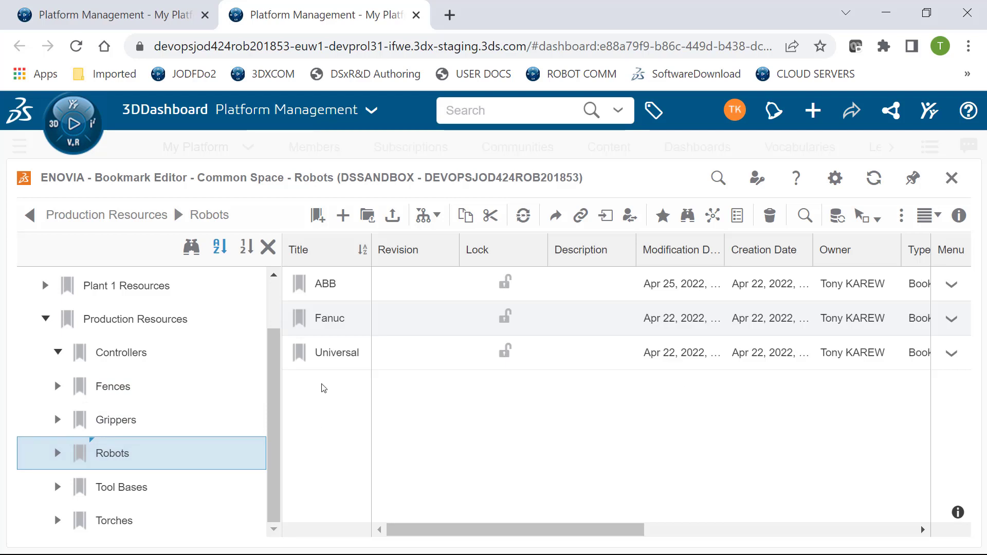
pyautogui.click(211, 499)
pyautogui.scroll(1, 263, 402)
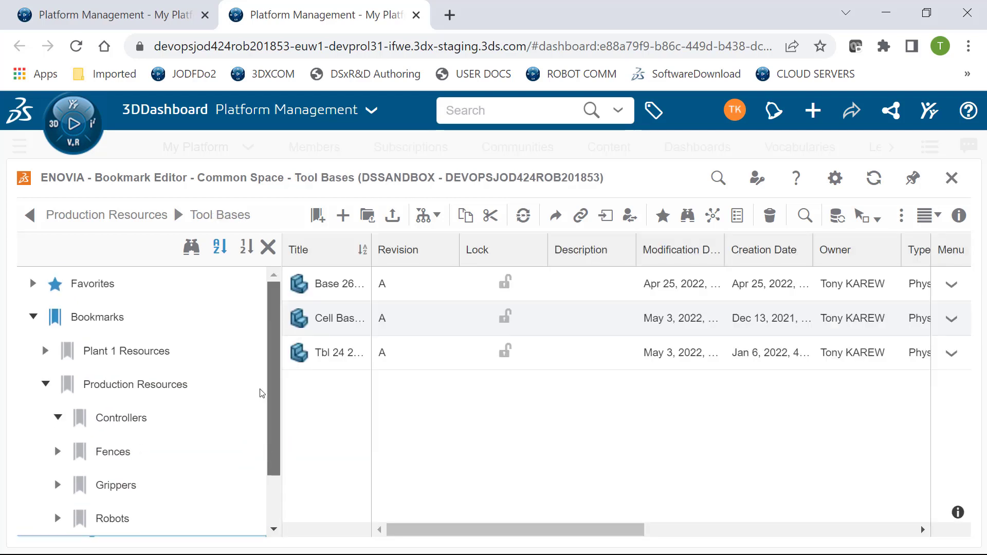
# Create a new bookmark under the root Bookmarks and name it Mfg Resources.
pyautogui.click(58, 316)
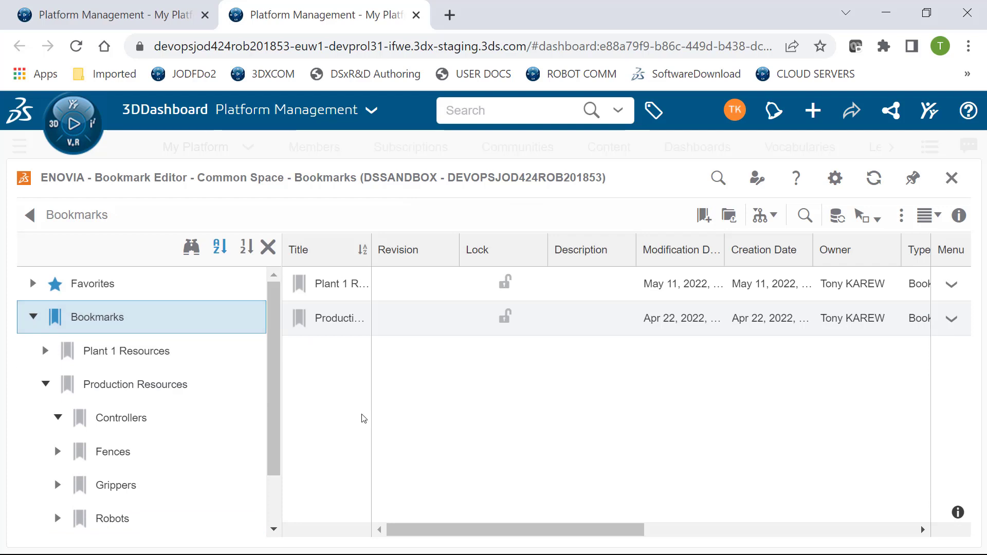
pyautogui.rightClick(485, 413)
pyautogui.click(532, 421)
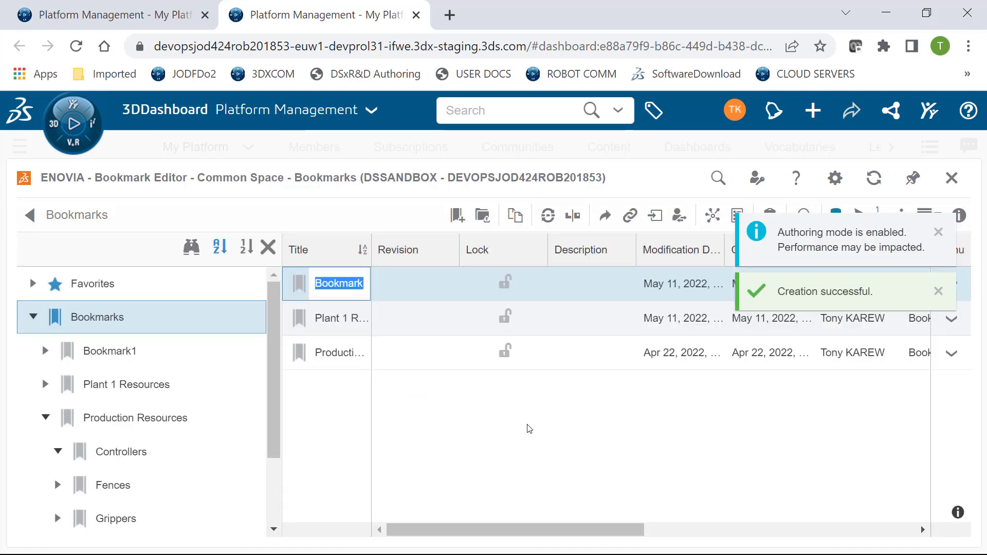
pyautogui.write('Mfg R')
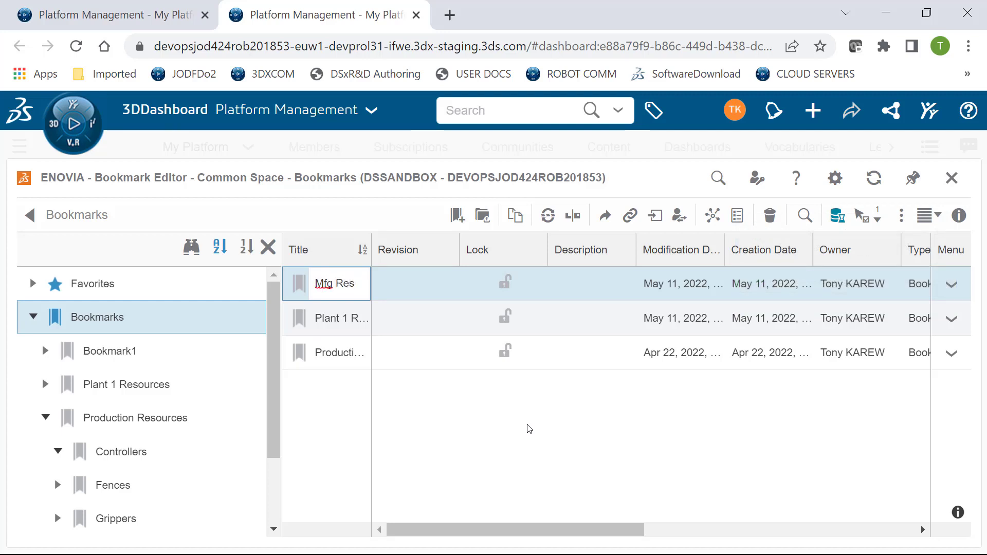
pyautogui.write('esources')
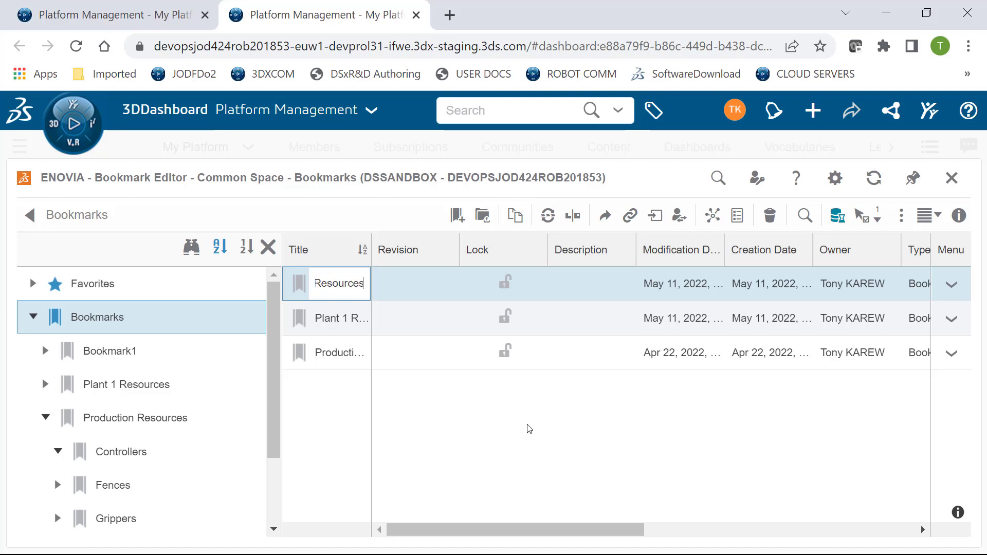
pyautogui.press('Return')
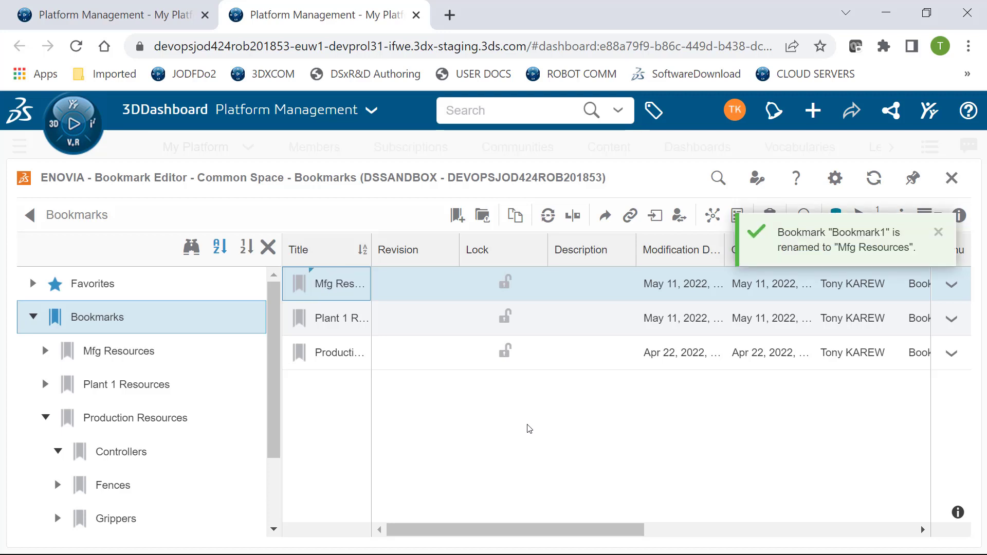
# Create a new bookmark inside Mfg Resources and name it Robots.
pyautogui.doubleClick(332, 289)
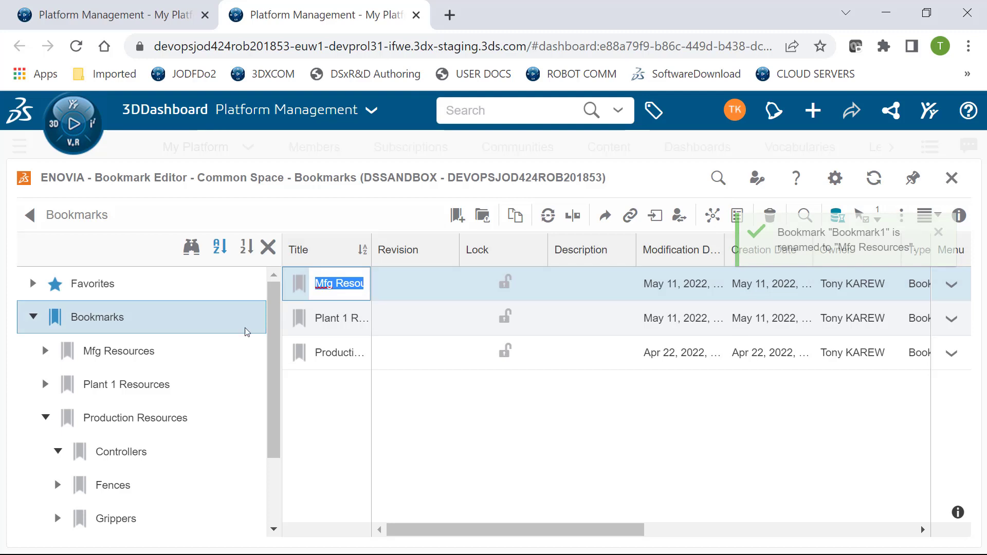
pyautogui.click(148, 349)
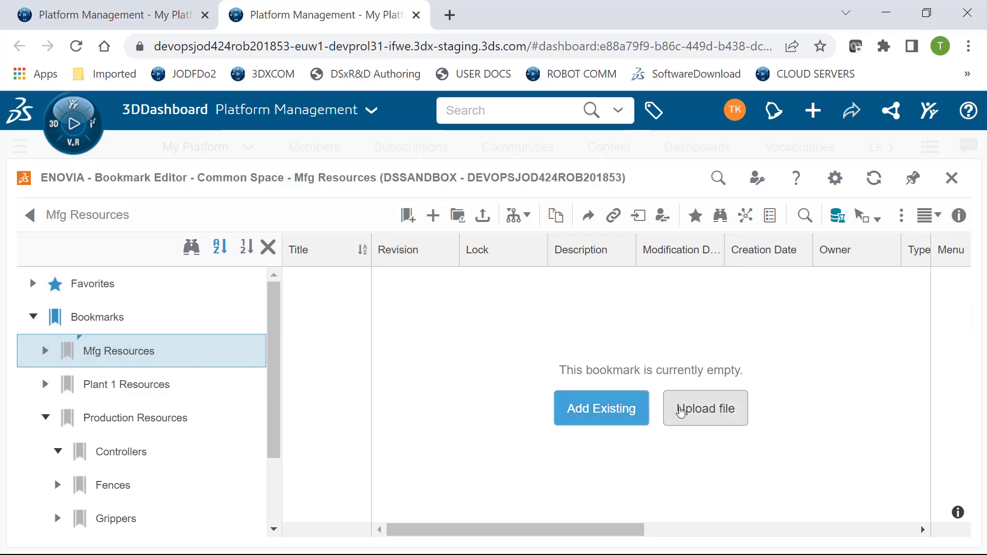
pyautogui.click(192, 360)
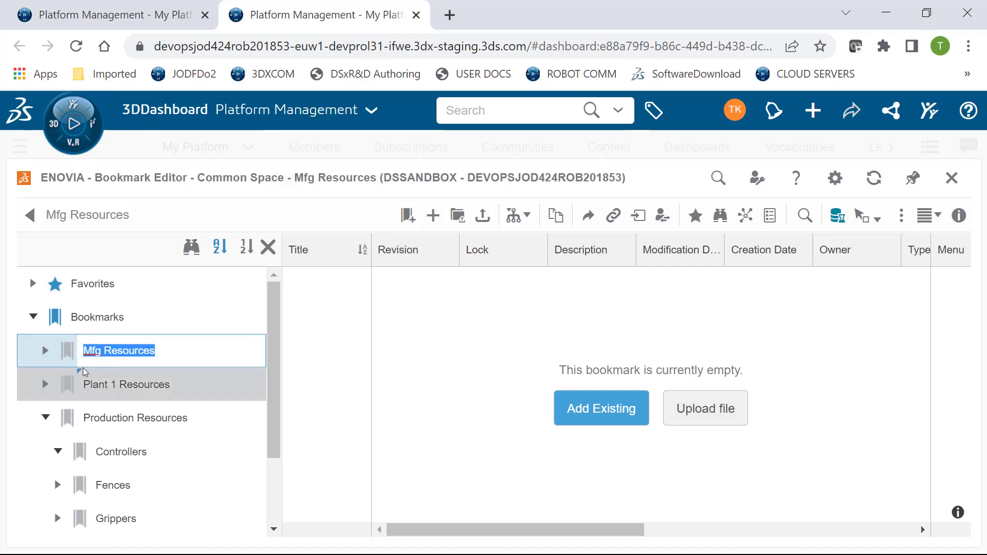
pyautogui.click(64, 361)
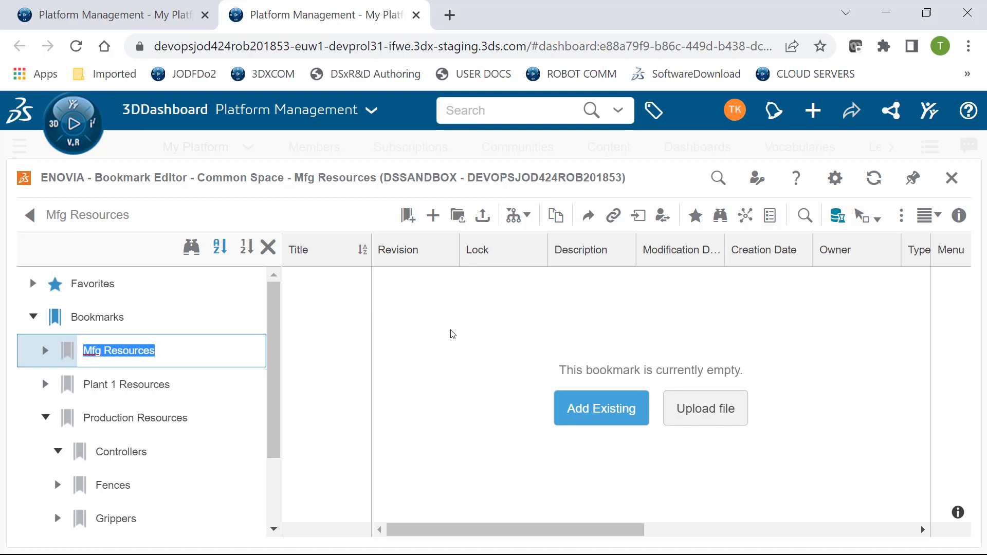
pyautogui.rightClick(412, 345)
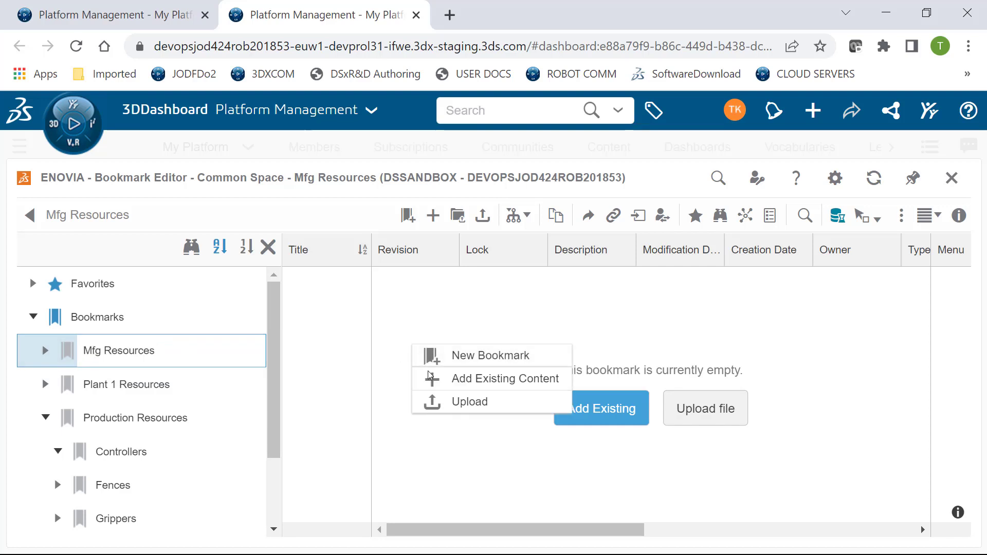
pyautogui.click(477, 357)
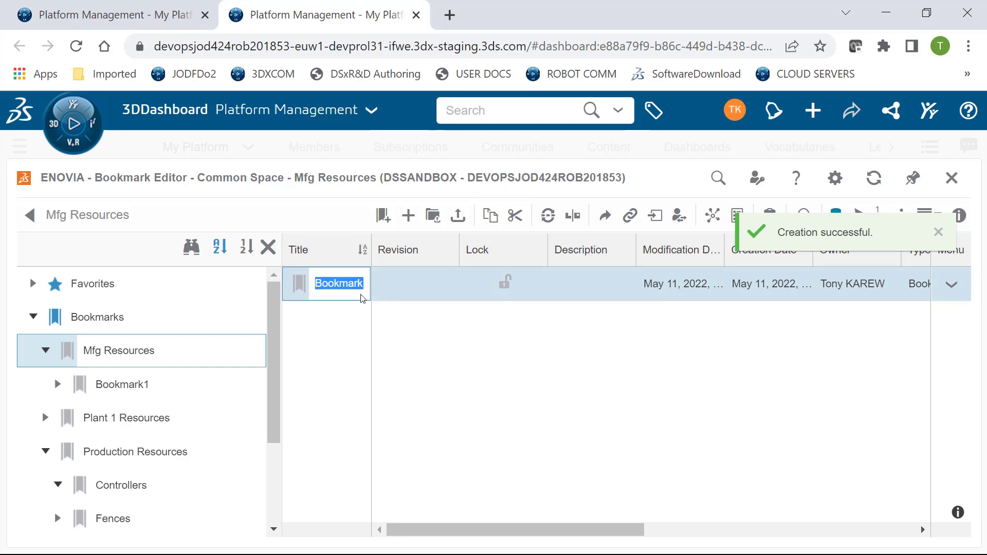
pyautogui.write('Robots')
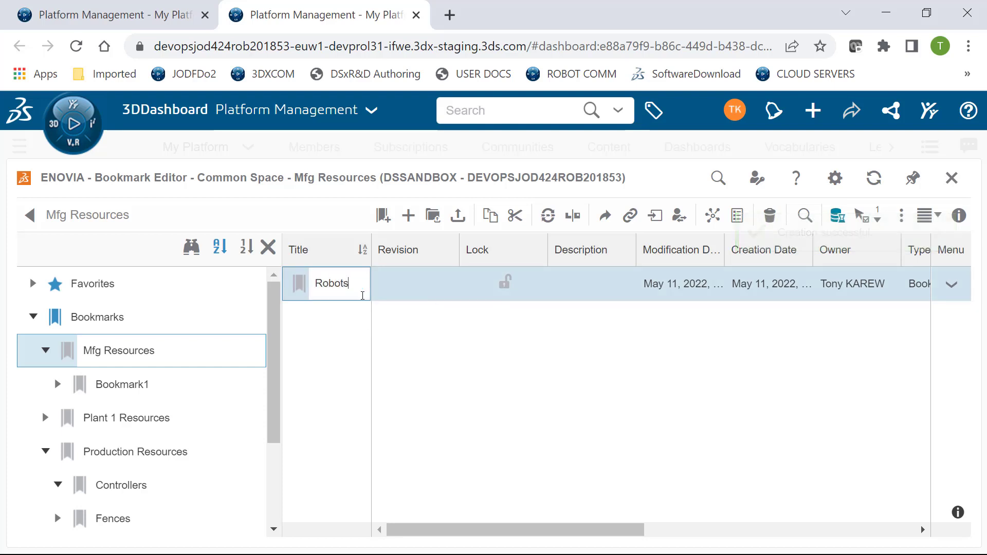
pyautogui.press('Return')
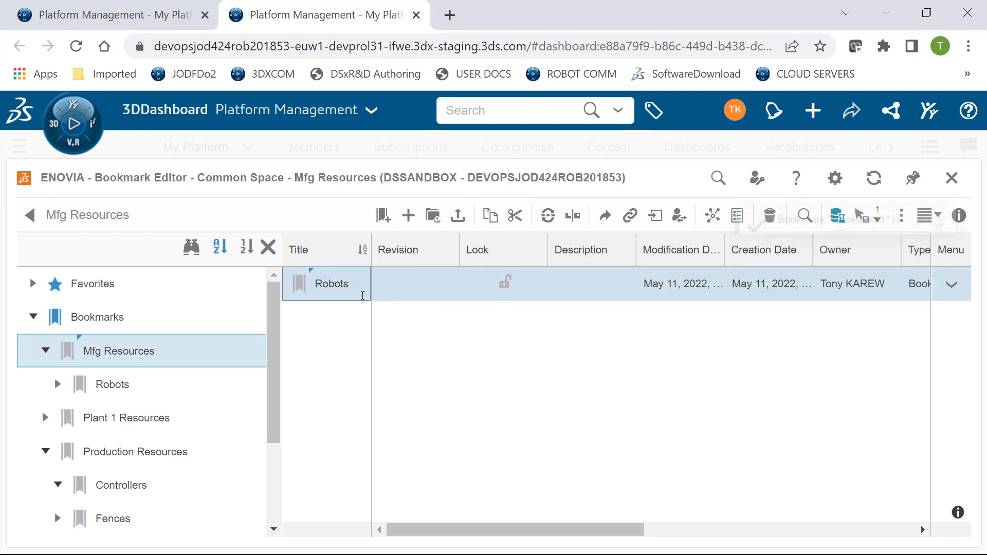
# Create a new bookmark inside the Robots bookmark and name it Nachi.
pyautogui.click(97, 389)
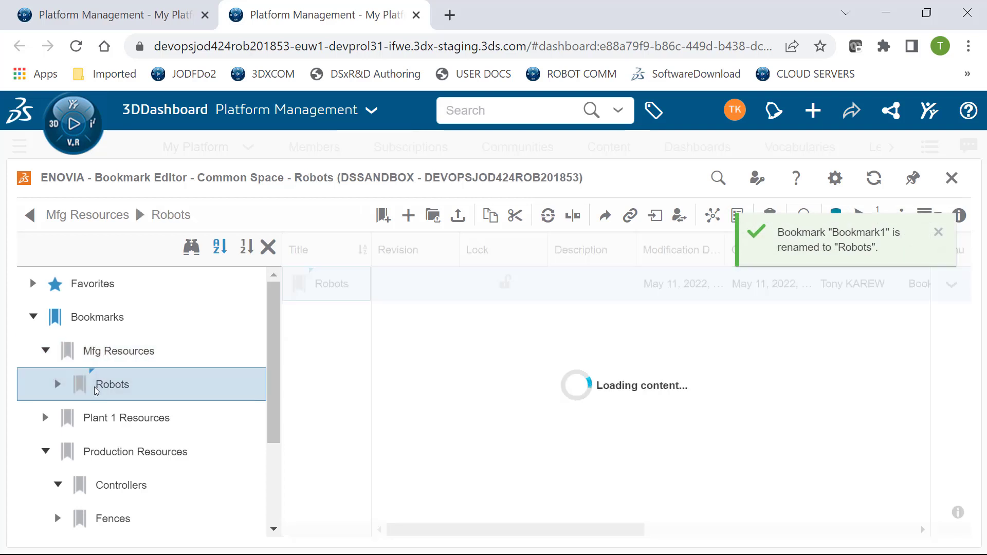
pyautogui.rightClick(421, 335)
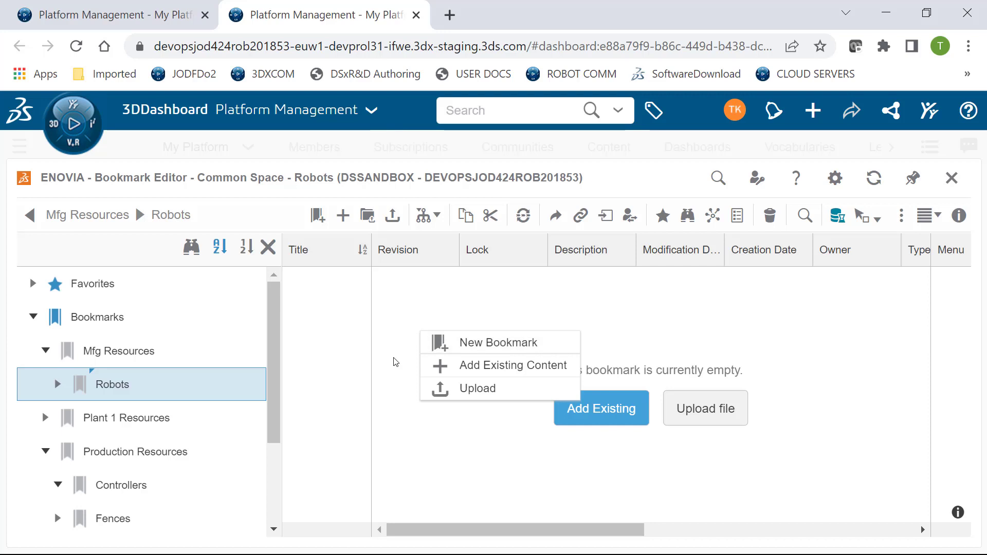
pyautogui.click(461, 347)
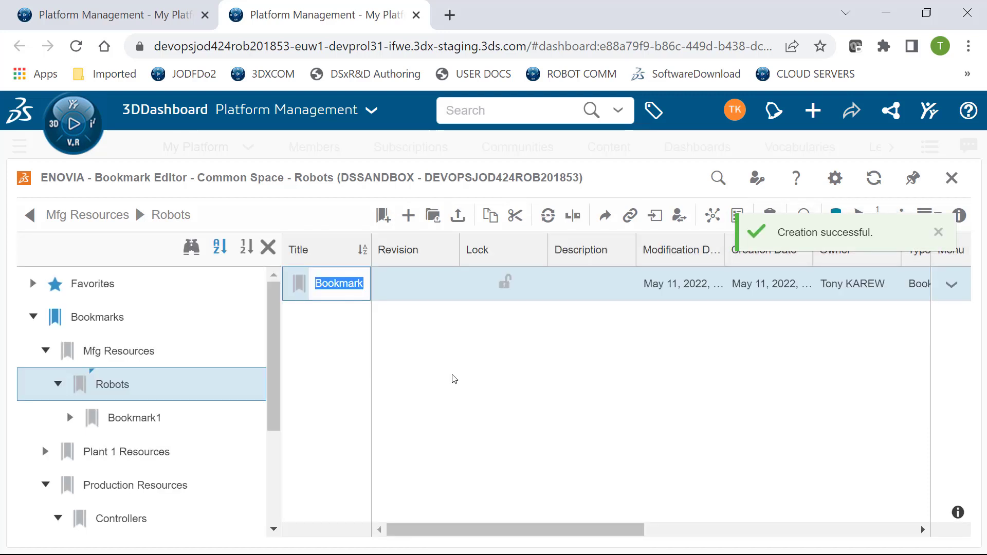
pyautogui.write('Nachi')
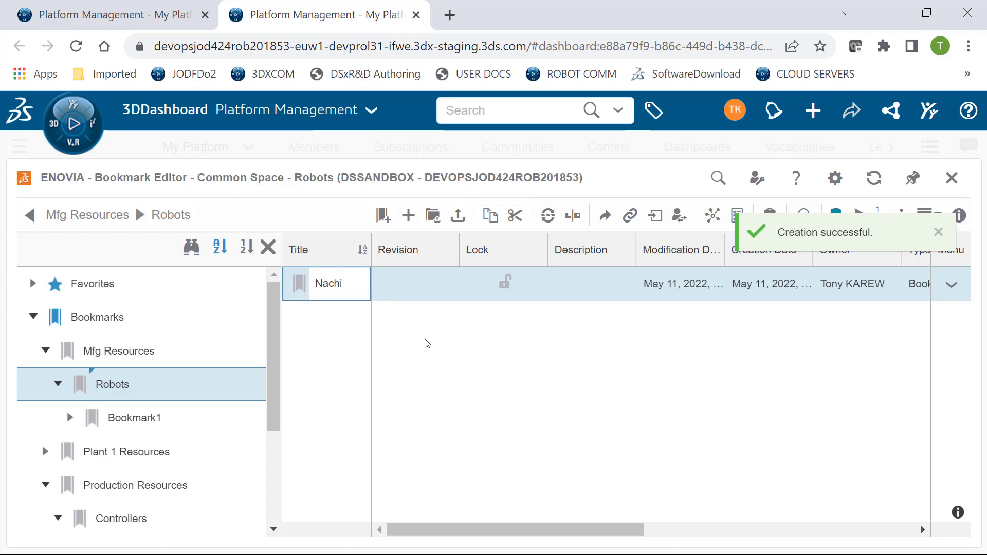
pyautogui.press('Return')
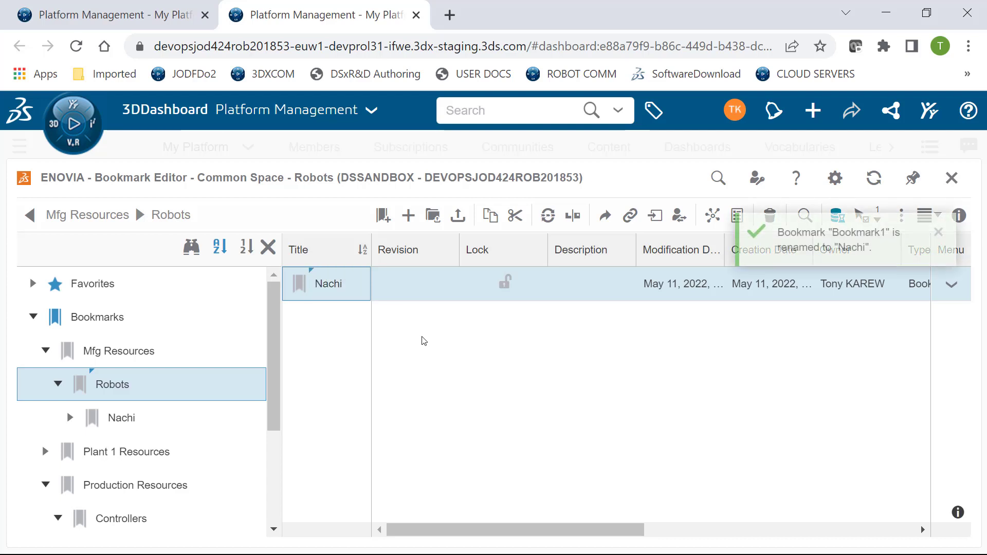
# Add the existing ST200-01A physical product to the Nachi bookmark, finding it with a search for ST200, and check the bookmark's contents.
pyautogui.click(158, 422)
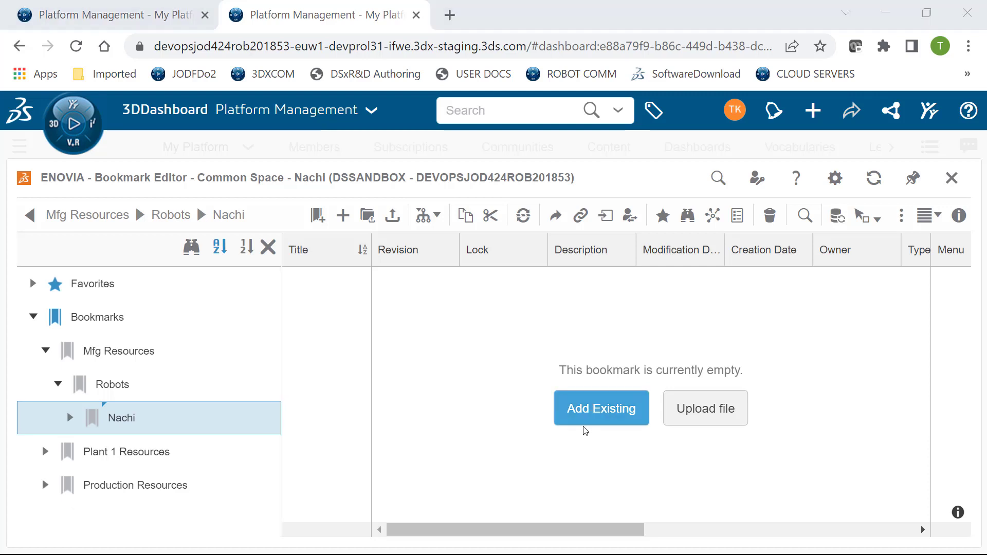
pyautogui.click(599, 407)
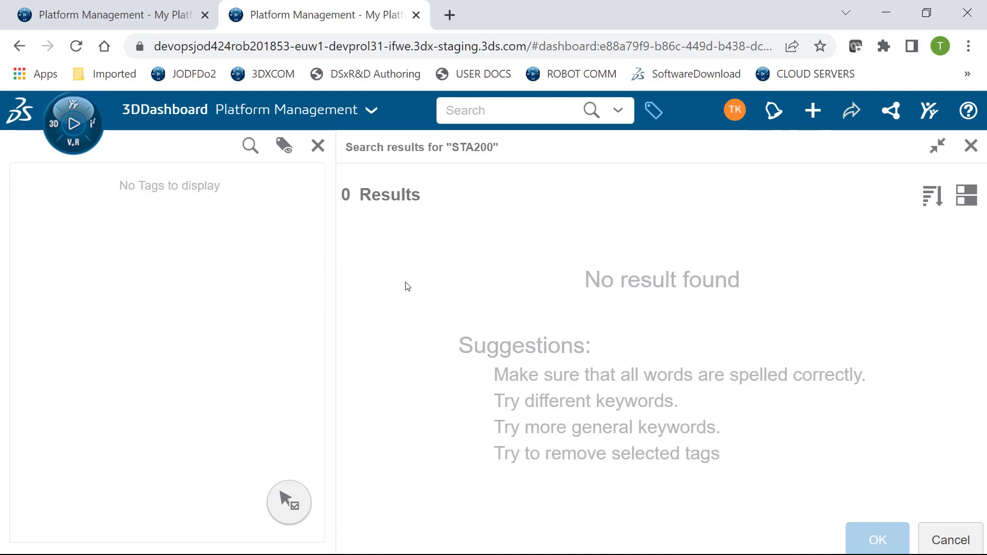
pyautogui.click(509, 104)
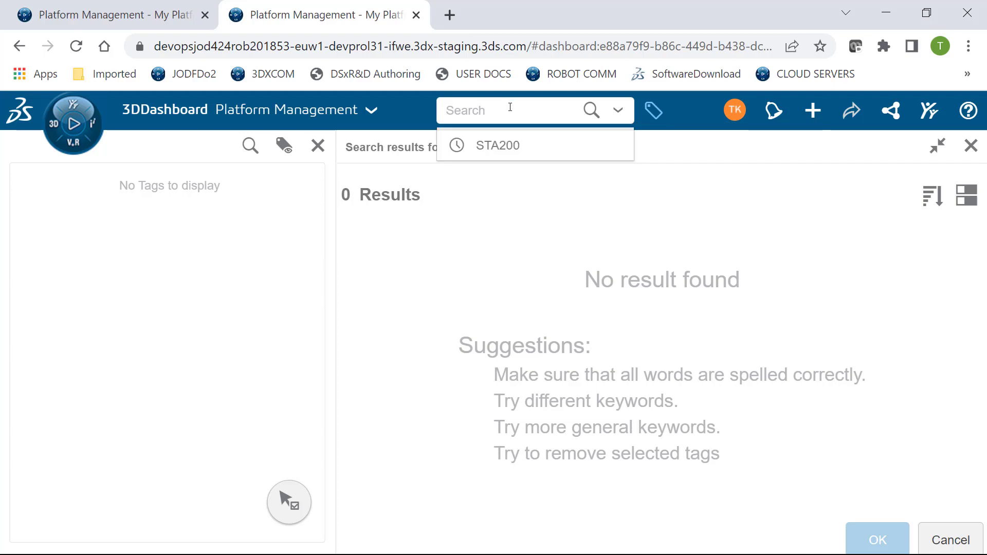
pyautogui.write('ST200')
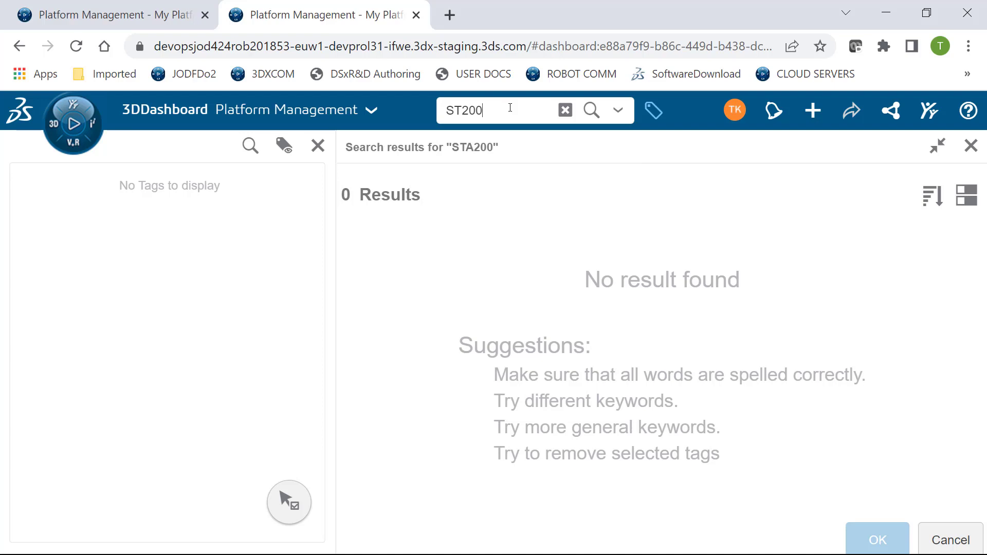
pyautogui.press('Return')
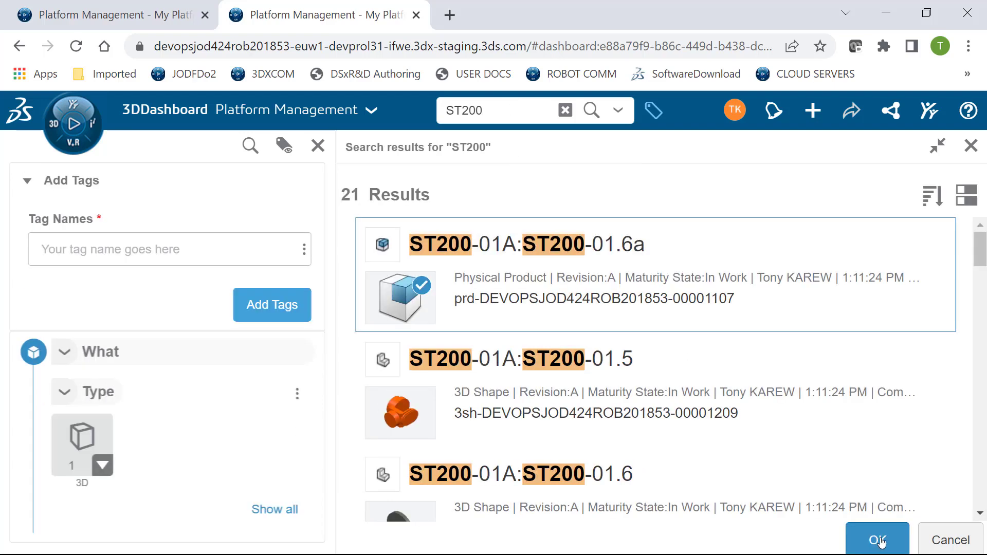
pyautogui.click(878, 541)
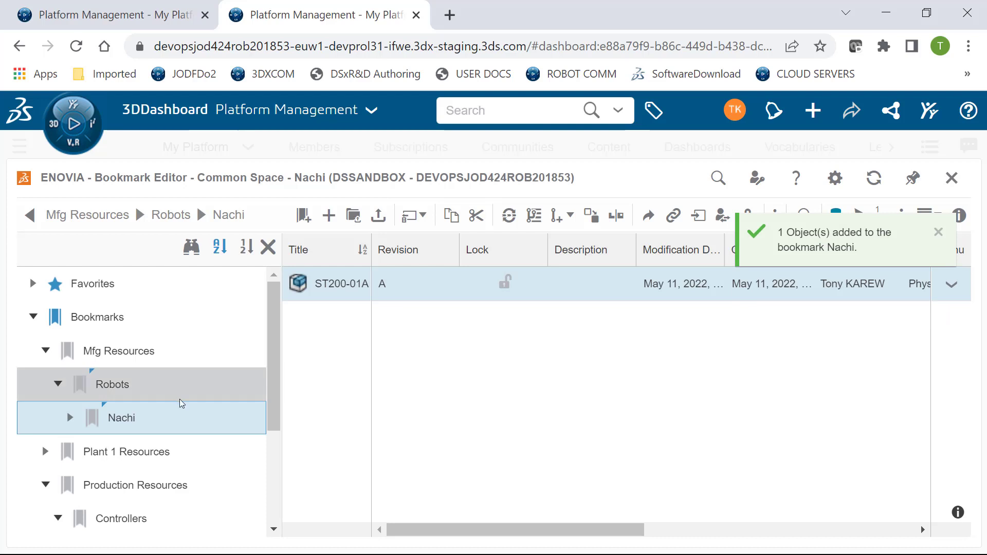
pyautogui.click(142, 354)
pyautogui.click(156, 380)
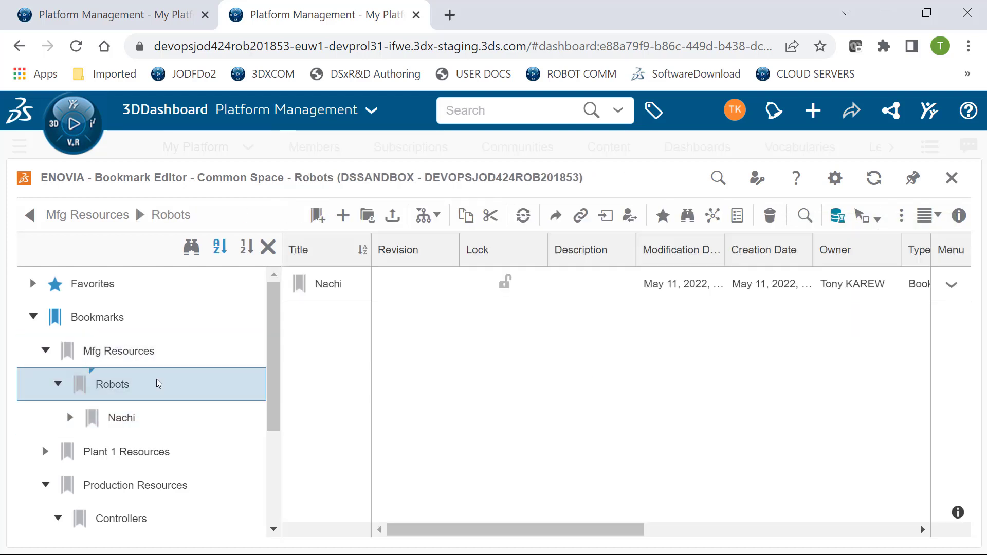
pyautogui.click(167, 431)
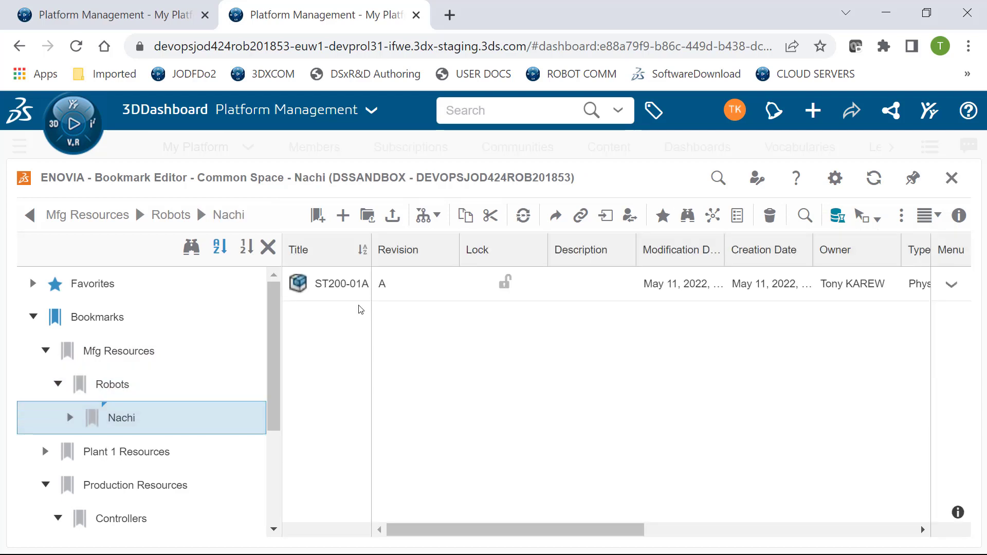
# Switch to DELMIA Robot Programming Essentials and display the contents of the Nachi bookmark under Mfg Resources and Robots.
pyautogui.click(165, 20)
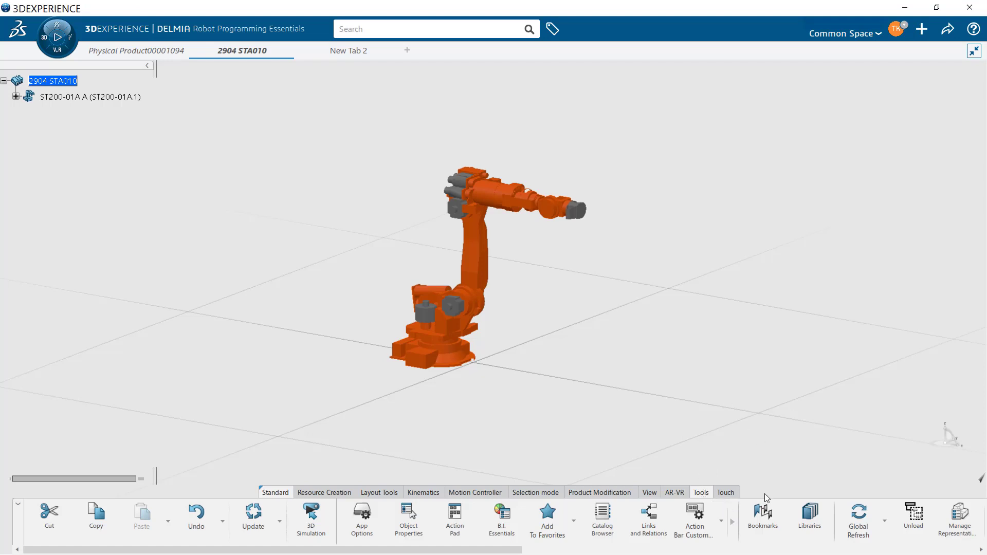
pyautogui.click(762, 525)
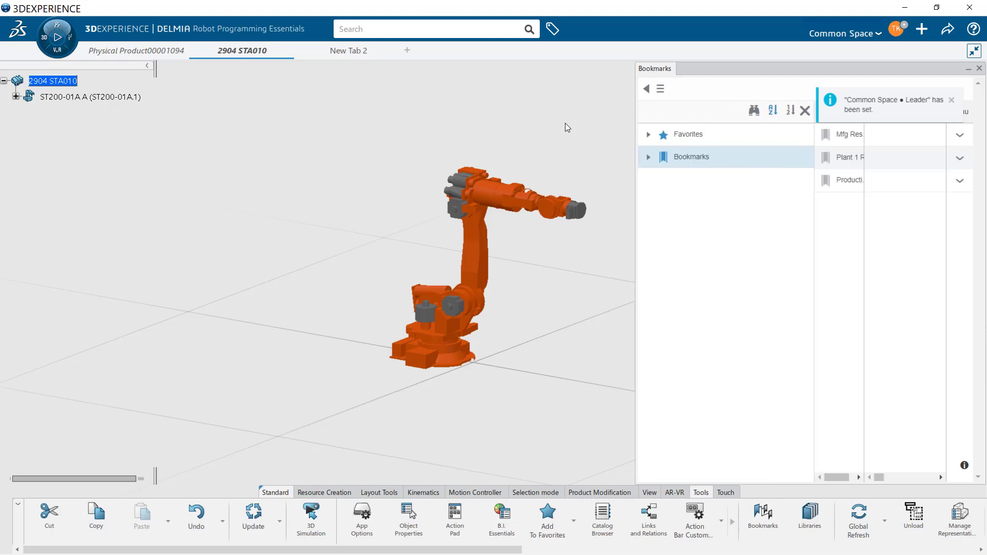
pyautogui.click(647, 157)
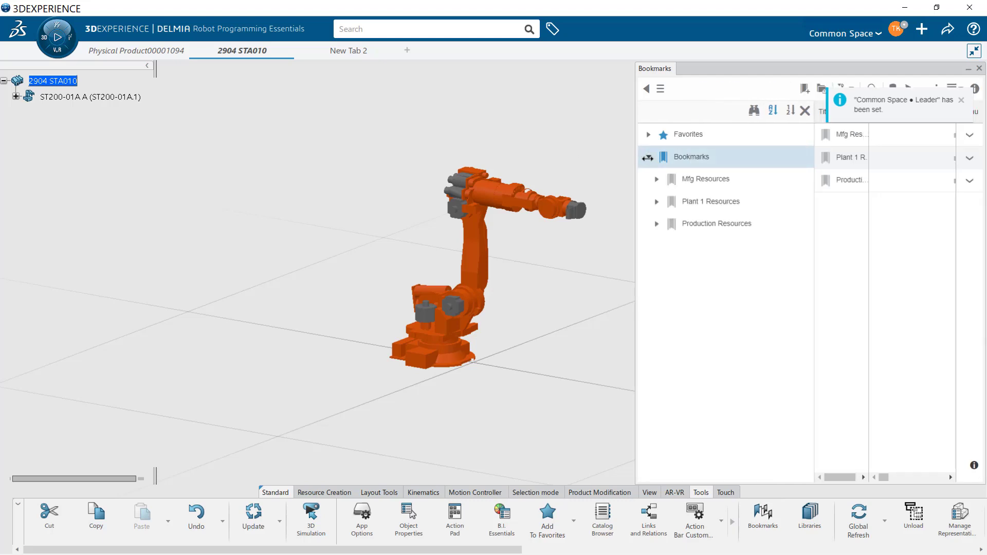
pyautogui.click(656, 179)
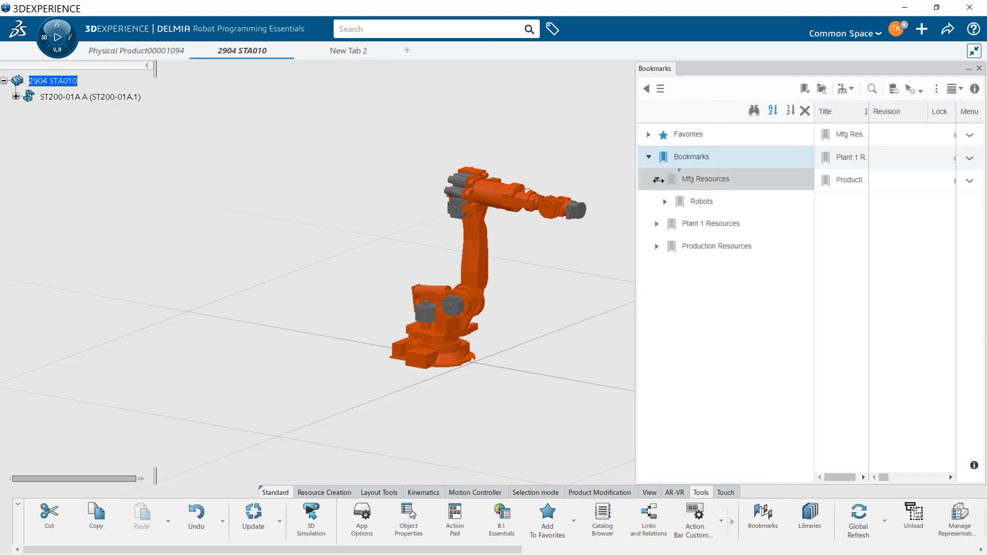
pyautogui.click(665, 200)
pyautogui.click(692, 224)
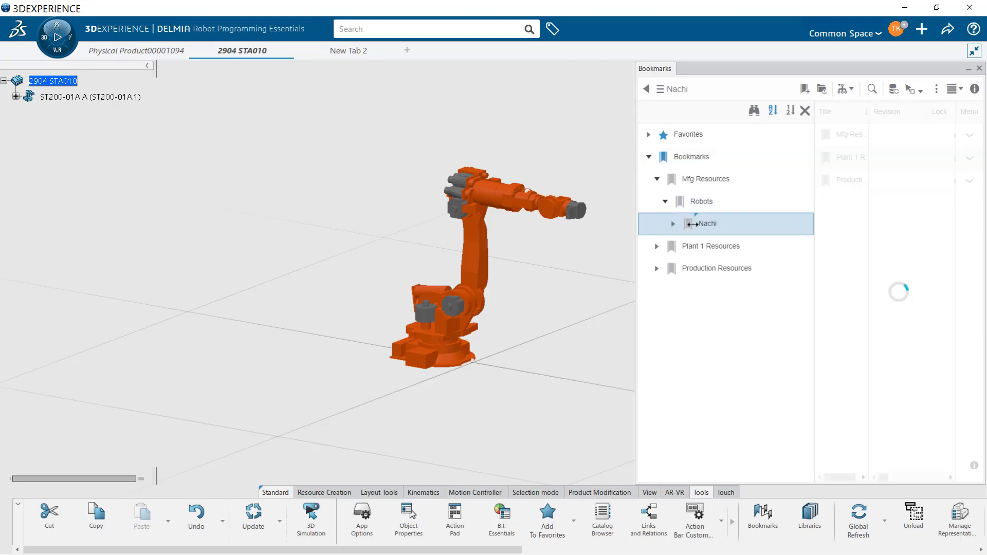
# Insert a second ST200-01A robot from the Nachi bookmark into cell 2904 STA010 and minimize the bookmarks.
pyautogui.click(692, 224)
pyautogui.moveTo(866, 198); pyautogui.dragTo(57, 83)
pyautogui.click(835, 134)
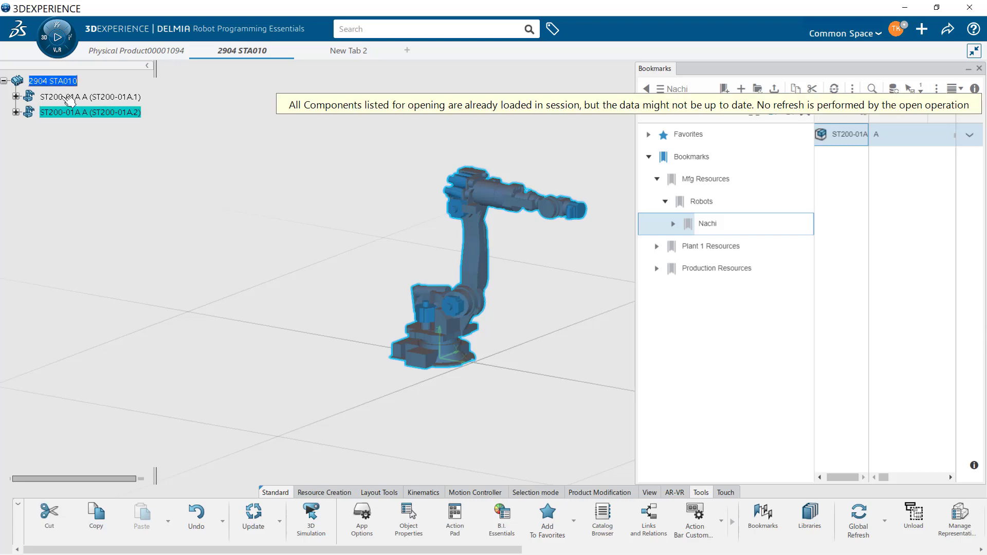
pyautogui.click(78, 97)
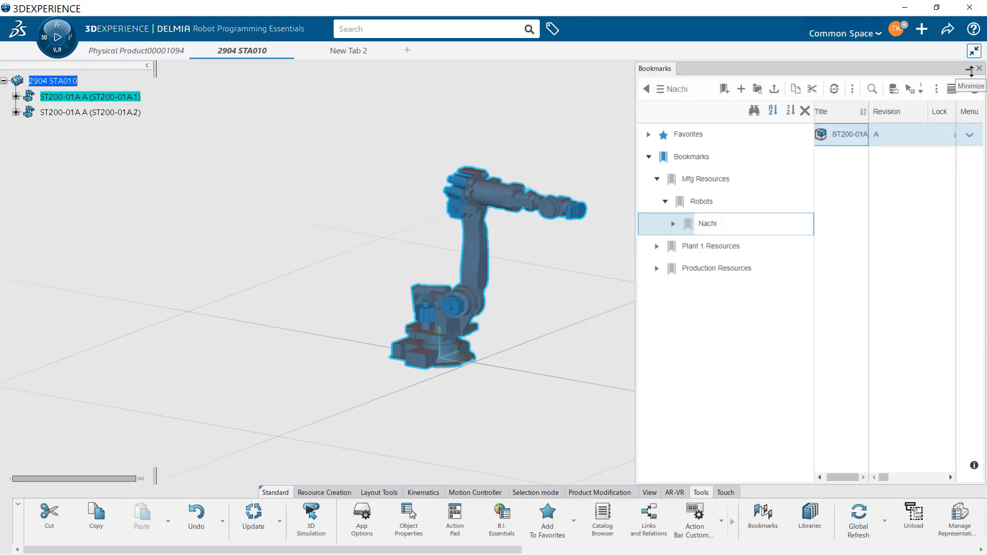
pyautogui.click(969, 69)
# Attach the Robot manipulation compass to the first ST200-01A instance at its base and open the Parameters for Robot Manipulation.
pyautogui.moveTo(740, 366); pyautogui.dragTo(551, 401, button='middle')
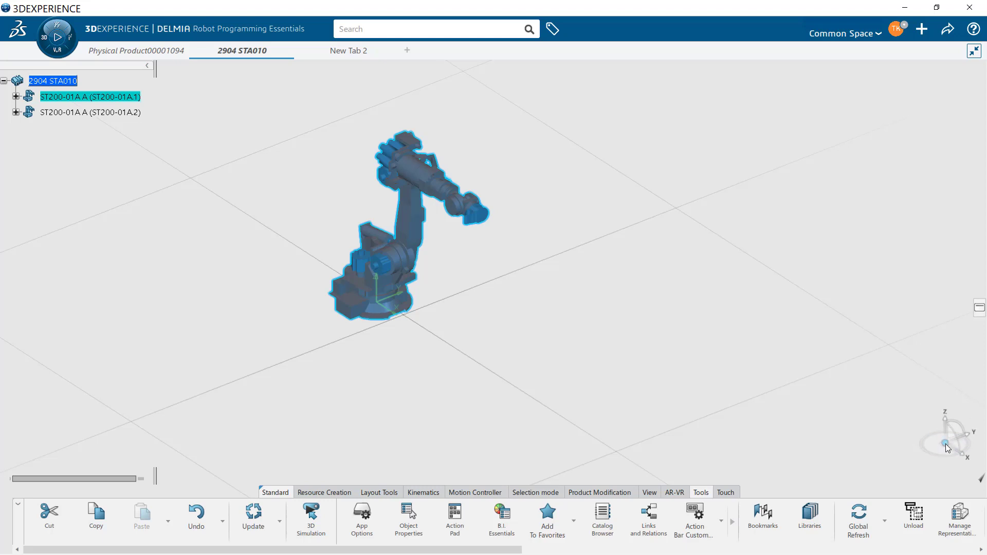
pyautogui.moveTo(948, 447); pyautogui.dragTo(599, 357)
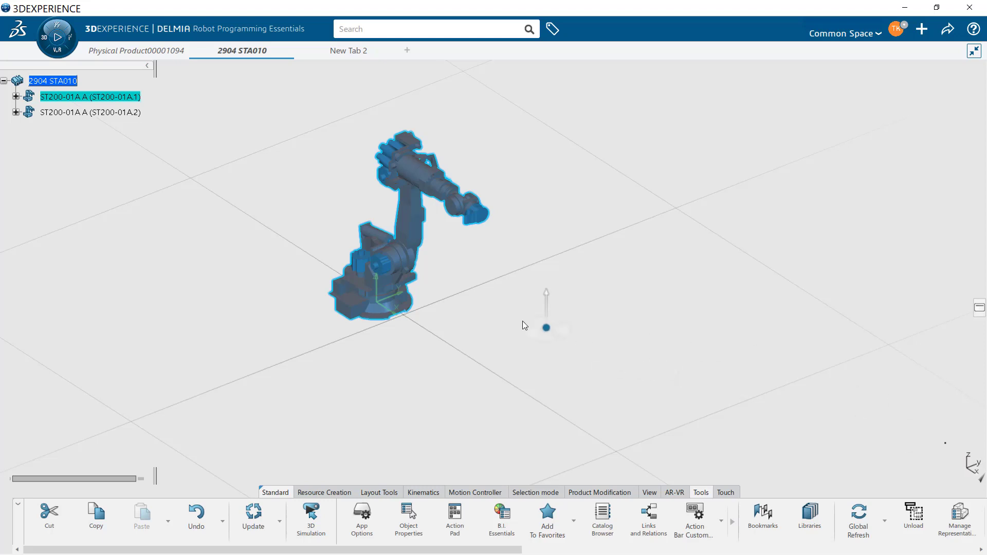
pyautogui.moveTo(384, 281); pyautogui.dragTo(383, 282)
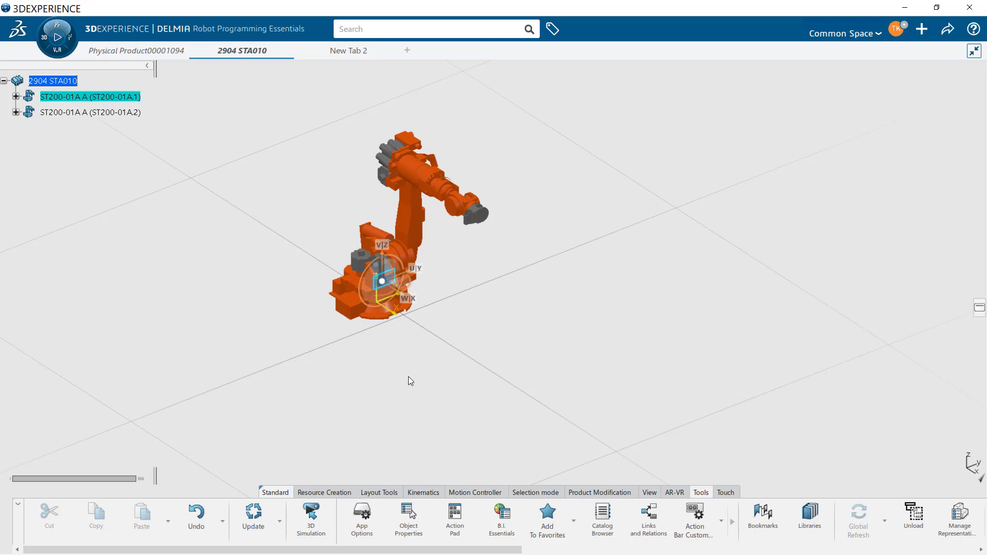
pyautogui.click(49, 96)
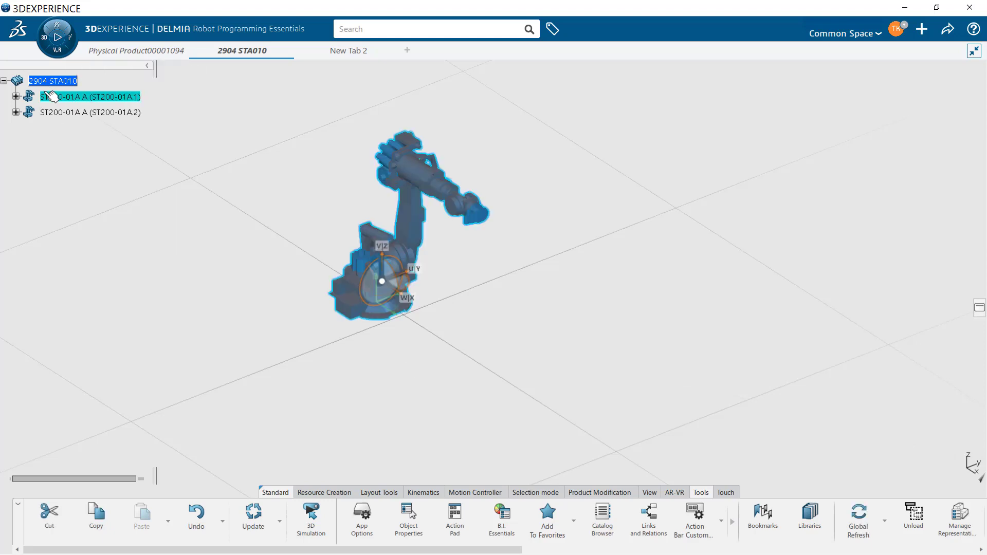
pyautogui.doubleClick(383, 282)
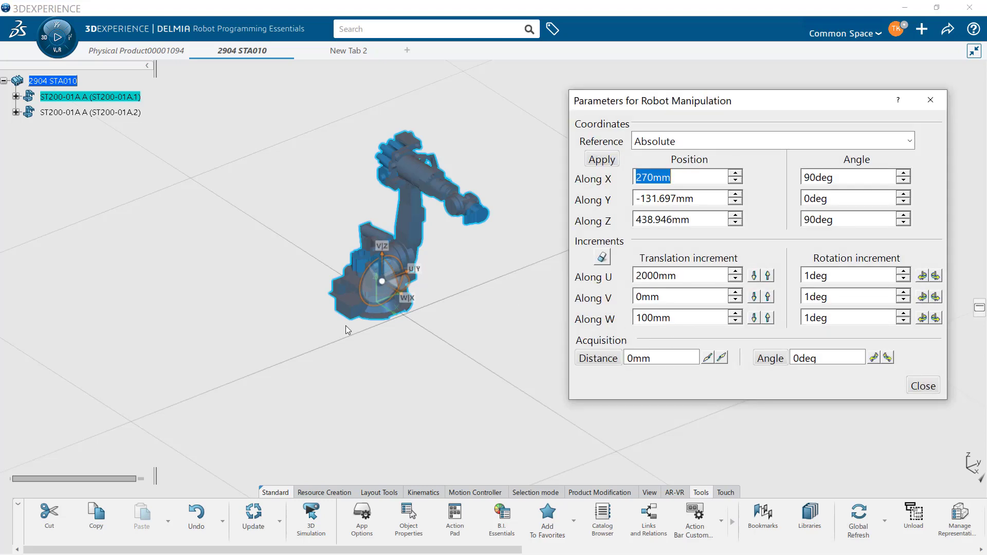
# Snap the manipulation compass onto the first robot's upper arm, view its orientation options, and switch the compass to the ST200-01A.2 instance.
pyautogui.moveTo(380, 282); pyautogui.dragTo(424, 189)
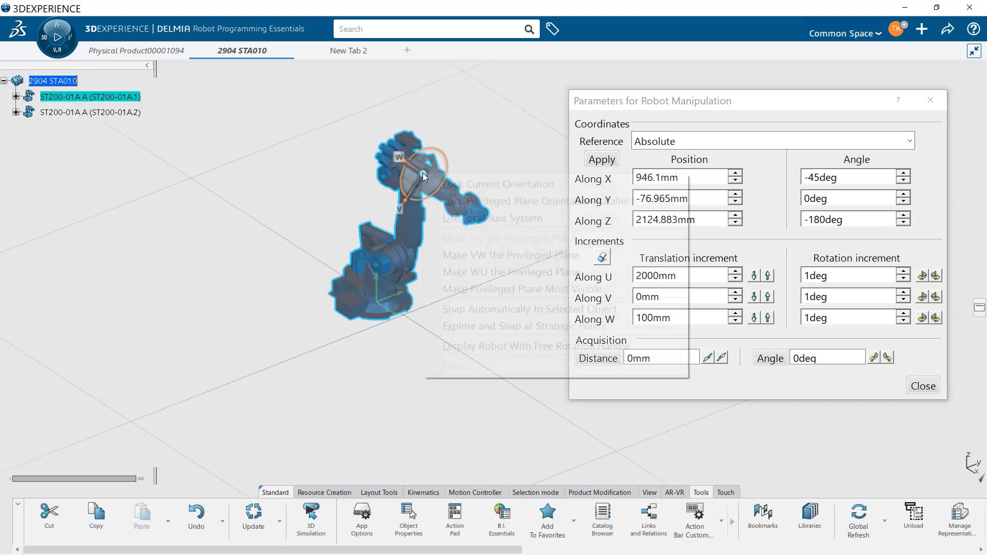
pyautogui.rightClick(424, 176)
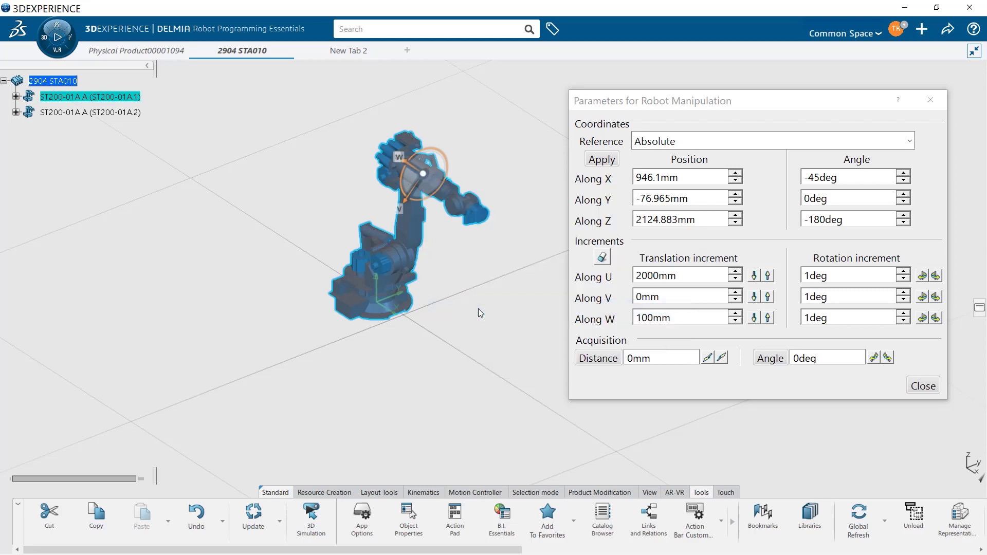
pyautogui.click(118, 112)
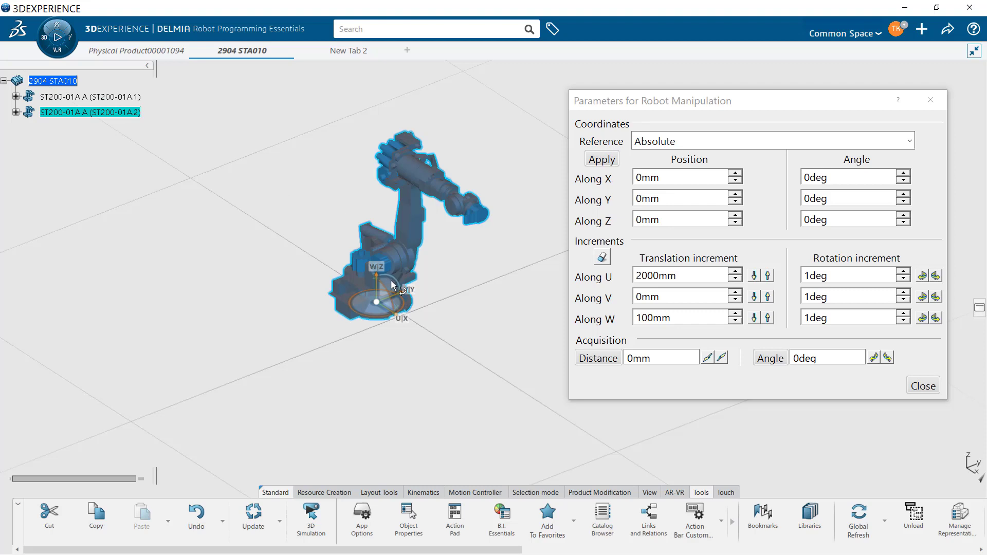
# Move the second robot to about Y -3811 mm and X 1172 mm, rotating it 90 degrees about Z.
pyautogui.moveTo(400, 301); pyautogui.dragTo(99, 425)
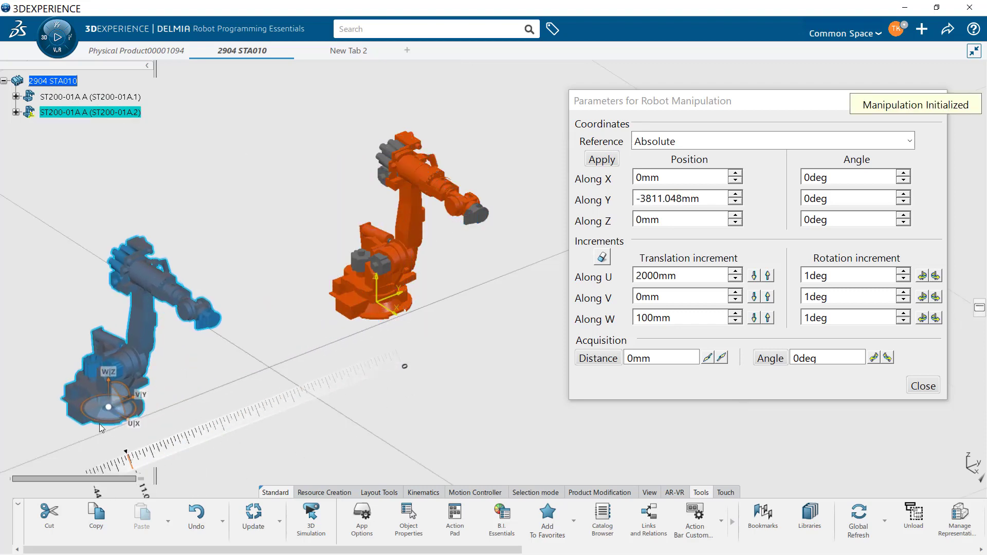
pyautogui.moveTo(105, 427); pyautogui.dragTo(152, 422)
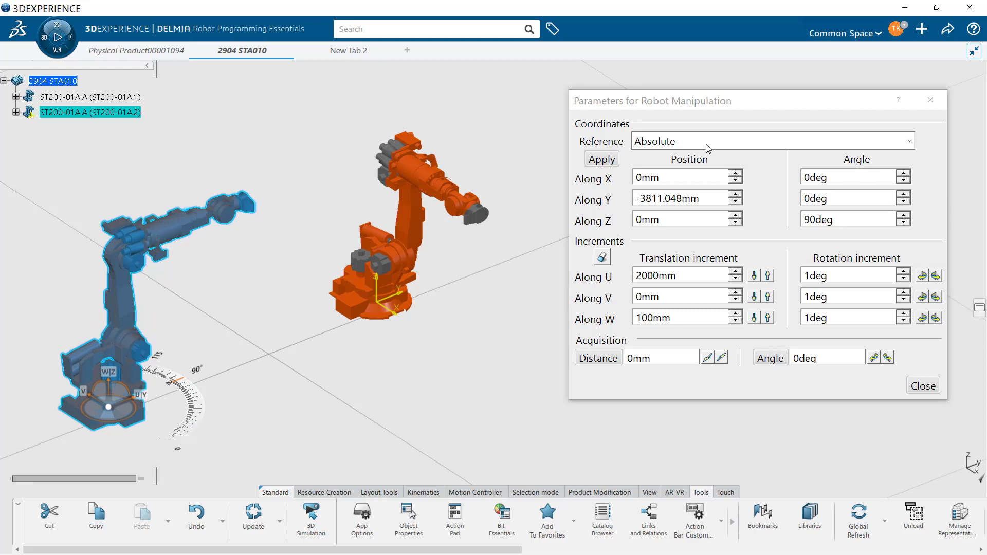
pyautogui.moveTo(90, 397); pyautogui.dragTo(146, 469)
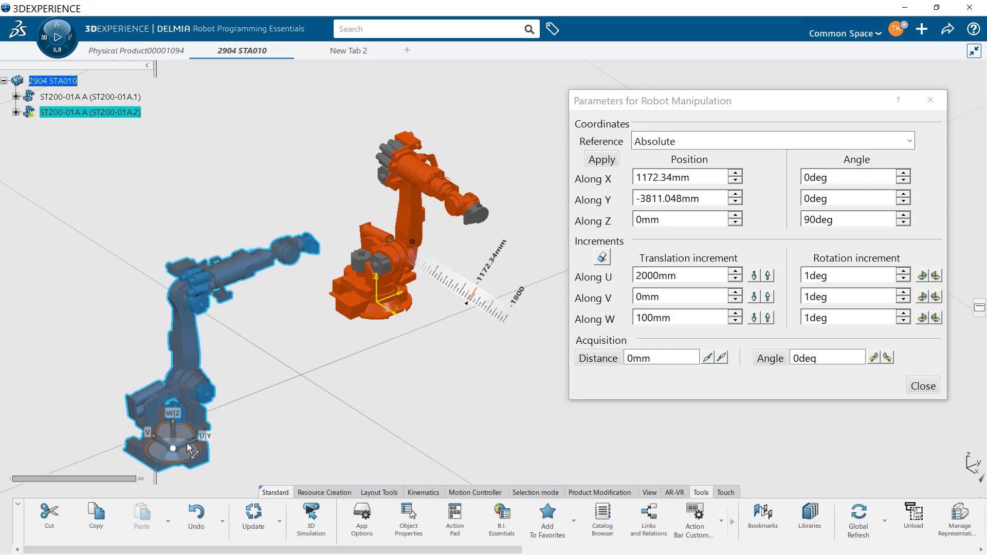
# Set the U, V and W rotation increments to 90 degrees and rotate the second robot by three increments about W.
pyautogui.moveTo(844, 277); pyautogui.dragTo(737, 268)
pyautogui.write('90')
pyautogui.press('Tab')
pyautogui.write('90')
pyautogui.press('Tab')
pyautogui.write('90')
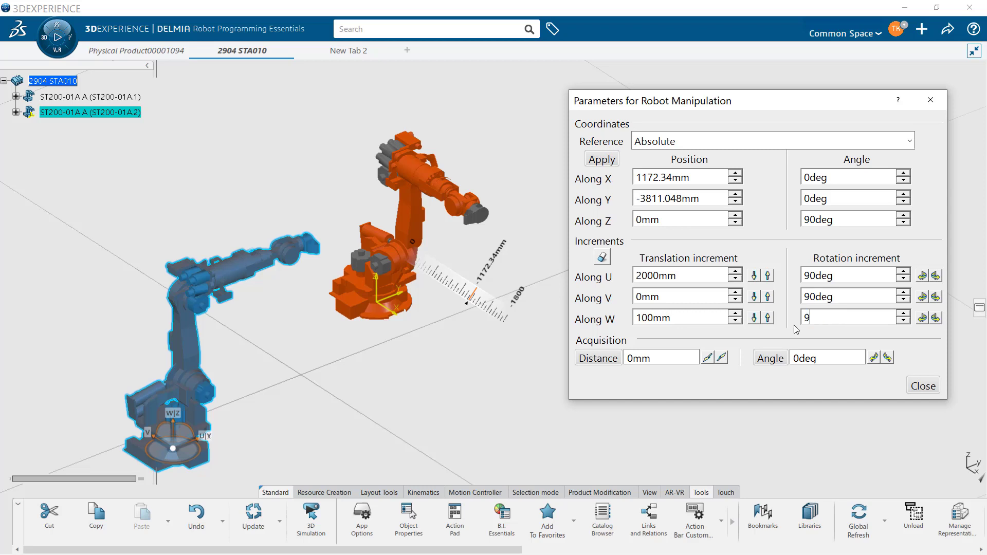
pyautogui.click(935, 317)
pyautogui.click(936, 318)
pyautogui.click(935, 318)
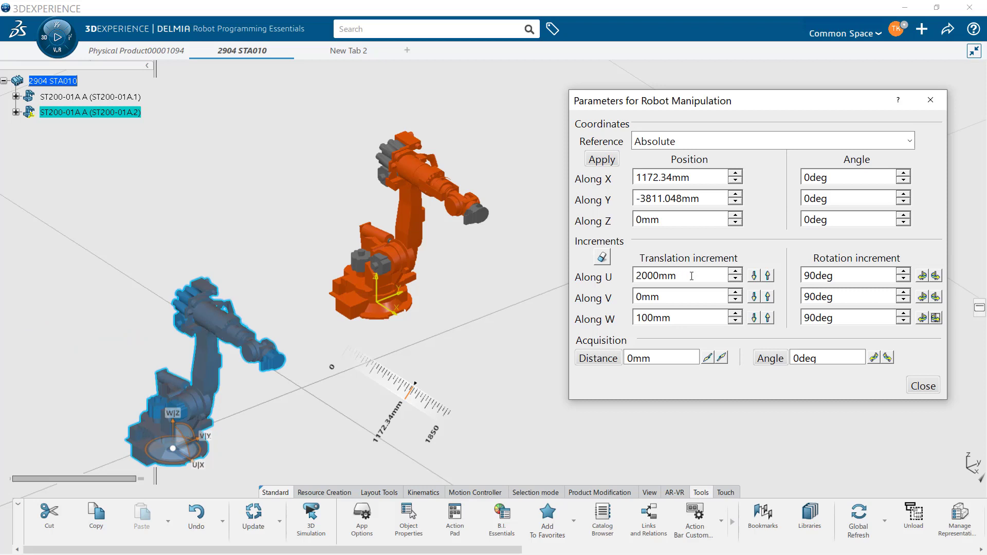
# Step the second robot along U by 2000 mm and back, and by three 100 mm increments in each direction.
pyautogui.click(767, 276)
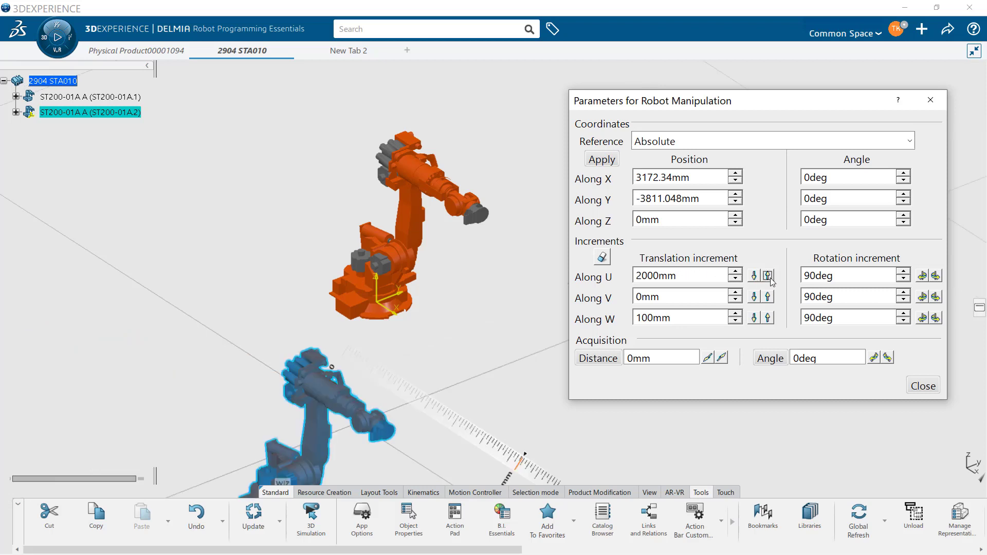
pyautogui.click(753, 276)
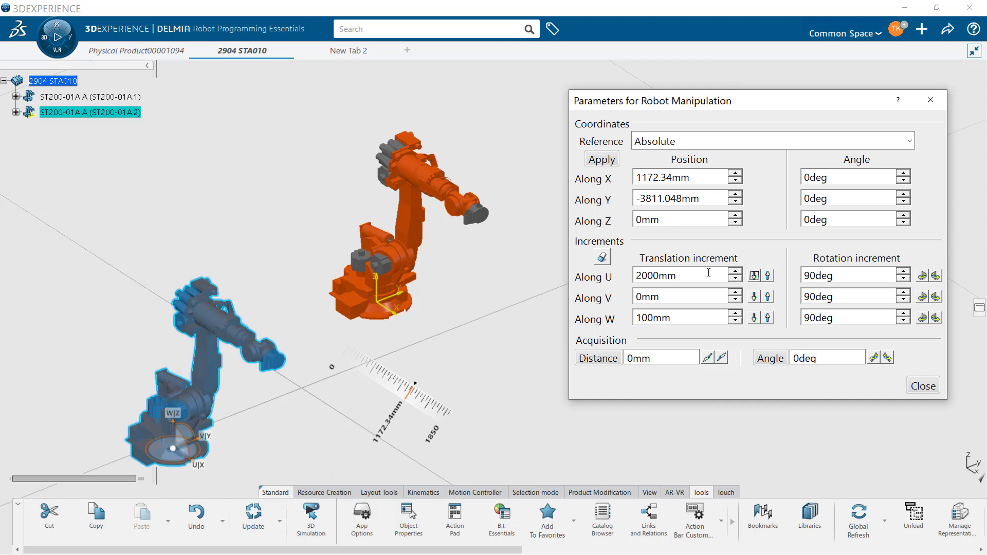
pyautogui.moveTo(683, 276); pyautogui.dragTo(645, 310)
pyautogui.write('100')
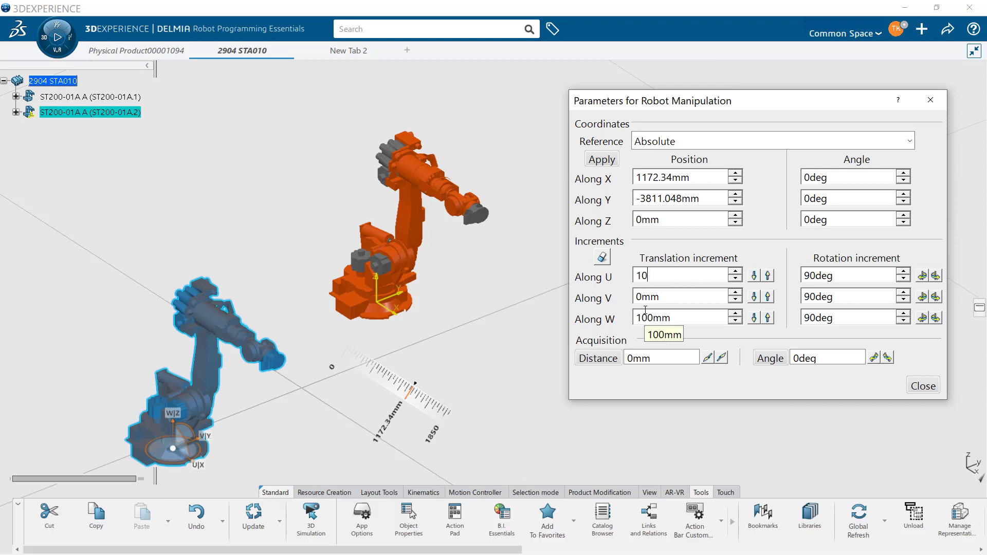
pyautogui.click(754, 277)
pyautogui.click(754, 276)
pyautogui.click(754, 276)
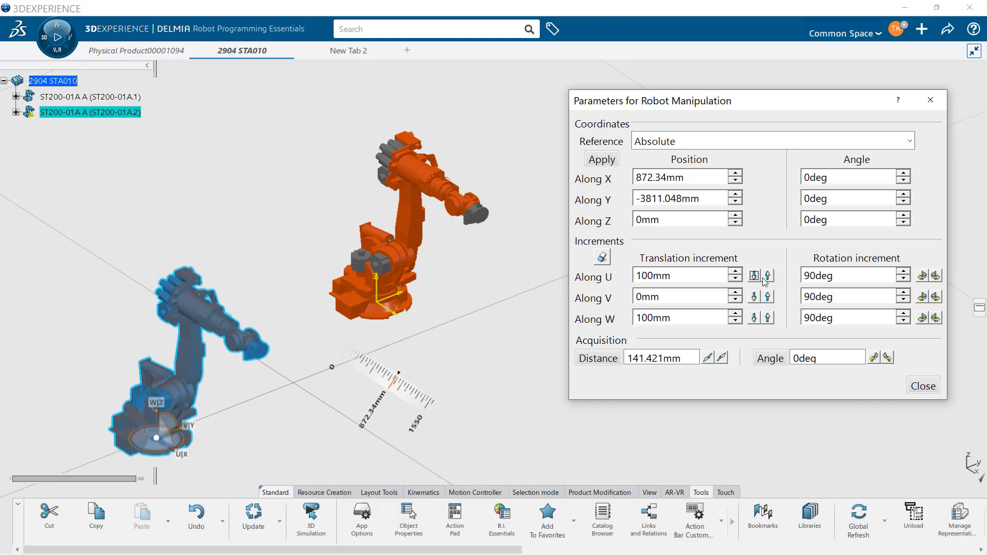
pyautogui.click(767, 275)
pyautogui.click(768, 275)
pyautogui.click(767, 275)
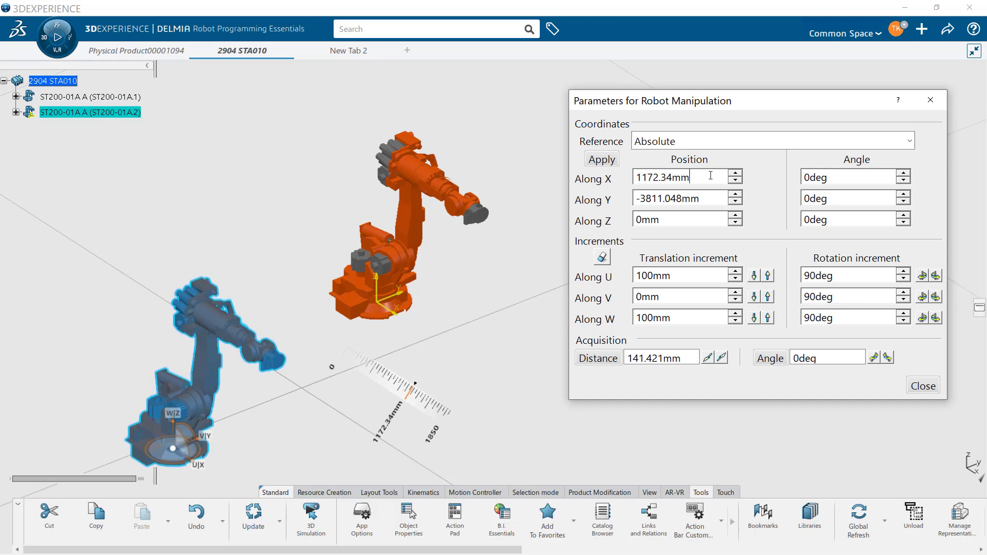
# Apply an absolute position of 0 mm in X, Y and Z with a 180-degree Z angle to the second robot.
pyautogui.moveTo(712, 174); pyautogui.dragTo(617, 174)
pyautogui.write('0')
pyautogui.moveTo(700, 198); pyautogui.dragTo(642, 195)
pyautogui.write('0')
pyautogui.moveTo(705, 219); pyautogui.dragTo(637, 219)
pyautogui.write('0')
pyautogui.moveTo(841, 219); pyautogui.dragTo(787, 221)
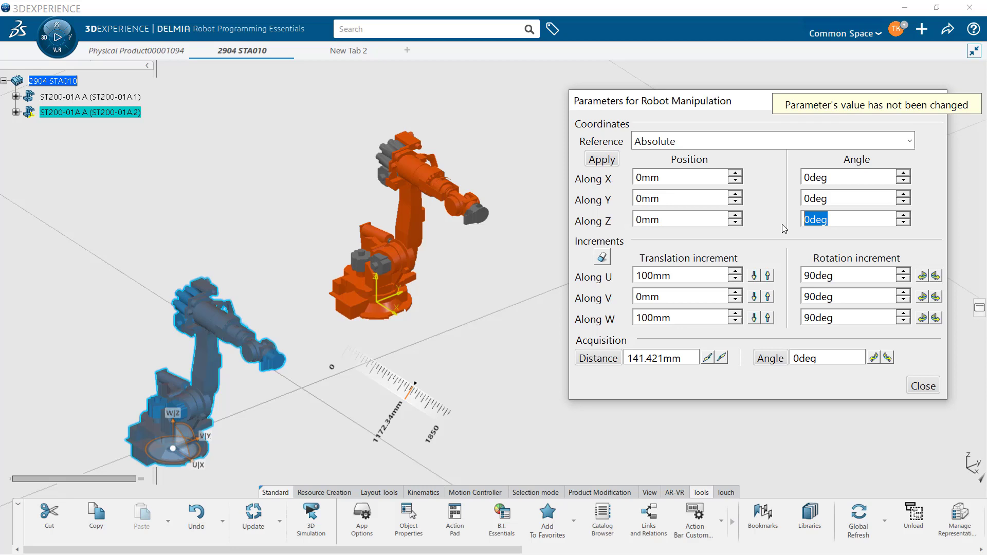
pyautogui.write('180')
pyautogui.press('Tab')
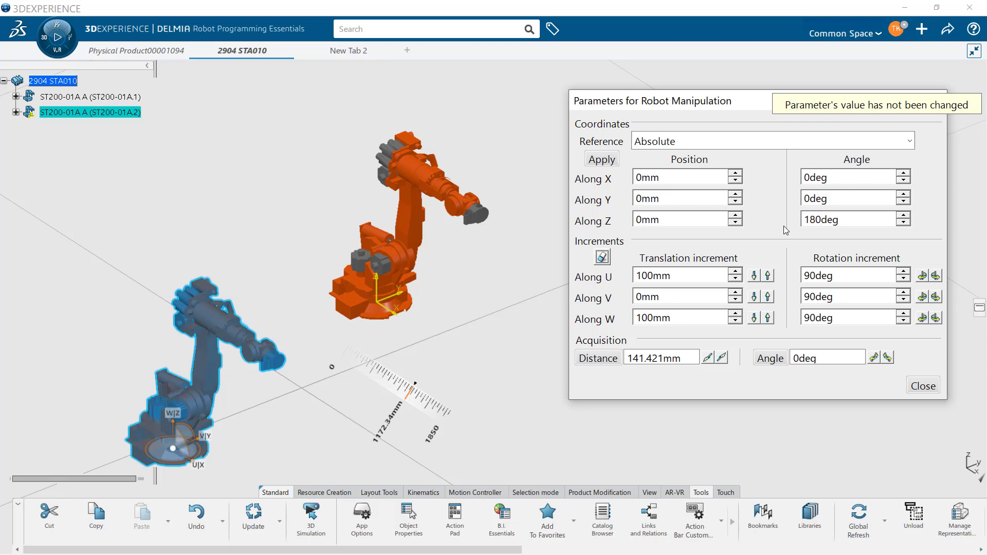
pyautogui.click(602, 159)
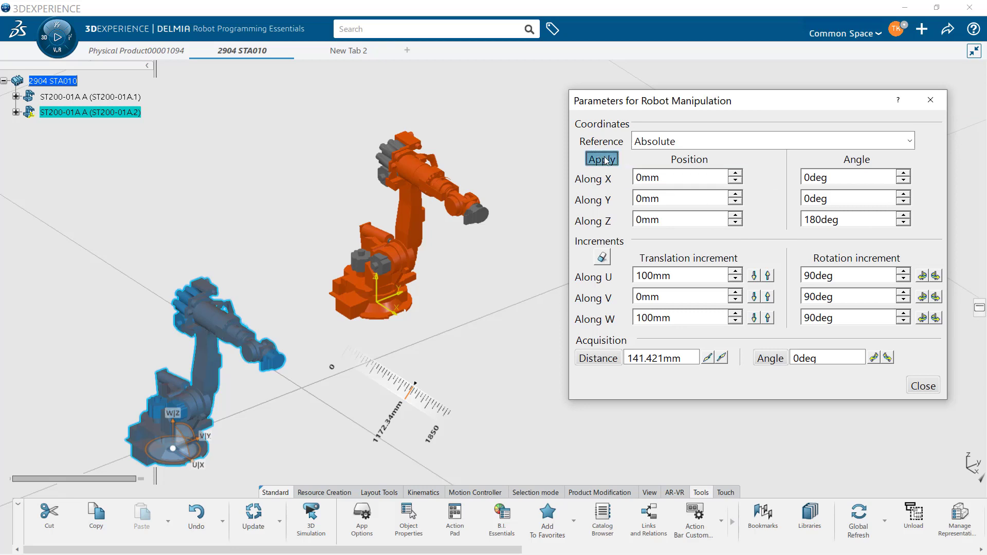
pyautogui.moveTo(422, 383); pyautogui.dragTo(565, 363, button='middle')
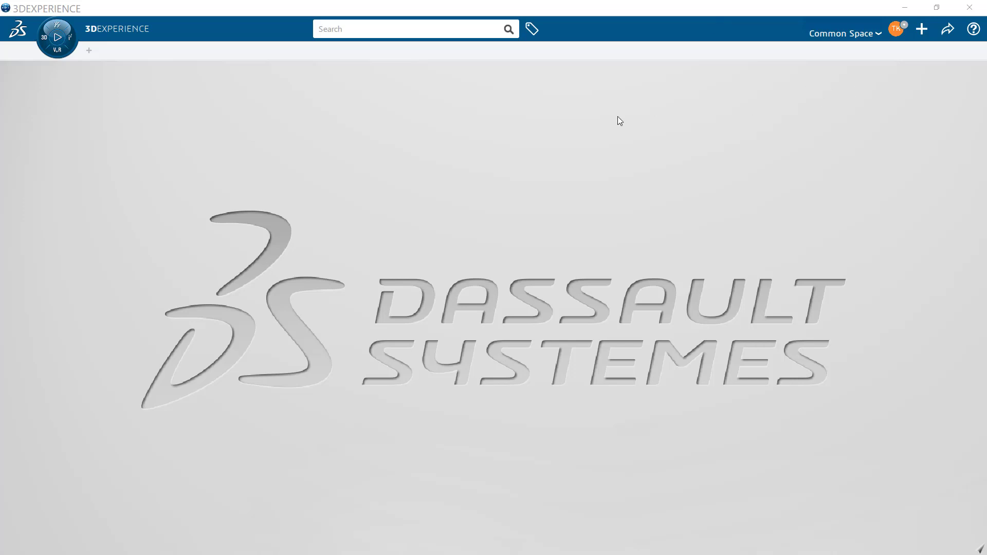
# Create a new Manufacturing Cell from the new content types.
pyautogui.click(920, 30)
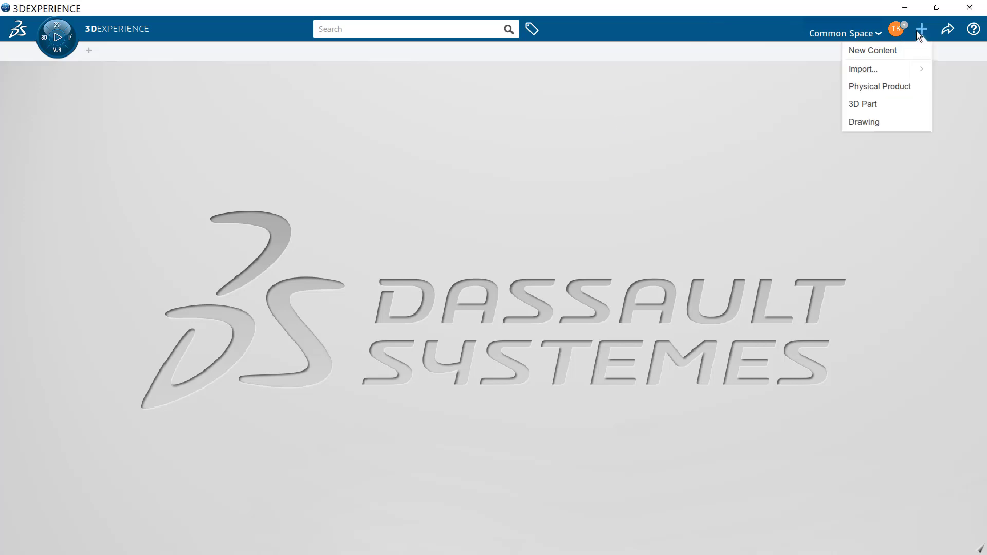
pyautogui.click(884, 50)
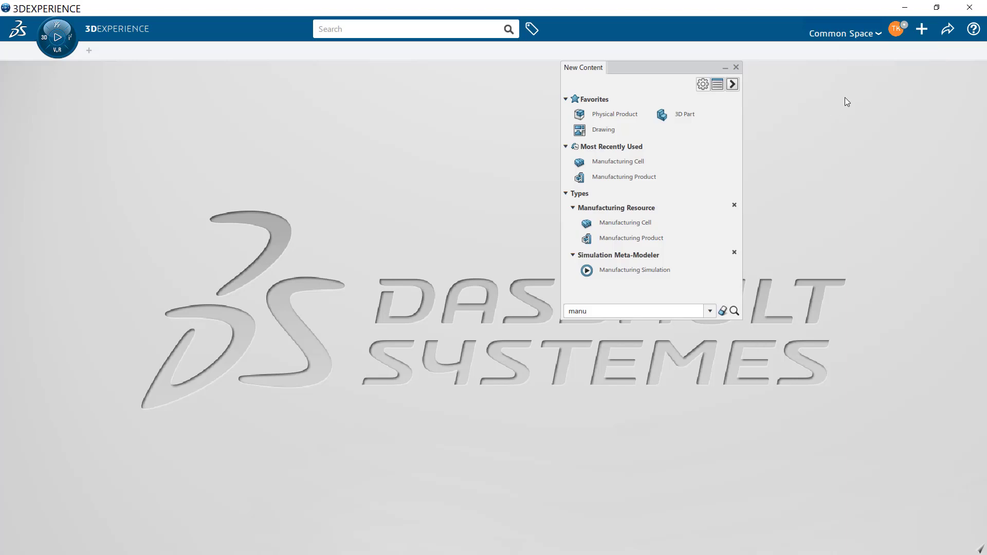
pyautogui.click(631, 226)
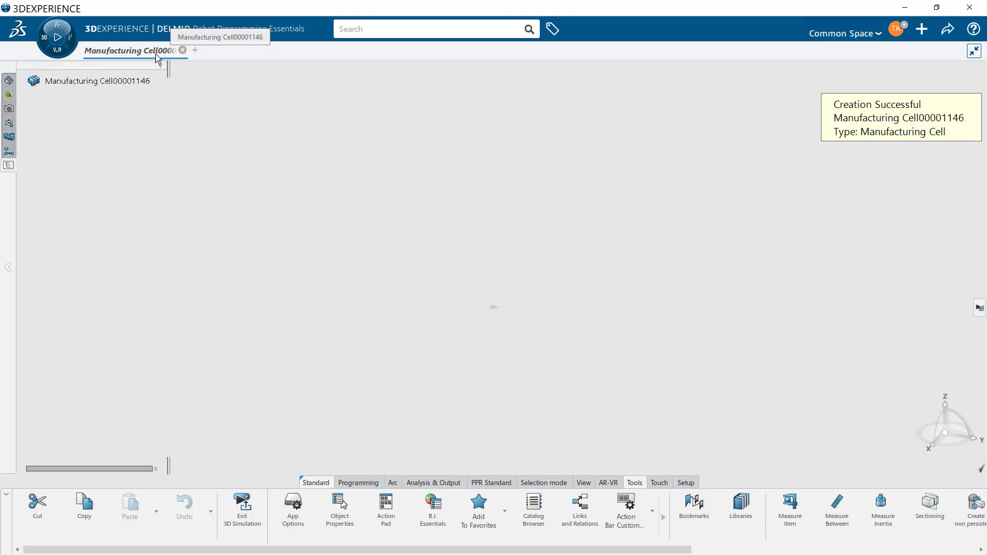
# Rename the new manufacturing cell to STA 0100 in its properties.
pyautogui.rightClick(106, 82)
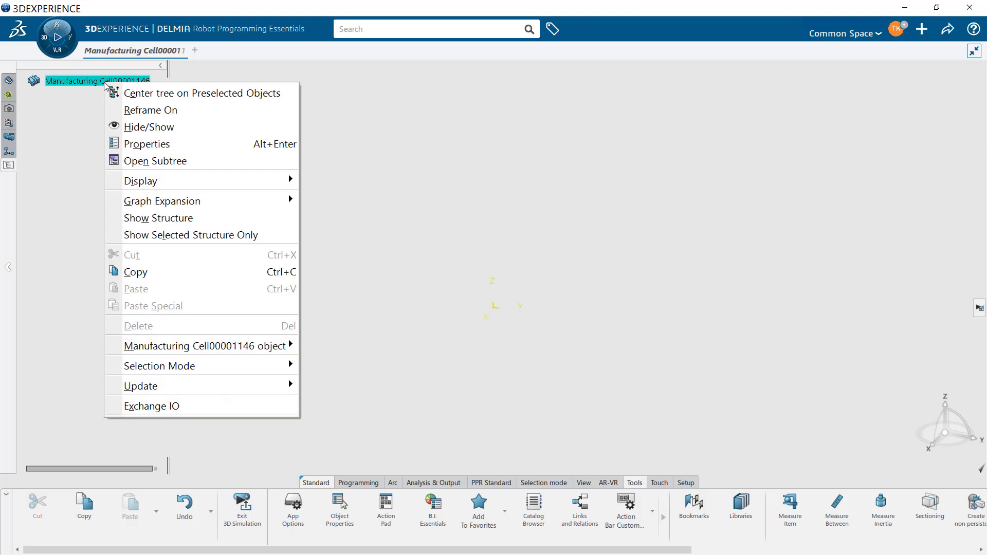
pyautogui.click(177, 146)
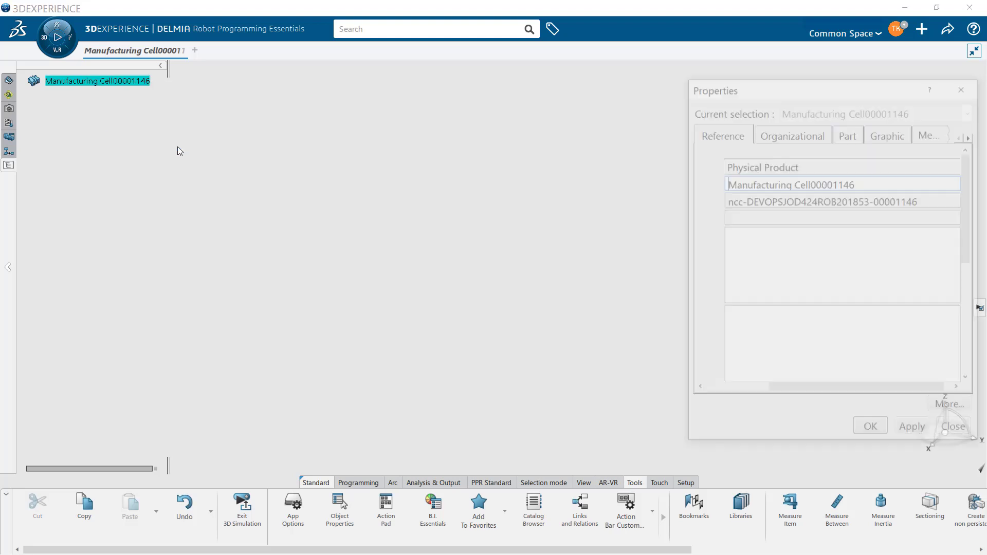
pyautogui.moveTo(862, 184); pyautogui.dragTo(712, 214)
pyautogui.write('ST')
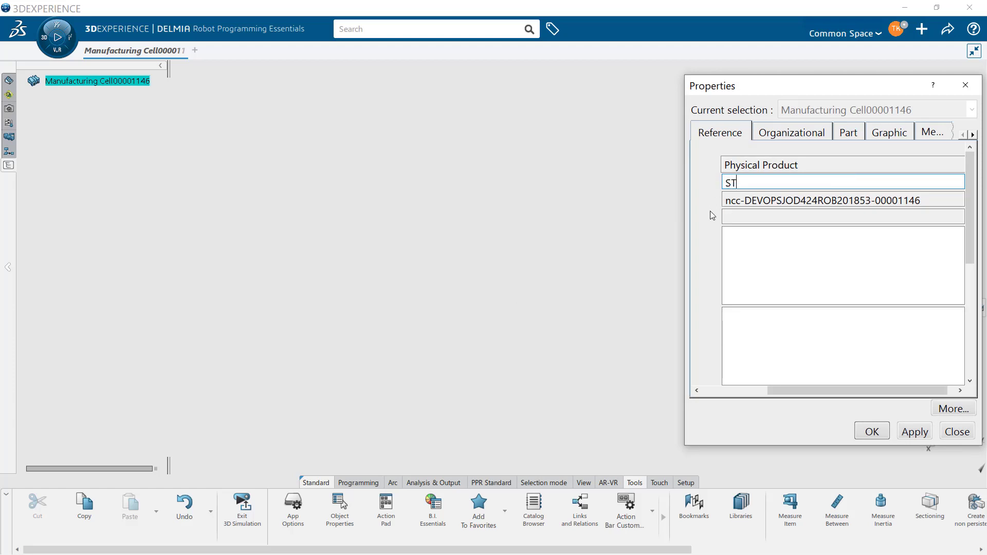
pyautogui.write('A 0100')
pyautogui.click(872, 431)
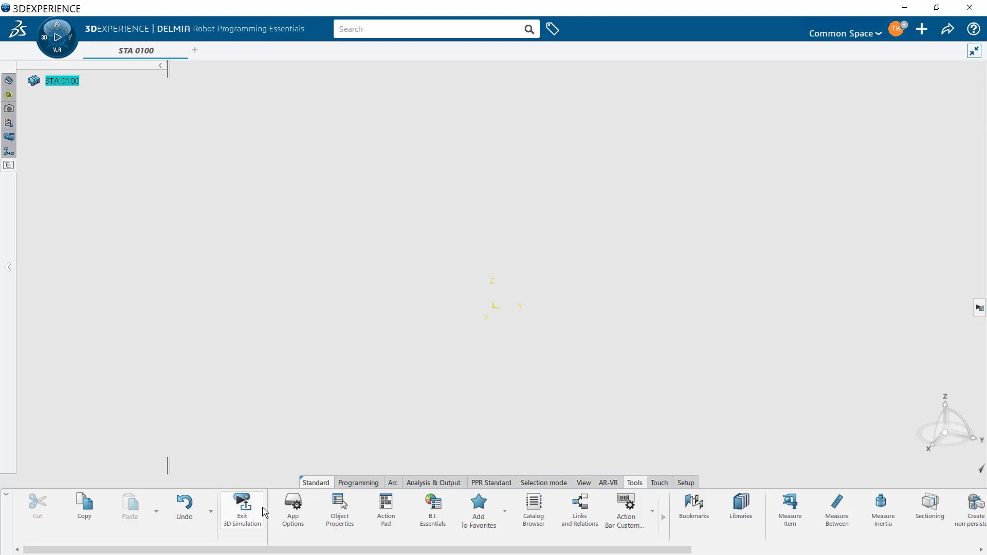
# Exit 3D Simulation and expand the Production Resources folder in the bookmarks.
pyautogui.click(243, 514)
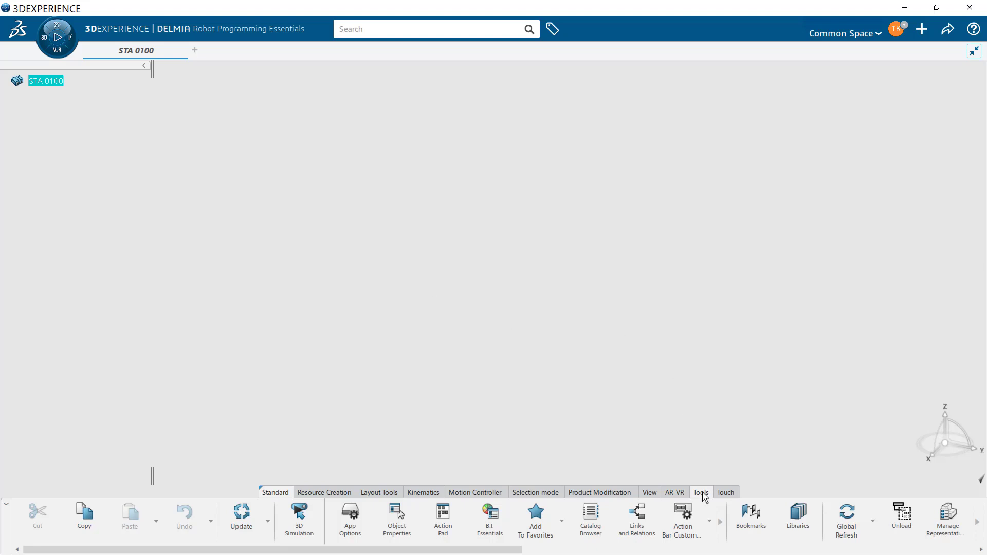
pyautogui.click(752, 521)
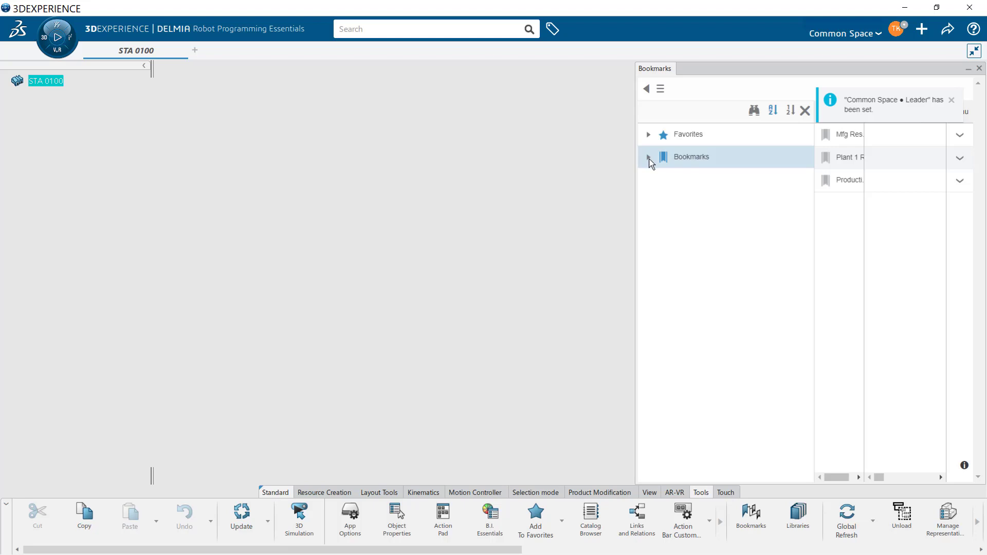
pyautogui.click(649, 160)
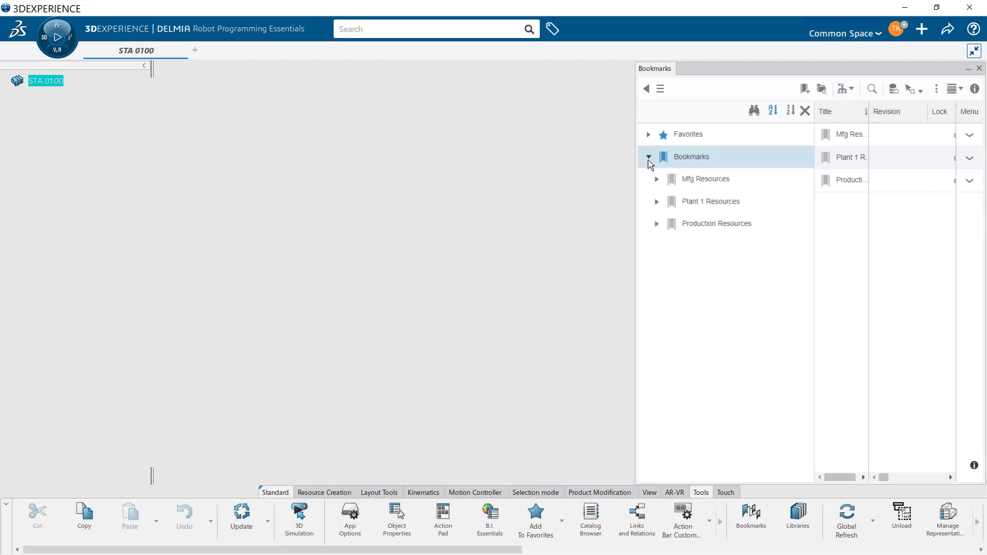
pyautogui.click(656, 224)
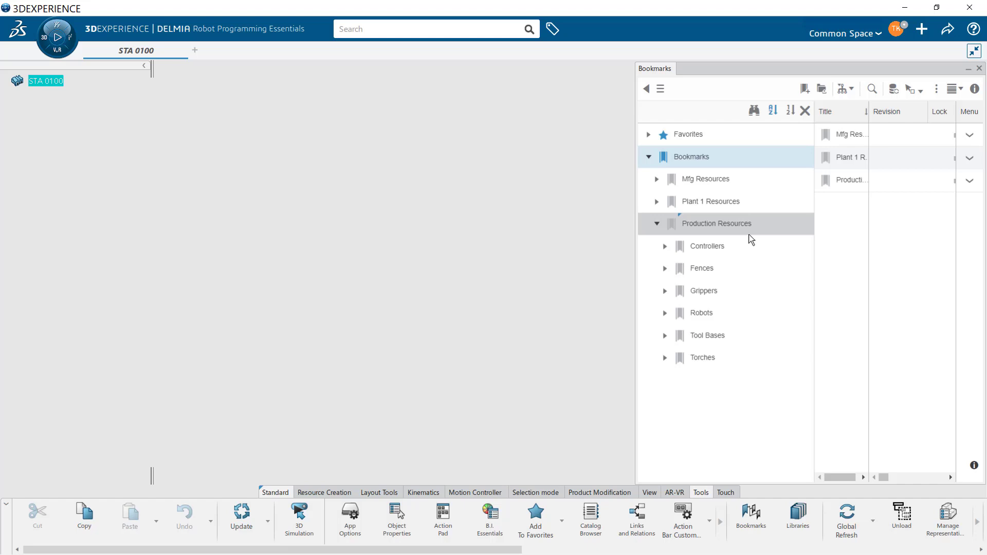
# Browse the Controllers, Fences and Robots bookmarks and insert Base 2600 x 2170 from the Tool Bases bookmark into STA 0100.
pyautogui.click(685, 250)
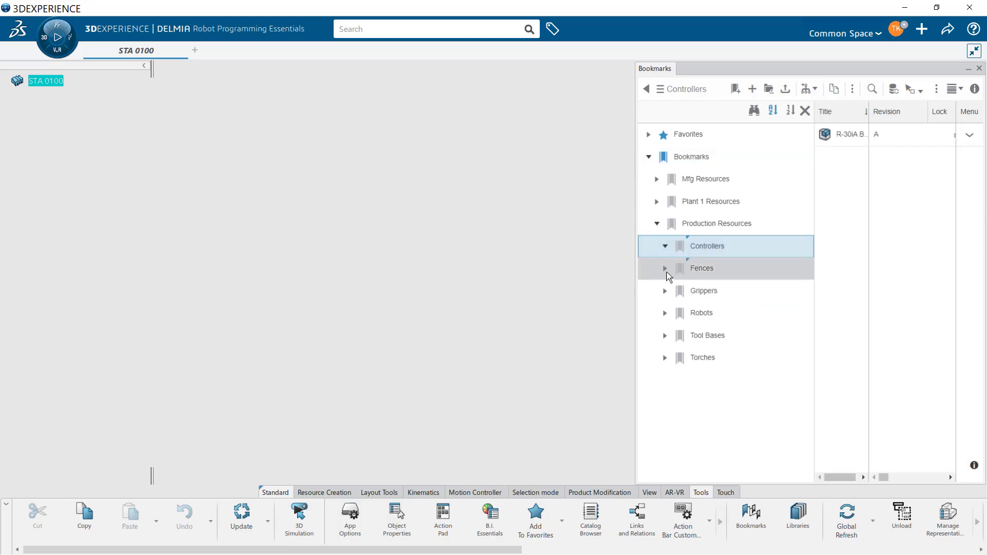
pyautogui.click(714, 271)
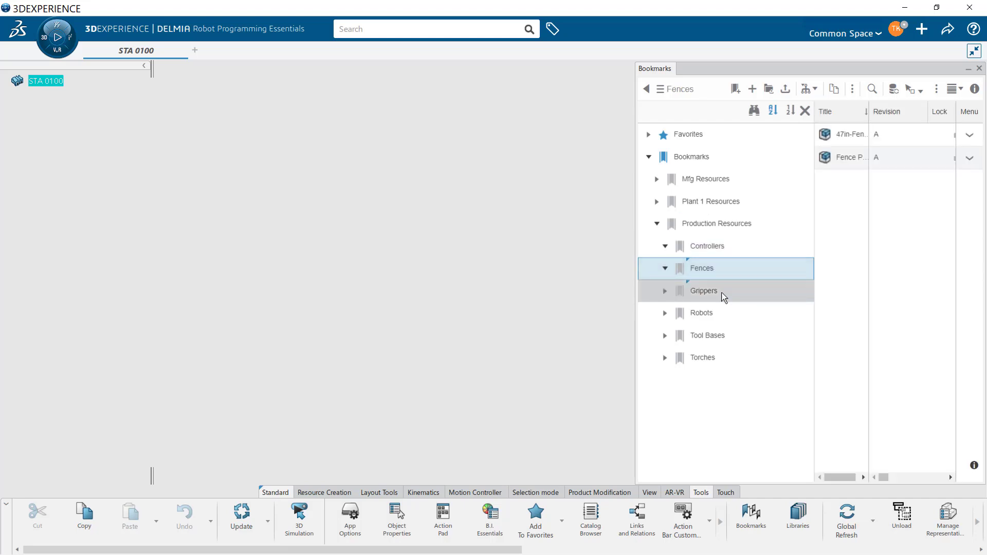
pyautogui.click(674, 316)
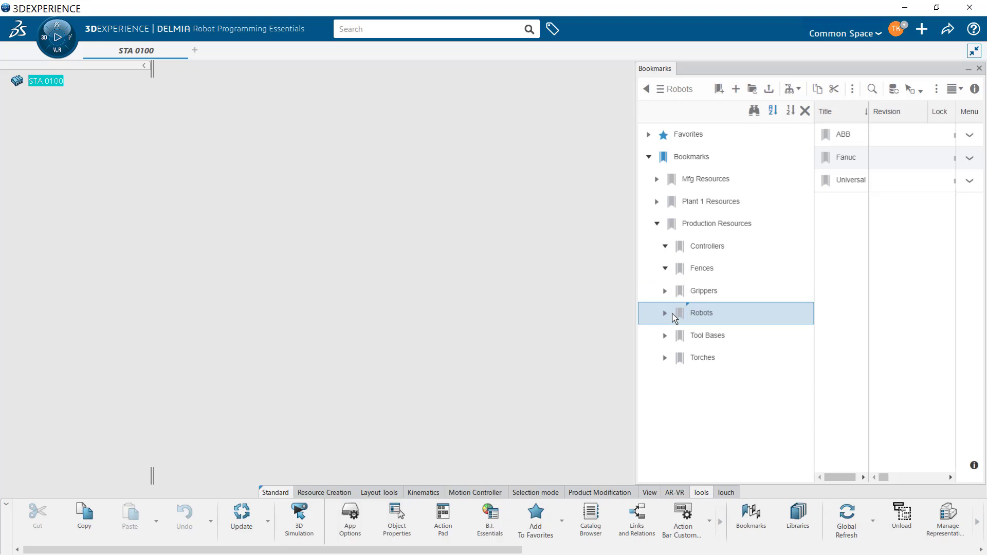
pyautogui.click(680, 344)
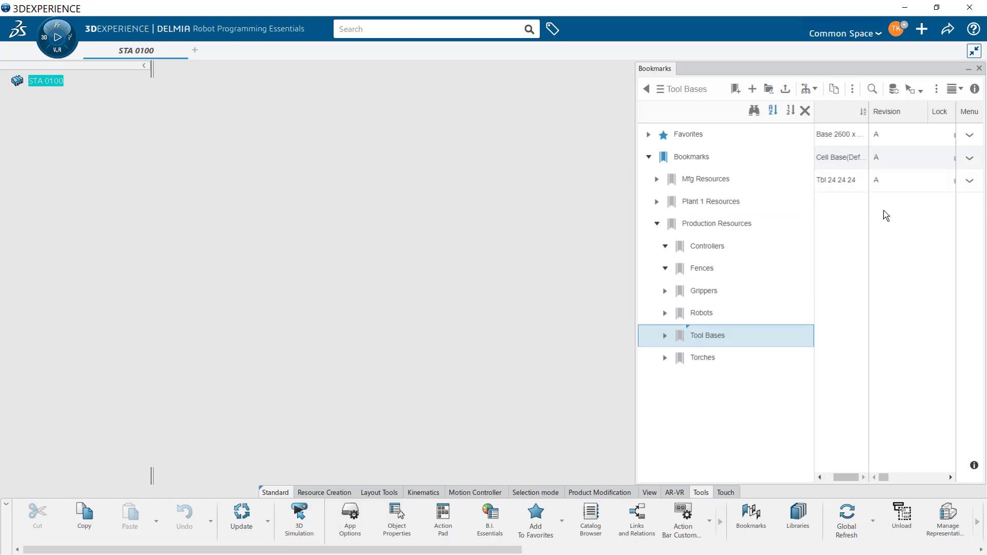
pyautogui.click(844, 137)
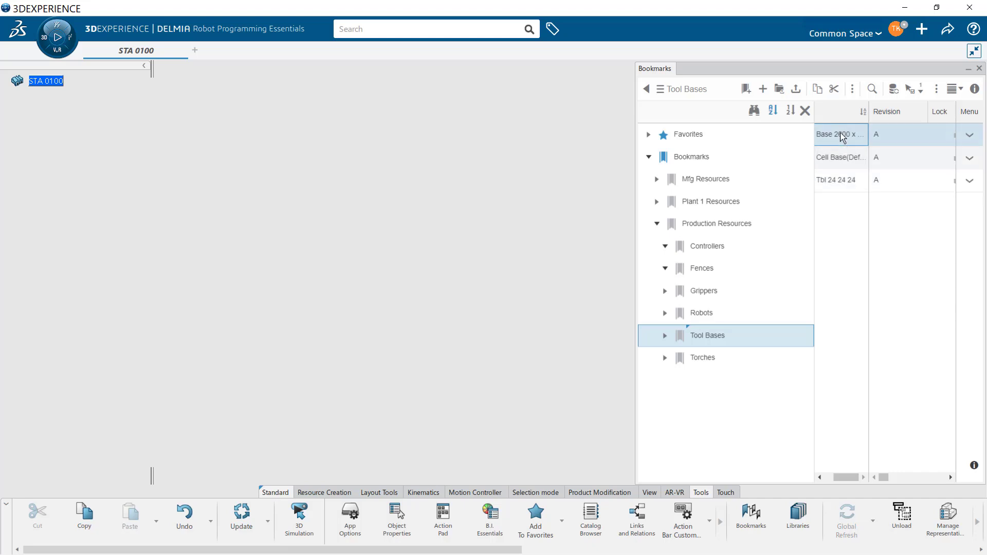
pyautogui.moveTo(841, 137); pyautogui.dragTo(44, 84)
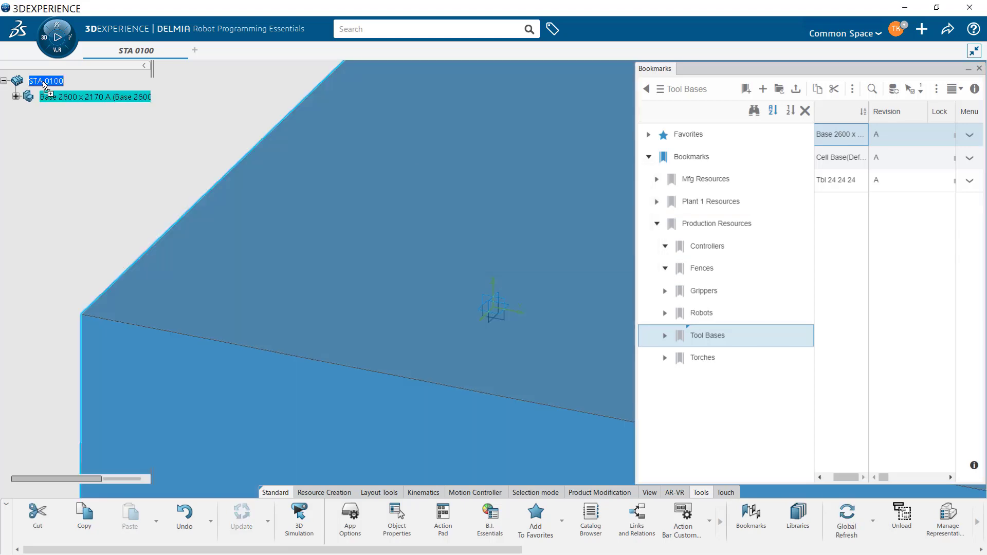
pyautogui.scroll(-5, 304, 181)
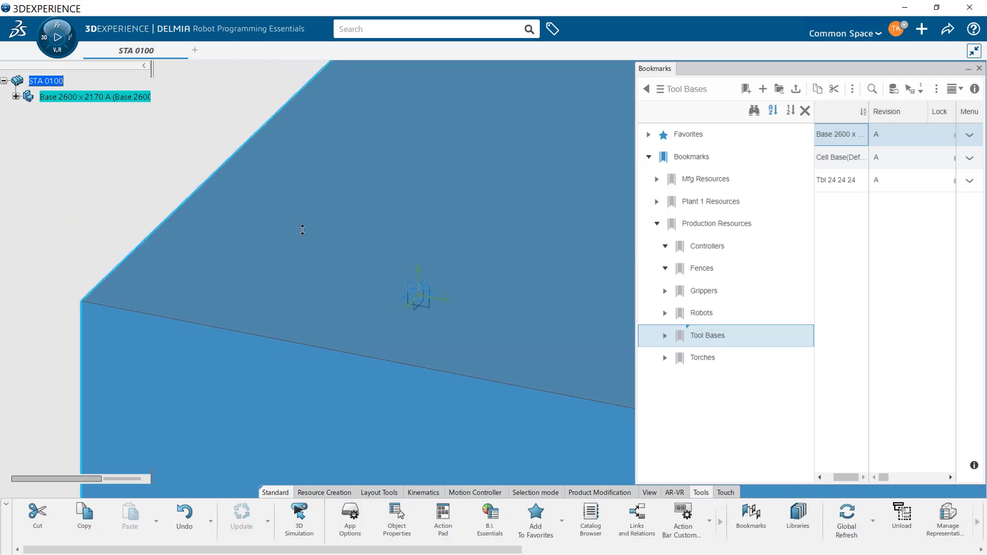
# Insert two instances of table Tbl 24 24 24 from the Tool Bases bookmark into STA 0100.
pyautogui.moveTo(531, 255); pyautogui.dragTo(242, 223, button='middle')
pyautogui.scroll(-4, 293, 291)
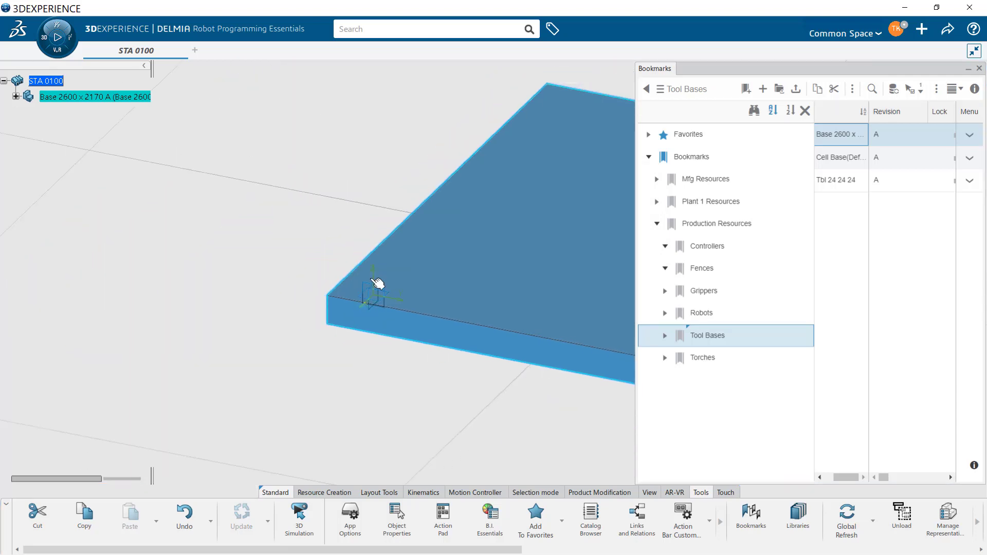
pyautogui.moveTo(281, 256); pyautogui.dragTo(139, 244, button='middle')
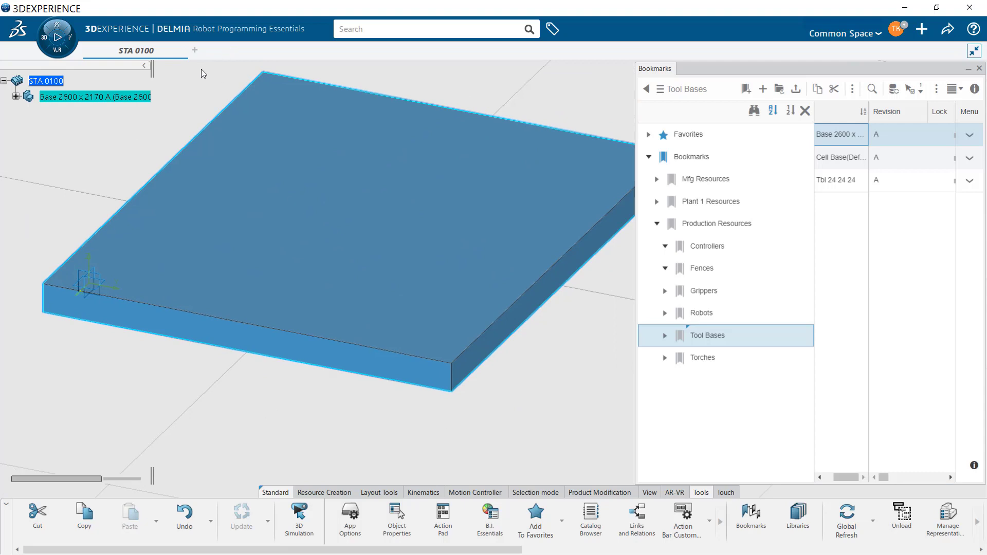
pyautogui.moveTo(273, 193); pyautogui.dragTo(287, 281, button='middle')
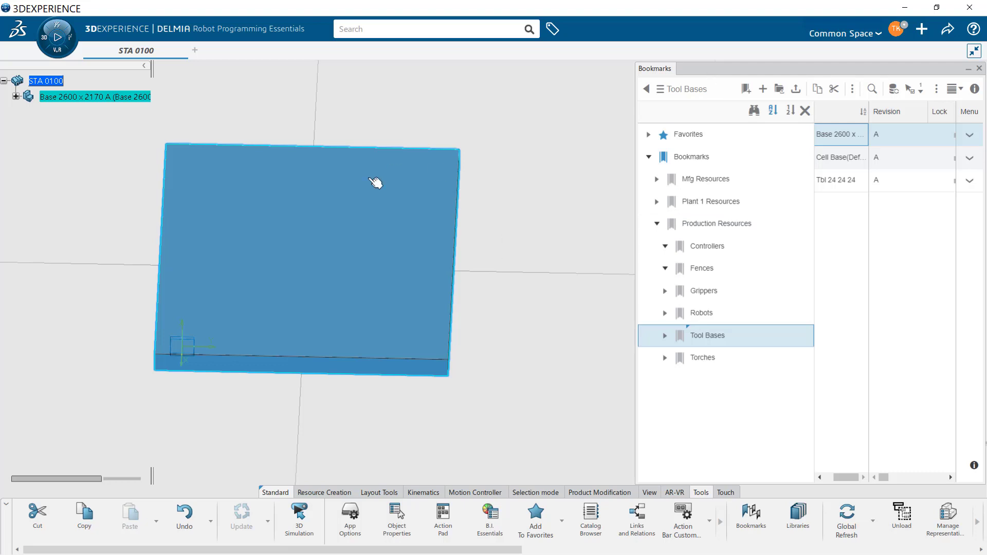
pyautogui.moveTo(428, 400); pyautogui.dragTo(463, 383, button='middle')
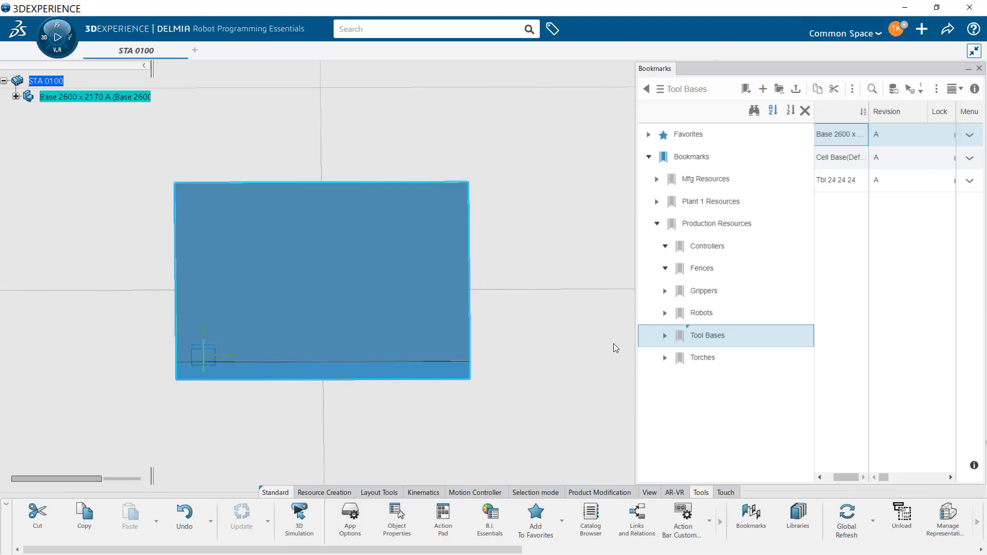
pyautogui.click(835, 186)
pyautogui.moveTo(838, 182); pyautogui.dragTo(55, 81)
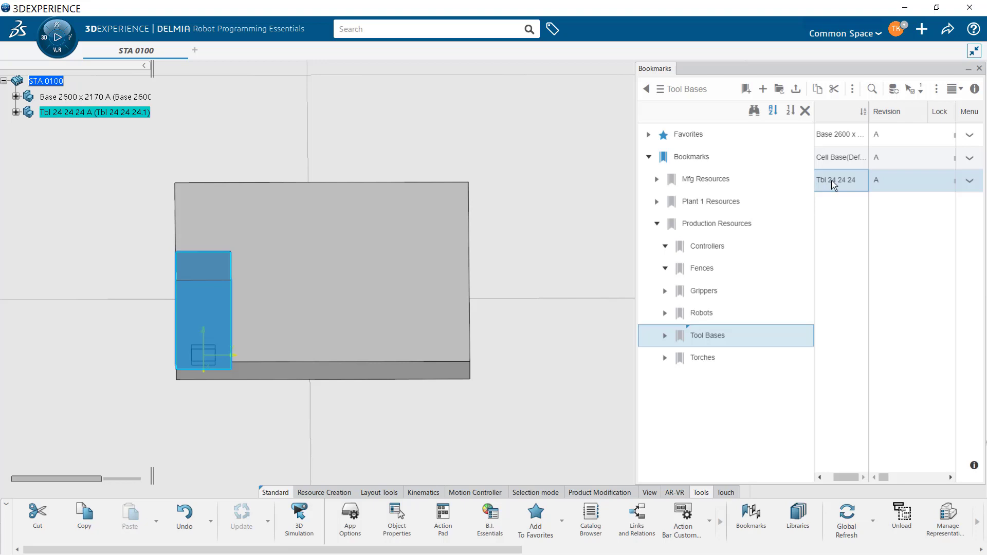
pyautogui.moveTo(835, 185); pyautogui.dragTo(73, 92)
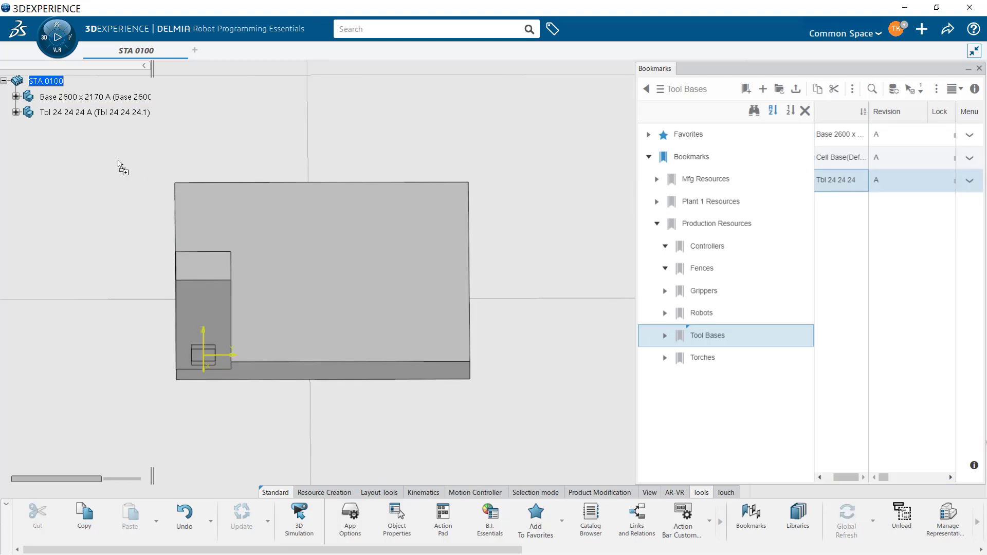
pyautogui.moveTo(49, 98); pyautogui.dragTo(47, 80)
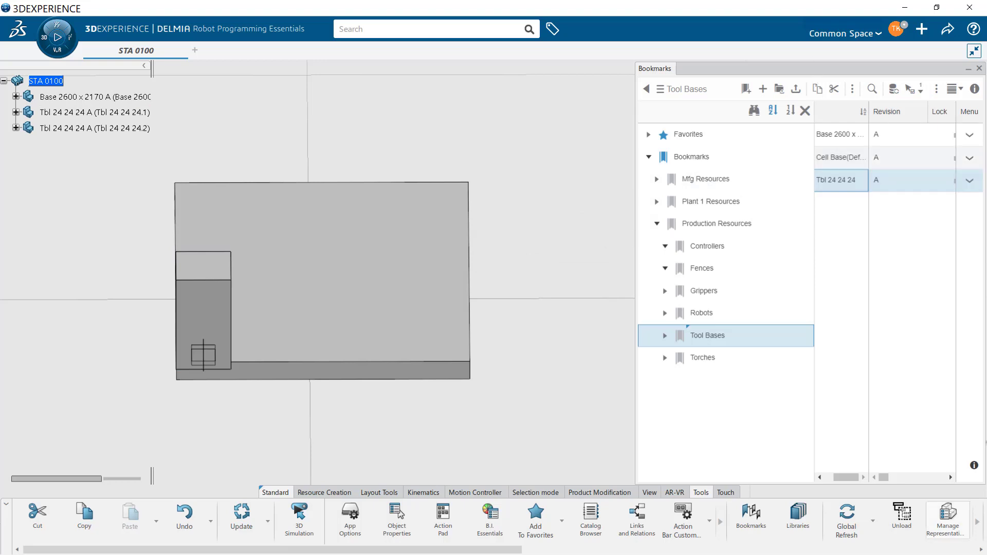
# Move the bookmarks window off the 3D robot, set the robot to snap automatically to selected objects, and move the window back.
pyautogui.moveTo(870, 70); pyautogui.dragTo(746, 67)
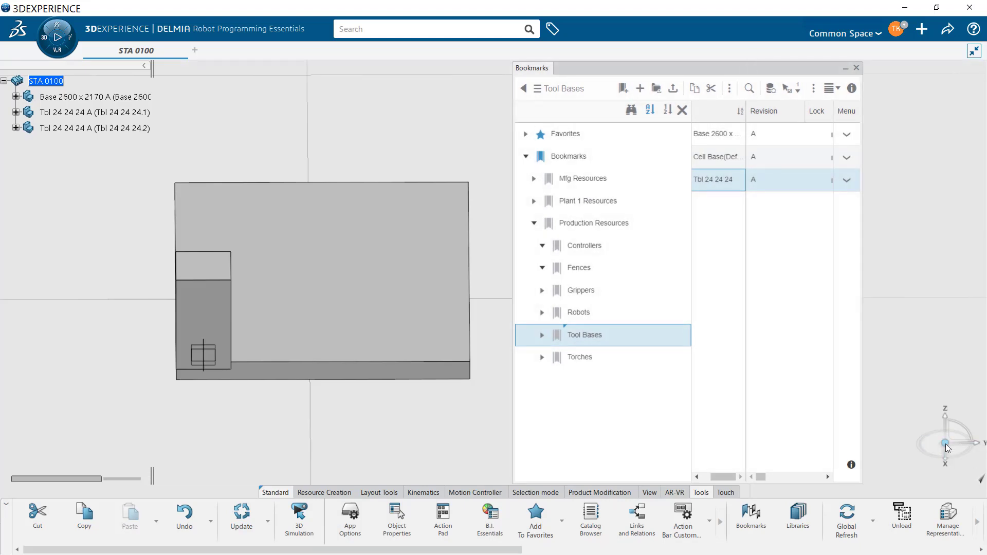
pyautogui.rightClick(945, 443)
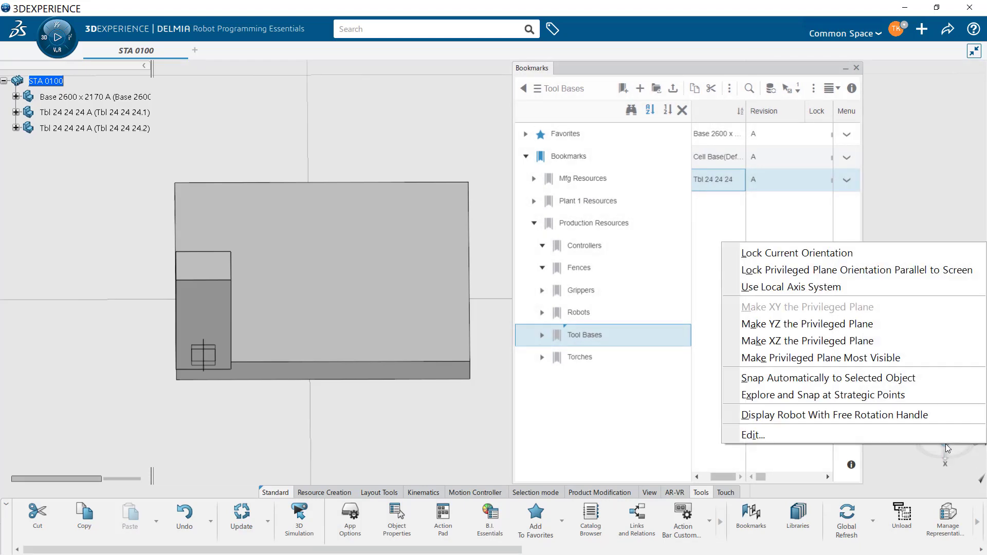
pyautogui.click(914, 381)
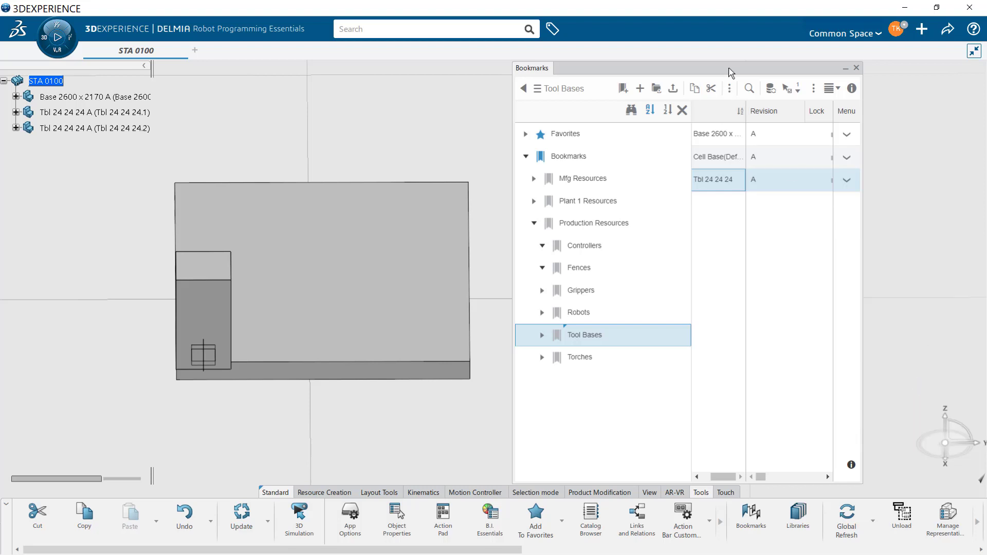
pyautogui.moveTo(732, 72); pyautogui.dragTo(855, 73)
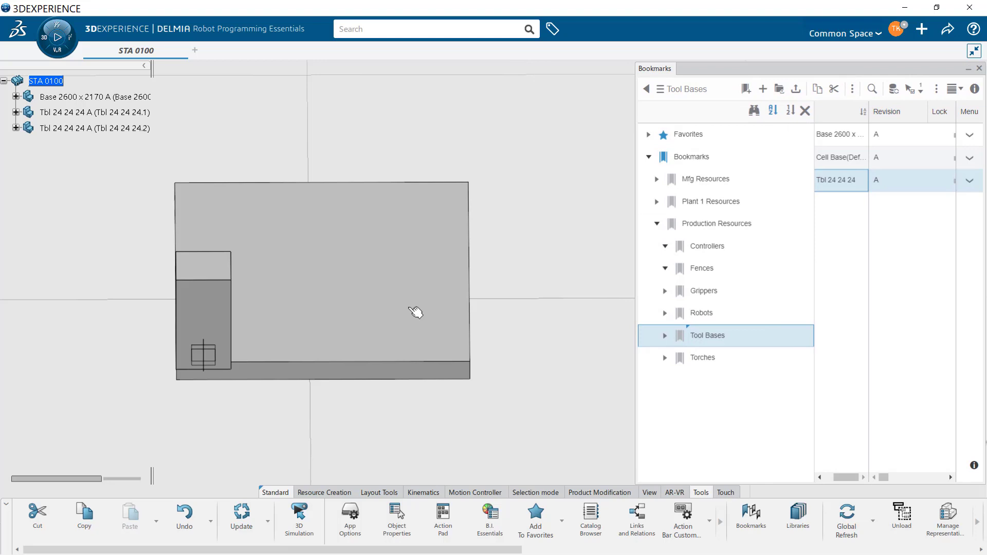
# Move the first Tbl 24 24 24 table away from the origin corner onto the middle area of the base.
pyautogui.click(227, 317)
pyautogui.moveTo(348, 321); pyautogui.dragTo(247, 390, button='middle')
pyautogui.moveTo(504, 260); pyautogui.dragTo(239, 278, button='middle')
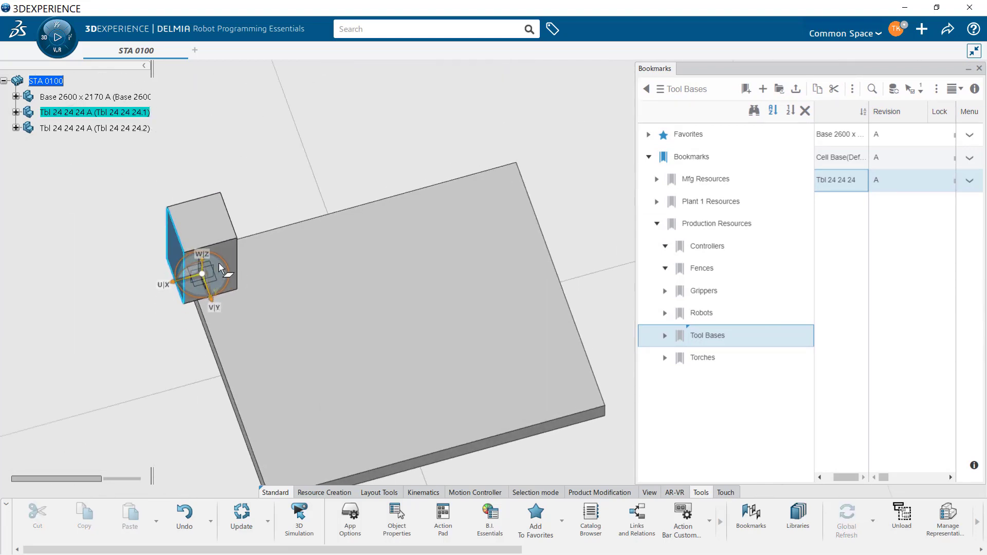
pyautogui.moveTo(220, 276)
pyautogui.mouseDown()
pyautogui.moveTo(372, 293)
pyautogui.moveTo(233, 279)
pyautogui.mouseUp()
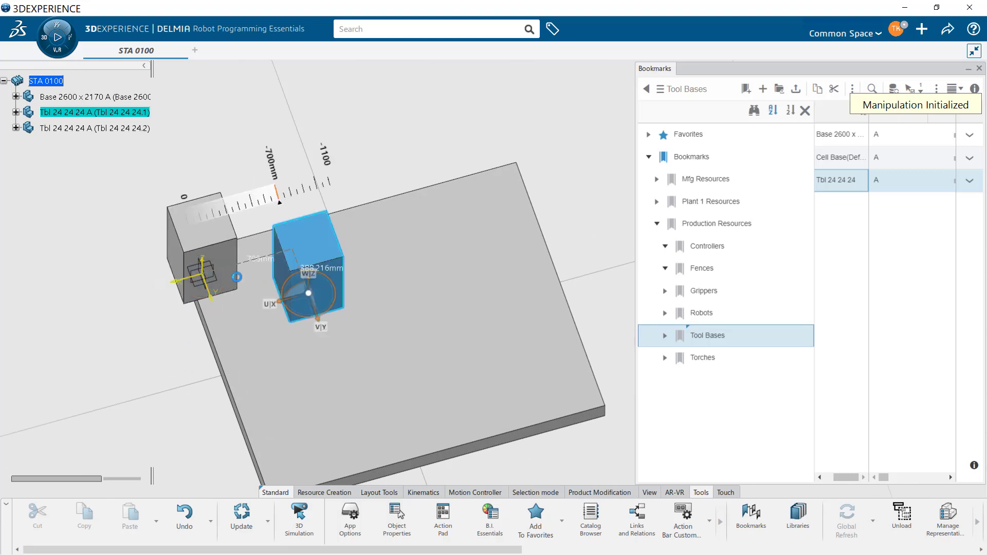
pyautogui.moveTo(316, 300); pyautogui.dragTo(457, 352)
# Move the second Tbl 24 24 24 table to the far end of the base, at about -2000 mm on the ruler.
pyautogui.click(140, 129)
pyautogui.moveTo(335, 375); pyautogui.dragTo(570, 251, button='middle')
pyautogui.moveTo(470, 409); pyautogui.dragTo(411, 293, button='middle')
pyautogui.moveTo(409, 363); pyautogui.dragTo(466, 326, button='middle')
pyautogui.moveTo(430, 284); pyautogui.dragTo(341, 257)
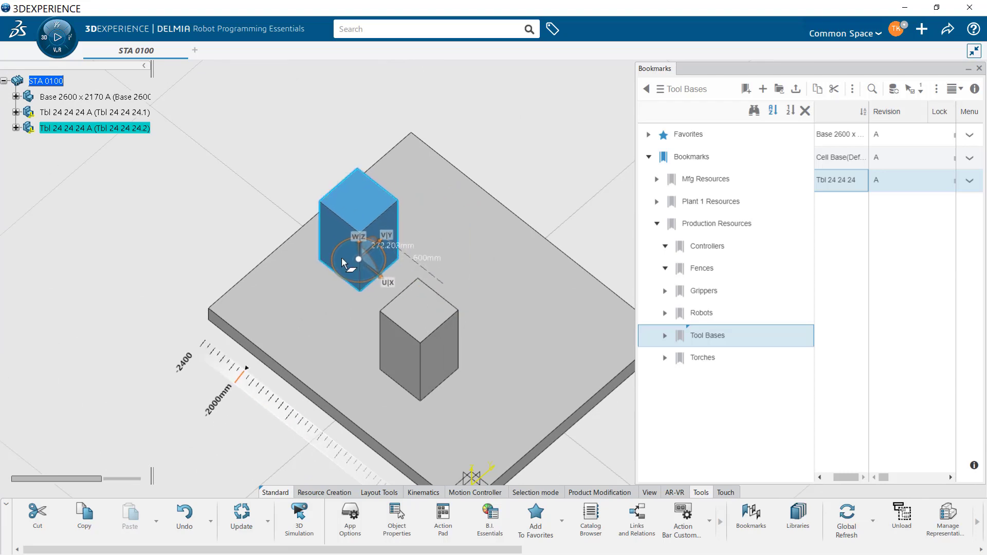
# Reposition the first Tbl 24 24 24 table beside the second one, at about -1300 mm on the ruler.
pyautogui.click(128, 112)
pyautogui.moveTo(524, 330); pyautogui.dragTo(356, 319, button='middle')
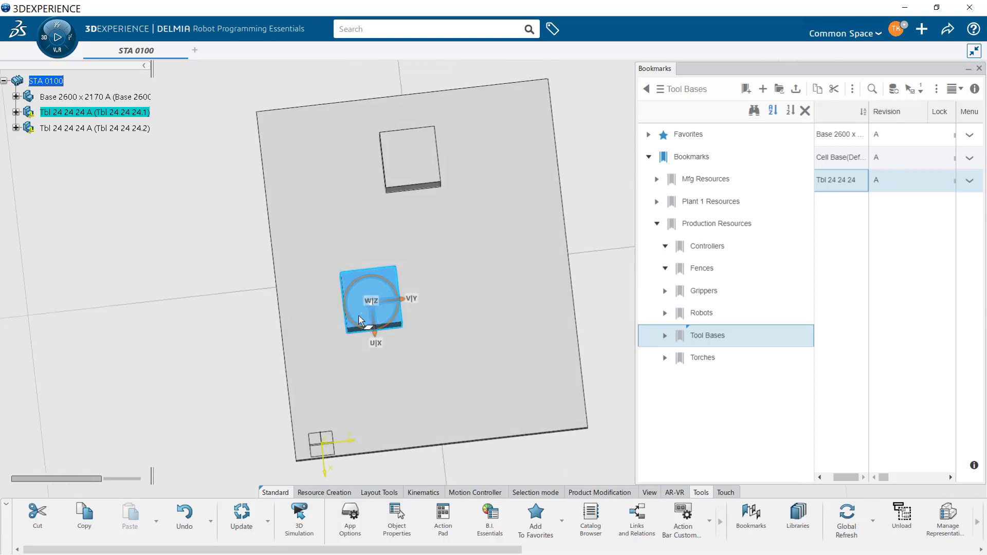
pyautogui.moveTo(362, 306); pyautogui.dragTo(412, 260)
pyautogui.moveTo(491, 345); pyautogui.dragTo(423, 333, button='middle')
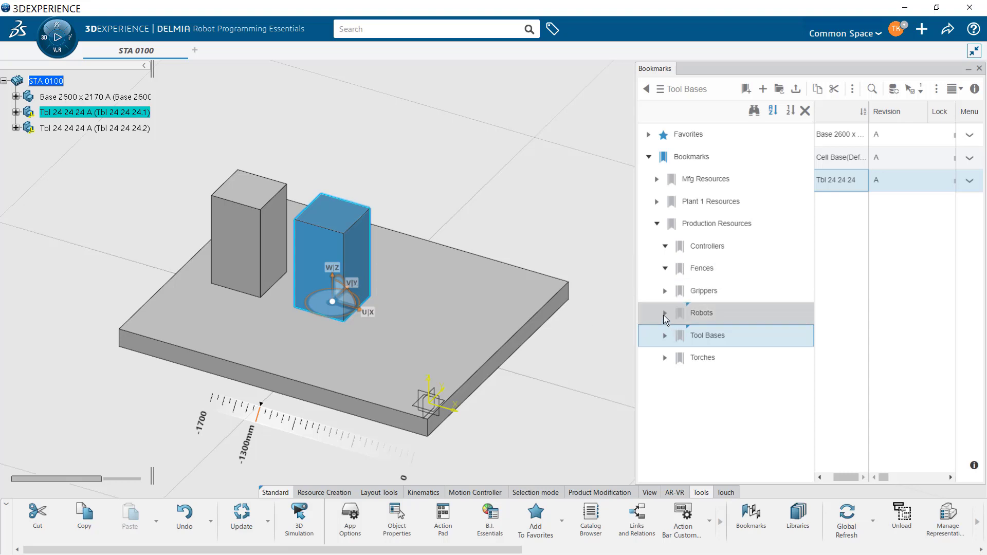
# Insert the M-20iA12L robot from the Fanuc bookmark under Robots into STA 0100.
pyautogui.click(665, 313)
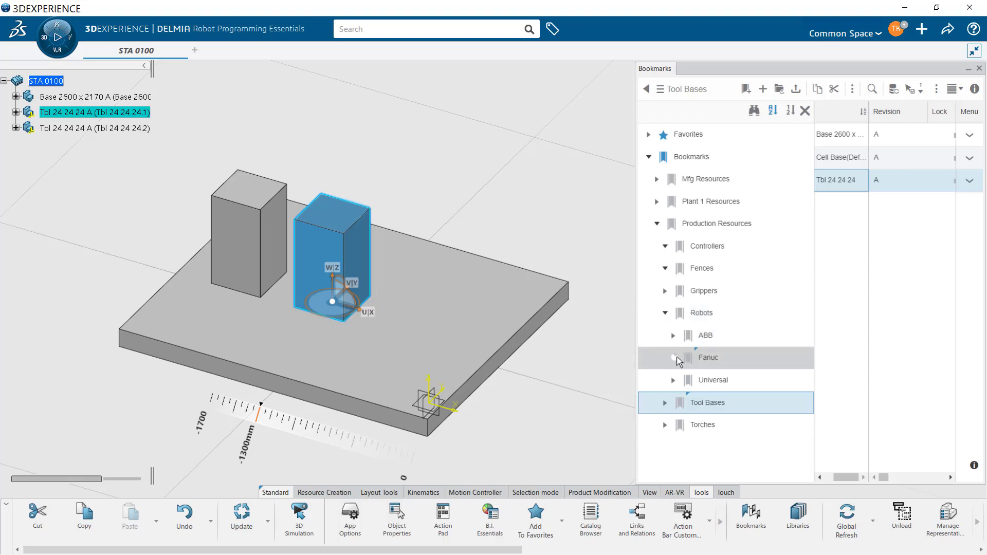
pyautogui.click(691, 360)
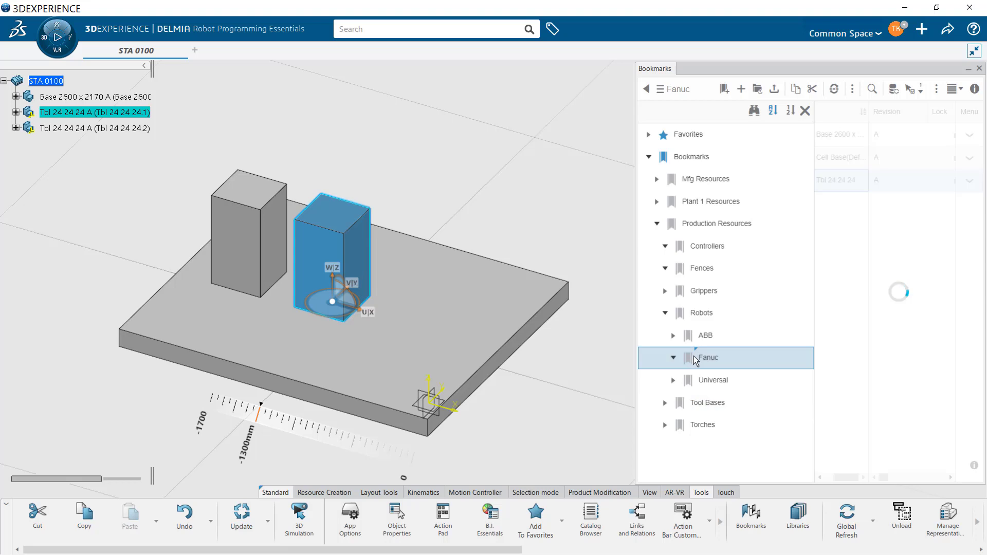
pyautogui.moveTo(868, 254)
pyautogui.mouseDown()
pyautogui.moveTo(839, 267)
pyautogui.moveTo(854, 268)
pyautogui.mouseUp()
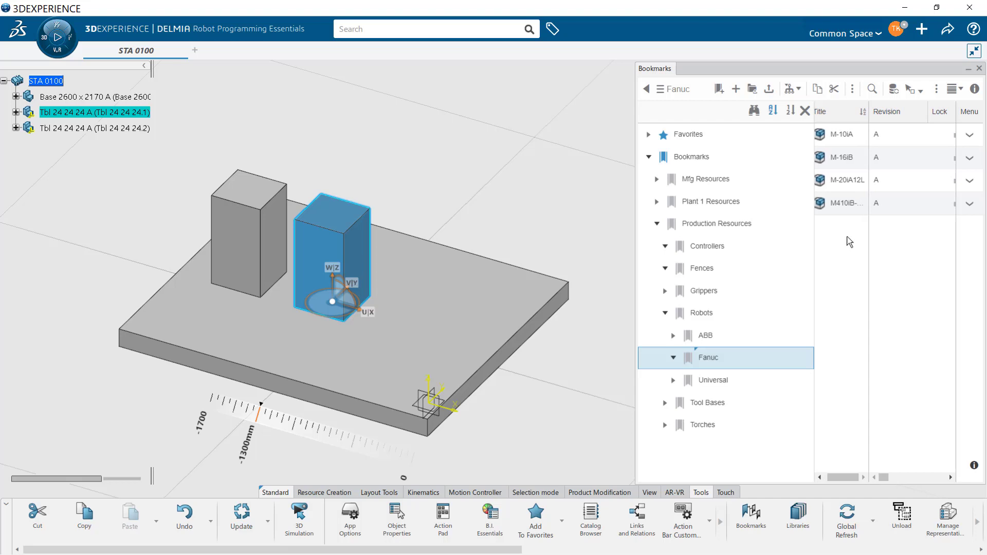
pyautogui.click(843, 189)
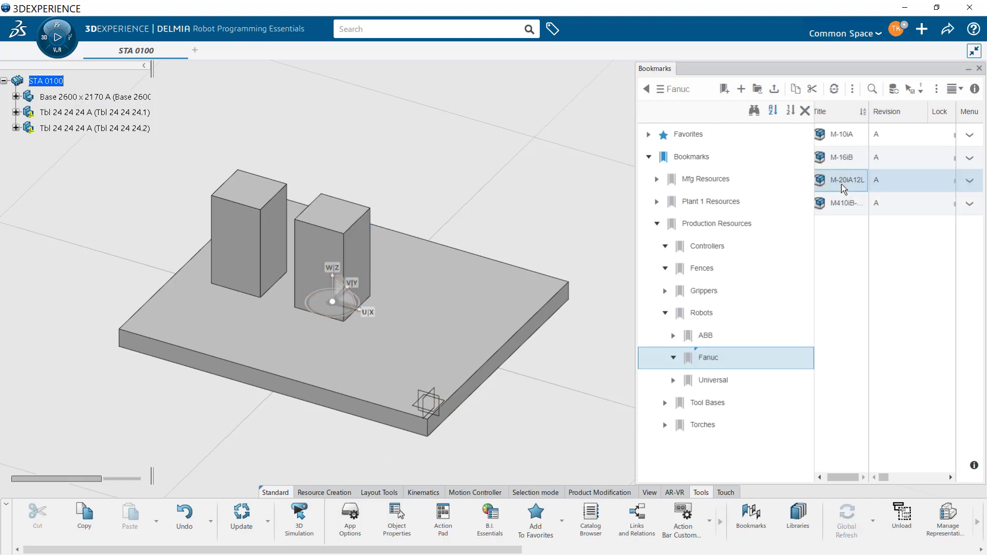
pyautogui.moveTo(762, 371); pyautogui.dragTo(53, 83)
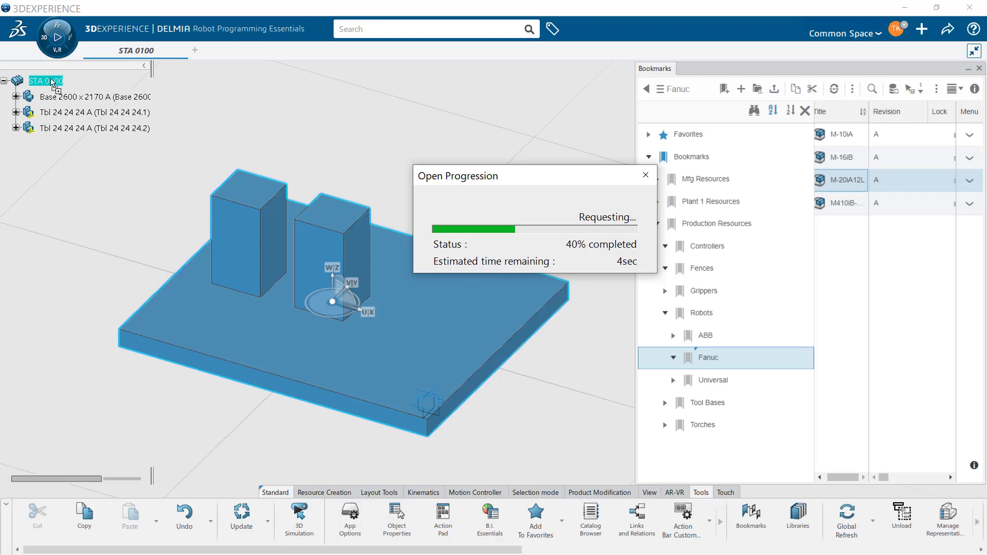
# Move the M-20iA12L robot onto the base at about X -400 mm and Y 861 mm, and swivel it about its vertical axis.
pyautogui.moveTo(275, 286); pyautogui.dragTo(337, 235, button='middle')
pyautogui.moveTo(353, 252); pyautogui.dragTo(476, 263)
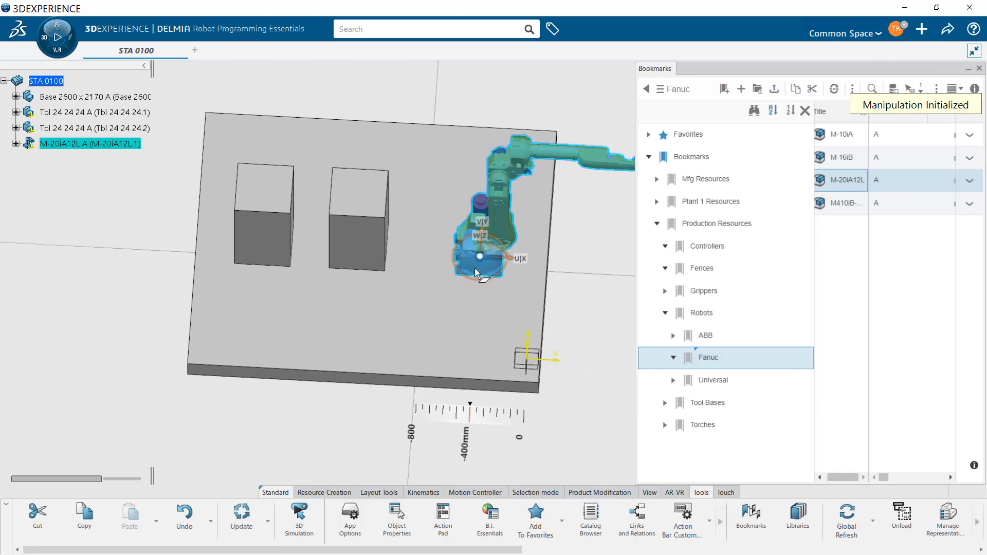
pyautogui.moveTo(481, 317); pyautogui.dragTo(430, 311, button='middle')
pyautogui.moveTo(461, 275); pyautogui.dragTo(407, 226)
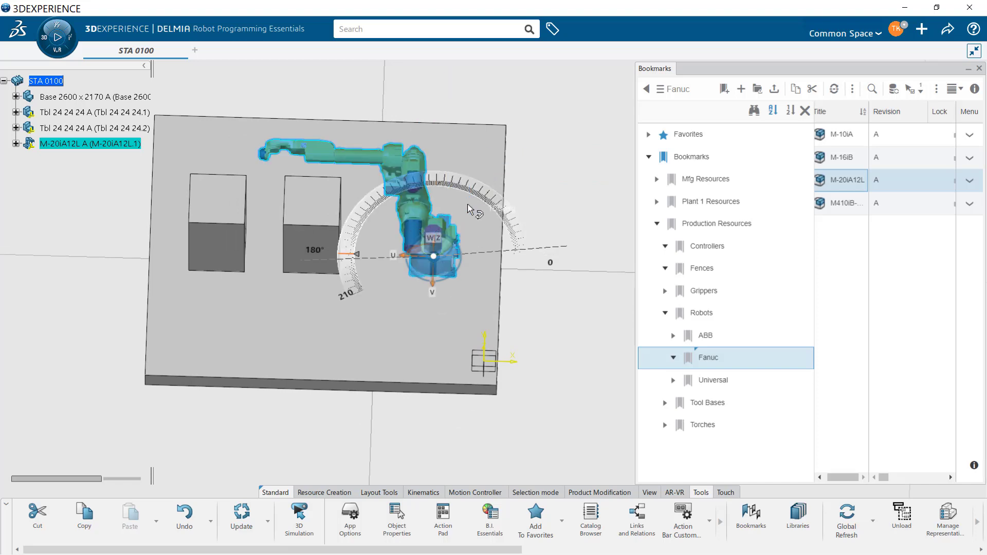
pyautogui.moveTo(490, 174); pyautogui.dragTo(503, 253)
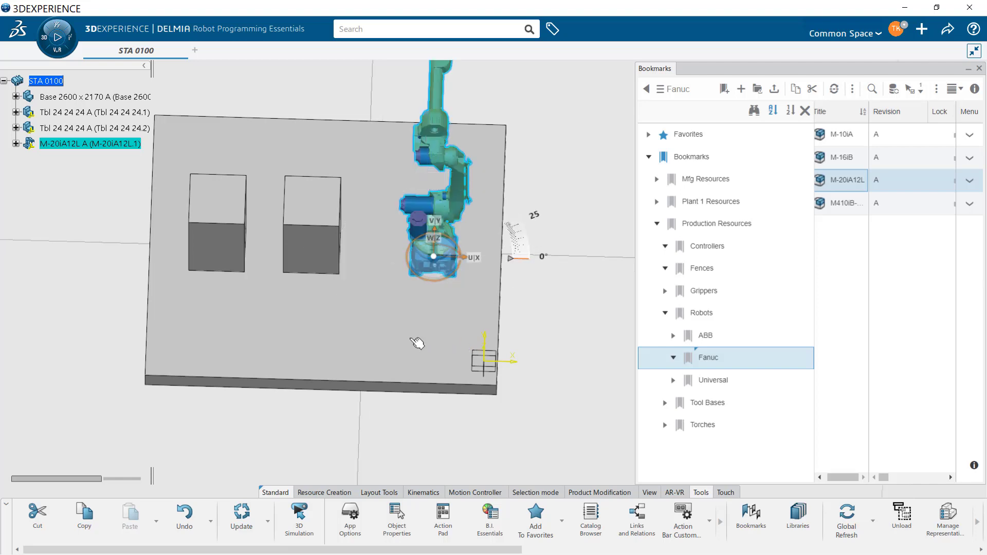
# Open the manipulation parameters for the M-20iA12L and rotate it about its vertical axis to 180 degrees.
pyautogui.doubleClick(432, 282)
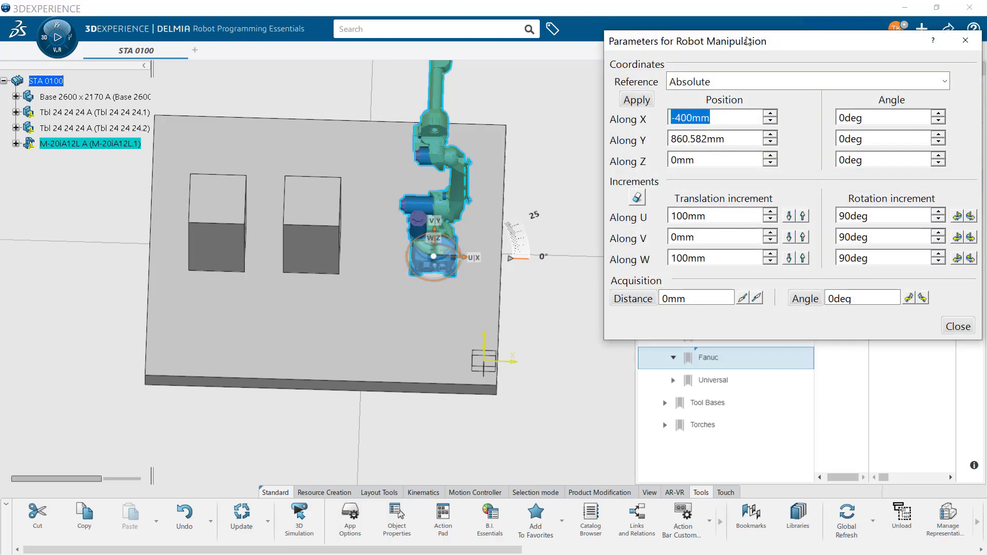
pyautogui.moveTo(738, 47); pyautogui.dragTo(666, 48)
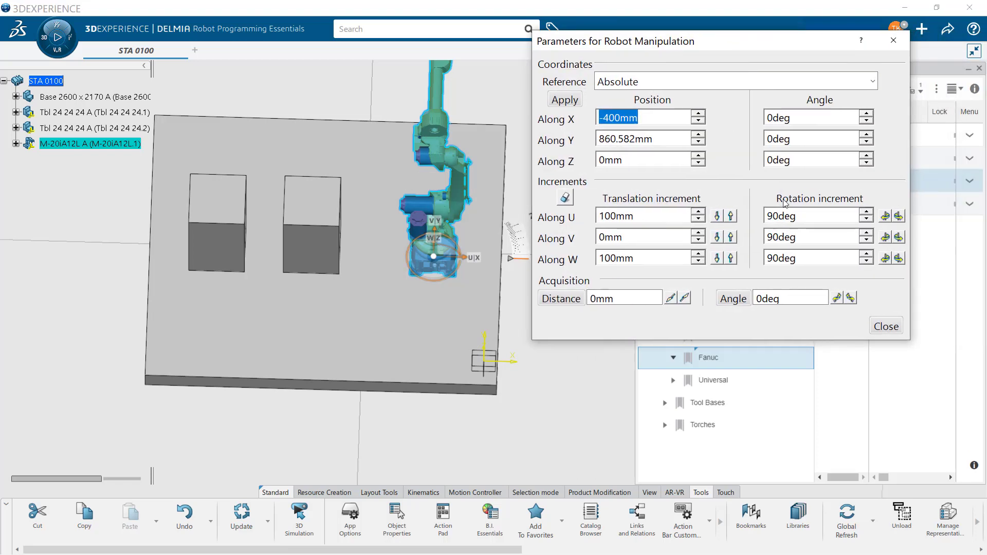
pyautogui.doubleClick(811, 218)
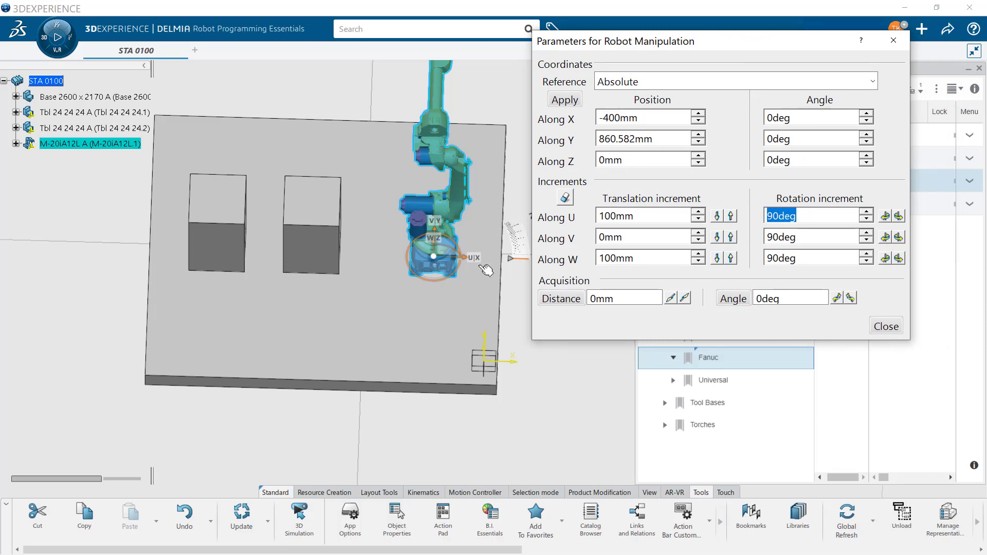
pyautogui.moveTo(483, 239)
pyautogui.mouseDown()
pyautogui.moveTo(469, 211)
pyautogui.moveTo(428, 282)
pyautogui.moveTo(478, 236)
pyautogui.mouseUp()
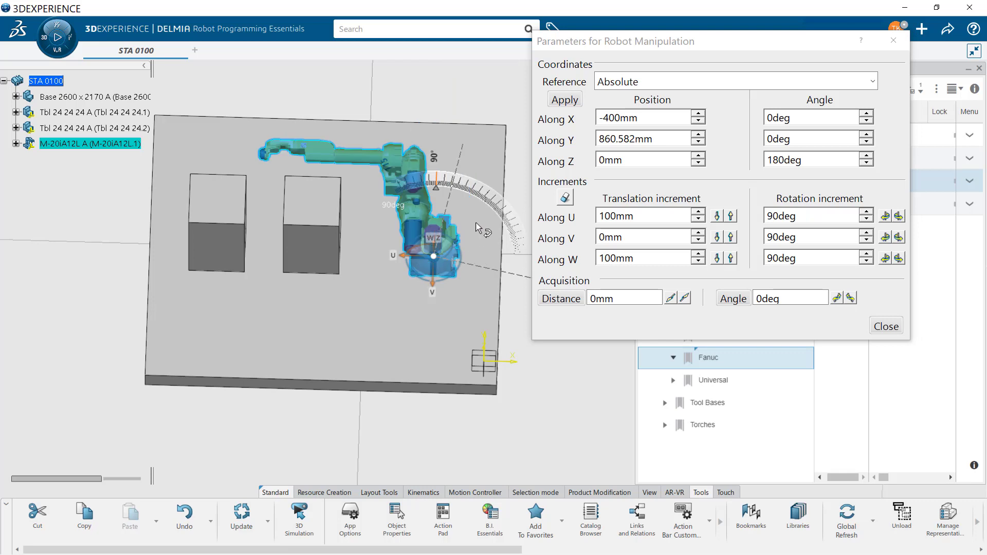
# Set the rotation increment along W to 45 degrees and rotate the robot about W to -135 degrees.
pyautogui.click(806, 261)
pyautogui.write('45')
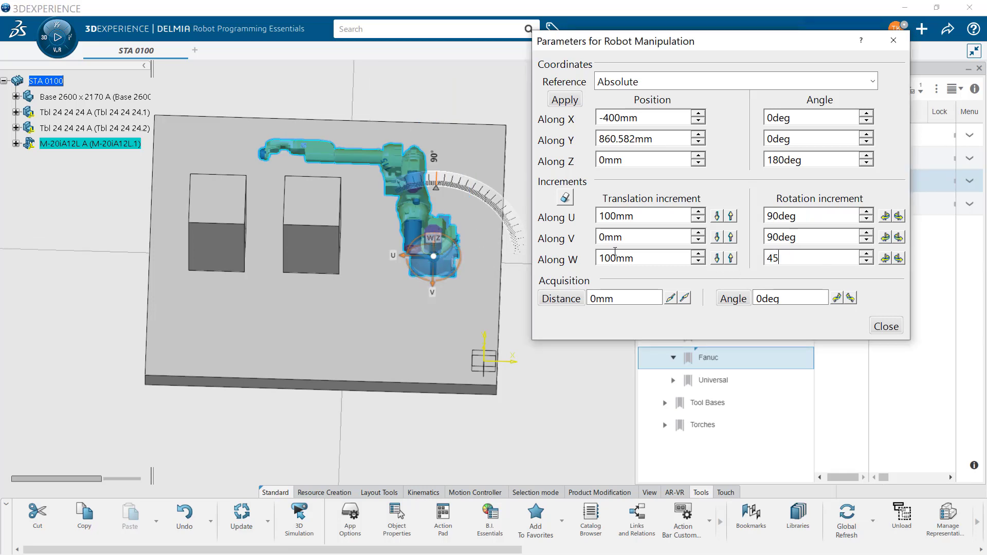
pyautogui.moveTo(455, 280); pyautogui.dragTo(482, 237)
# Set the rotation increment along W to 90 degrees.
pyautogui.doubleClick(781, 258)
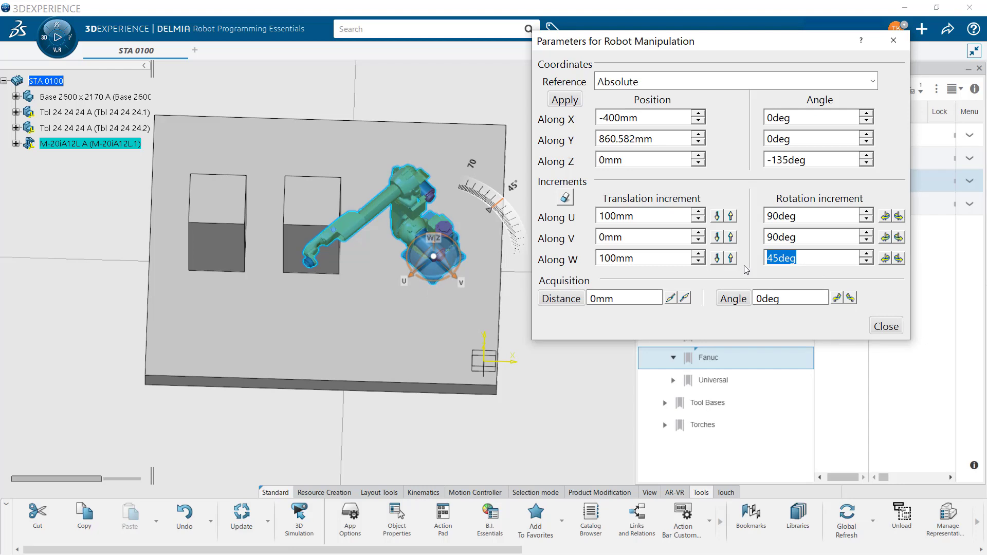
pyautogui.press('BackSpace')
pyautogui.write('1')
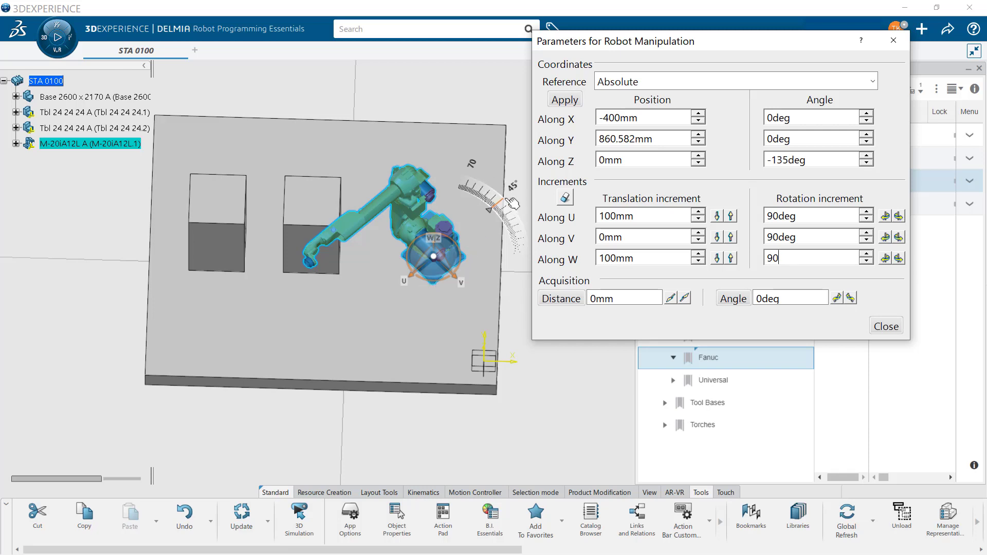
pyautogui.moveTo(485, 248); pyautogui.dragTo(411, 300, button='middle')
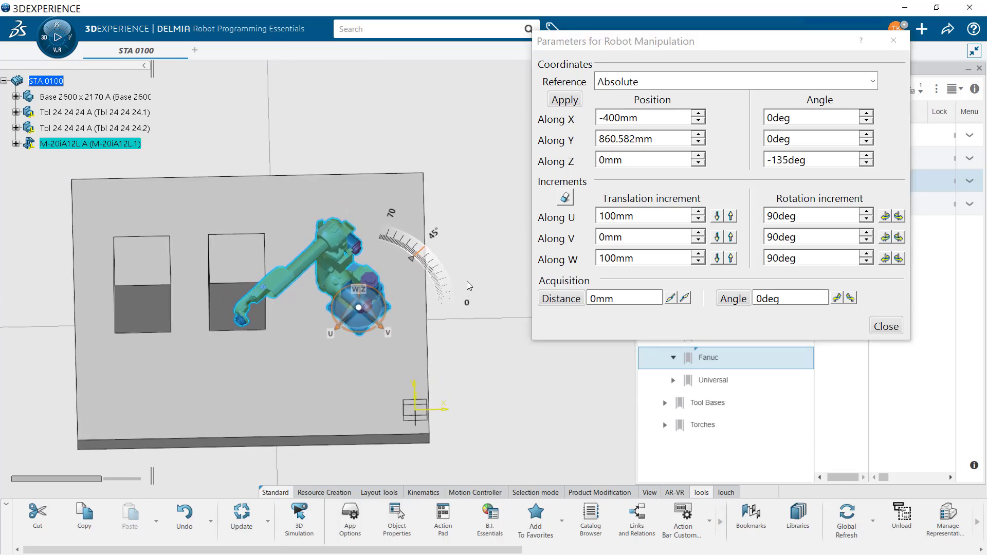
# Apply an absolute Z angle of 90 degrees to the robot, followed by 0 degrees.
pyautogui.doubleClick(822, 160)
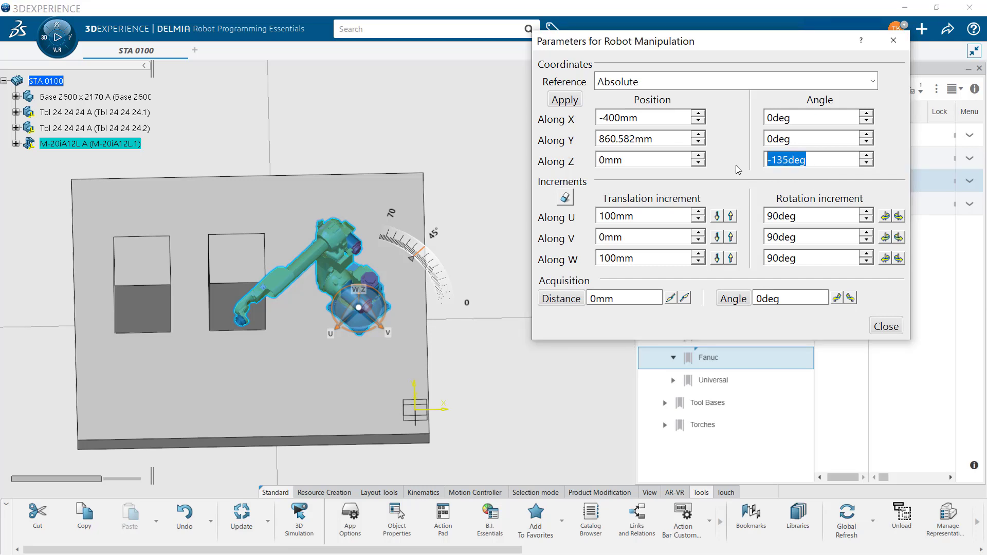
pyautogui.write('90')
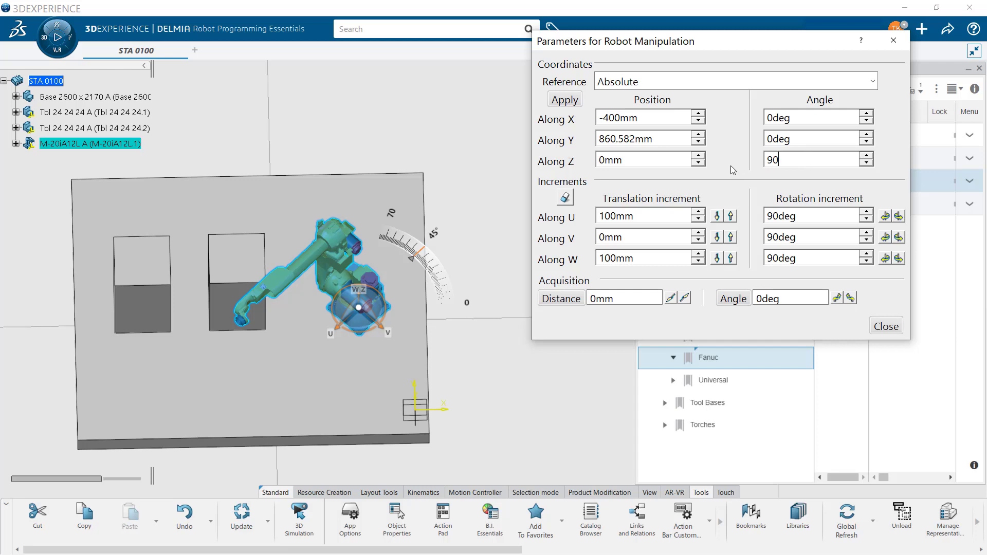
pyautogui.click(563, 100)
pyautogui.moveTo(422, 275); pyautogui.dragTo(436, 252, button='middle')
pyautogui.moveTo(797, 159); pyautogui.dragTo(744, 168)
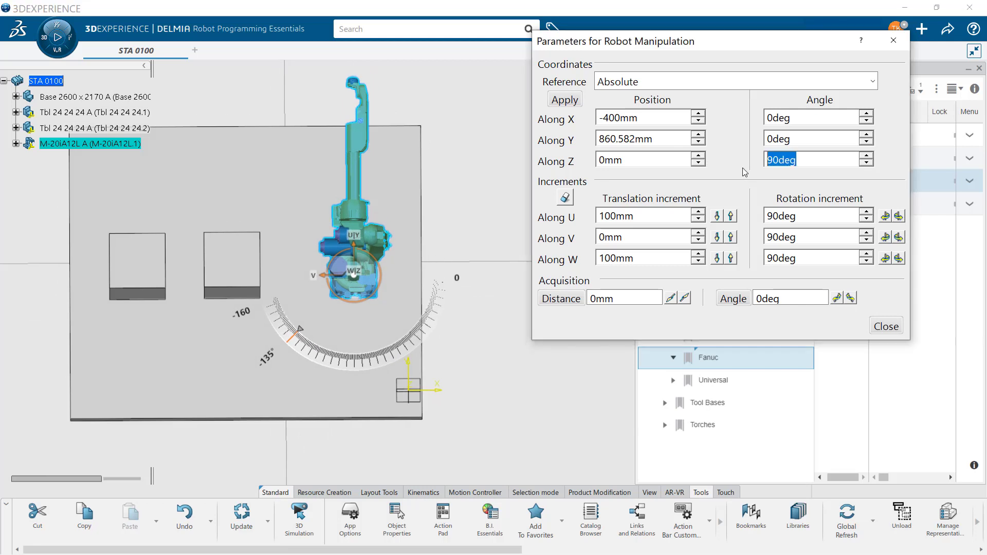
pyautogui.write('0')
pyautogui.click(565, 100)
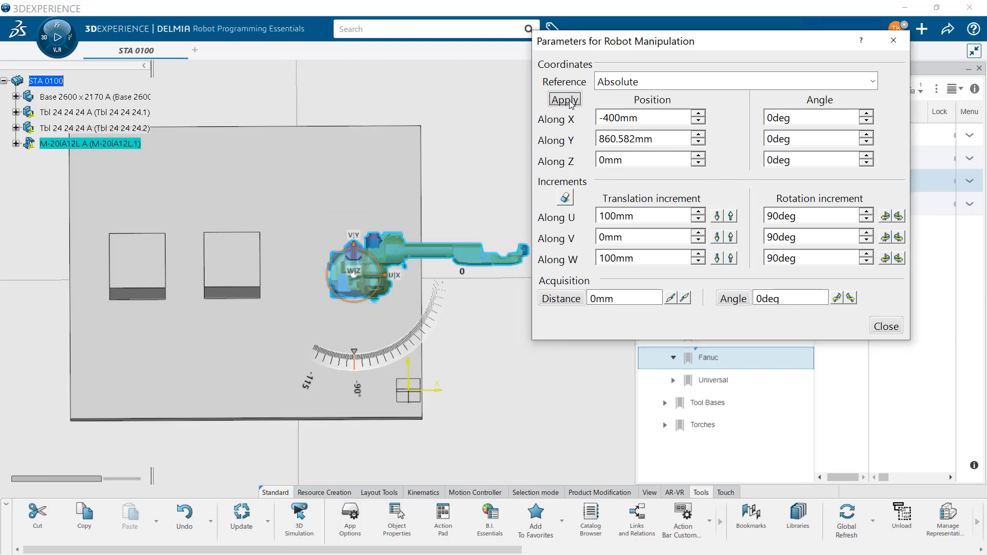
# Set the robot's absolute Z angle to 33.3 degrees and apply it.
pyautogui.doubleClick(814, 157)
pyautogui.write('33.3')
pyautogui.click(565, 100)
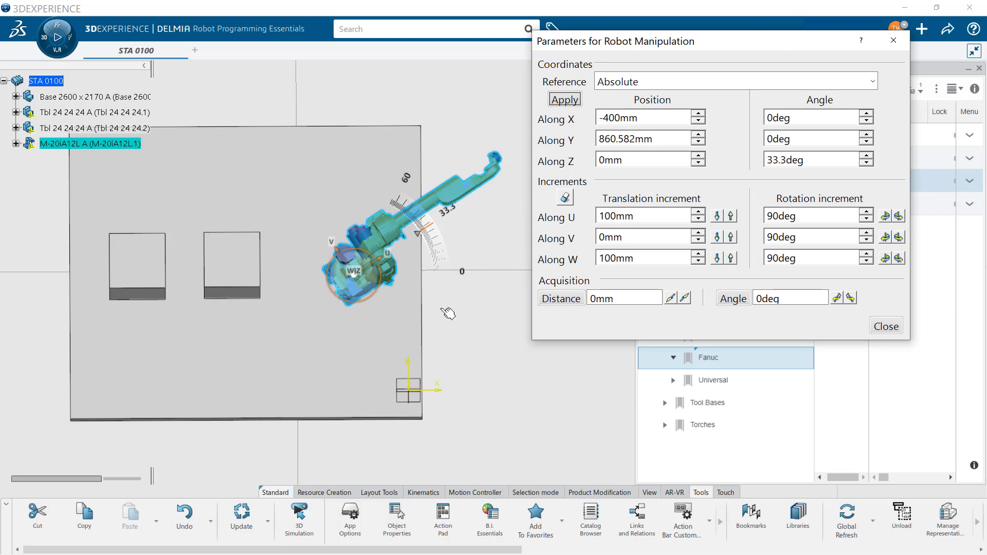
# Open the robot's absolute Z angle value for editing.
pyautogui.doubleClick(808, 163)
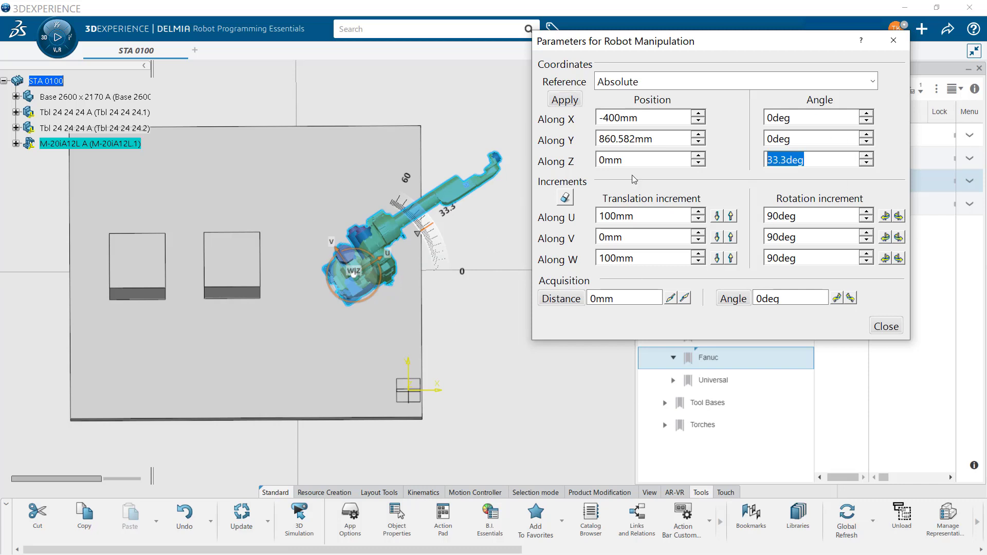
# Apply a 0 deg angle about Z to the M-20iA12L robot, rotate it to 180 deg, and shift it to X -500 mm.
pyautogui.write('0')
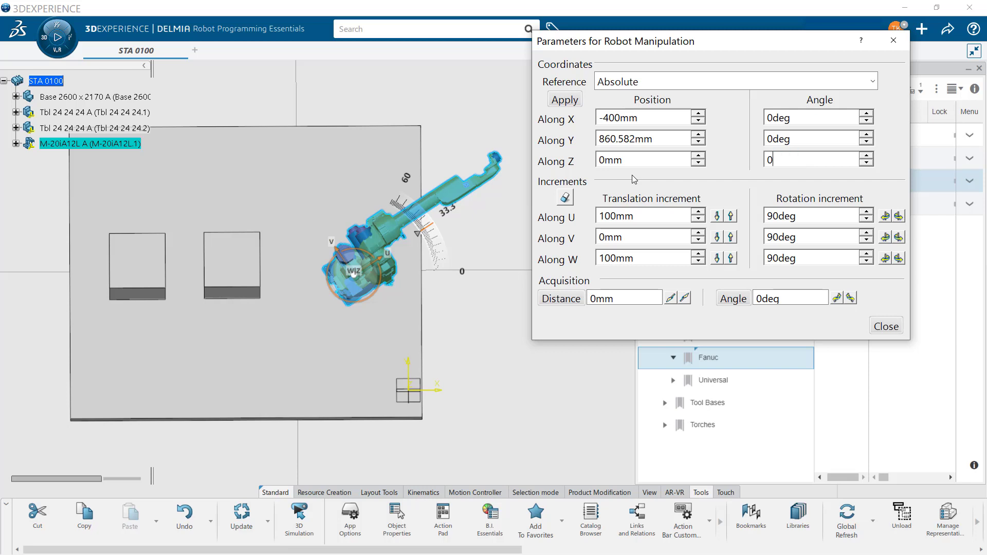
pyautogui.click(565, 101)
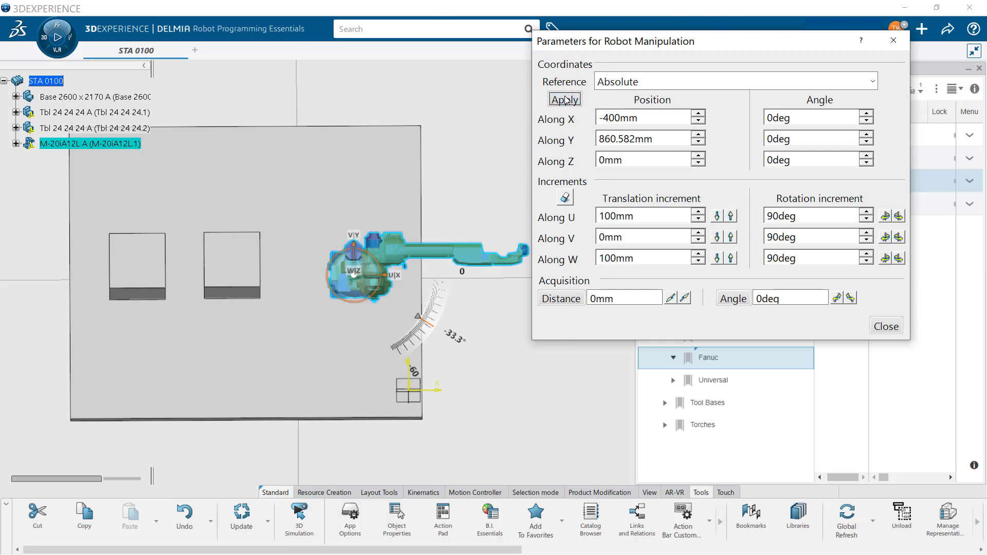
pyautogui.moveTo(353, 302); pyautogui.dragTo(313, 249)
pyautogui.moveTo(344, 327); pyautogui.dragTo(359, 241, button='middle')
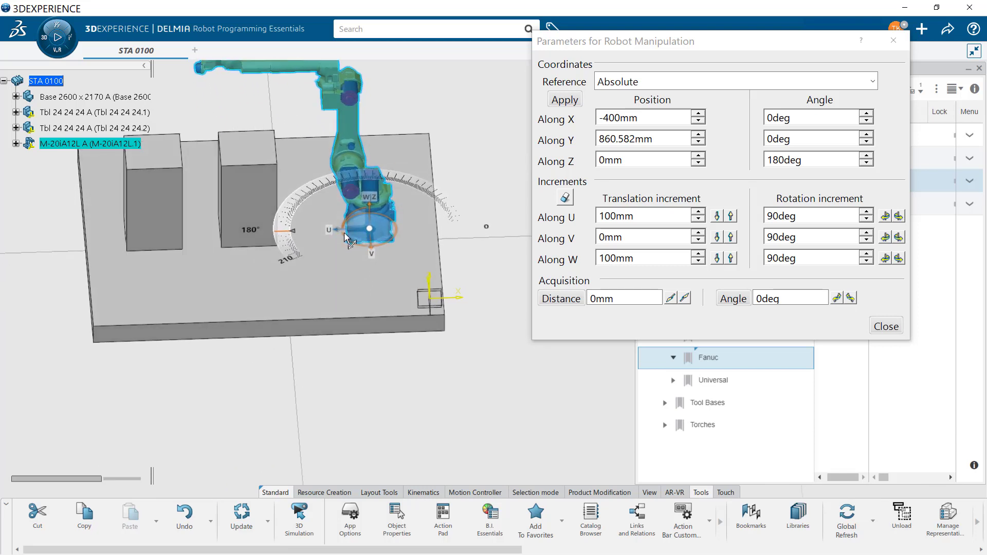
pyautogui.moveTo(344, 232); pyautogui.dragTo(344, 238)
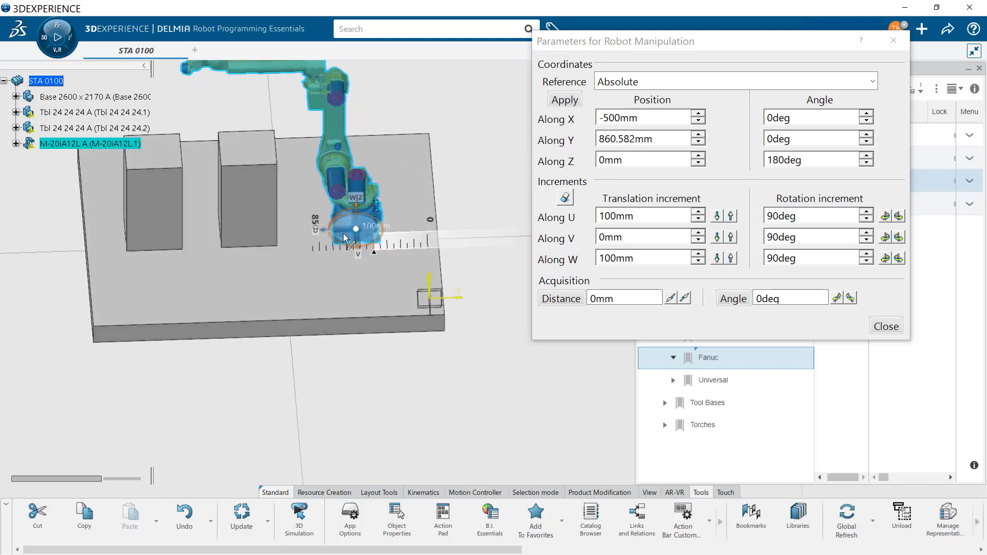
# Set the robot manipulation translation increments along U, V and W to 1 mm.
pyautogui.moveTo(637, 257); pyautogui.dragTo(582, 266)
pyautogui.write('1')
pyautogui.press('Return')
pyautogui.doubleClick(638, 236)
pyautogui.write('1')
pyautogui.doubleClick(646, 215)
pyautogui.write('1')
# Move the robot along its U axis to X -533 mm and close the manipulation parameters.
pyautogui.moveTo(340, 232)
pyautogui.mouseDown()
pyautogui.moveTo(332, 236)
pyautogui.moveTo(350, 236)
pyautogui.moveTo(333, 239)
pyautogui.moveTo(337, 231)
pyautogui.mouseUp()
pyautogui.moveTo(337, 231); pyautogui.dragTo(334, 375, button='middle')
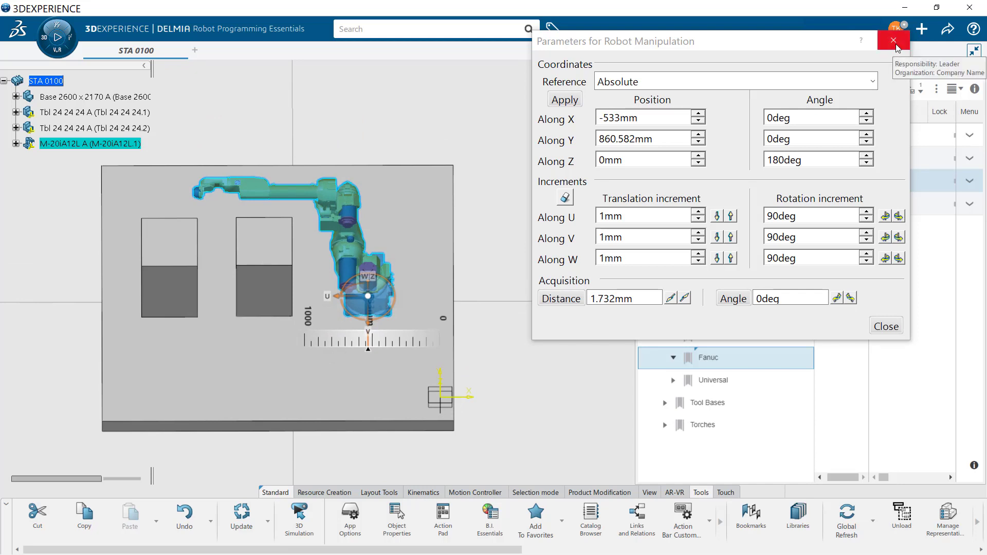
pyautogui.click(893, 40)
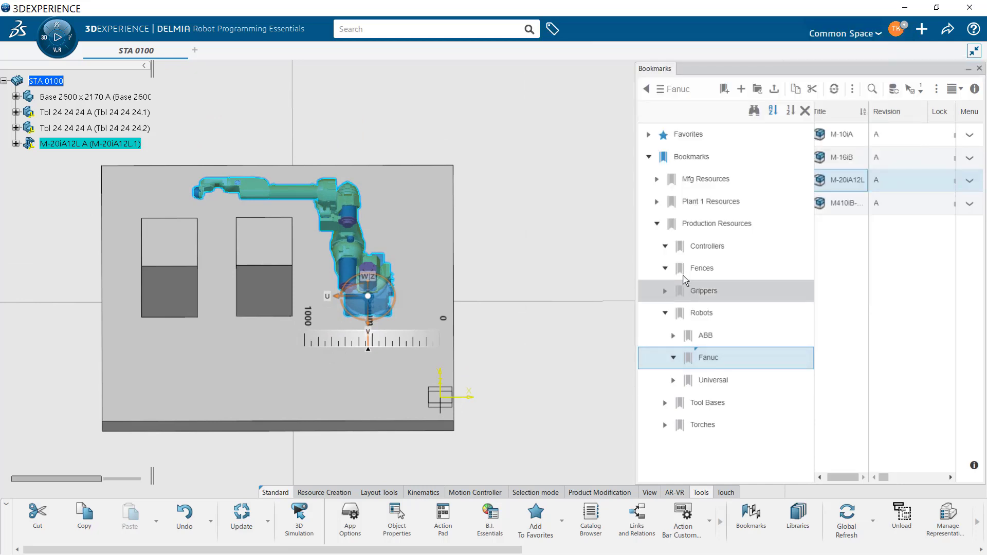
# Insert Fence Panel 62 from the Fences bookmark into station STA 0100.
pyautogui.click(672, 273)
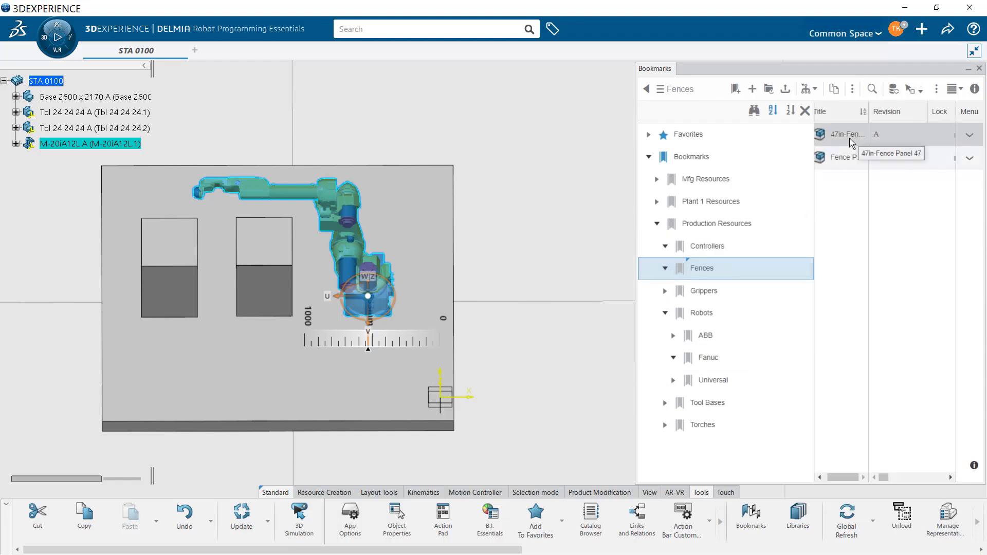
pyautogui.moveTo(266, 250); pyautogui.dragTo(498, 312, button='middle')
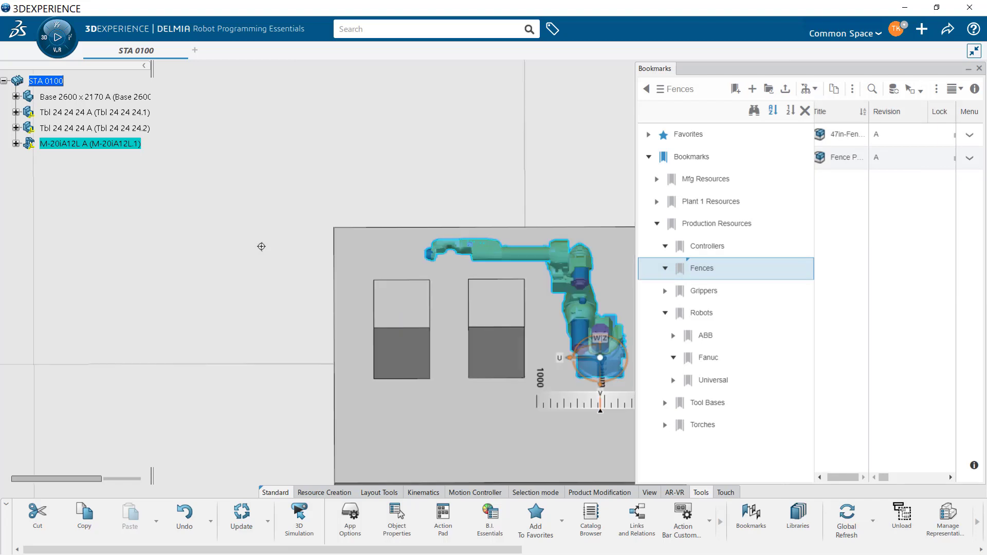
pyautogui.moveTo(290, 363); pyautogui.dragTo(388, 226, button='middle')
pyautogui.moveTo(115, 301); pyautogui.dragTo(334, 329, button='middle')
pyautogui.moveTo(334, 329); pyautogui.dragTo(316, 298, button='middle')
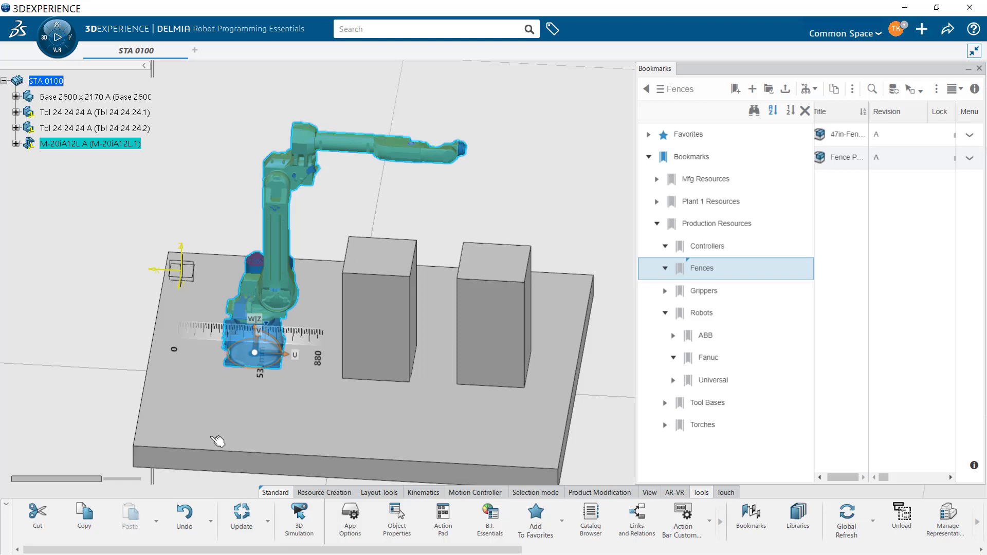
pyautogui.click(838, 163)
pyautogui.moveTo(833, 163)
pyautogui.mouseDown()
pyautogui.moveTo(735, 266)
pyautogui.moveTo(87, 209)
pyautogui.moveTo(46, 81)
pyautogui.moveTo(716, 170)
pyautogui.moveTo(834, 170)
pyautogui.mouseUp()
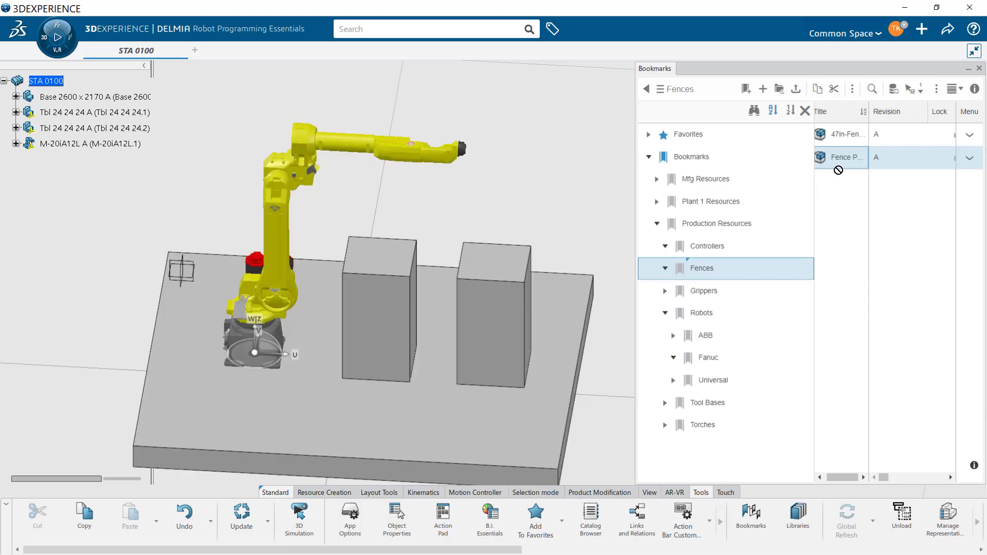
pyautogui.moveTo(501, 393); pyautogui.dragTo(401, 398, button='middle')
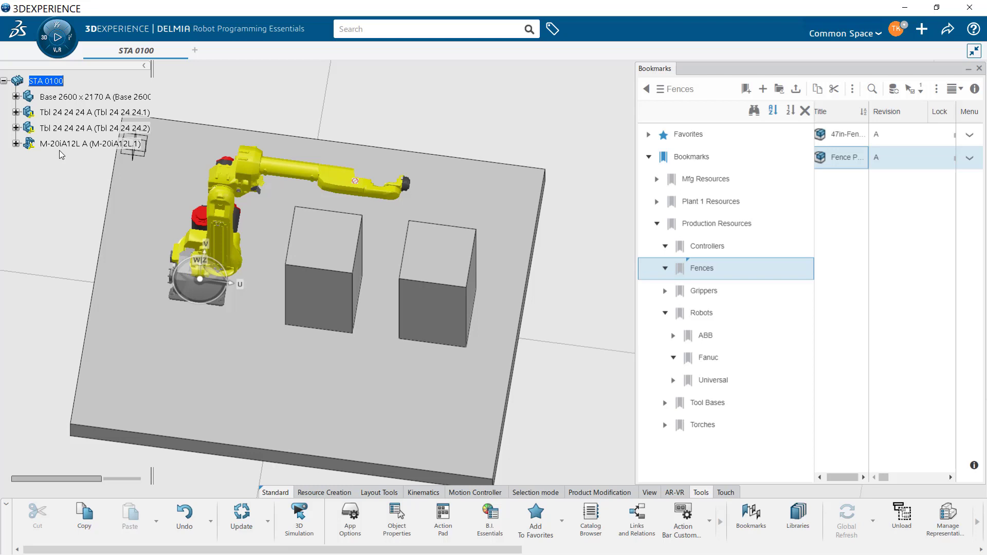
pyautogui.moveTo(236, 335); pyautogui.dragTo(276, 308, button='middle')
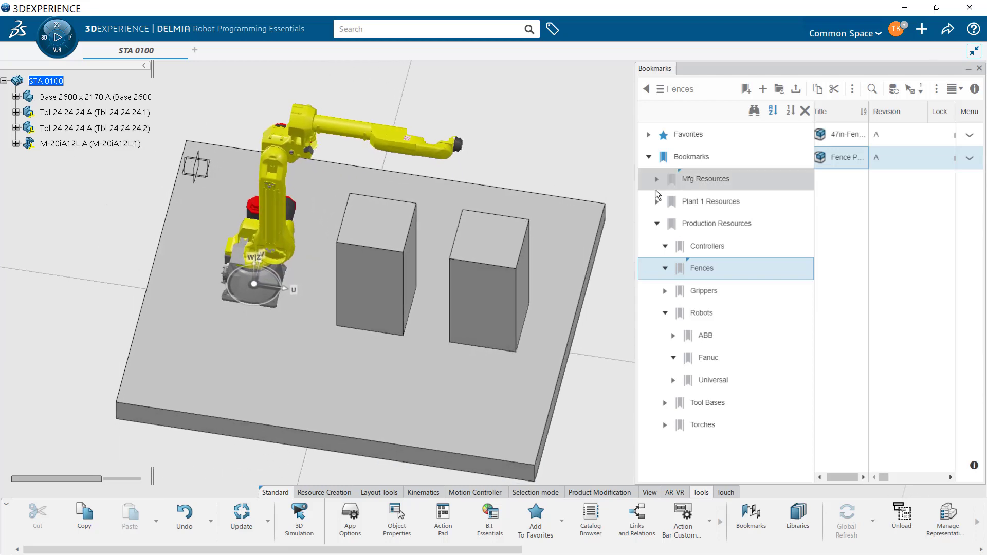
pyautogui.moveTo(848, 163); pyautogui.dragTo(57, 87)
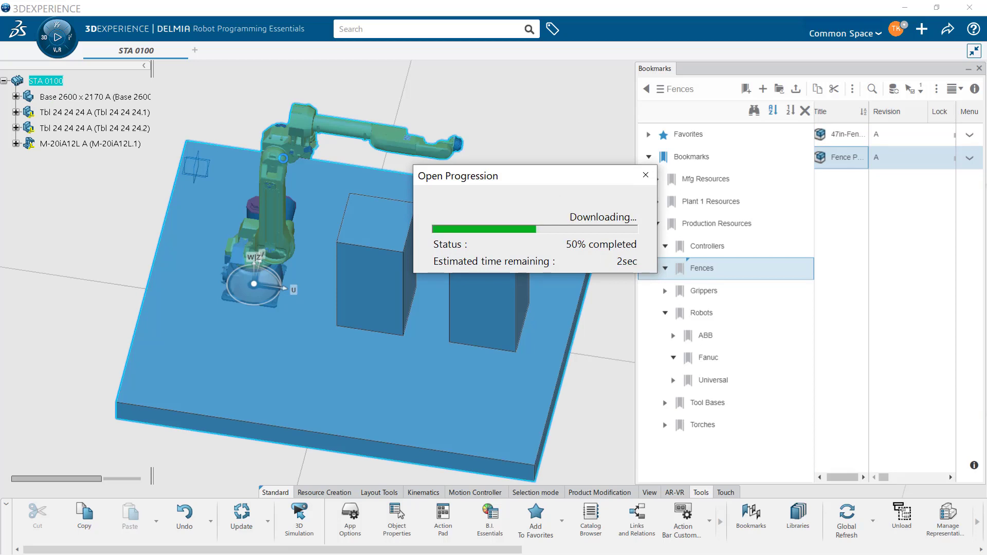
pyautogui.moveTo(382, 261)
pyautogui.mouseDown(button='middle')
pyautogui.moveTo(377, 216)
pyautogui.moveTo(239, 230)
pyautogui.moveTo(480, 282)
pyautogui.moveTo(245, 329)
pyautogui.moveTo(465, 222)
pyautogui.moveTo(464, 346)
pyautogui.moveTo(370, 315)
pyautogui.moveTo(373, 242)
pyautogui.moveTo(372, 377)
pyautogui.moveTo(405, 229)
pyautogui.moveTo(433, 353)
pyautogui.moveTo(373, 261)
pyautogui.mouseUp(button='middle')
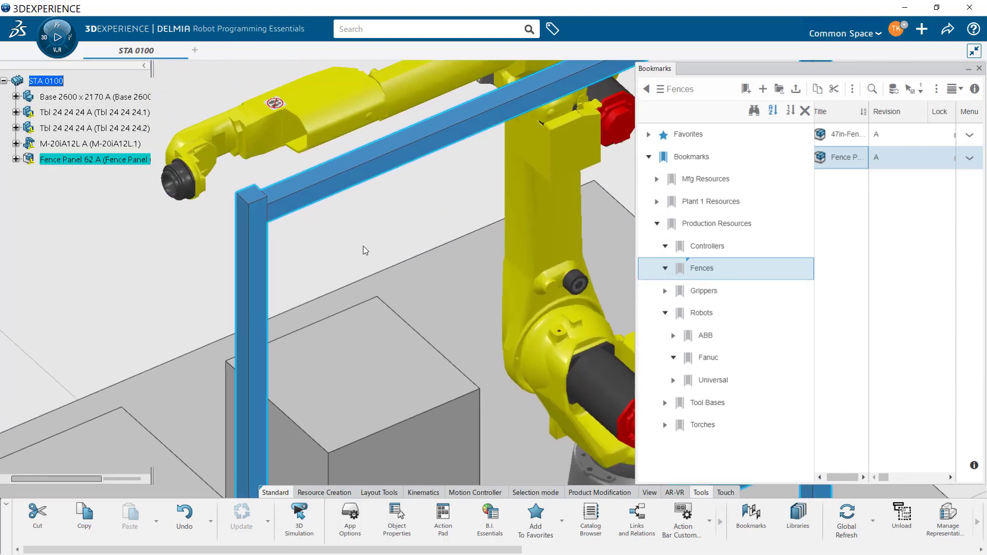
# Undo the insertion of the fence panel.
pyautogui.click(80, 210)
pyautogui.hotkey('ctrl', 'z')
pyautogui.moveTo(322, 218); pyautogui.dragTo(257, 358, button='middle')
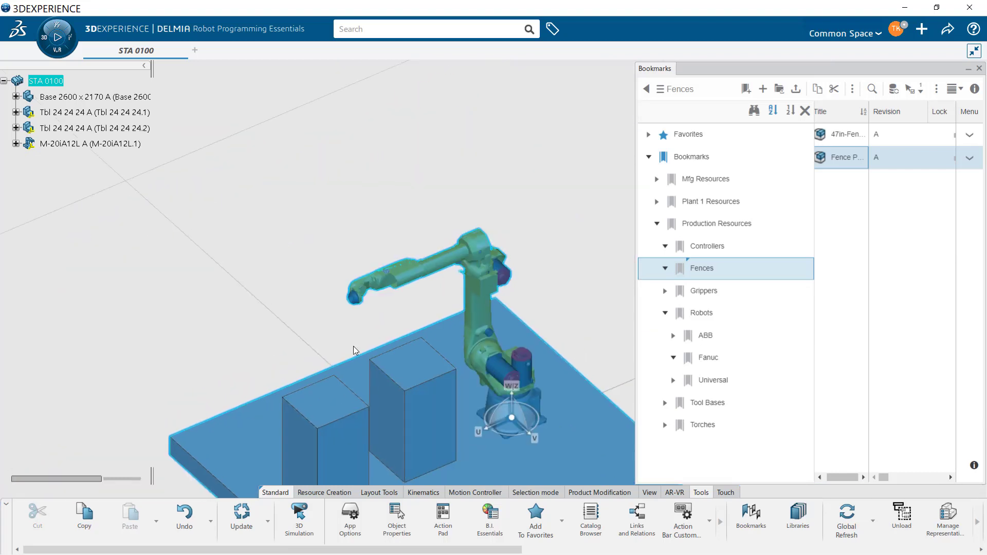
pyautogui.moveTo(401, 313); pyautogui.dragTo(326, 212, button='middle')
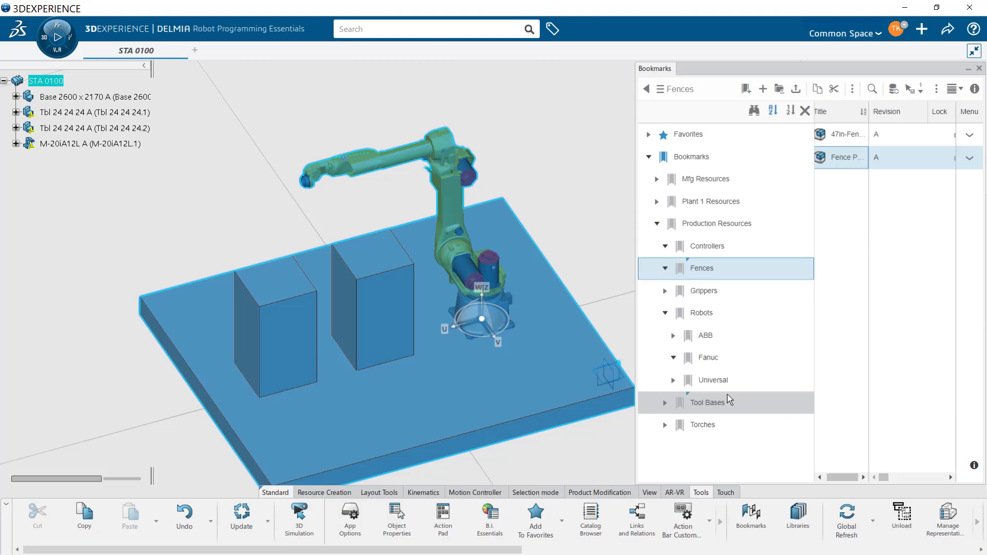
# Insert Arc Torch 22 Deg Equip from the Torches bookmark into STA 0100 and minimize the bookmarks.
pyautogui.click(709, 426)
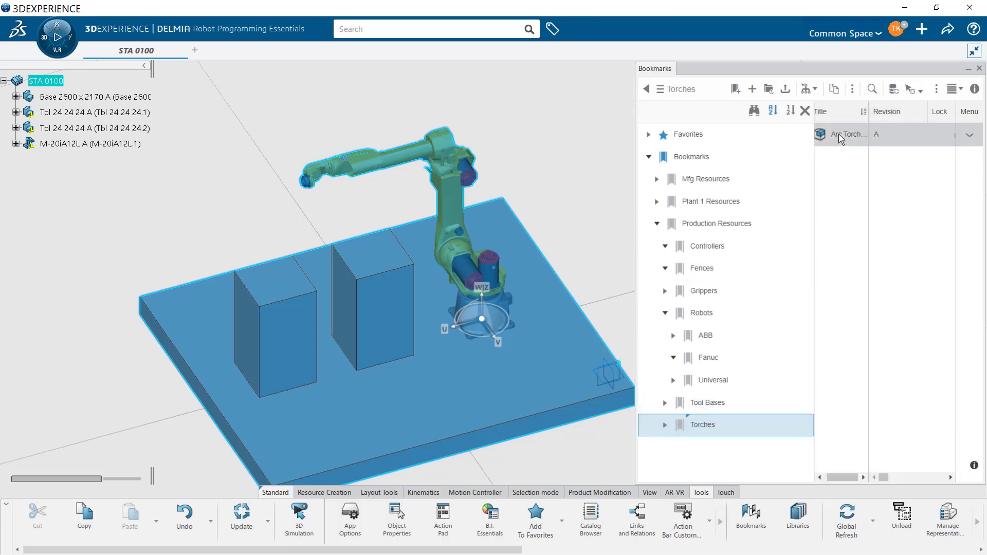
pyautogui.click(841, 139)
pyautogui.moveTo(841, 136); pyautogui.dragTo(46, 84)
pyautogui.doubleClick(46, 81)
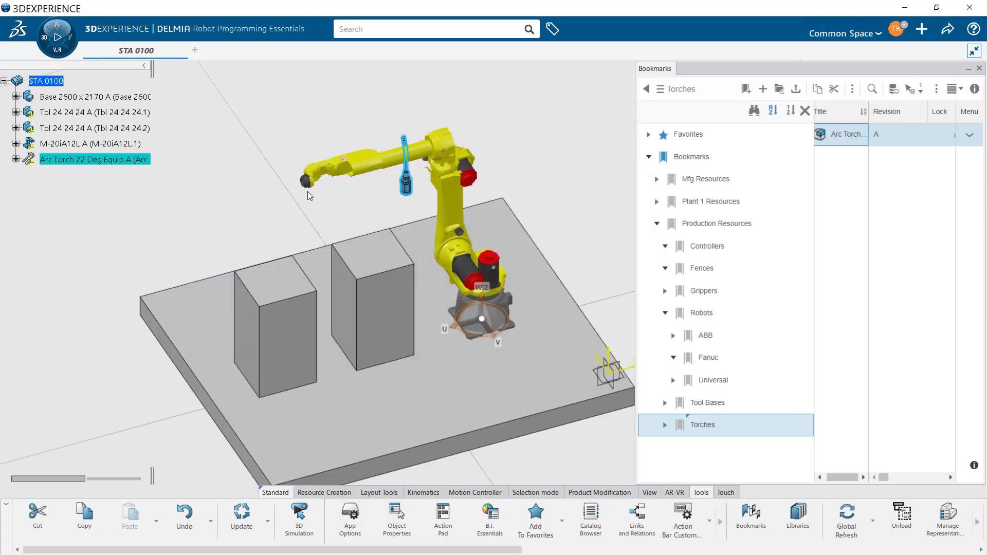
pyautogui.scroll(5, 427, 298)
pyautogui.scroll(-4, 439, 277)
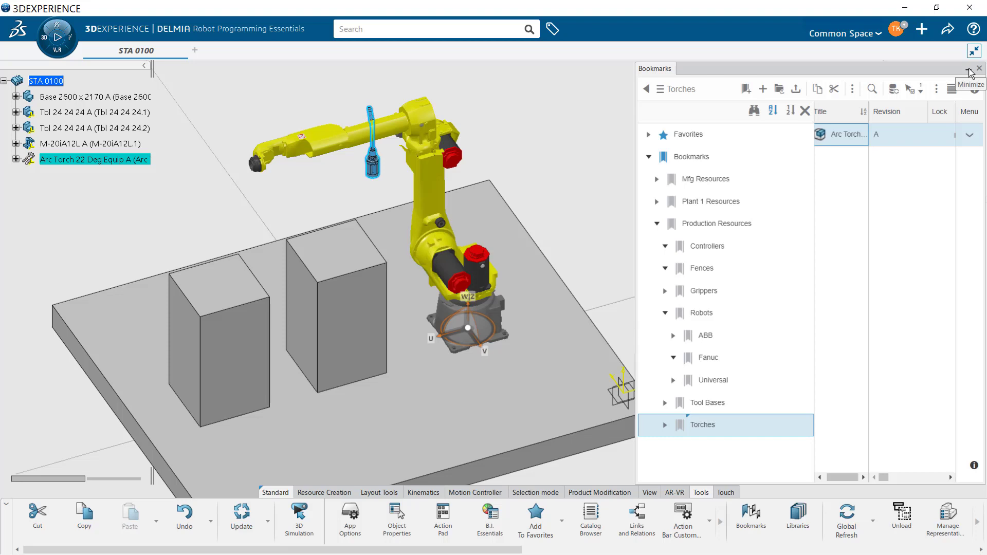
pyautogui.click(968, 70)
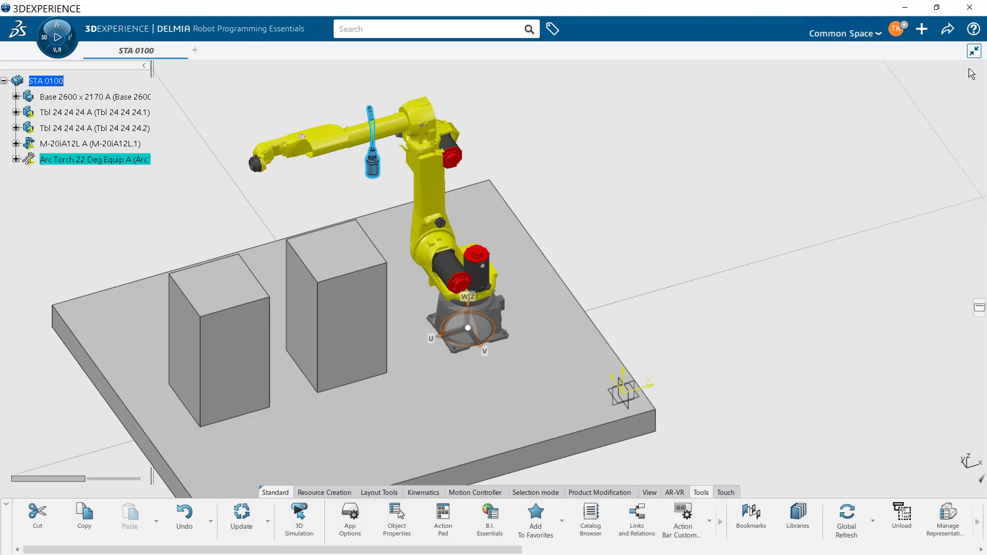
# Create a new Manufacturing Product as new content and close it without saving.
pyautogui.click(49, 81)
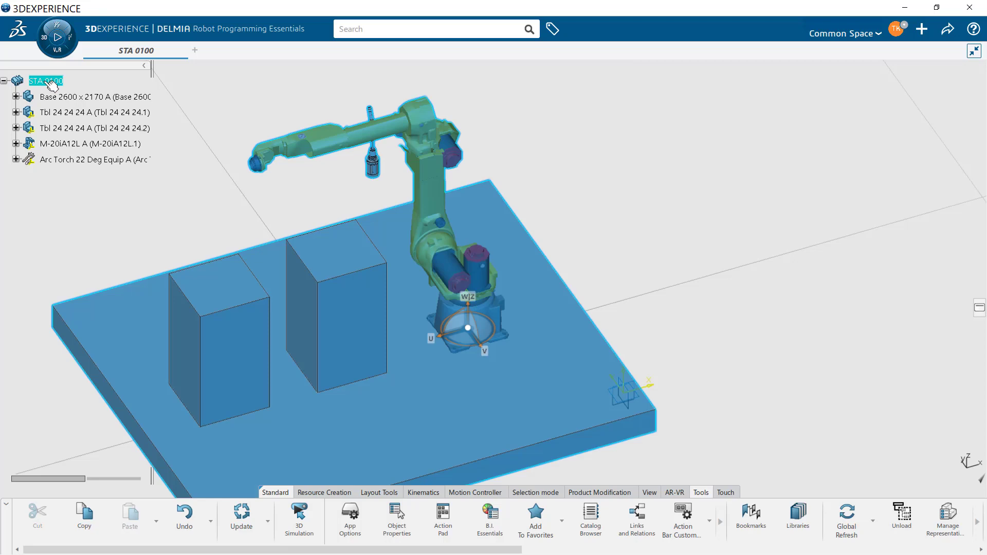
pyautogui.click(921, 29)
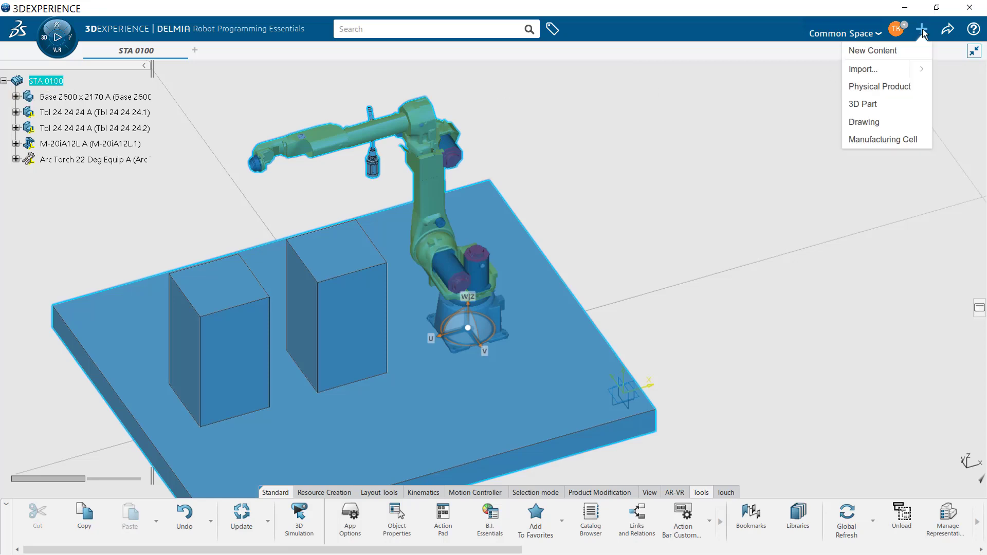
pyautogui.click(872, 52)
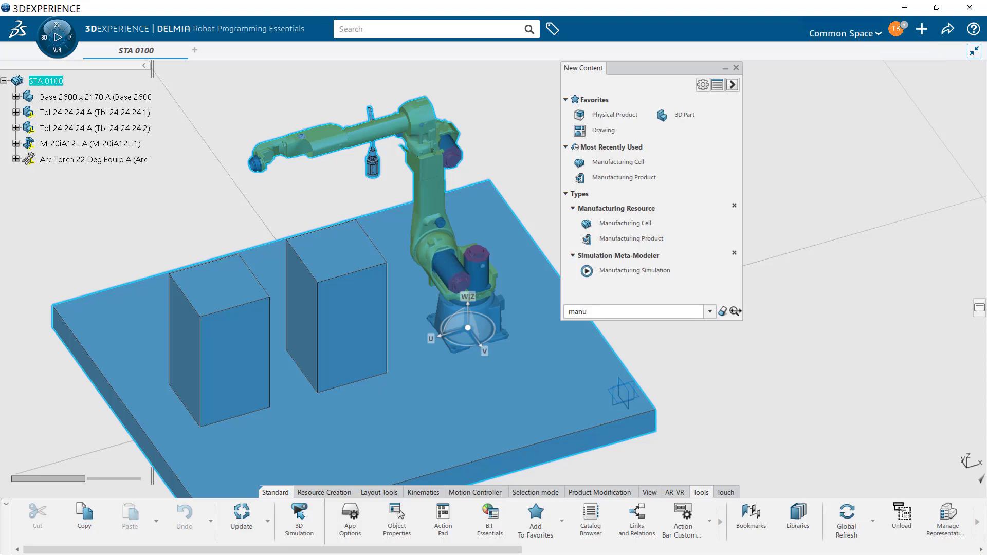
pyautogui.moveTo(664, 310); pyautogui.dragTo(563, 314)
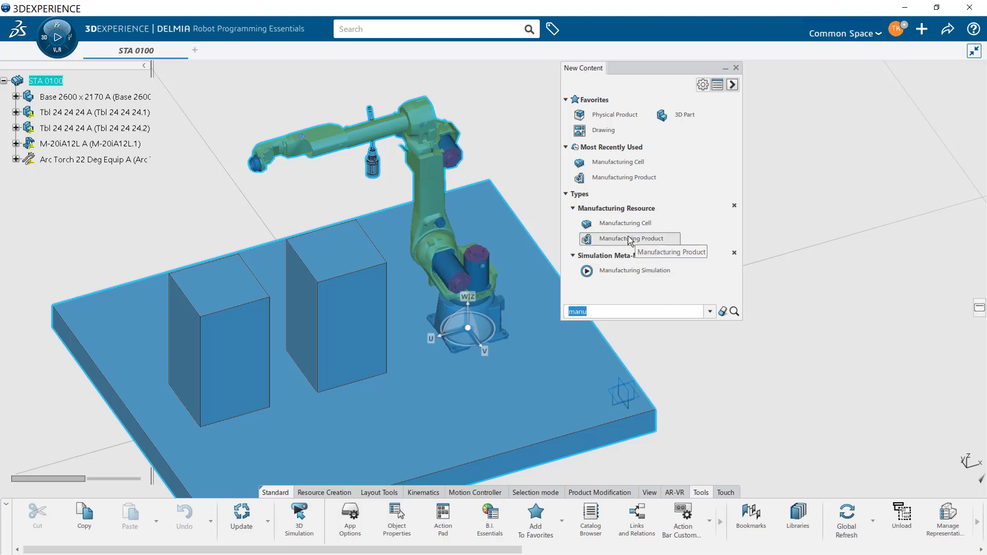
pyautogui.click(606, 310)
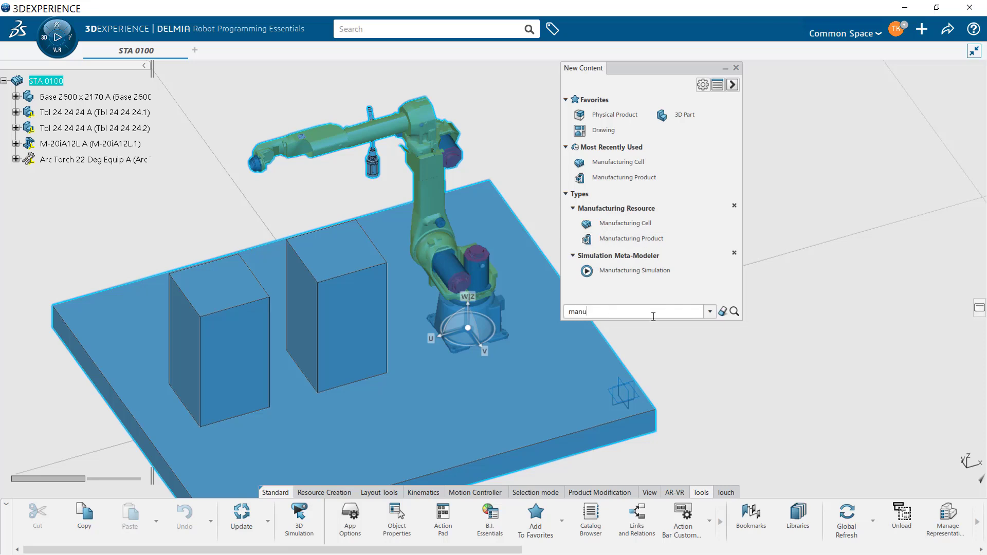
pyautogui.click(637, 239)
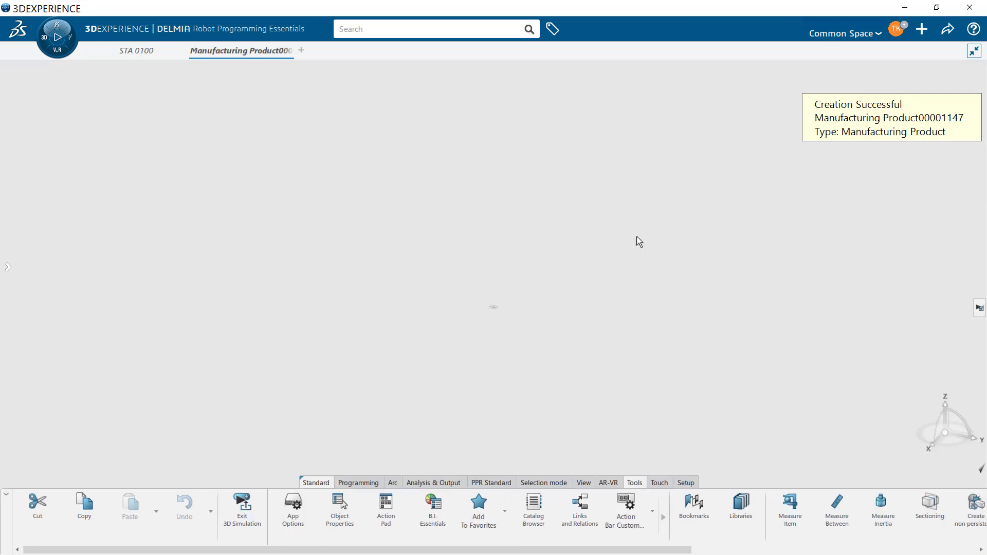
pyautogui.click(288, 50)
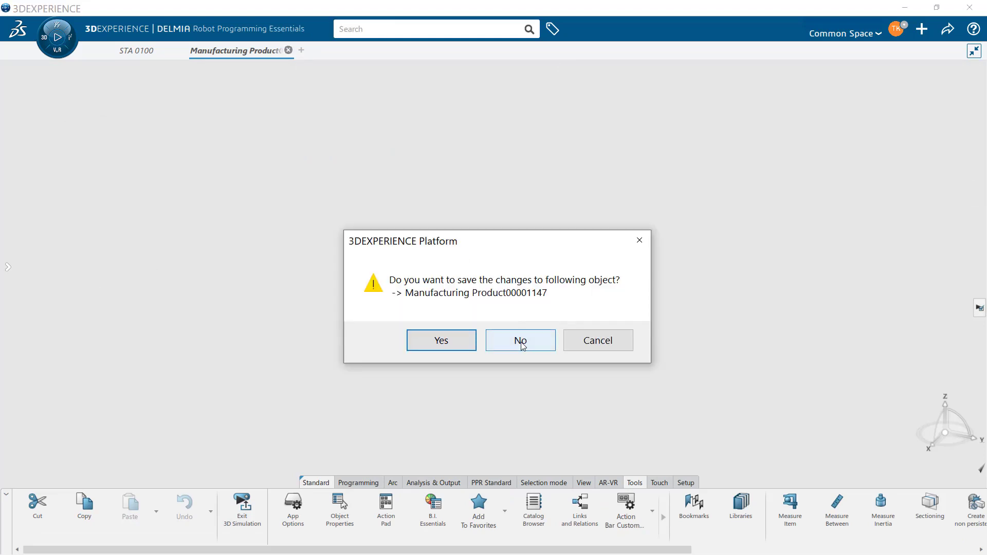
pyautogui.click(520, 341)
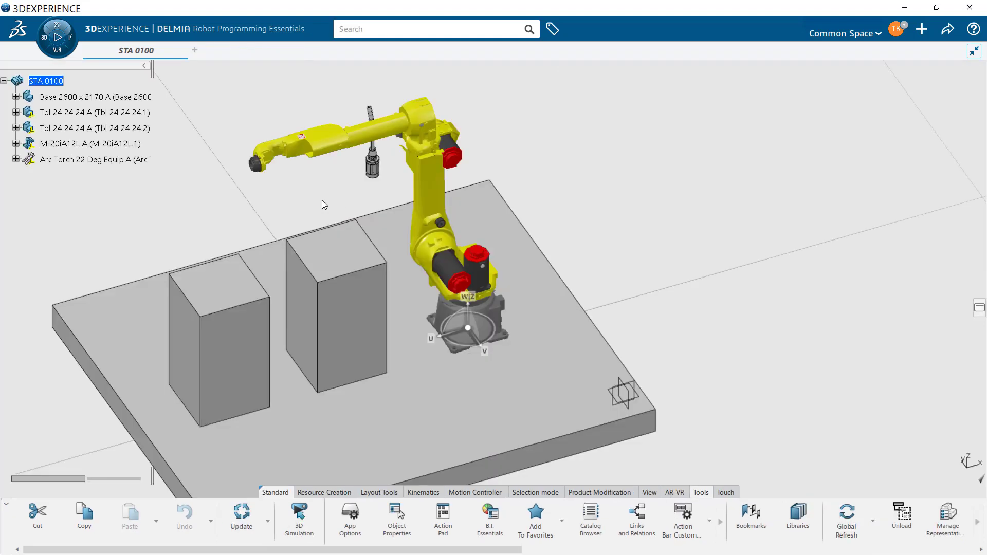
pyautogui.moveTo(450, 274); pyautogui.dragTo(564, 266, button='middle')
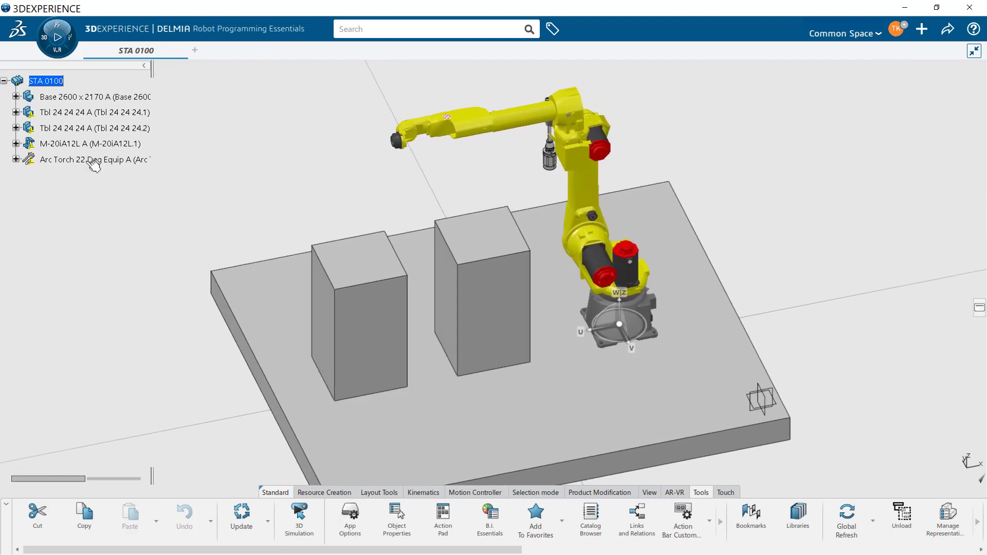
pyautogui.click(49, 82)
pyautogui.click(290, 184)
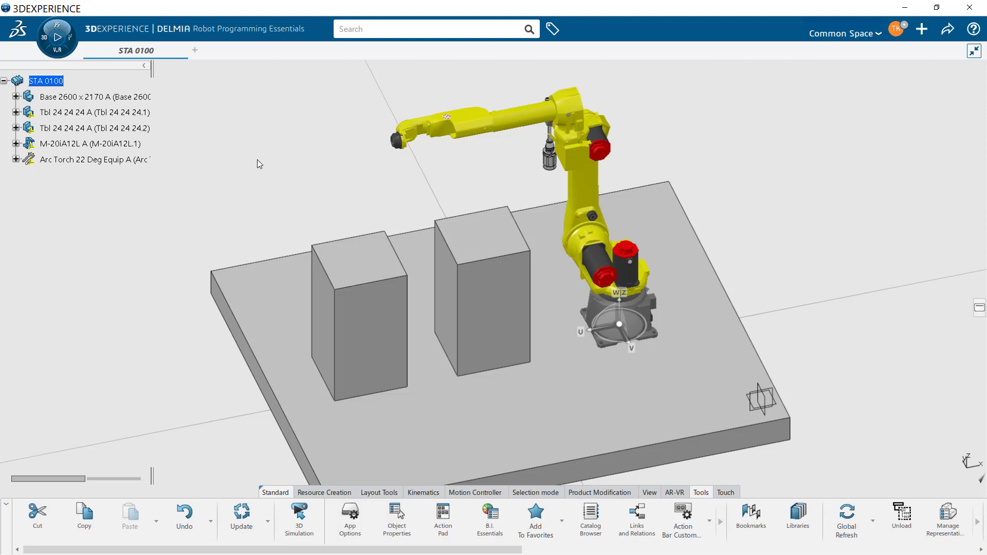
# Enter 3D Simulation for STA 0100, show the programming commands, and exit the simulation again.
pyautogui.click(299, 519)
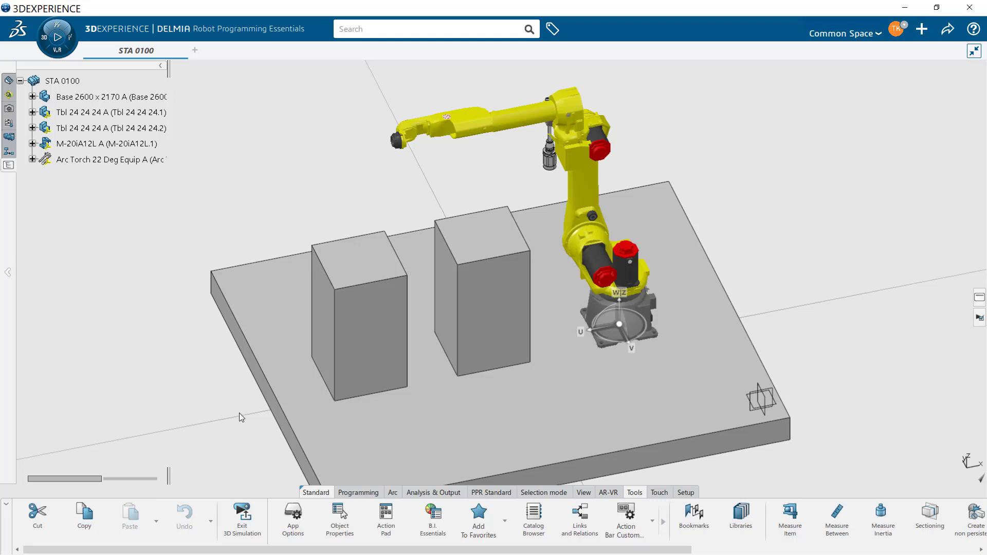
pyautogui.click(366, 496)
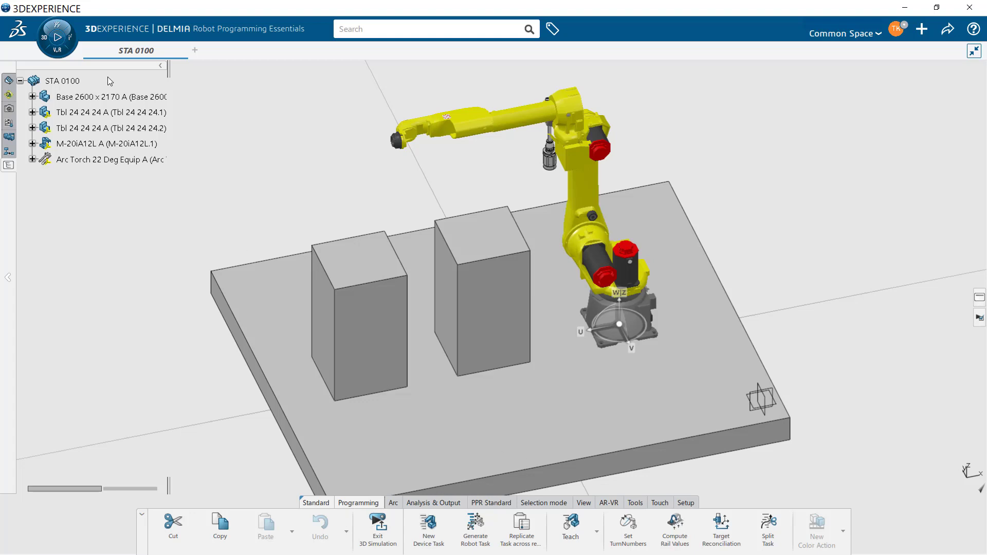
pyautogui.click(70, 81)
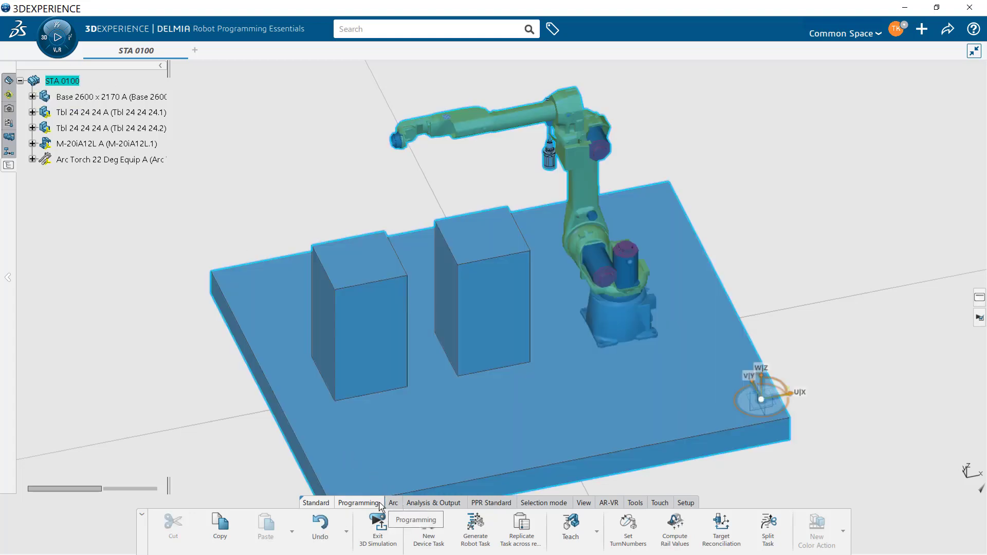
pyautogui.click(386, 536)
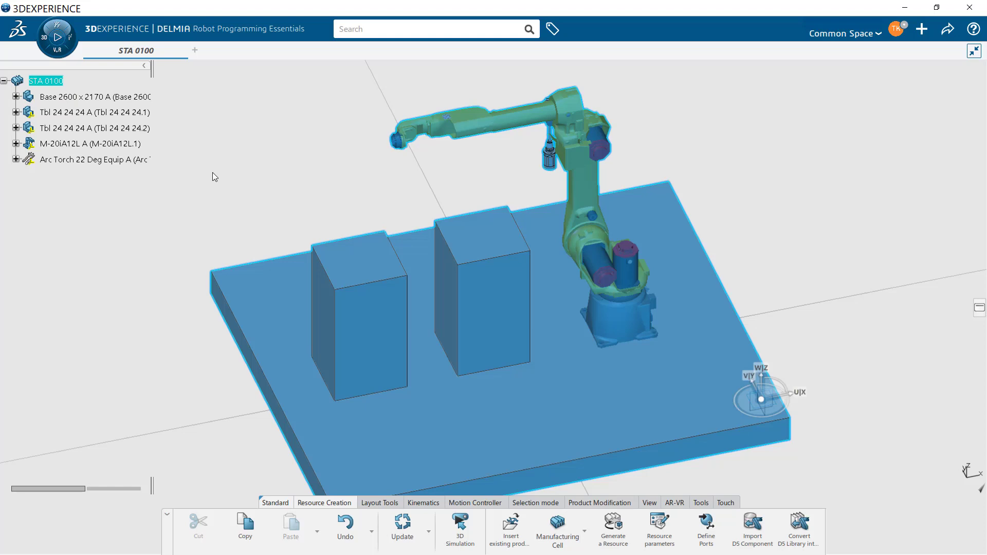
pyautogui.click(232, 170)
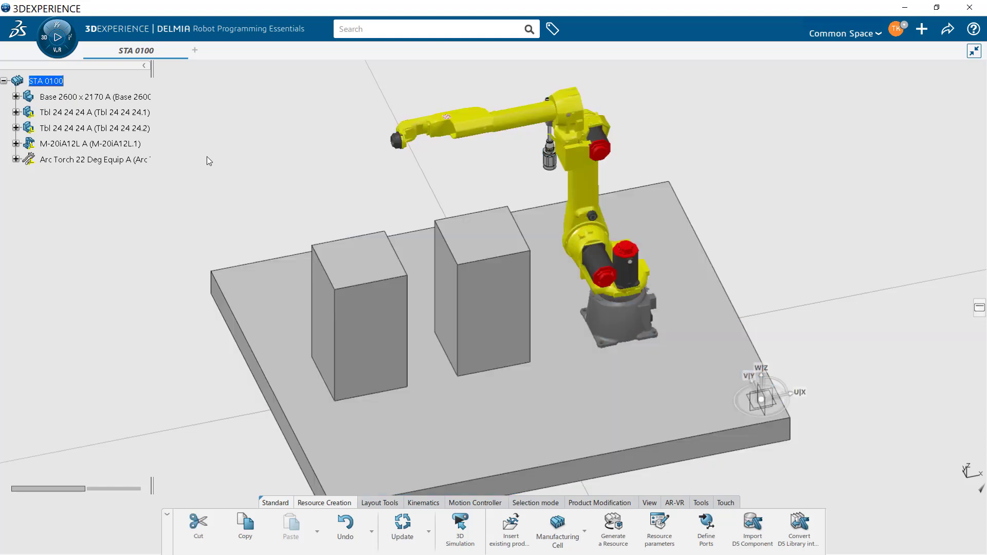
# Create a new Manufacturing Cell as new content in a separate tab and close it without saving.
pyautogui.click(196, 52)
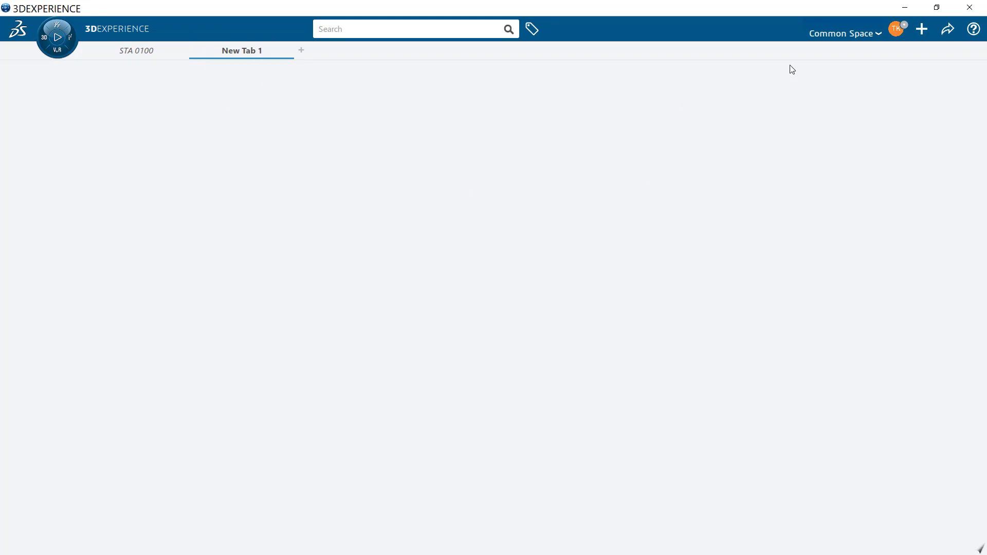
pyautogui.click(922, 30)
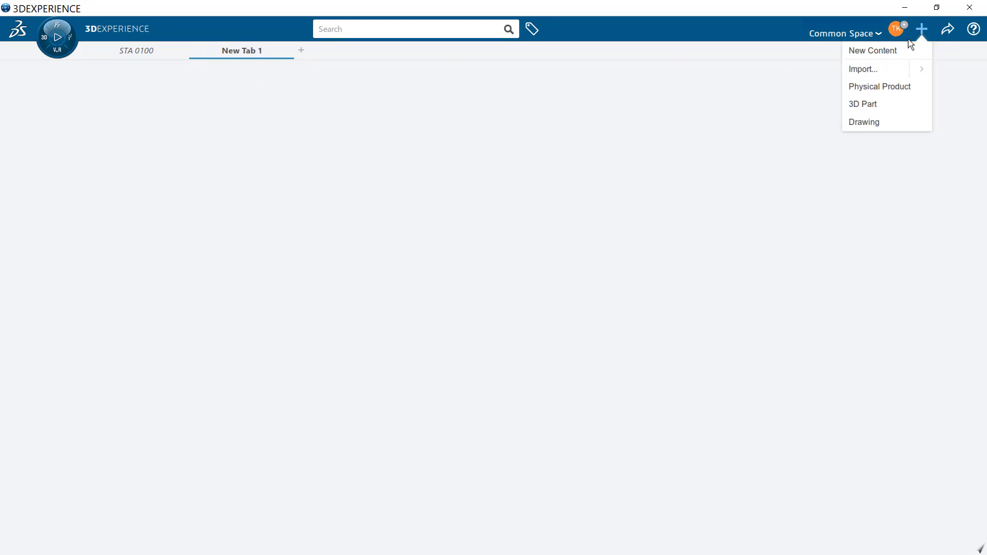
pyautogui.click(891, 53)
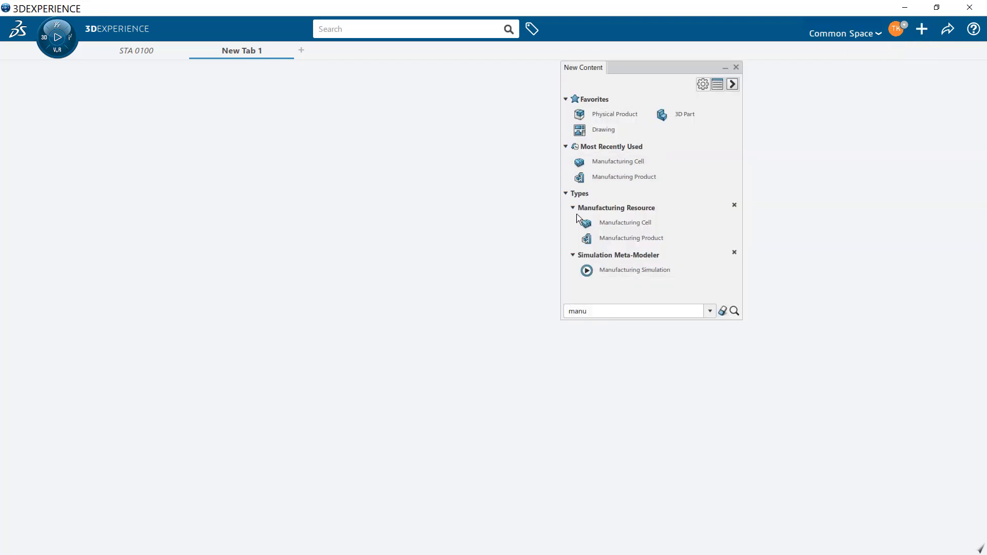
pyautogui.click(609, 226)
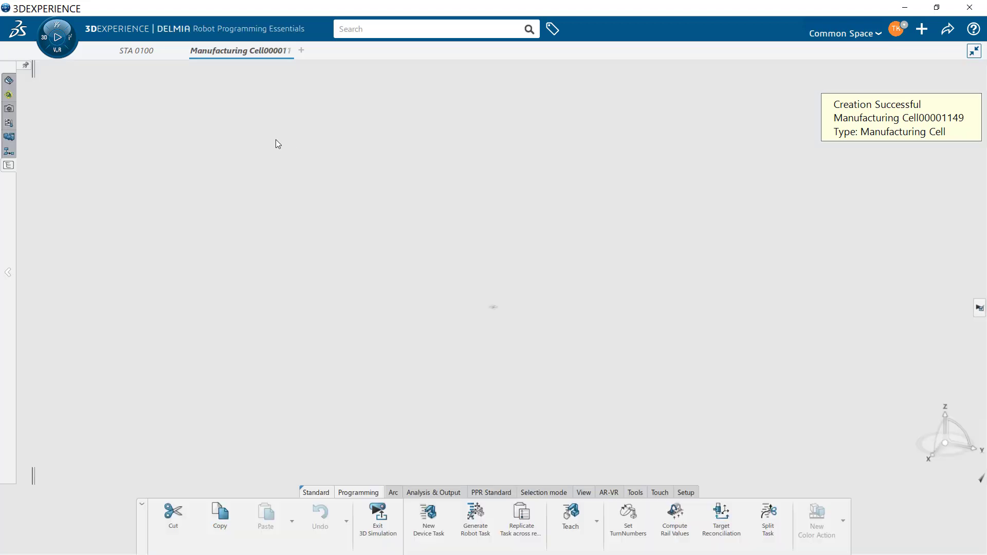
pyautogui.click(149, 82)
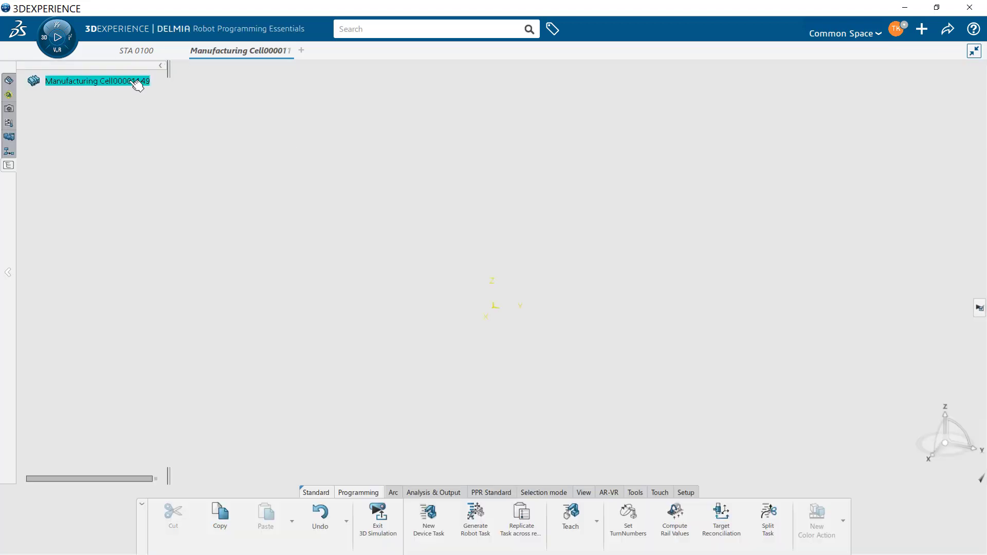
pyautogui.click(290, 50)
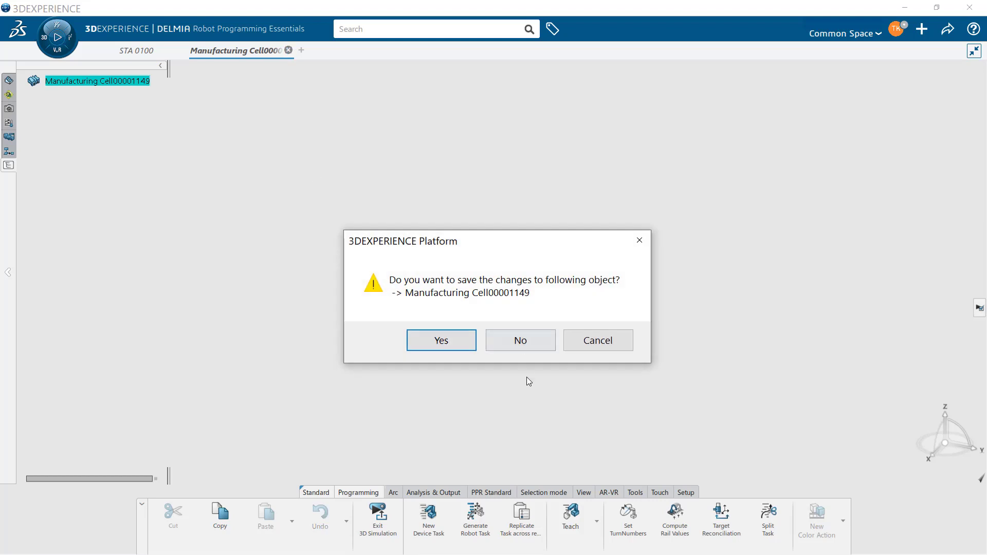
pyautogui.click(523, 340)
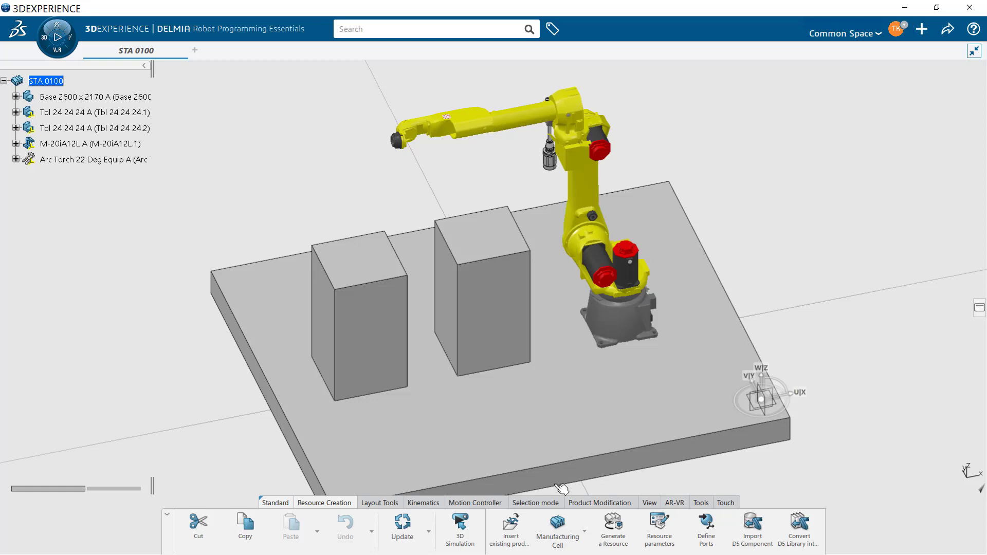
# Review the available resource types and insert a Manufacturing Cell titled Cell2 under STA 0100.
pyautogui.click(584, 531)
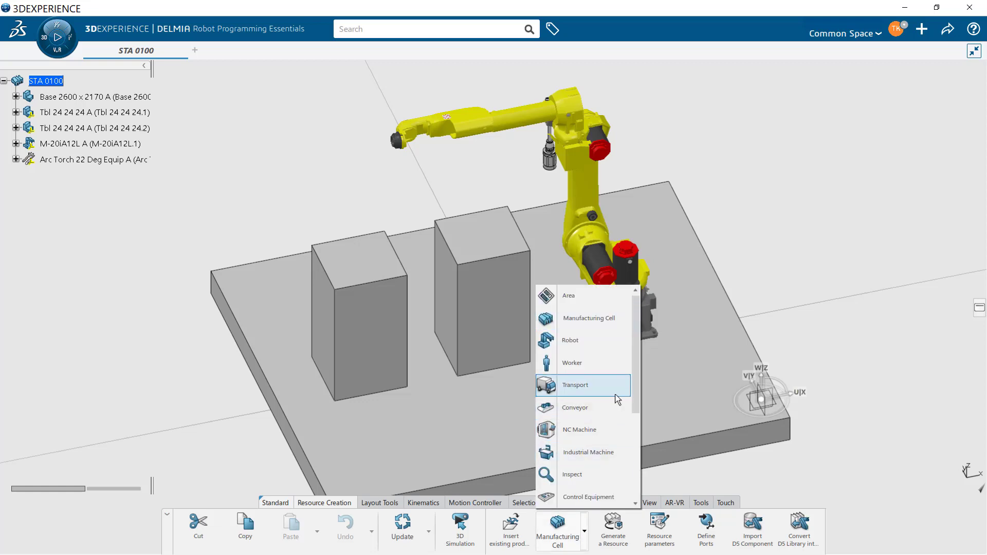
pyautogui.moveTo(636, 388); pyautogui.dragTo(645, 493)
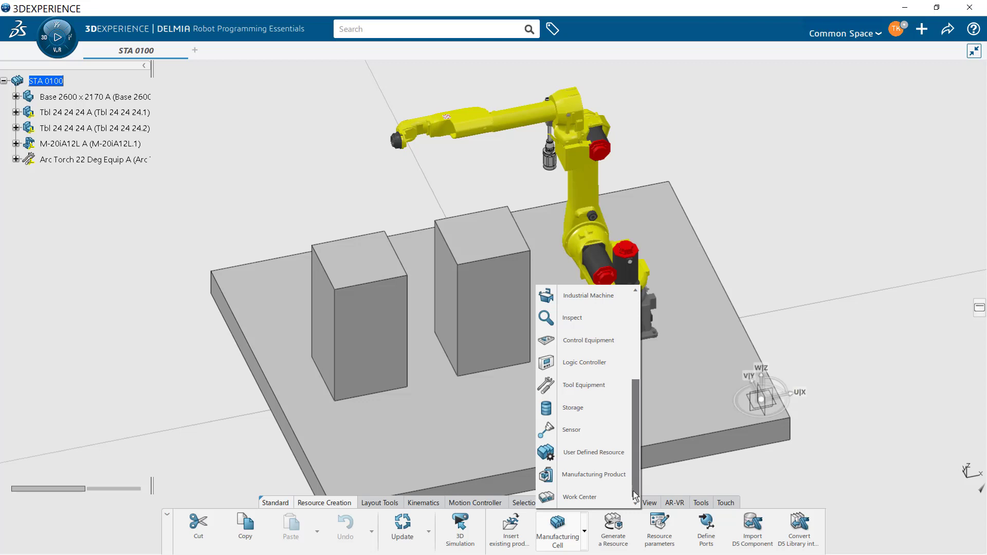
pyautogui.click(557, 537)
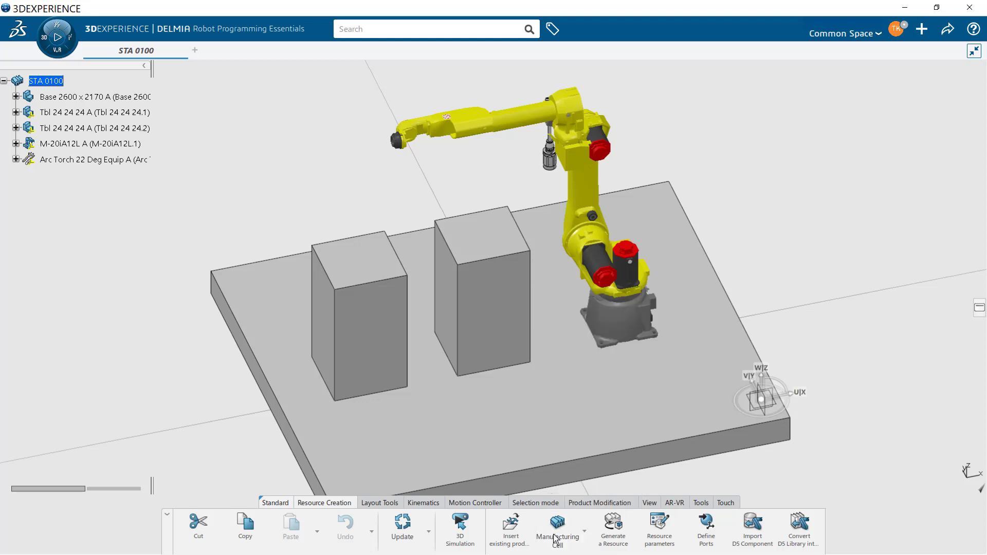
pyautogui.click(59, 83)
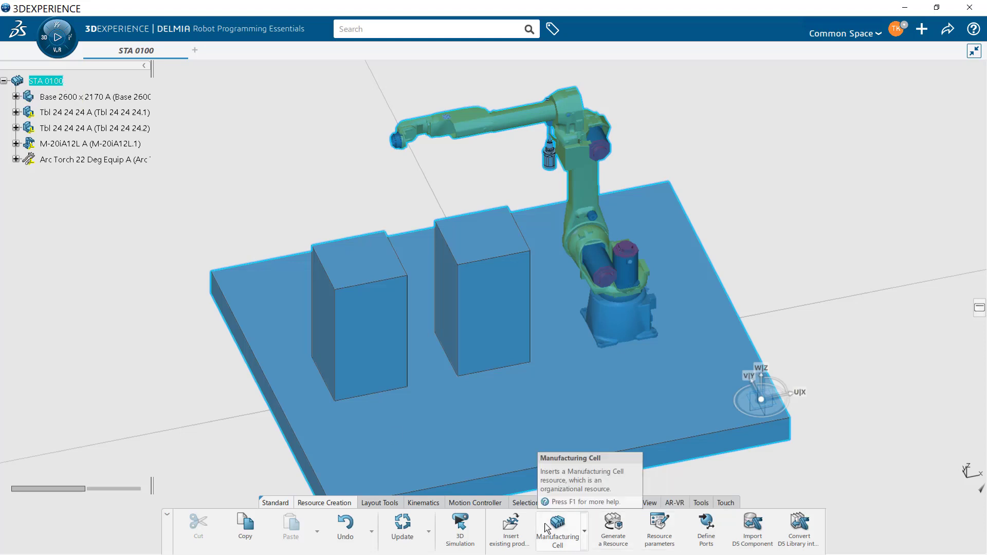
pyautogui.click(558, 533)
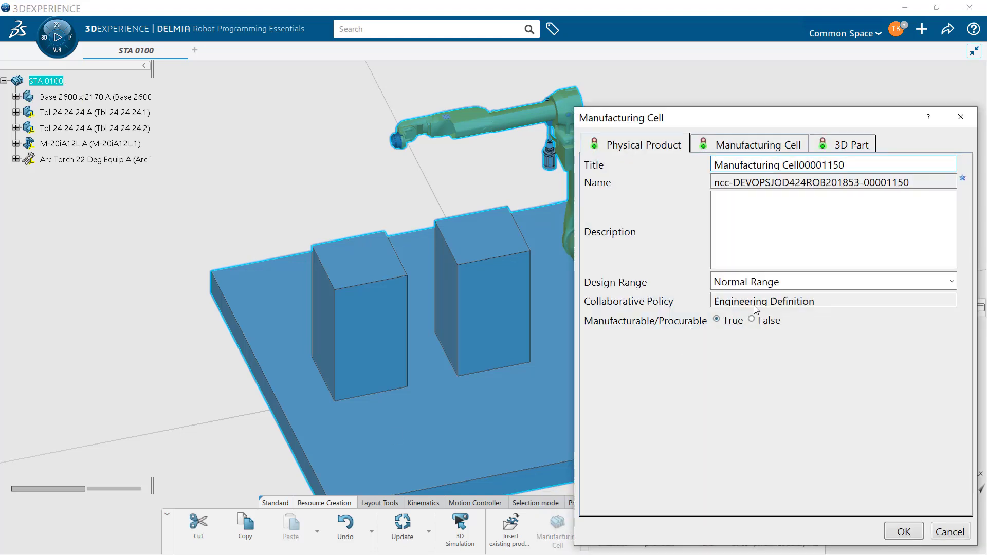
pyautogui.moveTo(863, 161); pyautogui.dragTo(705, 178)
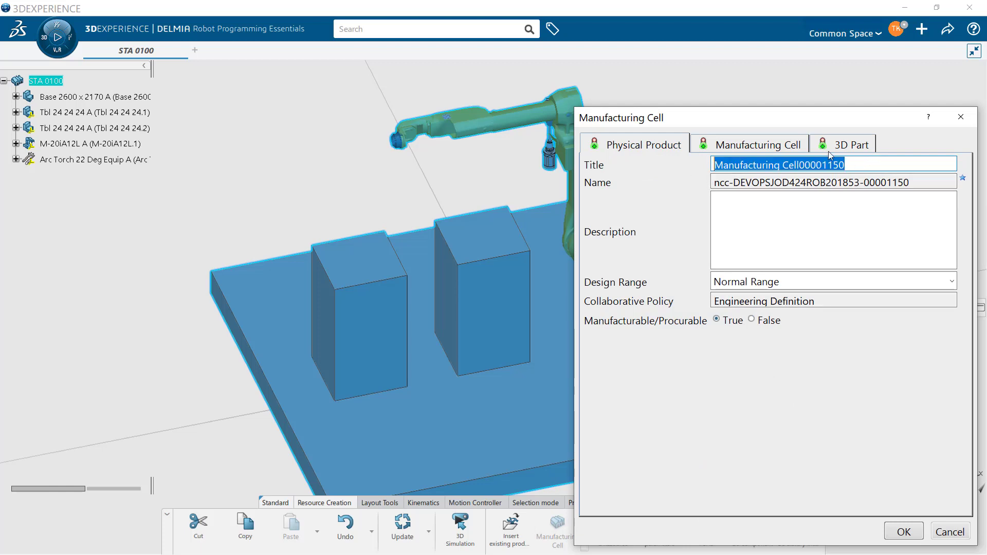
pyautogui.write('Cell2')
pyautogui.press('Return')
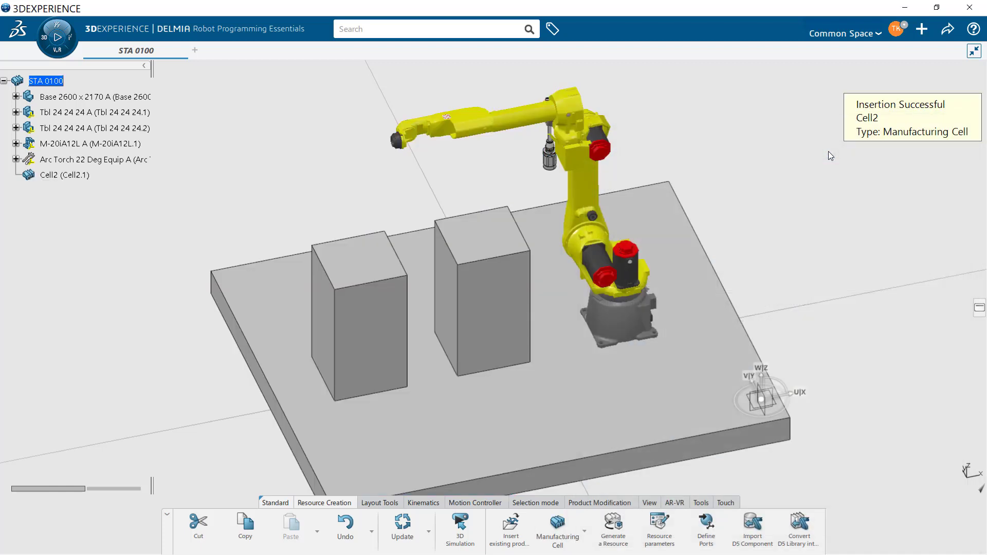
# Delete Cell2 from STA 0100, keeping its changes in a separate tab, and close that tab without saving.
pyautogui.rightClick(64, 178)
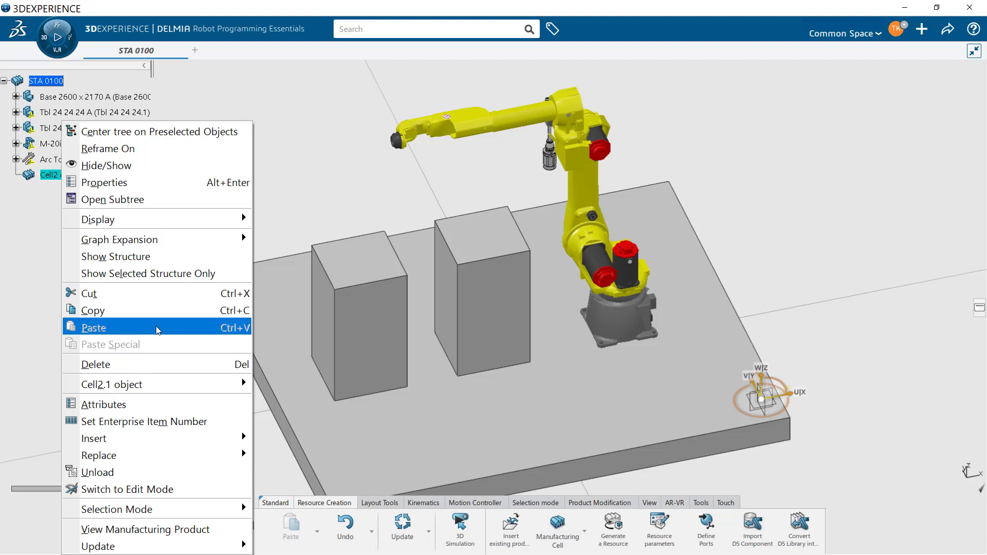
pyautogui.click(155, 363)
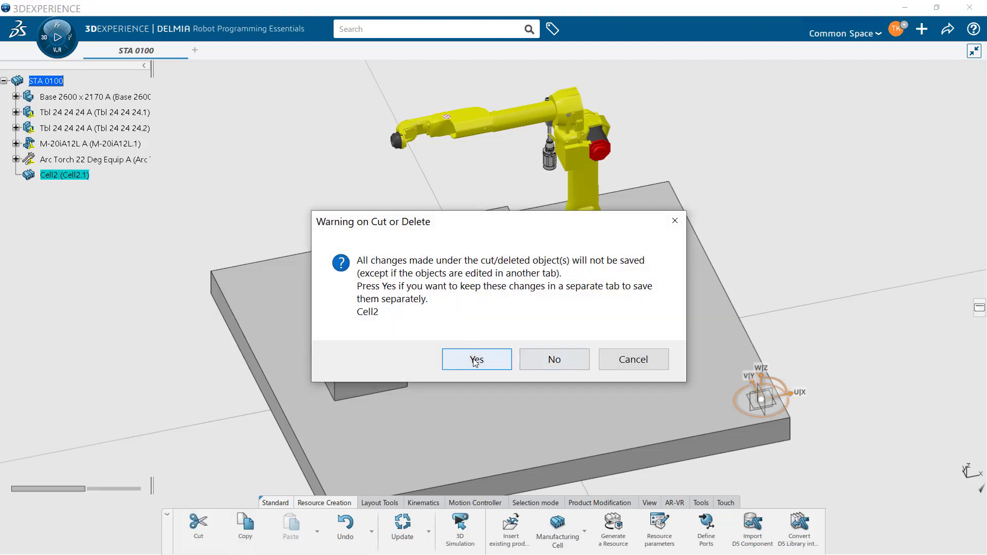
pyautogui.click(476, 359)
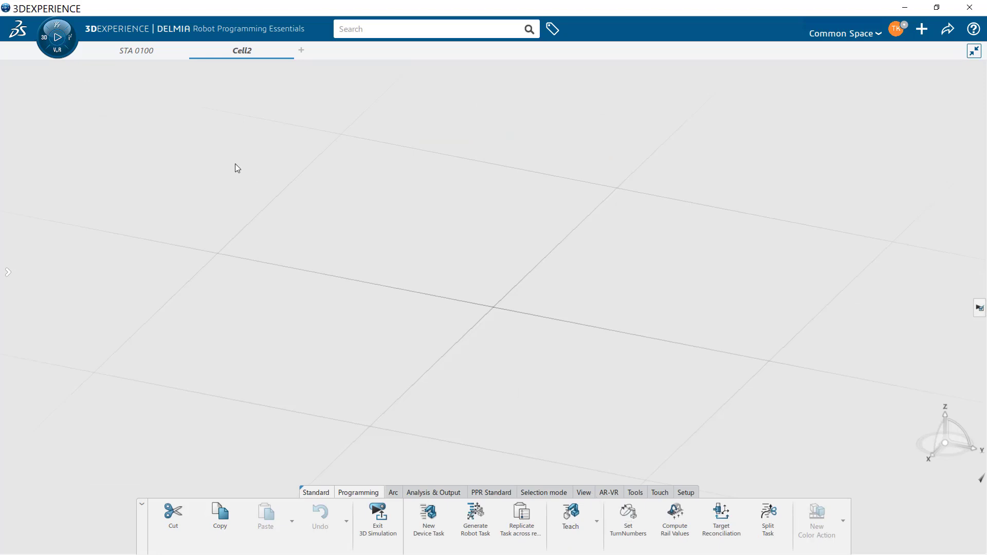
pyautogui.click(288, 50)
pyautogui.click(513, 340)
pyautogui.click(135, 50)
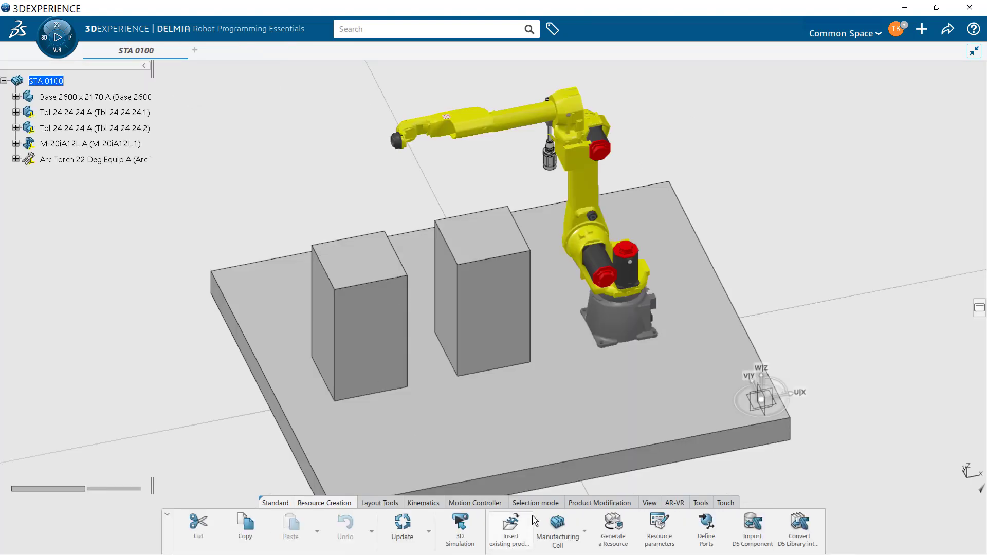
# Insert a Manufacturing Product titled Cntrl Arm under STA 0100.
pyautogui.click(585, 537)
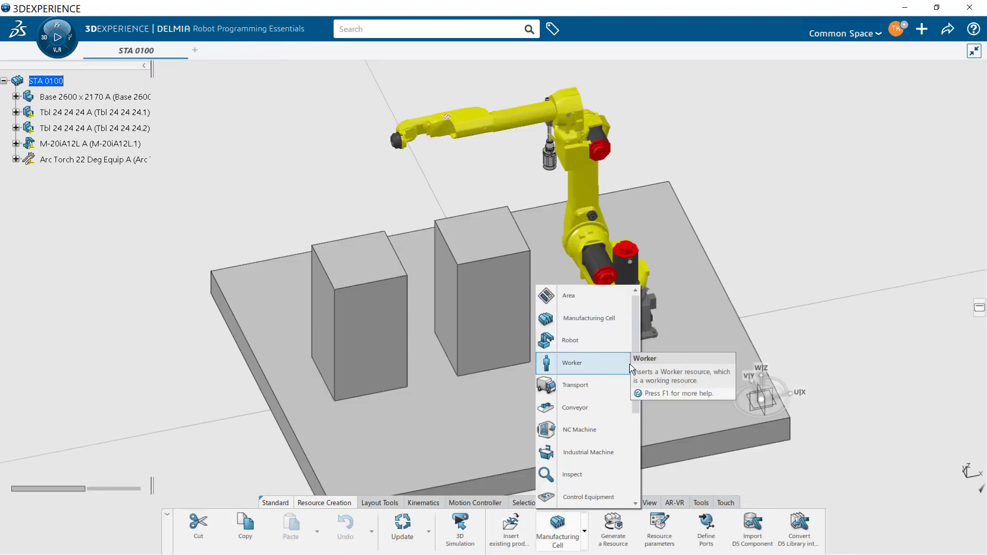
pyautogui.moveTo(634, 374); pyautogui.dragTo(633, 475)
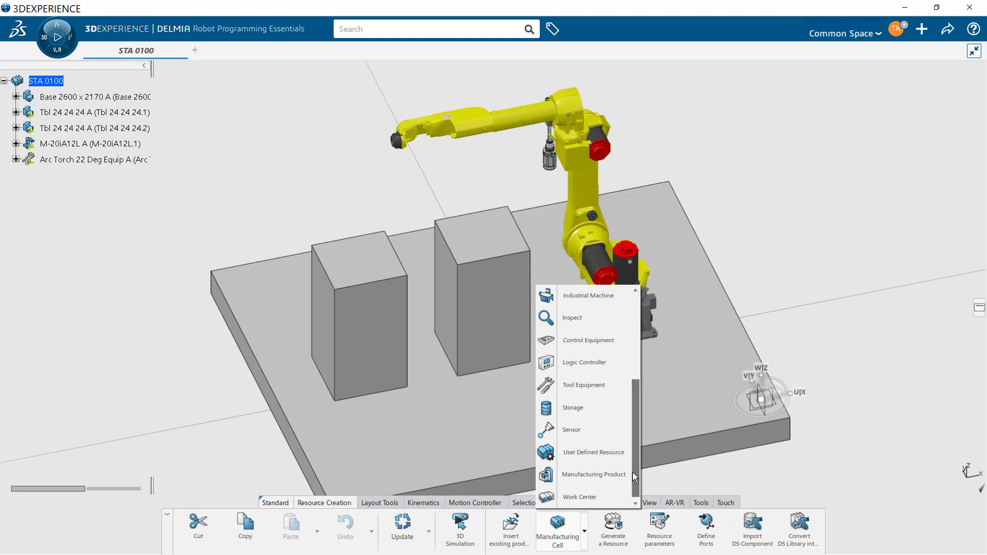
pyautogui.click(593, 474)
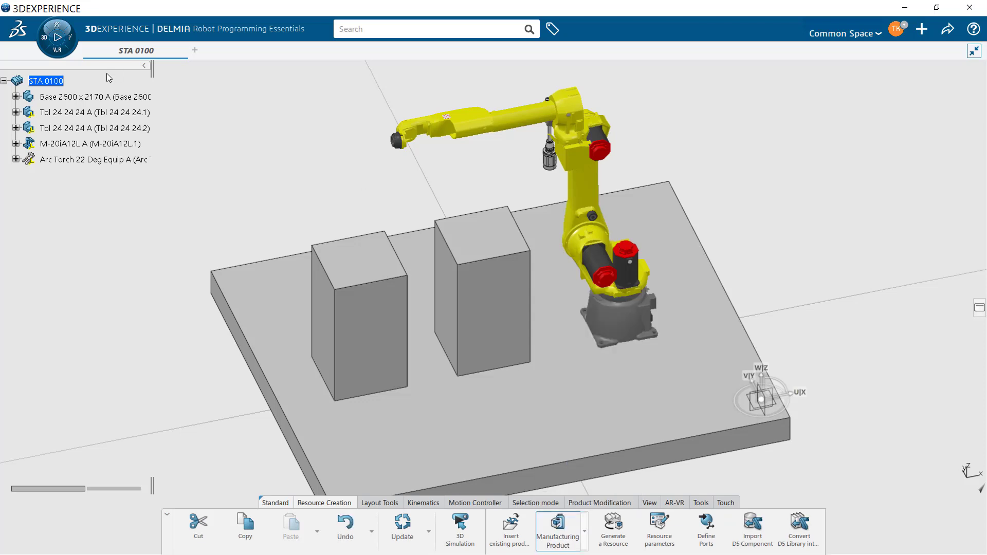
pyautogui.click(58, 83)
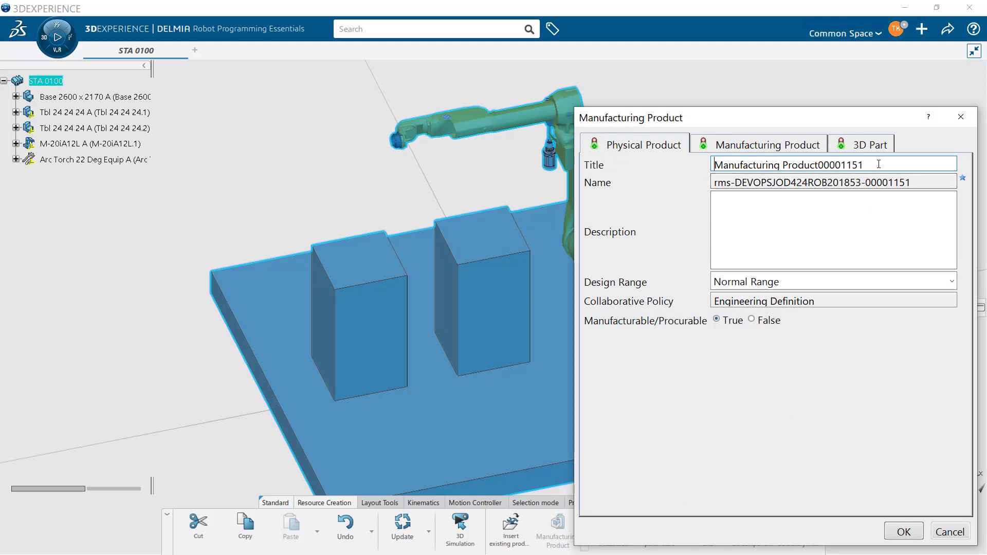
pyautogui.moveTo(863, 164); pyautogui.dragTo(651, 160)
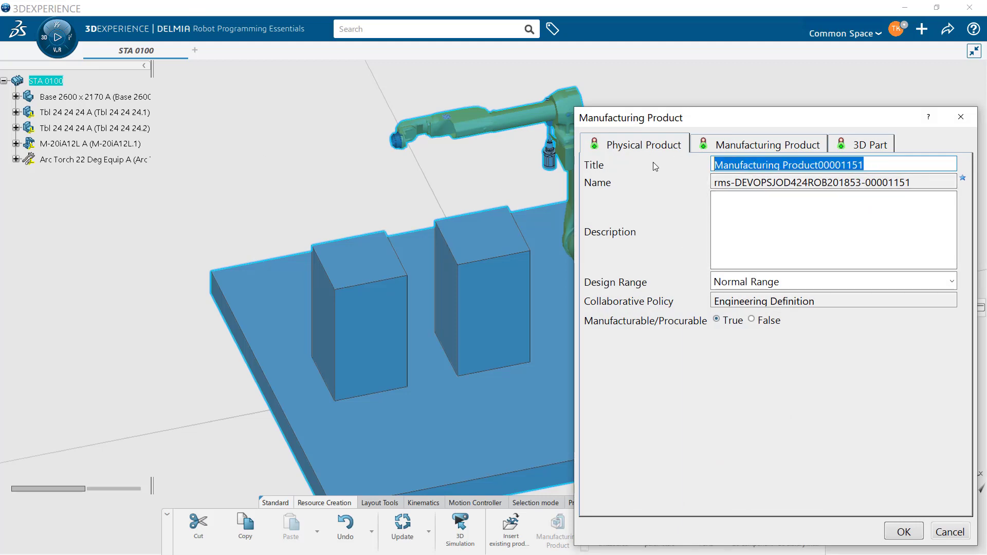
pyautogui.write('Cntrl Arm')
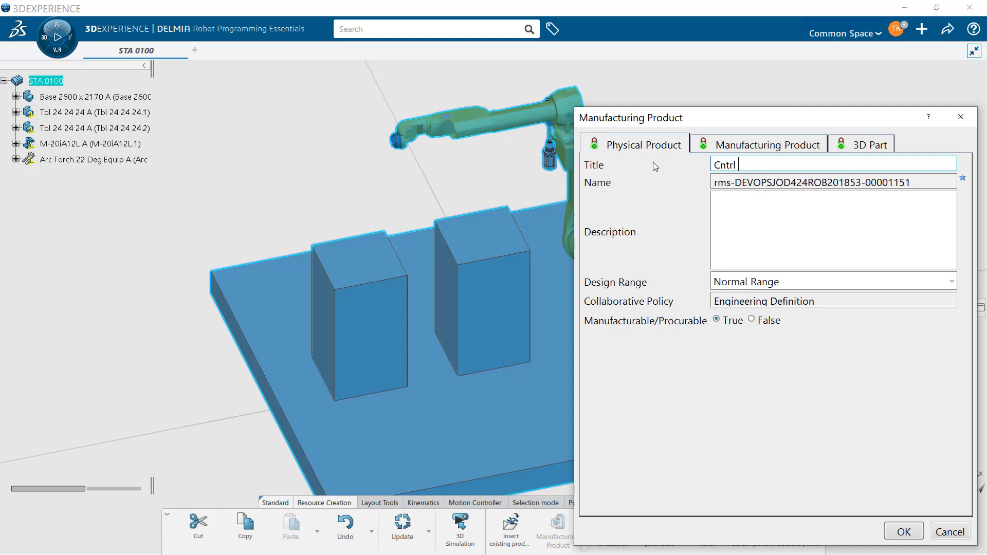
pyautogui.press('Return')
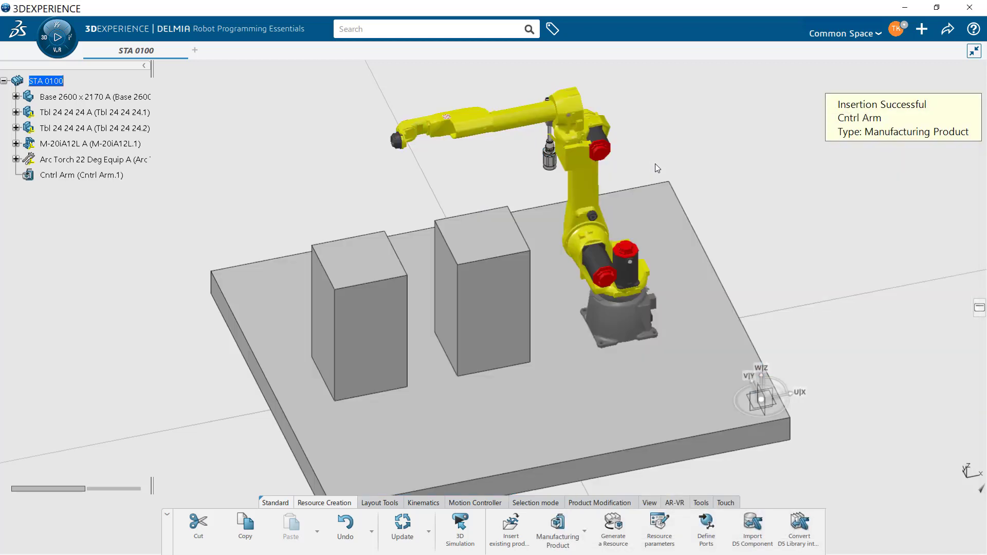
# Search for Arm, insert the existing product Cntrl Arm with Jig under Cntrl Arm, and expand that node in the tree.
pyautogui.click(103, 176)
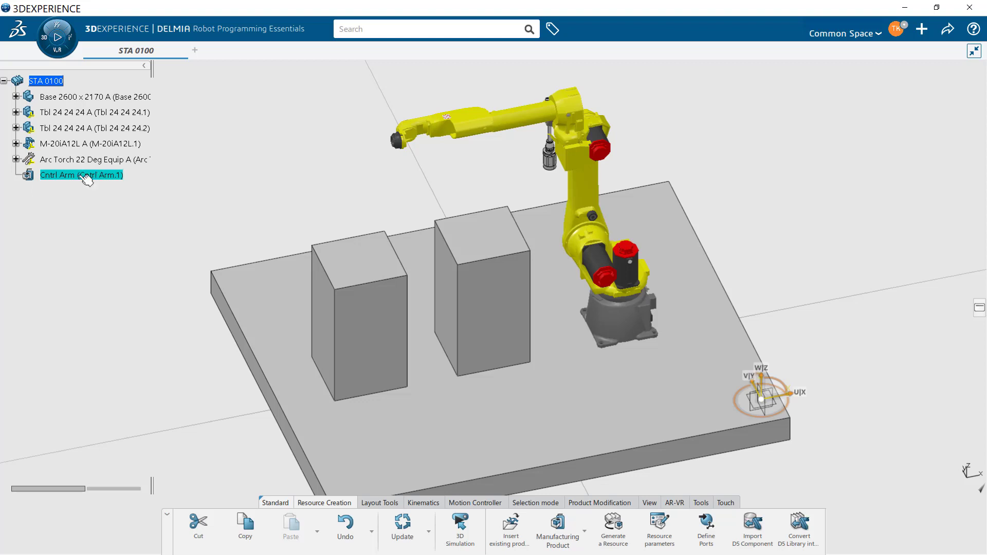
pyautogui.click(510, 528)
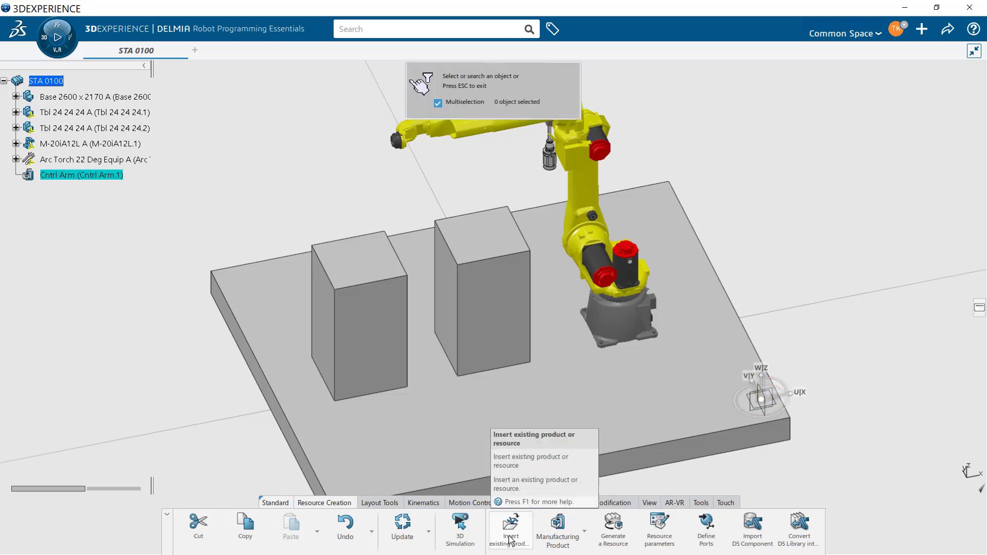
pyautogui.click(105, 176)
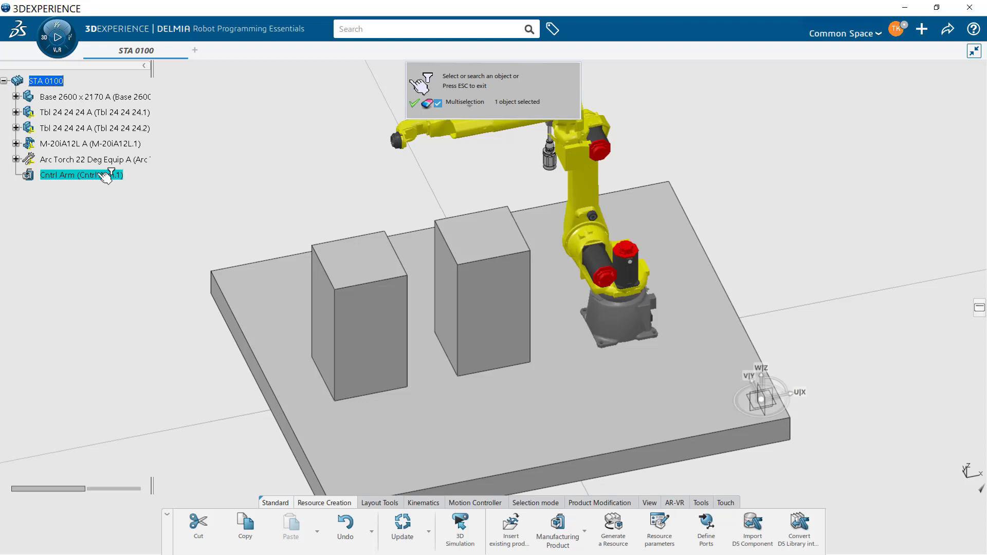
pyautogui.click(397, 28)
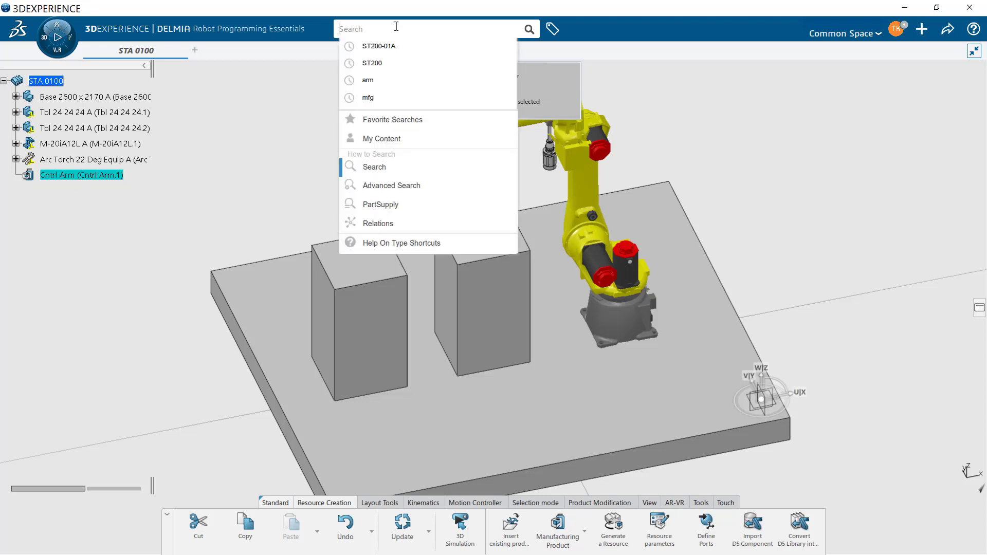
pyautogui.write('Arm')
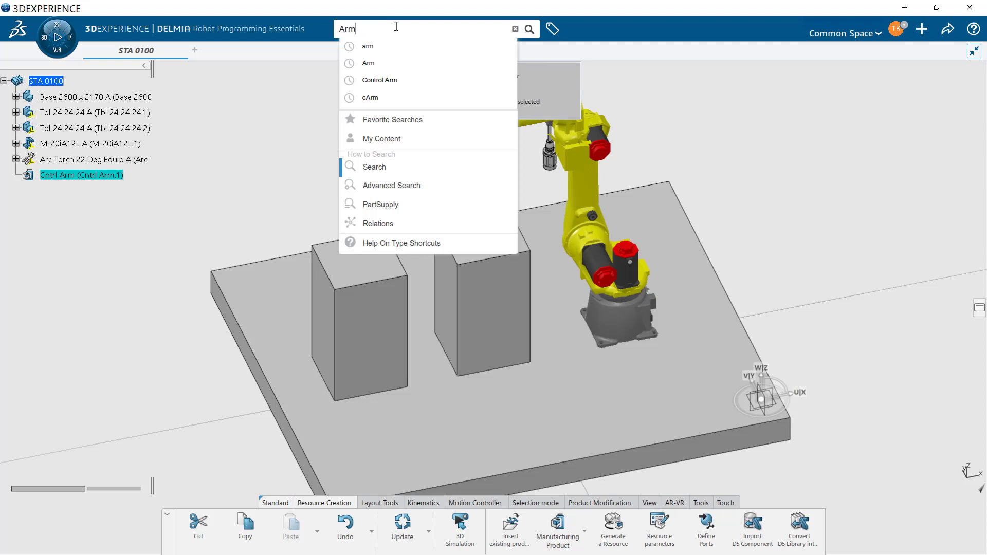
pyautogui.press('Return')
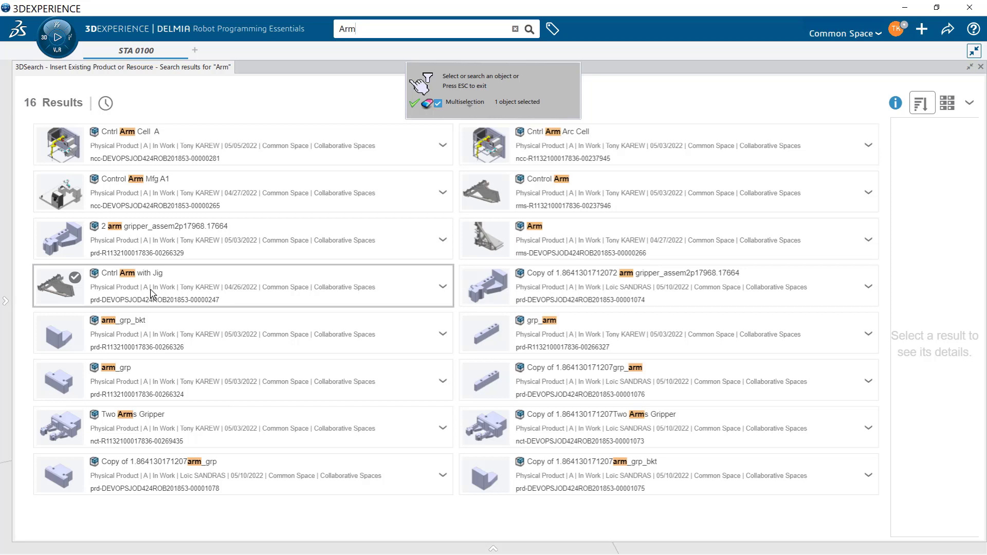
pyautogui.click(152, 293)
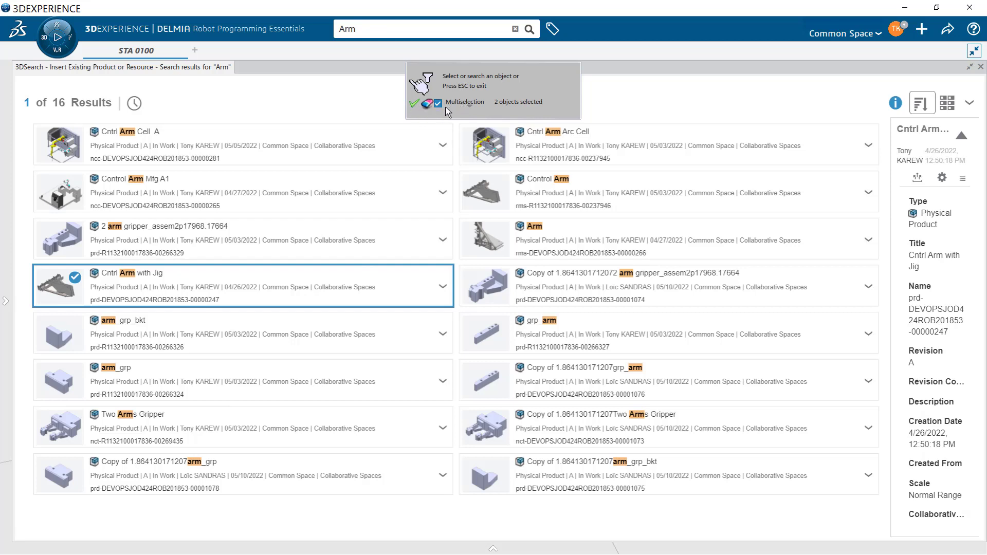
pyautogui.click(414, 106)
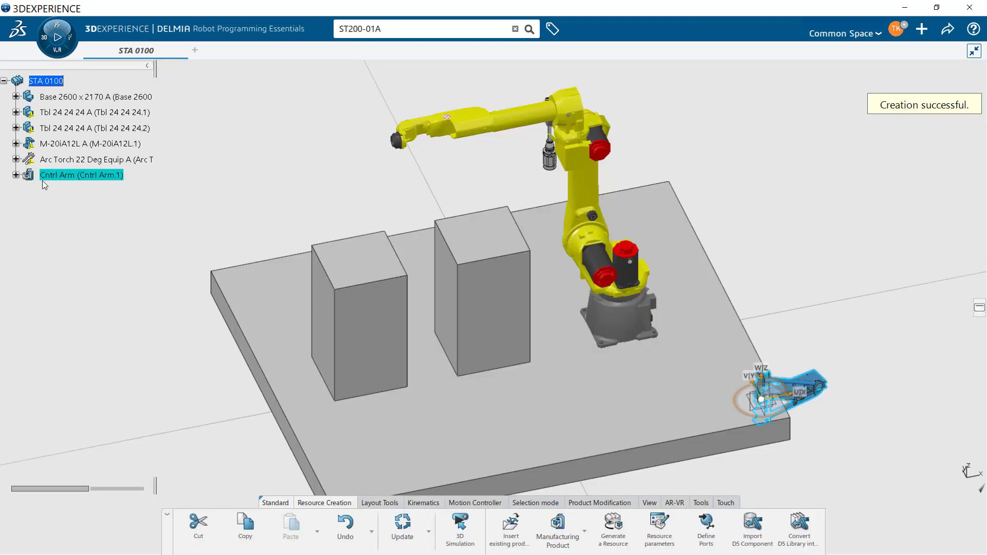
pyautogui.click(17, 175)
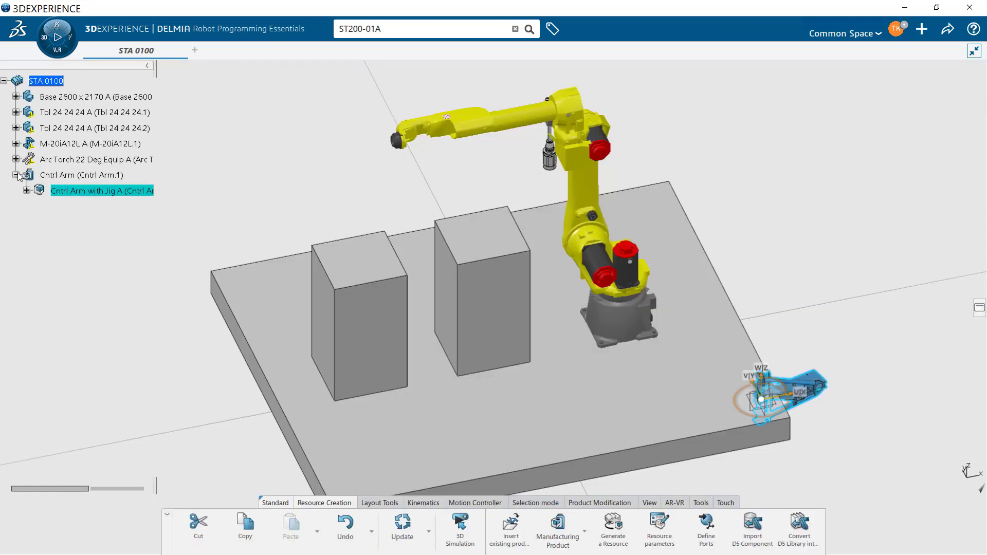
pyautogui.middleClick(779, 390)
pyautogui.moveTo(611, 389); pyautogui.dragTo(560, 348, button='middle')
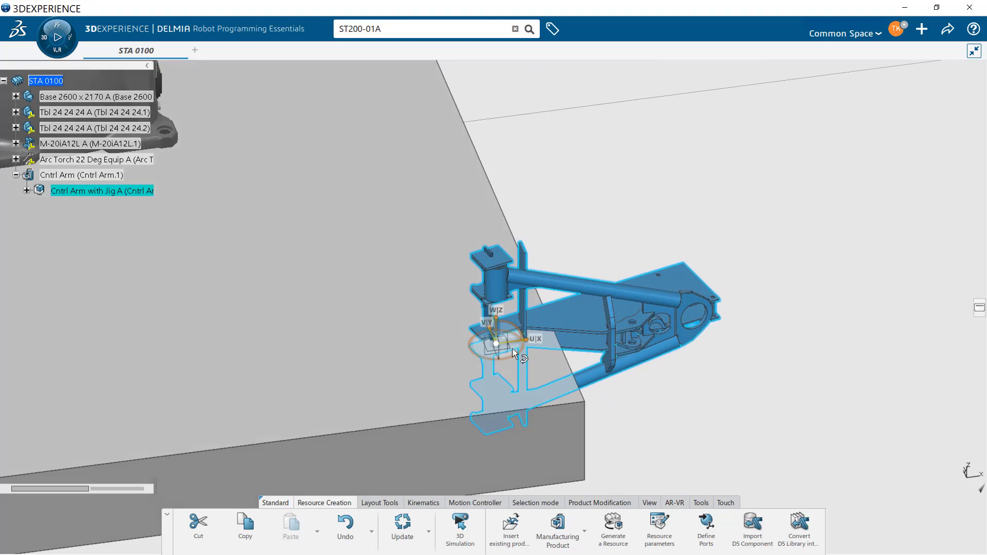
# Lift Cntrl Arm with Jig off the corner of the base platform and reorient it in 90-degree rotations.
pyautogui.moveTo(498, 325); pyautogui.dragTo(451, 241)
pyautogui.keyDown('ctrl'); pyautogui.moveTo(451, 241); pyautogui.dragTo(494, 401, button='middle'); pyautogui.keyUp('ctrl')
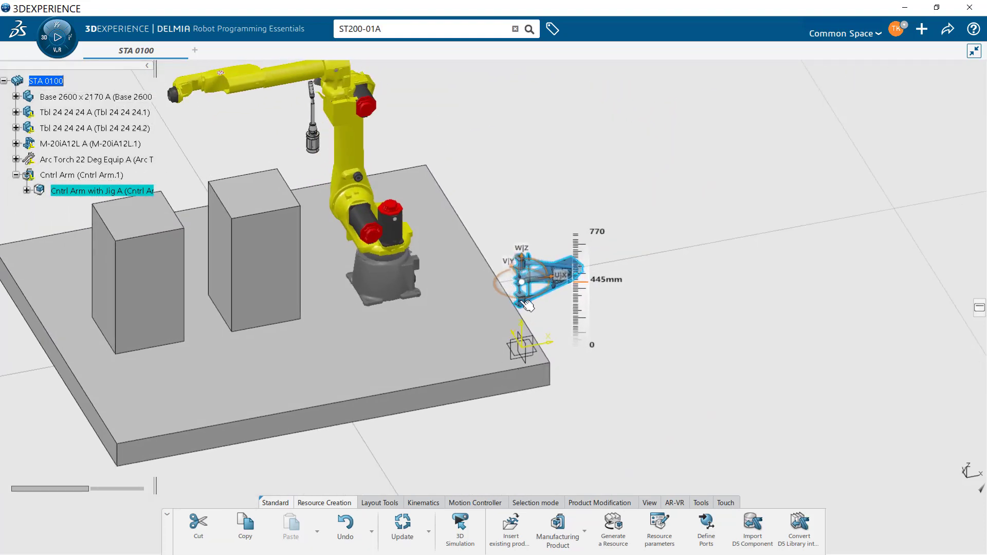
pyautogui.moveTo(534, 277); pyautogui.dragTo(529, 192)
pyautogui.moveTo(541, 185); pyautogui.dragTo(493, 296, button='middle')
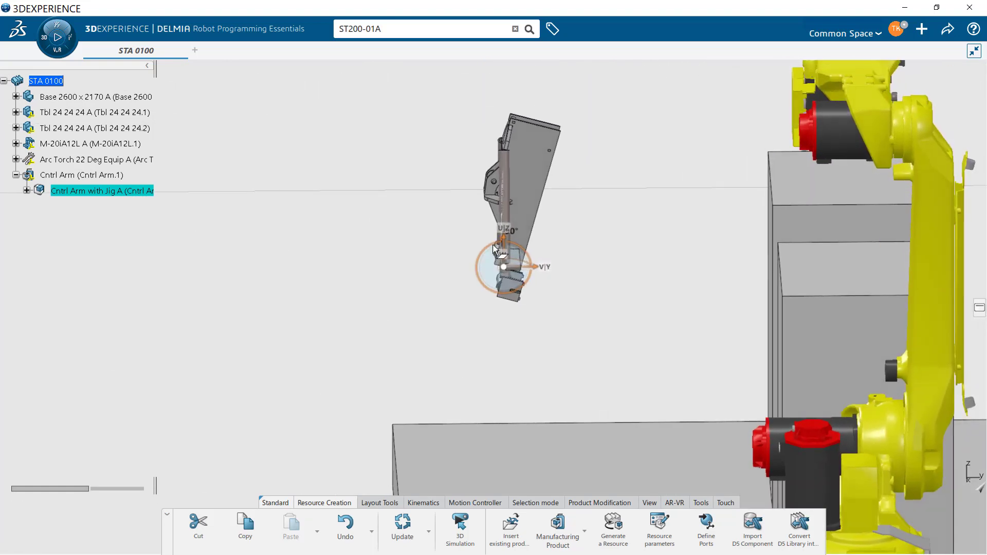
pyautogui.moveTo(495, 242); pyautogui.dragTo(561, 250)
# Move the control arm across the station to a position above the table beside the robot.
pyautogui.moveTo(585, 296); pyautogui.dragTo(870, 384, button='middle')
pyautogui.moveTo(713, 366); pyautogui.dragTo(748, 250, button='middle')
pyautogui.moveTo(748, 252); pyautogui.dragTo(319, 337)
pyautogui.moveTo(405, 369); pyautogui.dragTo(350, 437, button='middle')
pyautogui.moveTo(329, 439); pyautogui.dragTo(463, 225)
pyautogui.moveTo(441, 331); pyautogui.dragTo(535, 213, button='middle')
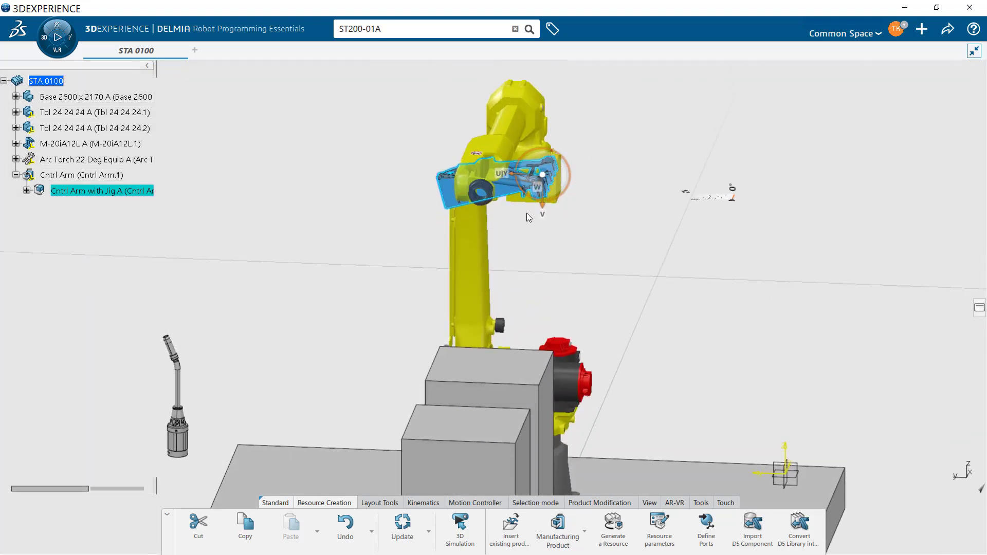
# Lower the control arm to the table top, at about X -1280 mm, Y 705 mm and Z 897 mm.
pyautogui.moveTo(547, 211); pyautogui.dragTo(552, 366)
pyautogui.moveTo(552, 369); pyautogui.dragTo(651, 312, button='middle')
pyautogui.moveTo(621, 375); pyautogui.dragTo(557, 336, button='middle')
pyautogui.scroll(8, 609, 316)
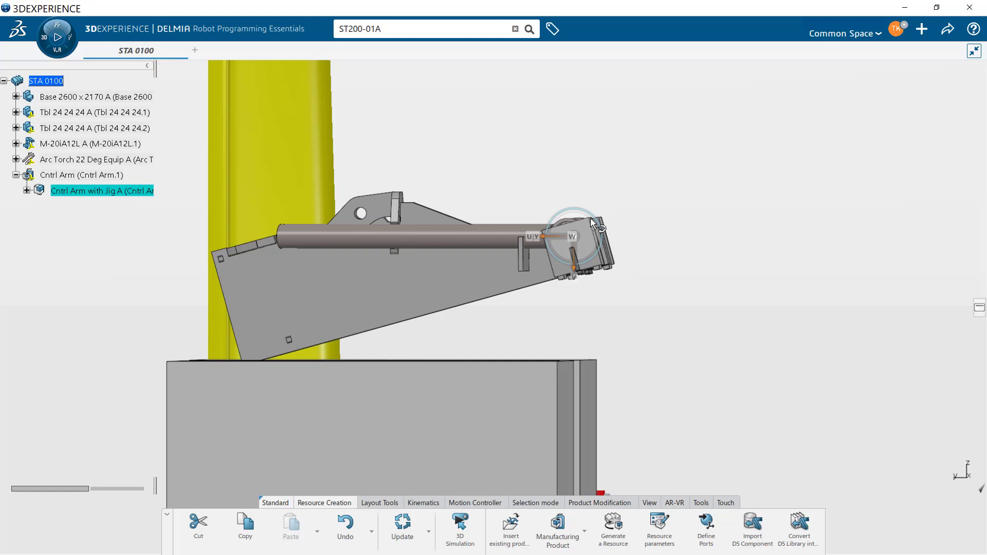
pyautogui.moveTo(532, 274); pyautogui.dragTo(518, 284, button='middle')
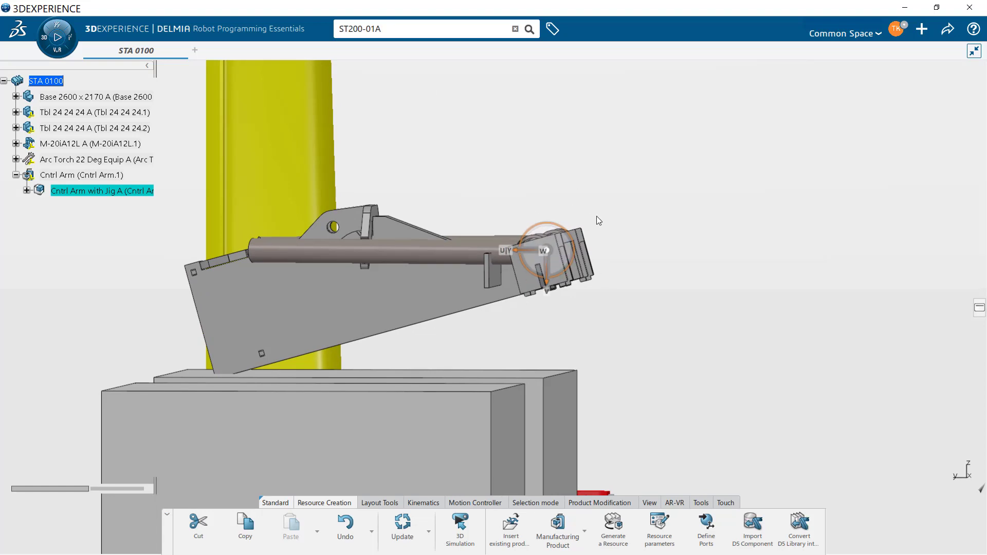
pyautogui.moveTo(581, 316); pyautogui.dragTo(530, 338, button='middle')
pyautogui.scroll(4, 530, 339)
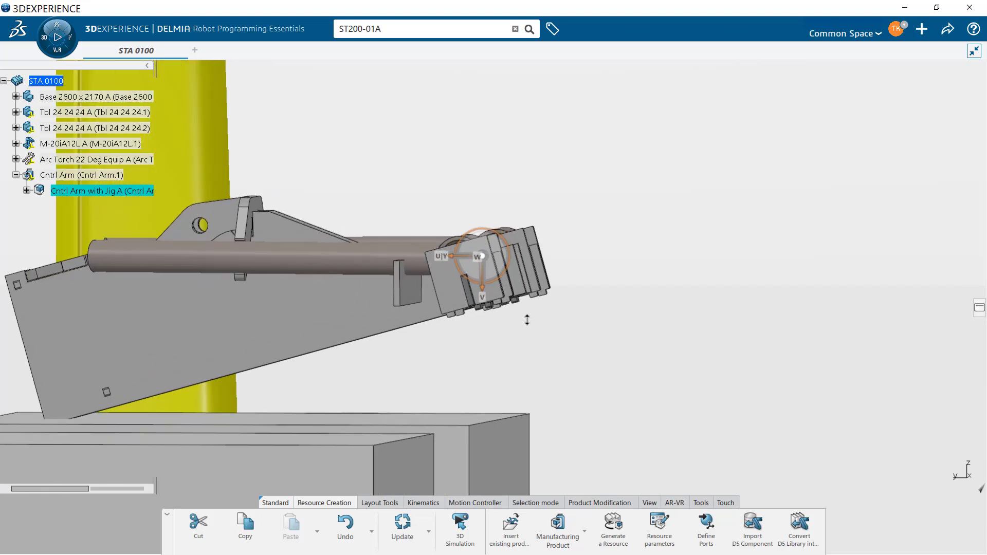
# Set the rotation increment along W to 15deg and rotate the control arm to an angle of -15deg along Y.
pyautogui.doubleClick(504, 281)
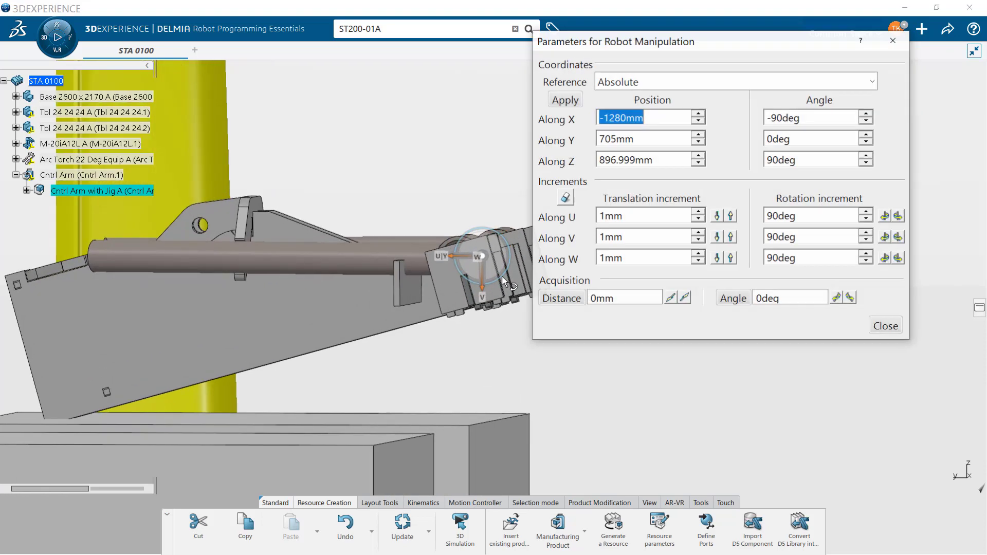
pyautogui.doubleClick(781, 258)
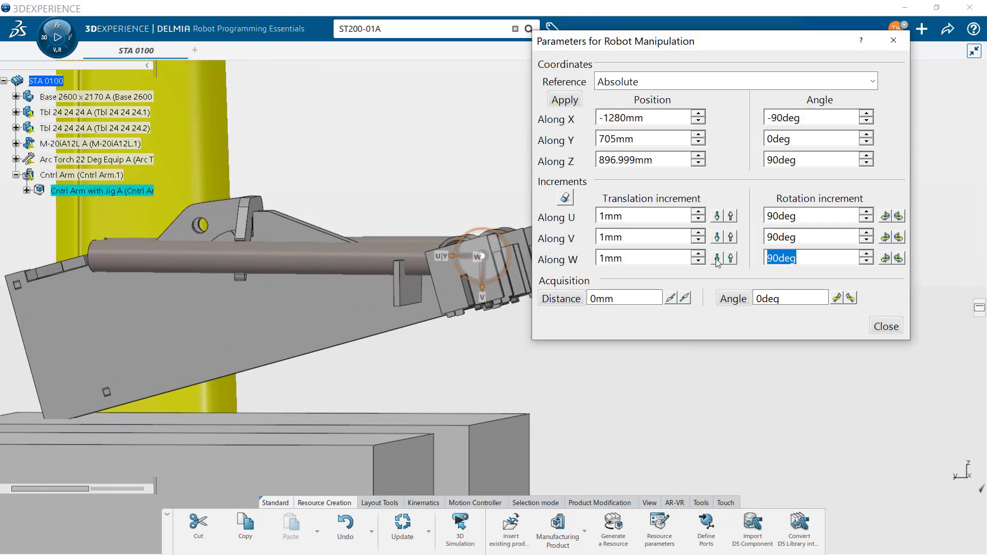
pyautogui.write('15')
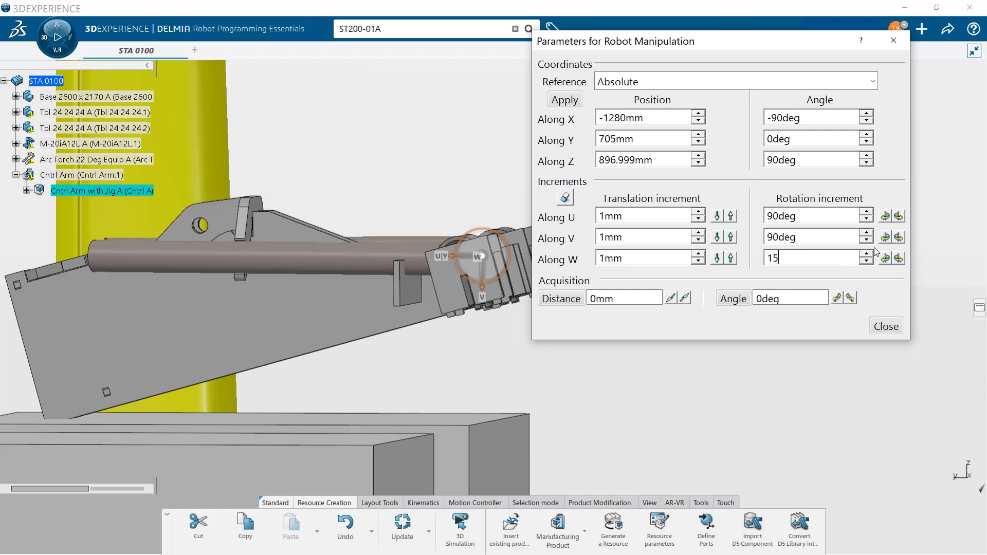
pyautogui.click(897, 258)
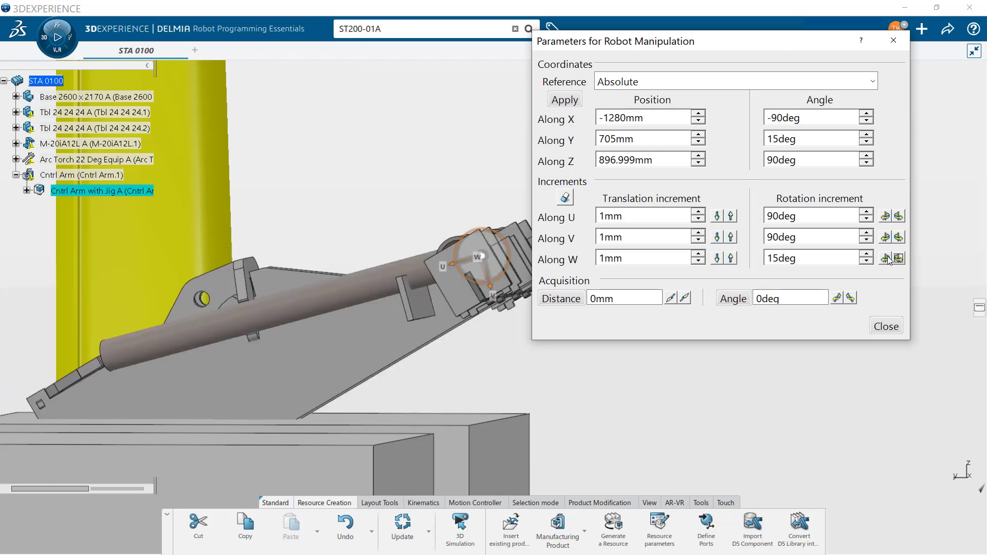
pyautogui.click(884, 258)
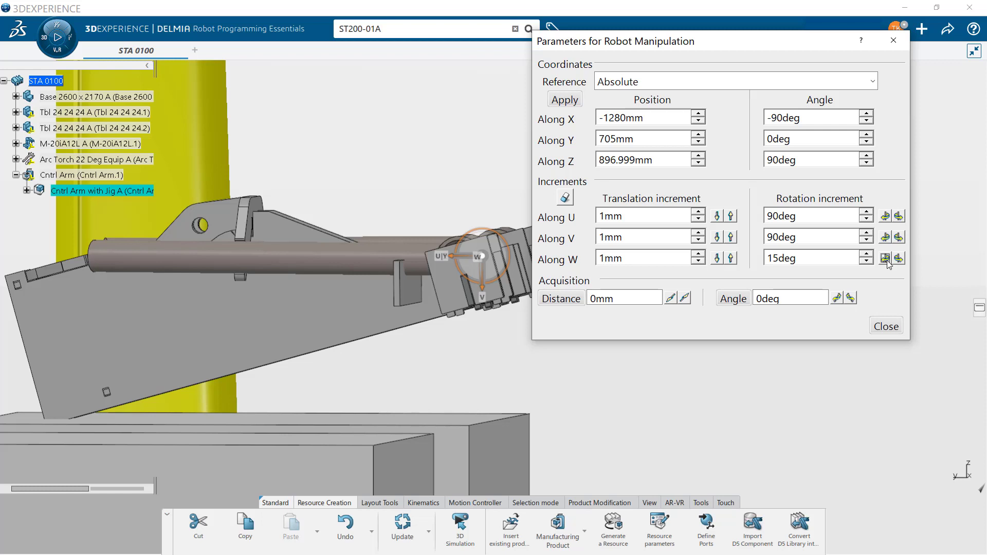
pyautogui.click(884, 261)
# Lower the tilted control arm onto the table top, at about Y 717 mm and Z 809 mm, and finish the manipulation.
pyautogui.moveTo(462, 309); pyautogui.dragTo(369, 350, button='middle')
pyautogui.moveTo(493, 263); pyautogui.dragTo(477, 354)
pyautogui.moveTo(467, 368); pyautogui.dragTo(381, 387, button='middle')
pyautogui.moveTo(519, 348); pyautogui.dragTo(519, 348)
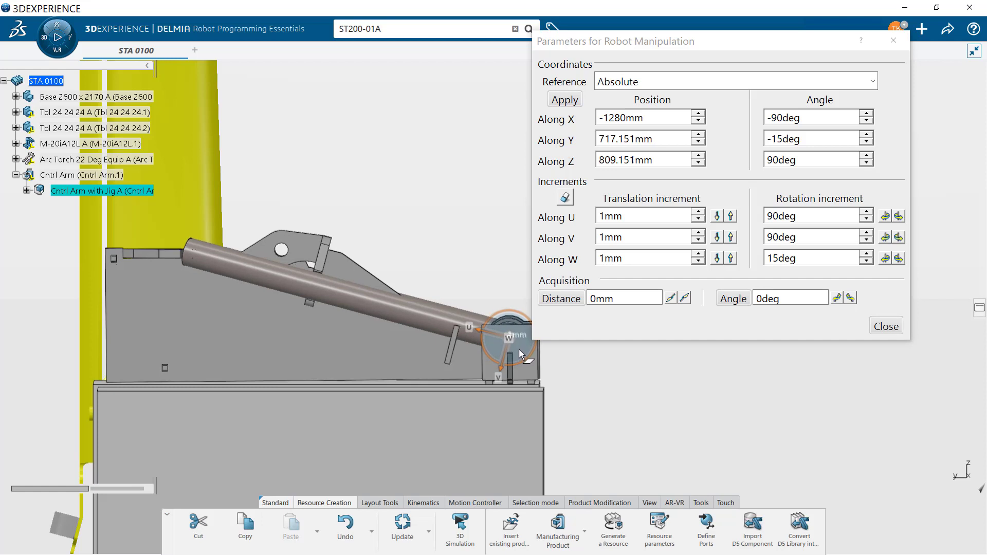
pyautogui.moveTo(460, 388); pyautogui.dragTo(304, 352, button='middle')
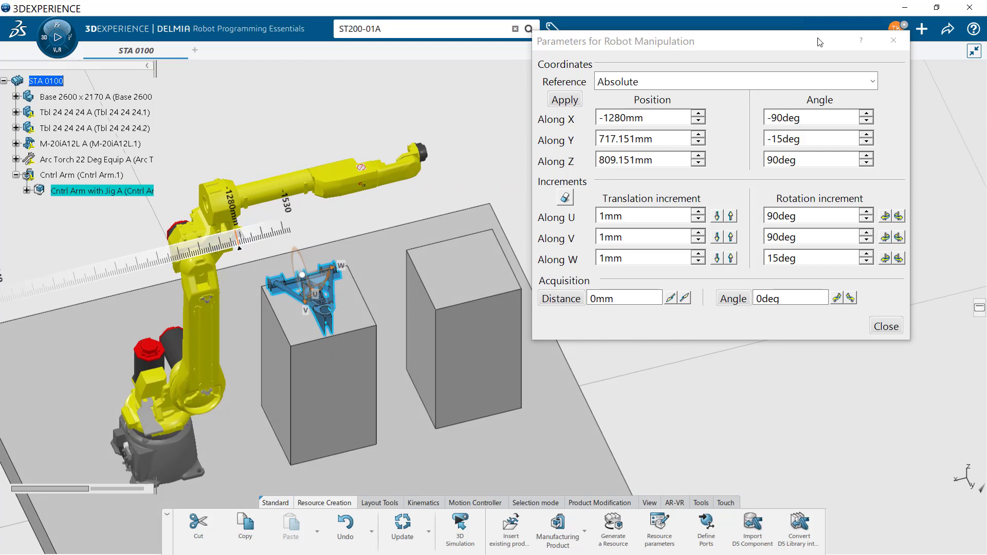
pyautogui.click(893, 40)
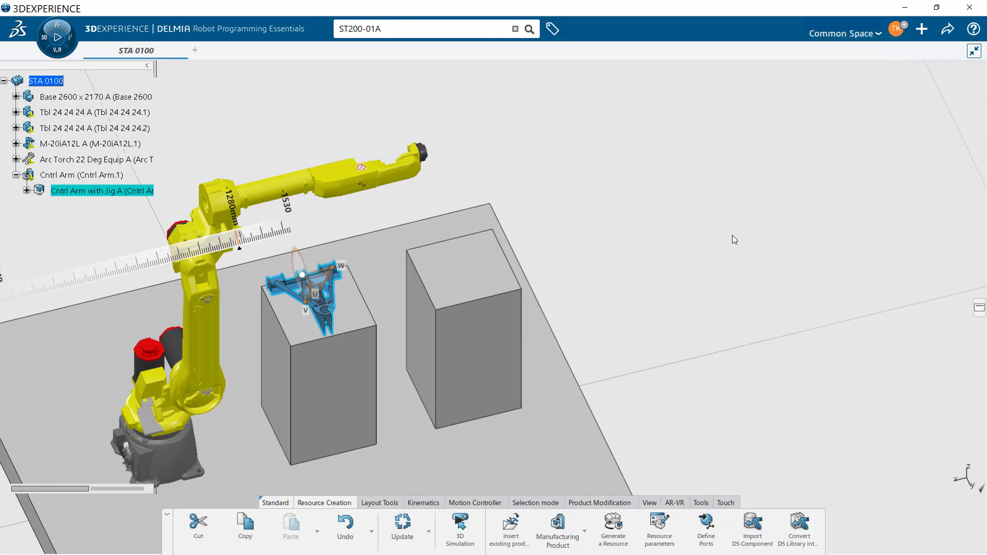
# Enter the 3D simulation of the station, hide the behavior list and show the structure tree.
pyautogui.moveTo(400, 401); pyautogui.dragTo(496, 340, button='middle')
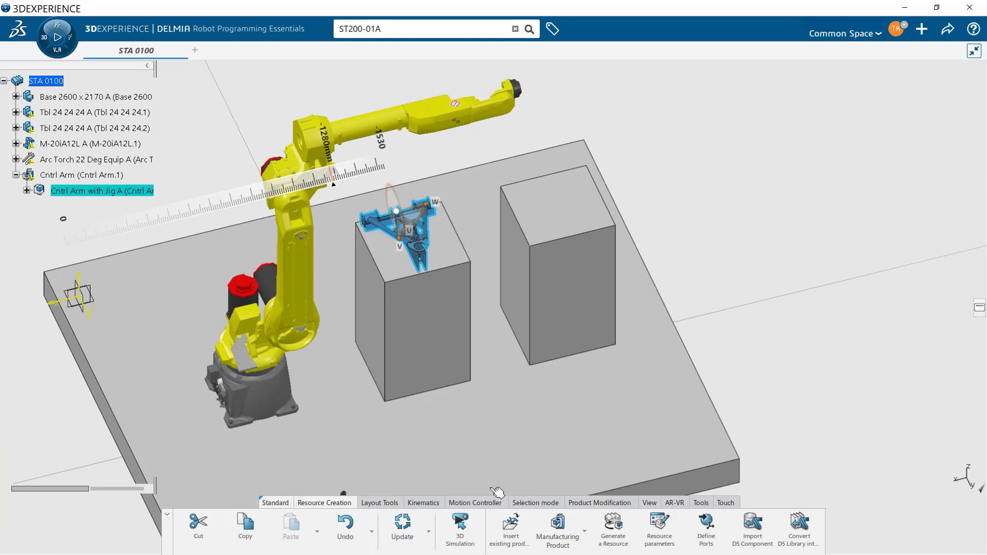
pyautogui.click(464, 530)
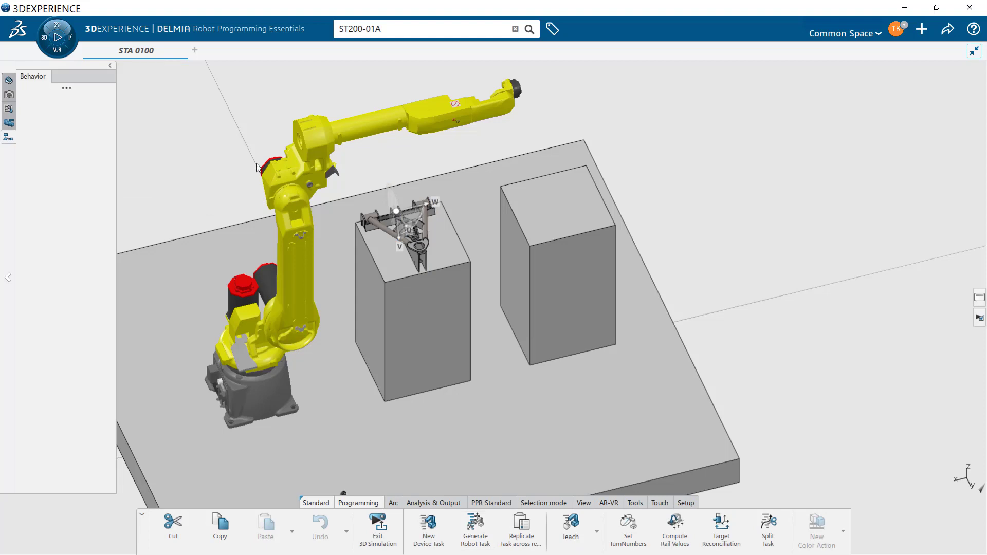
pyautogui.click(111, 66)
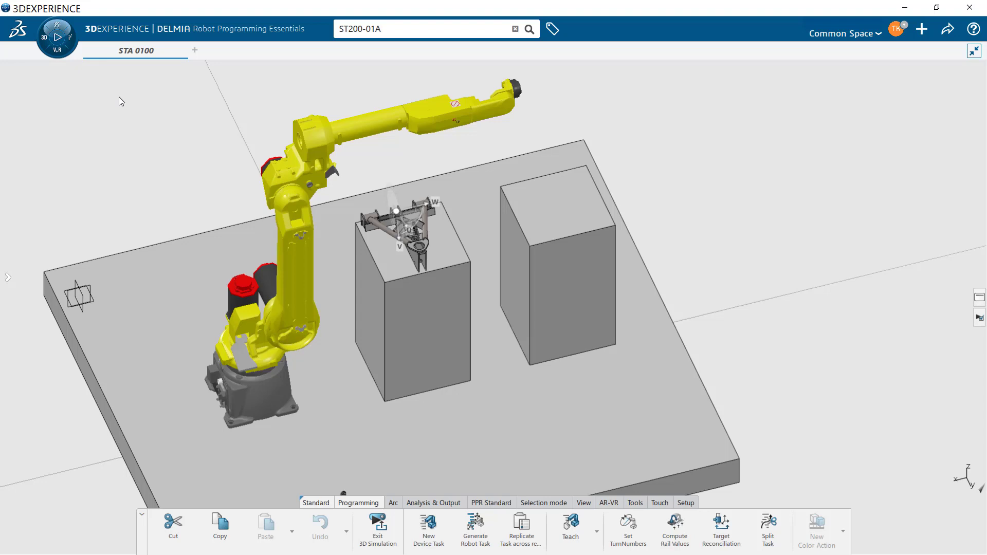
pyautogui.press('F3')
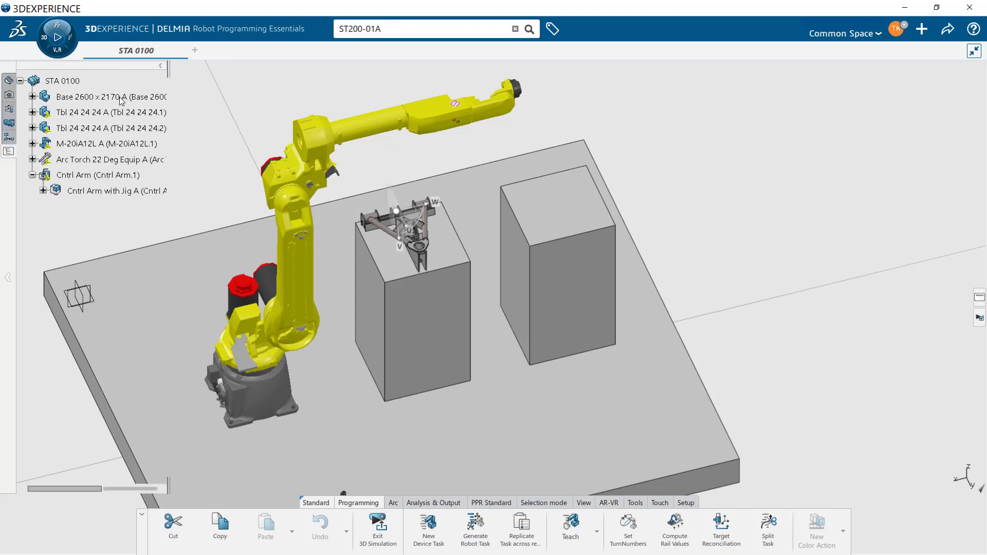
# Select the arc torch, expand its node in the tree, and check the published Base port.0 and Tool Center Point port.1.
pyautogui.moveTo(200, 276); pyautogui.dragTo(362, 395, button='middle')
pyautogui.click(271, 405)
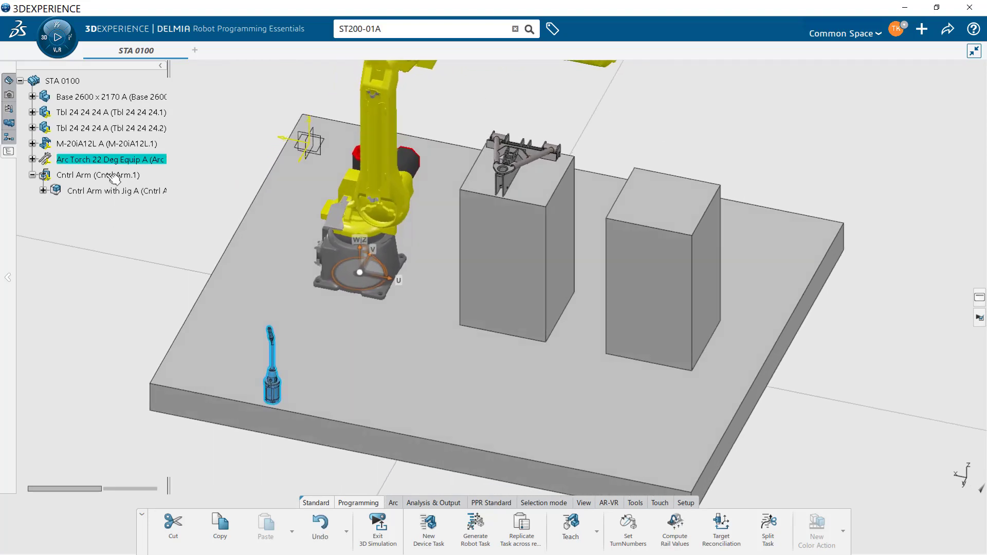
pyautogui.click(31, 160)
pyautogui.click(43, 191)
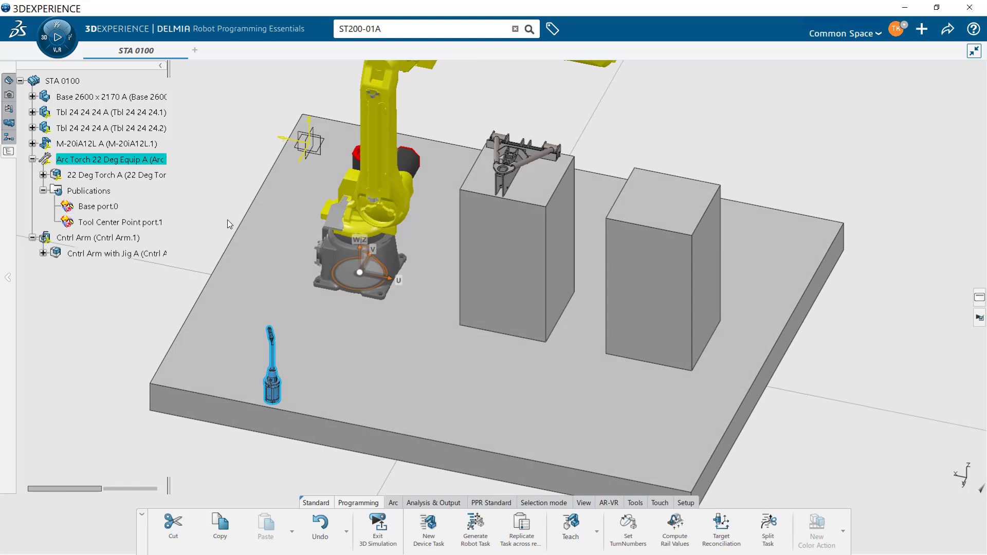
pyautogui.click(117, 207)
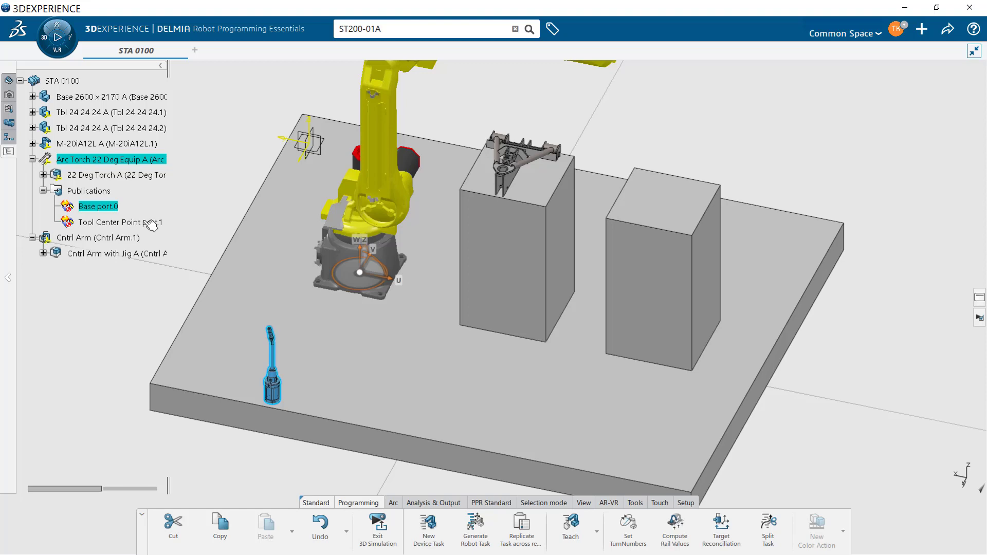
pyautogui.click(148, 222)
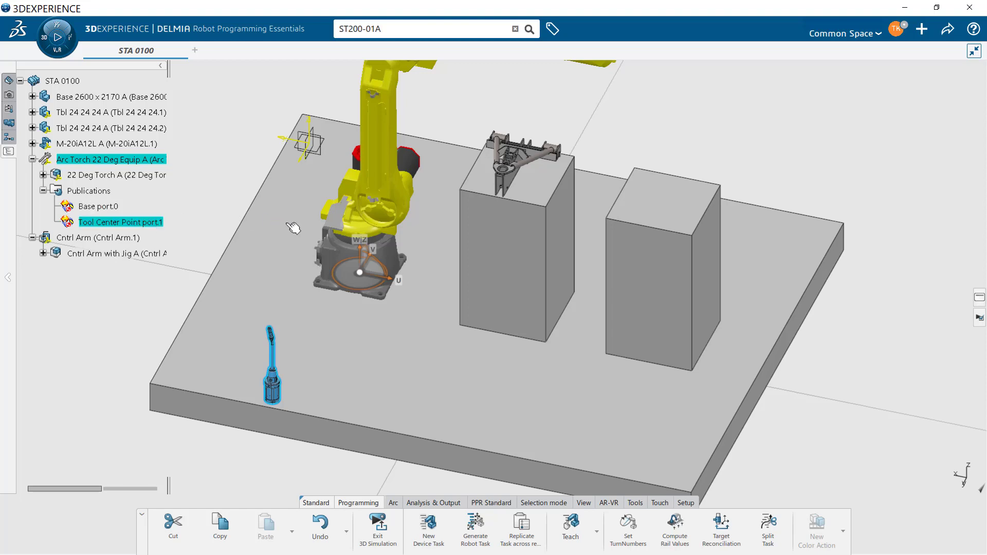
pyautogui.click(106, 210)
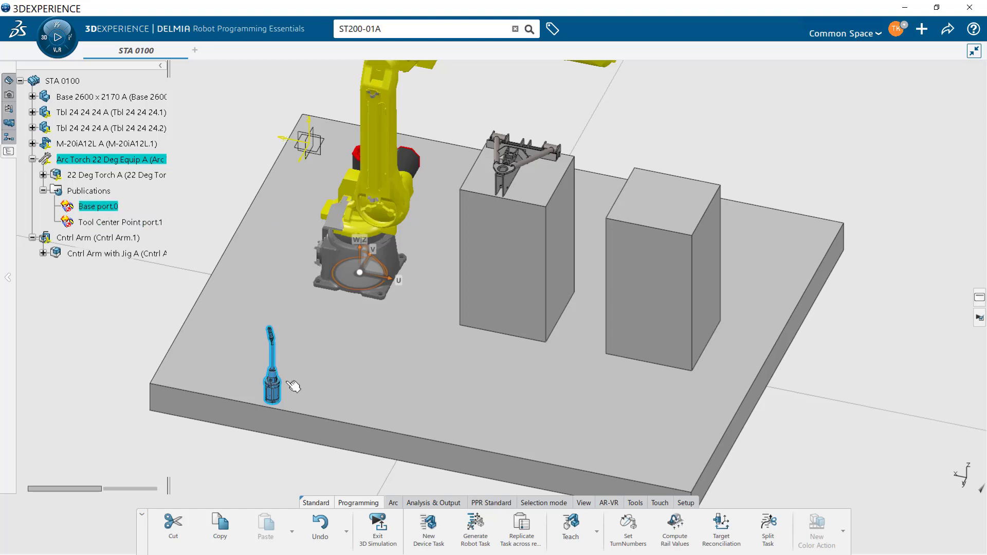
# Examine the arc torch's mounting base and wire tip, where Base port.0 and Tool Center Point port.1 are located.
pyautogui.moveTo(280, 378); pyautogui.dragTo(306, 281, button='middle')
pyautogui.moveTo(280, 363); pyautogui.dragTo(315, 286, button='middle')
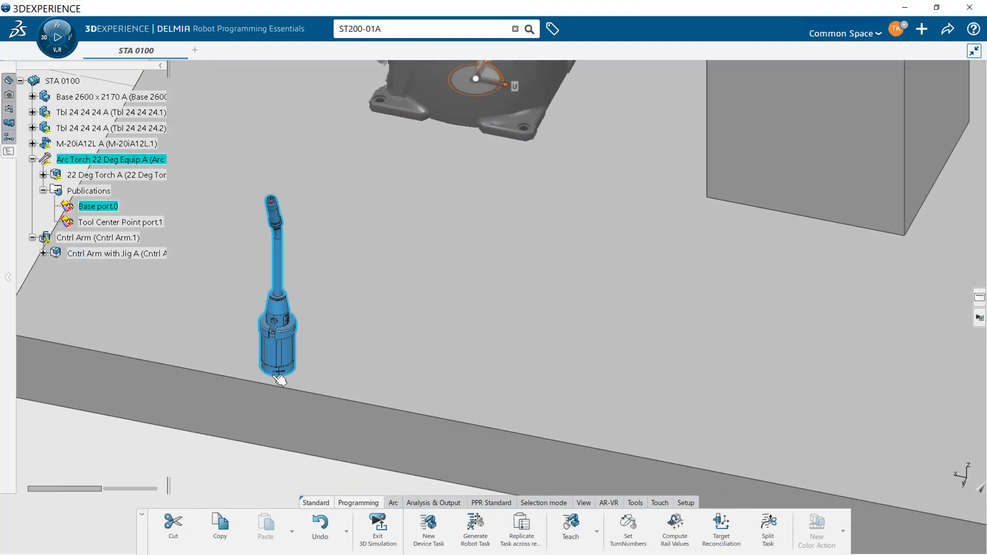
pyautogui.click(141, 223)
pyautogui.moveTo(272, 266); pyautogui.dragTo(455, 289, button='middle')
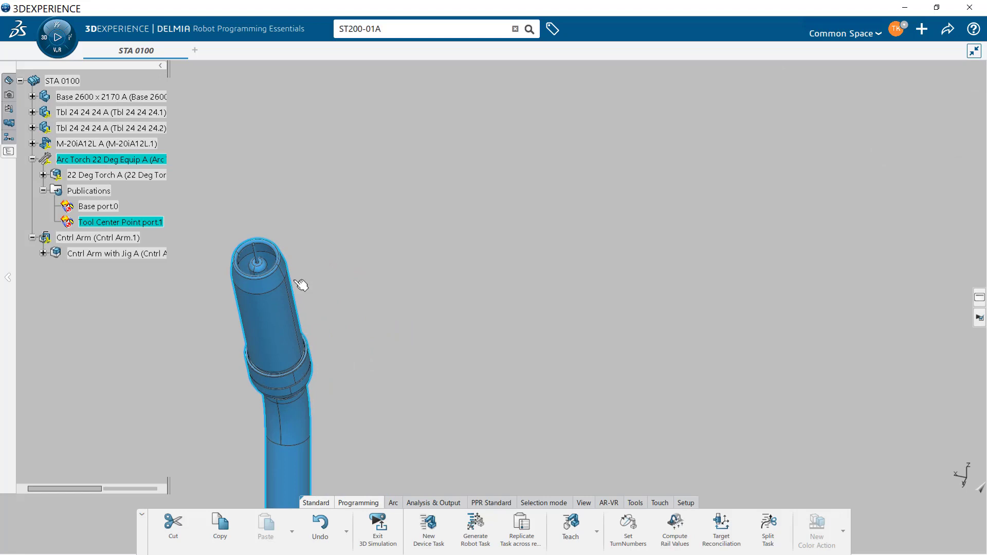
pyautogui.middleClick(258, 258)
pyautogui.moveTo(467, 349); pyautogui.dragTo(211, 192, button='middle')
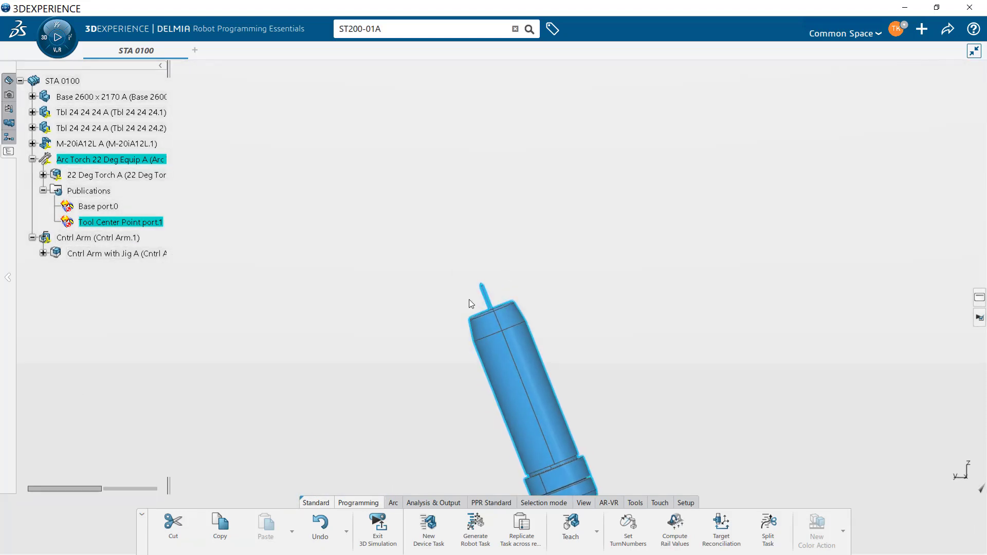
pyautogui.moveTo(582, 250); pyautogui.dragTo(485, 403, button='middle')
pyautogui.moveTo(610, 337); pyautogui.dragTo(347, 270, button='middle')
pyautogui.moveTo(347, 270); pyautogui.dragTo(543, 352, button='middle')
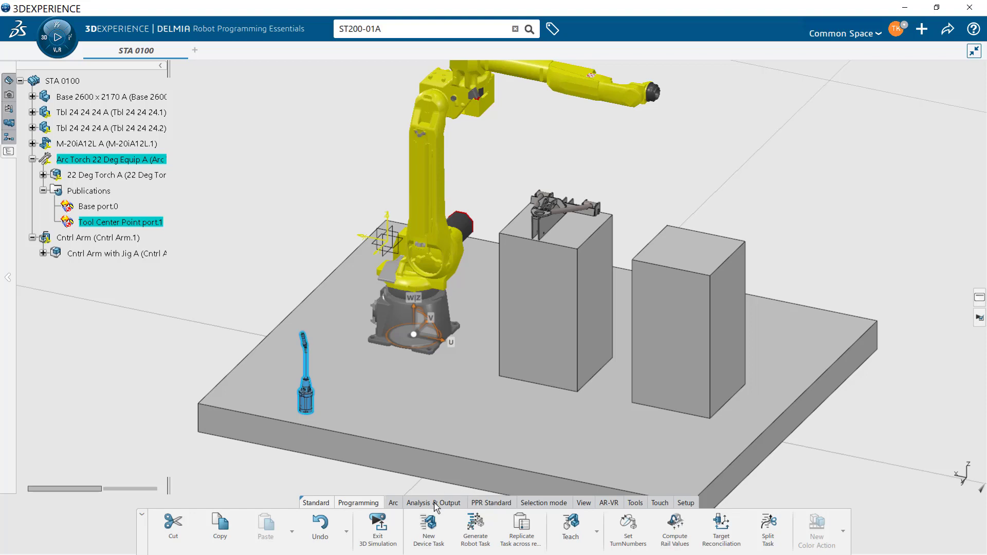
# Leave the 3D simulation and set the arc torch as tool at Base port.0, with robot M-20iA12L.1 as parent at Mount Port1.
pyautogui.click(398, 506)
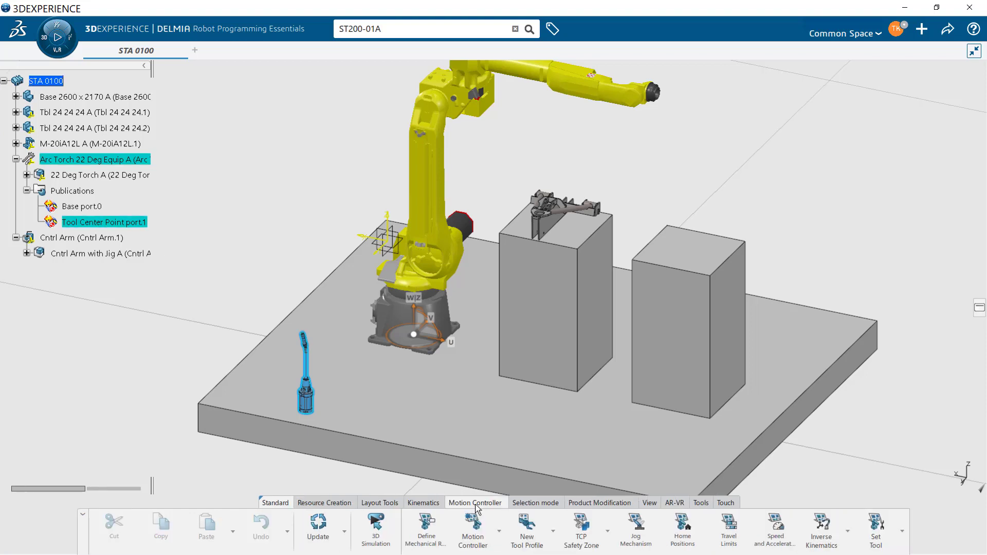
pyautogui.click(878, 537)
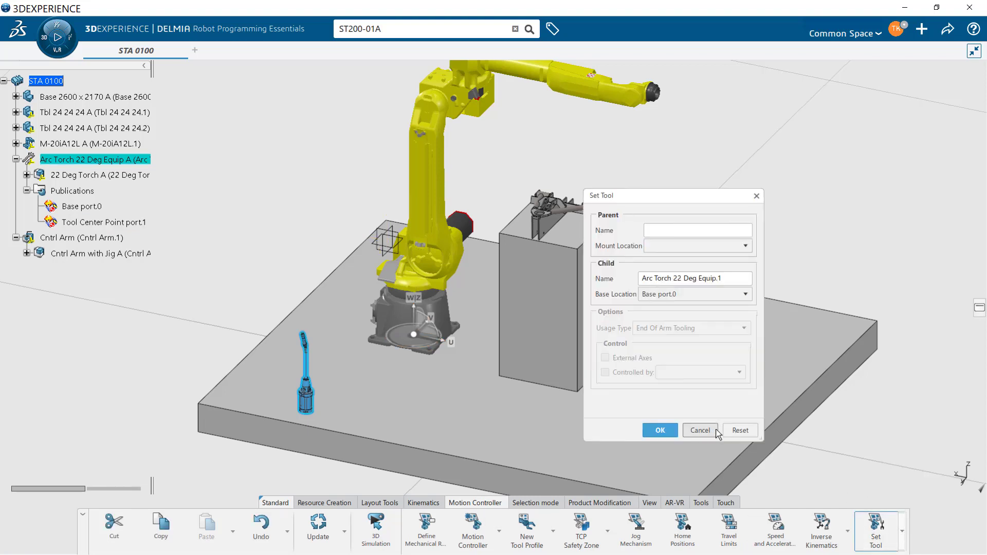
pyautogui.scroll(-3, 506, 385)
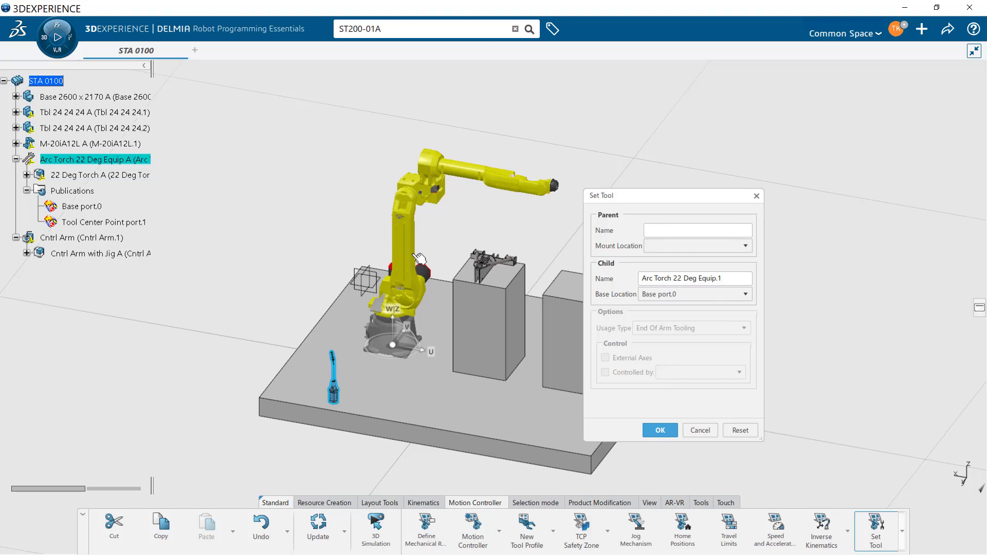
pyautogui.click(406, 271)
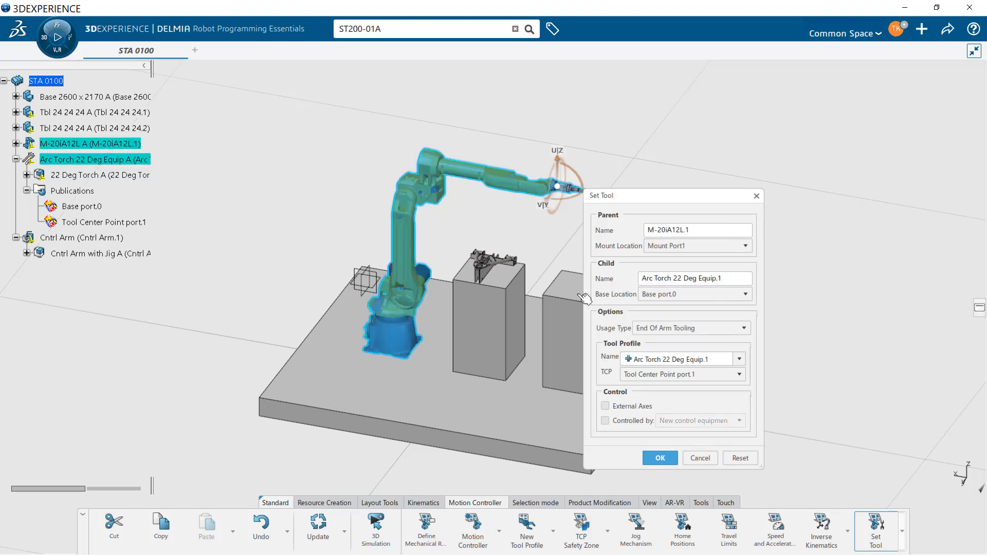
# Enable control of the arc torch by new control equipment in the tool setup.
pyautogui.moveTo(564, 282); pyautogui.dragTo(504, 261, button='middle')
pyautogui.moveTo(694, 200); pyautogui.dragTo(877, 201)
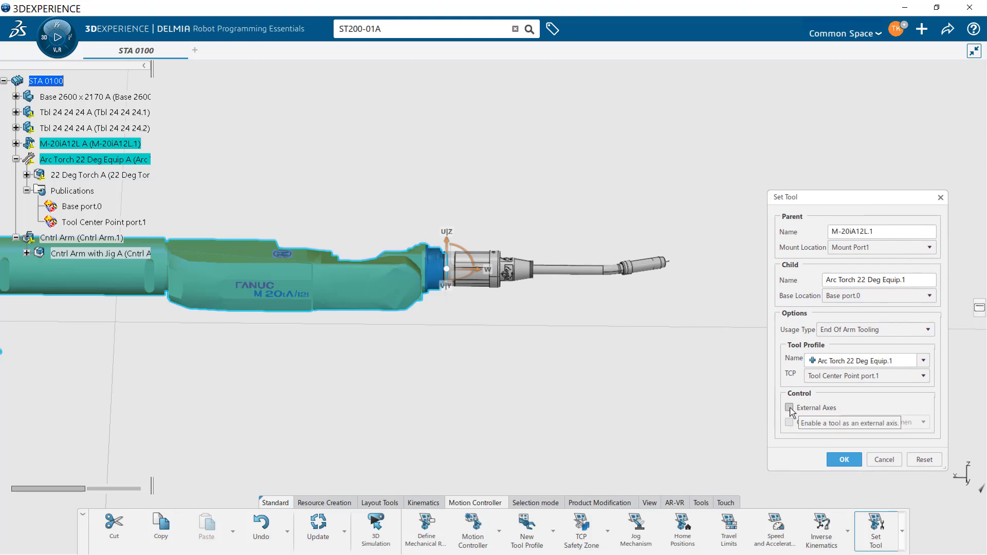
pyautogui.moveTo(791, 411)
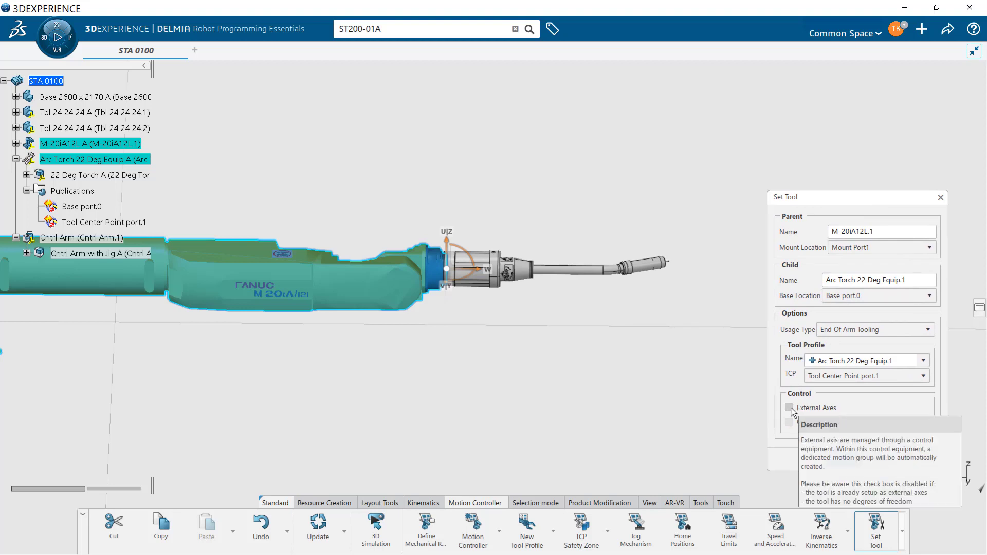
pyautogui.click(800, 420)
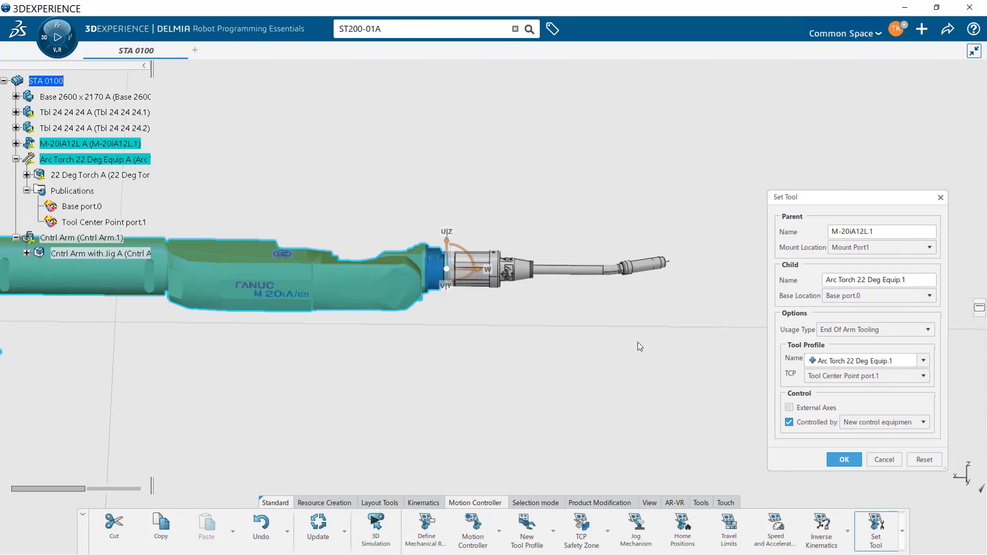
# Rotate the arc torch about its mounting axis in 90 deg increments and confirm the tool assignment.
pyautogui.moveTo(507, 331); pyautogui.dragTo(546, 349, button='middle')
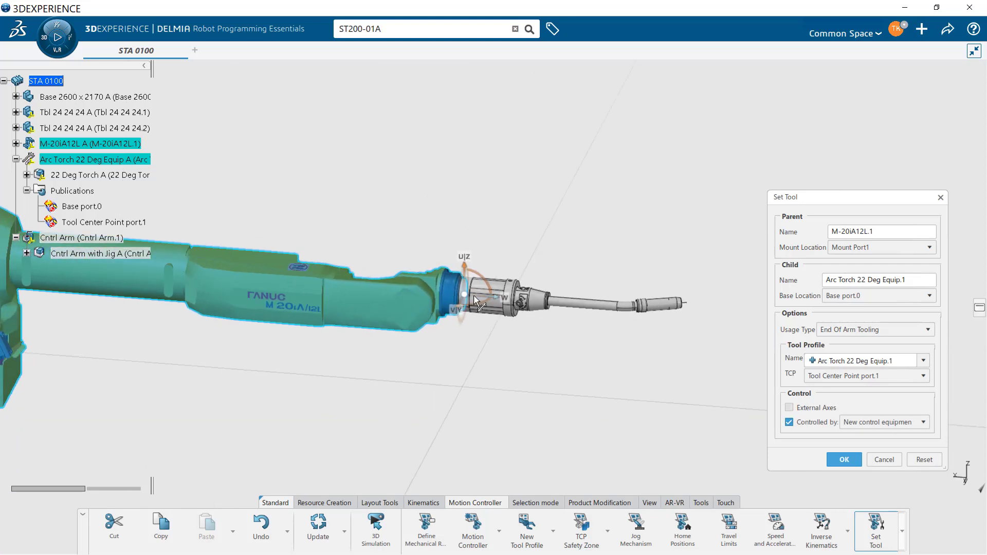
pyautogui.moveTo(472, 296); pyautogui.dragTo(679, 317, button='middle')
pyautogui.moveTo(574, 298); pyautogui.dragTo(541, 340)
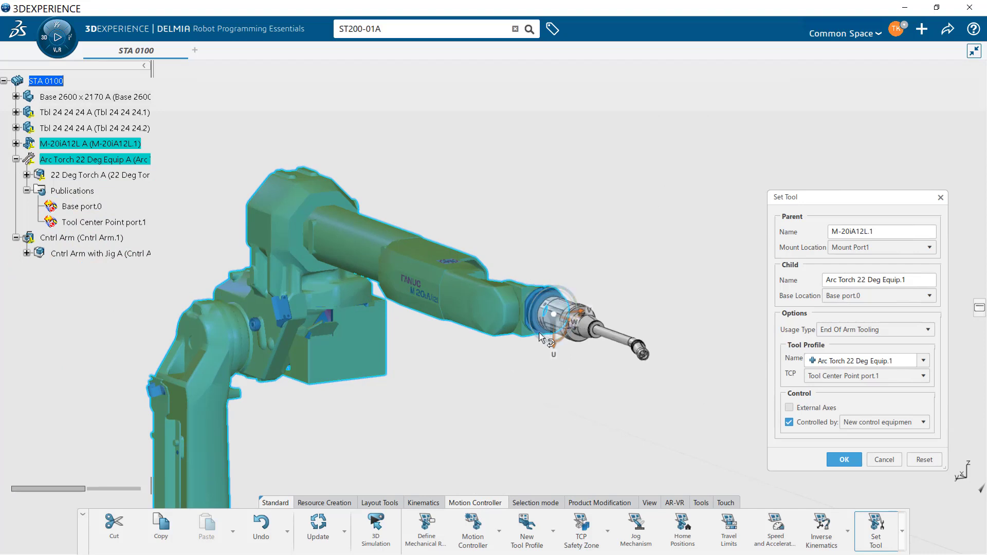
pyautogui.doubleClick(537, 339)
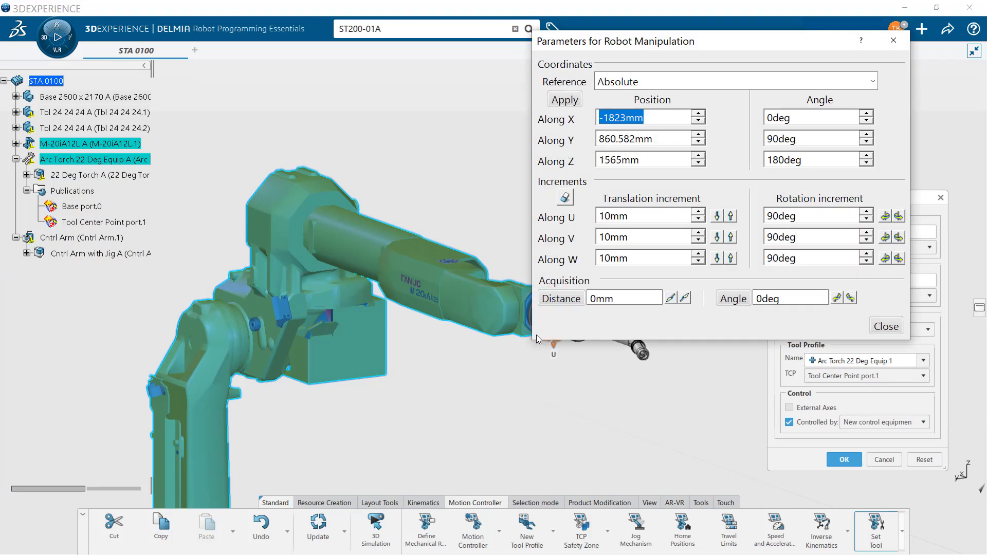
pyautogui.doubleClick(803, 258)
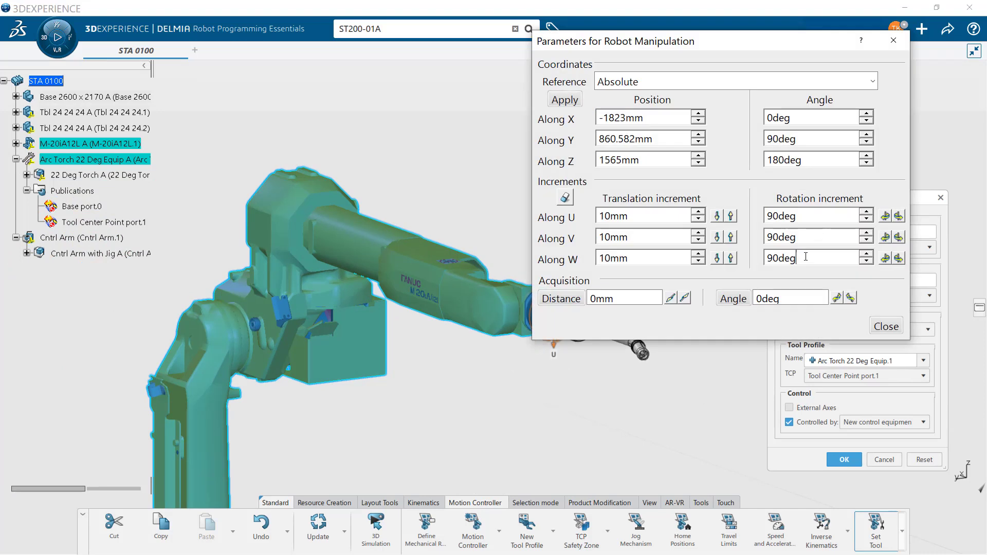
pyautogui.click(892, 42)
pyautogui.moveTo(618, 410); pyautogui.dragTo(736, 357, button='middle')
pyautogui.click(845, 459)
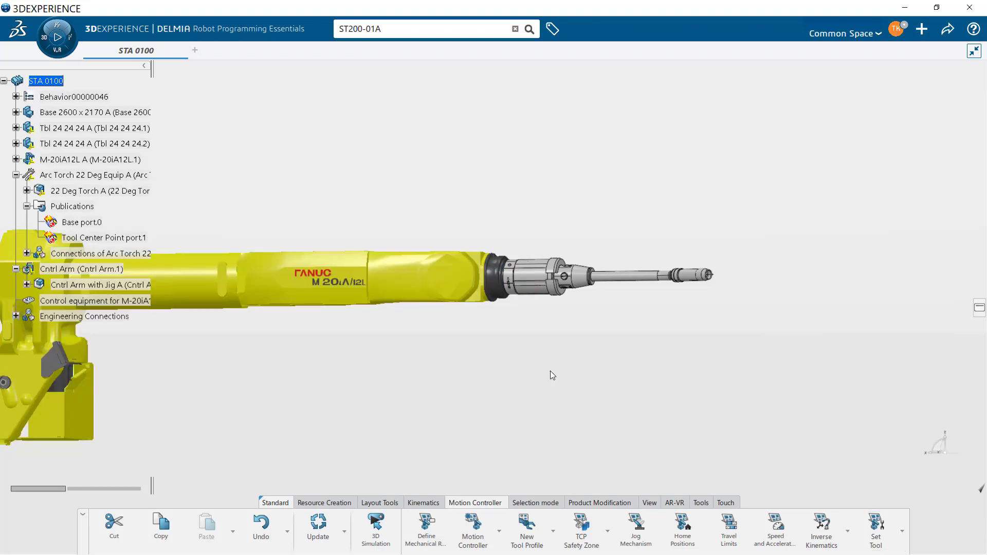
pyautogui.moveTo(479, 367); pyautogui.dragTo(697, 314, button='middle')
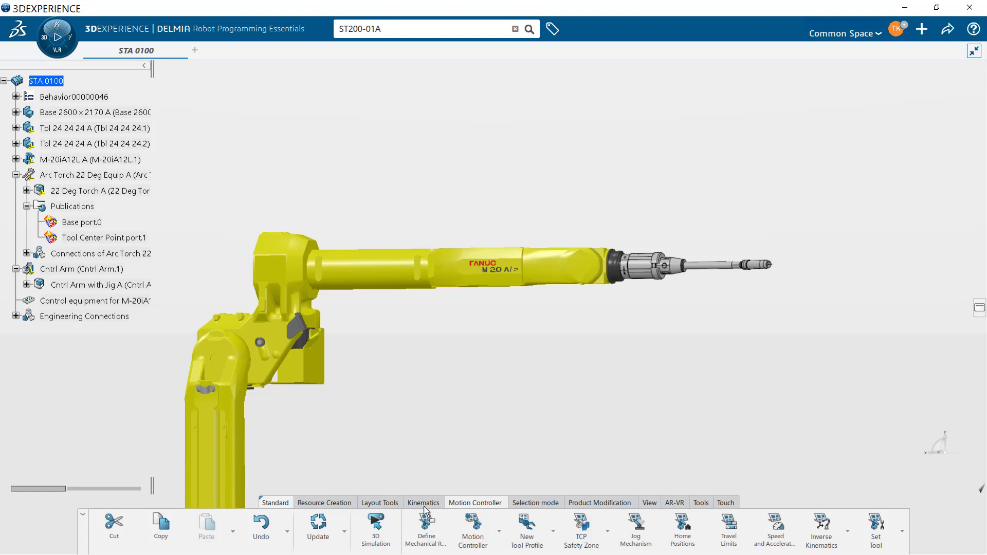
# Enter the 3D simulation, start Teach for the M-20iA12L robot and minimize the message report.
pyautogui.click(377, 535)
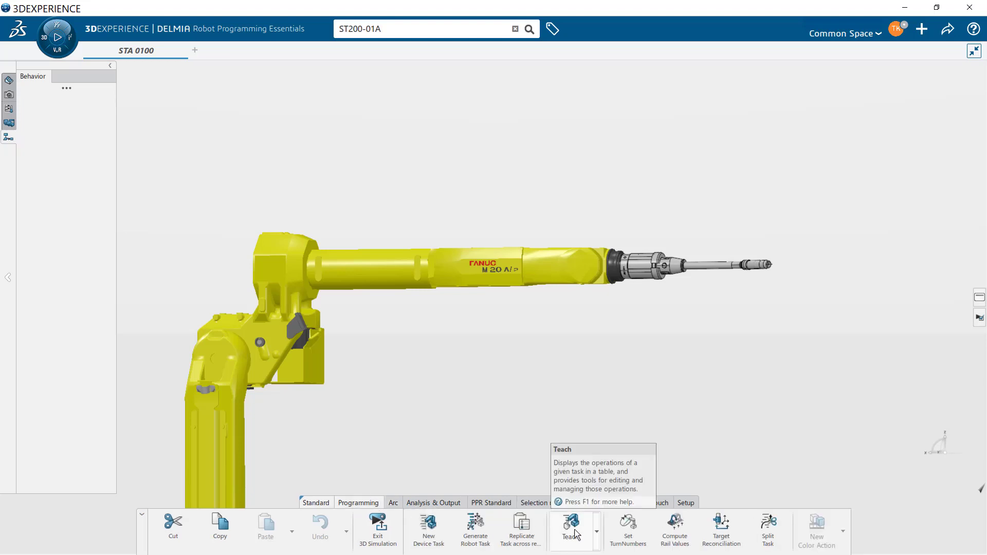
pyautogui.click(572, 529)
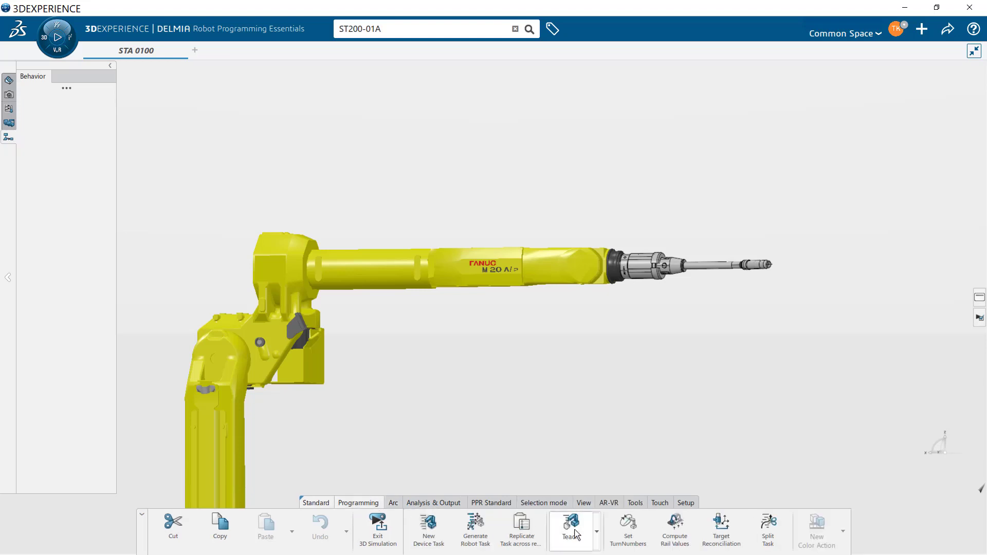
pyautogui.click(548, 266)
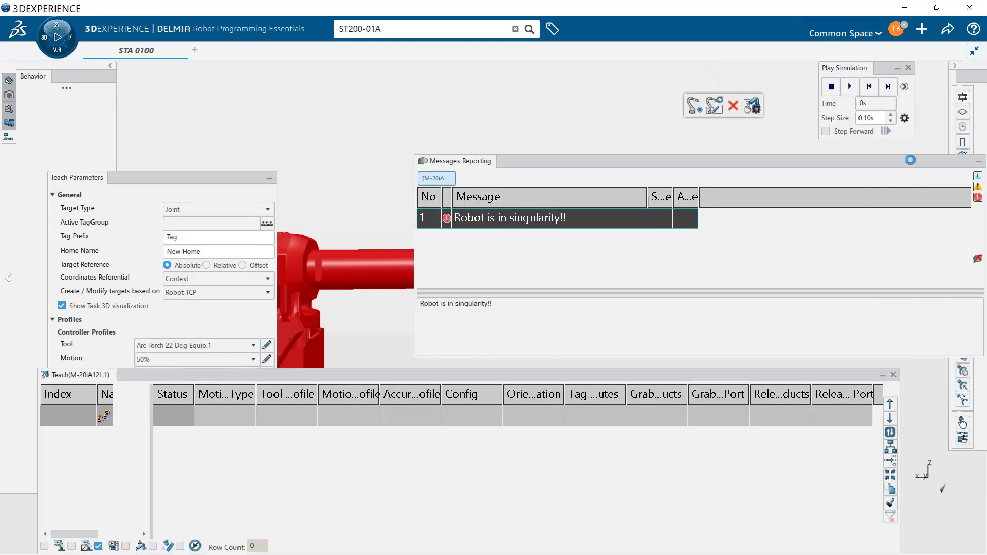
pyautogui.moveTo(909, 159); pyautogui.dragTo(776, 315)
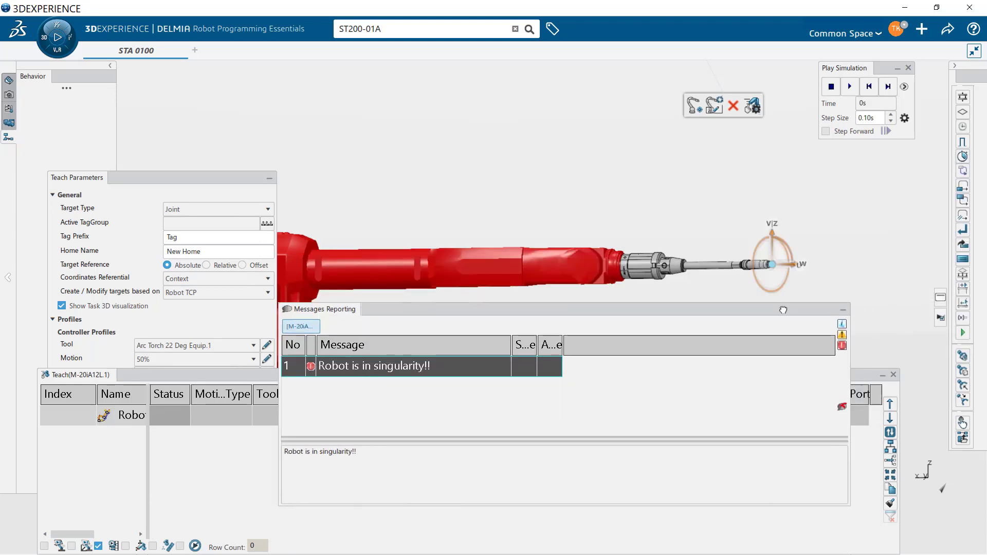
pyautogui.click(841, 311)
# Try rotating the robot at the tool center point, and set the manipulator's rotation increments along U, V and W to 1 deg.
pyautogui.moveTo(708, 299); pyautogui.dragTo(732, 187, button='middle')
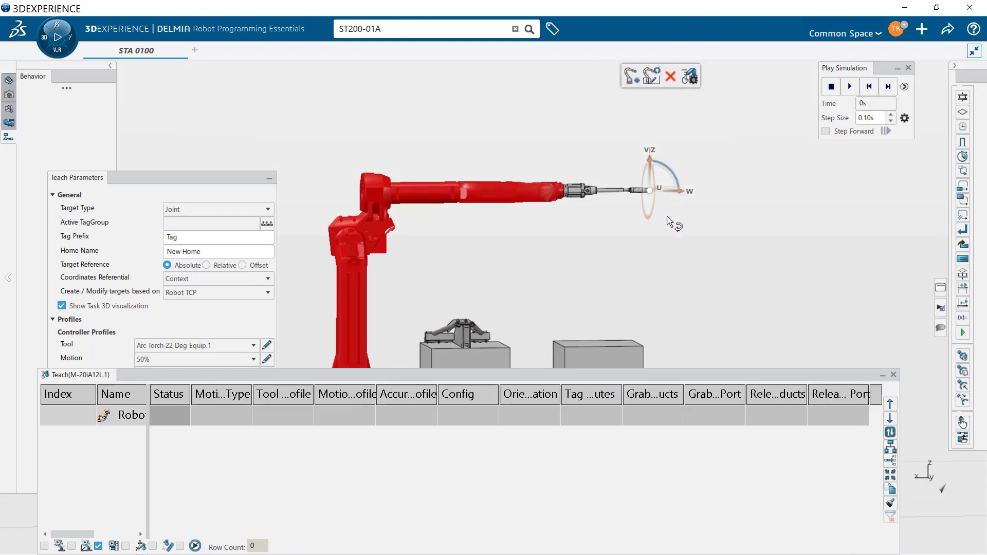
pyautogui.moveTo(669, 218); pyautogui.dragTo(663, 228)
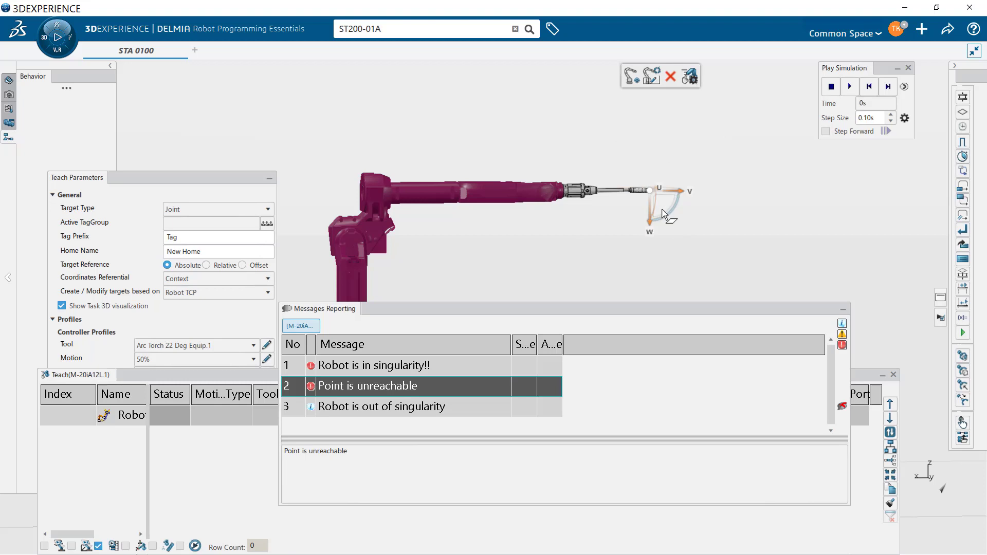
pyautogui.doubleClick(667, 217)
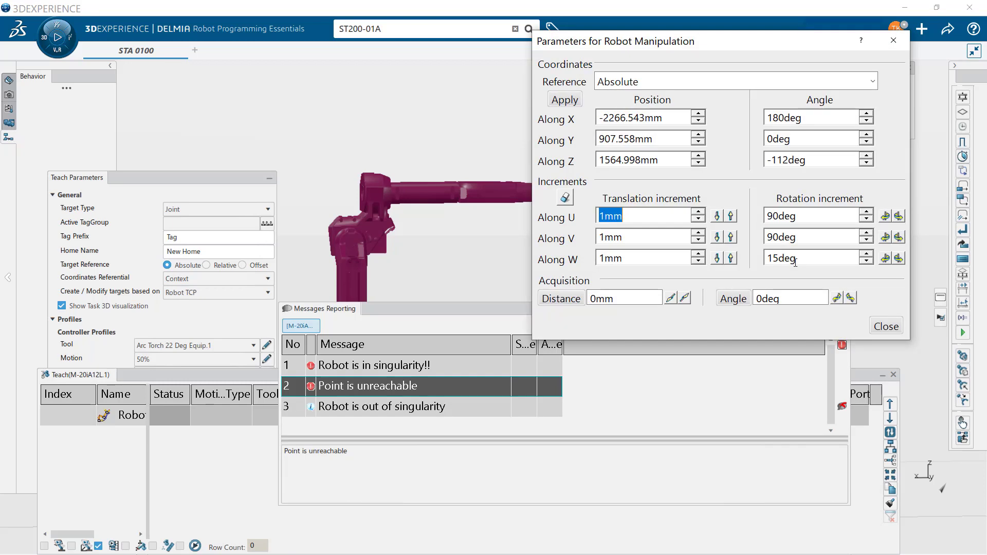
pyautogui.doubleClick(794, 259)
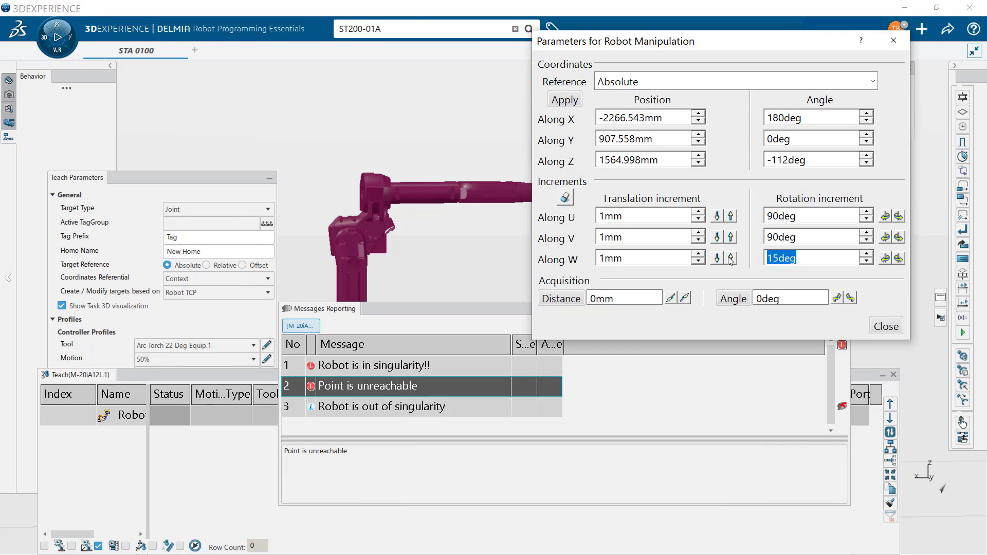
pyautogui.write('1')
pyautogui.doubleClick(828, 237)
pyautogui.write('1')
pyautogui.doubleClick(801, 216)
pyautogui.write('1')
pyautogui.click(886, 326)
# Try rotating the tool center point in fine increments, and jog the robot's wrist joint so the torch points downward.
pyautogui.moveTo(671, 214); pyautogui.dragTo(633, 199)
pyautogui.moveTo(643, 229); pyautogui.dragTo(673, 257, button='middle')
pyautogui.moveTo(689, 213); pyautogui.dragTo(648, 200, button='middle')
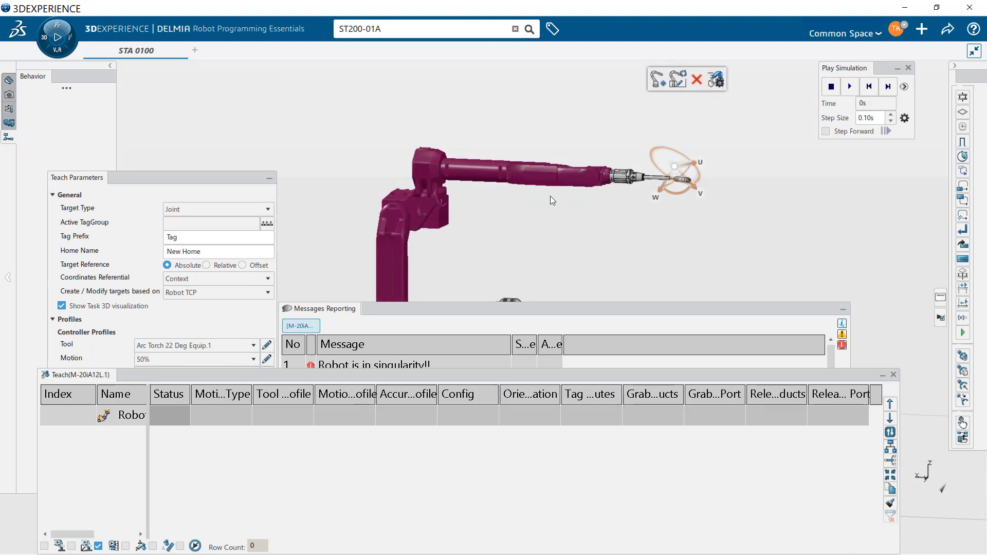
pyautogui.scroll(5, 565, 210)
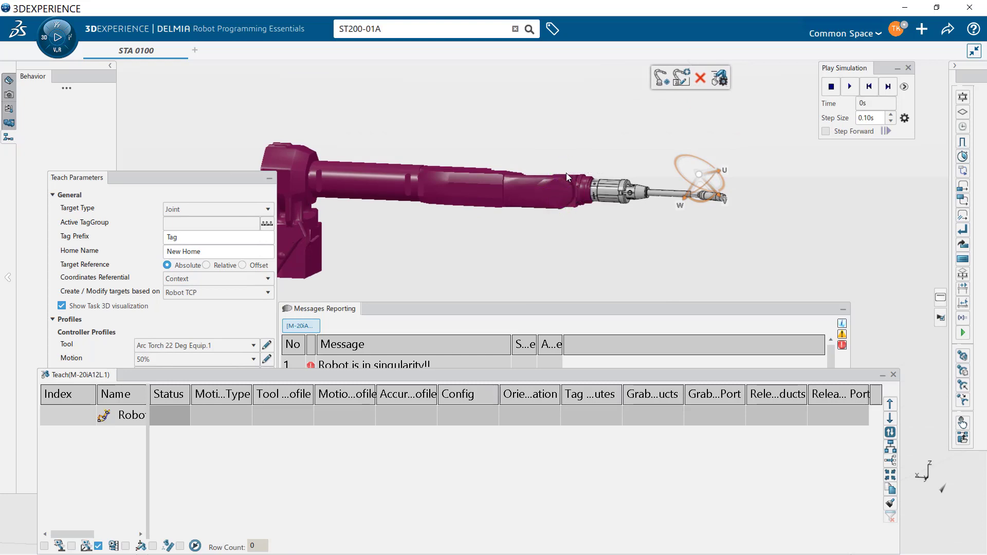
pyautogui.click(579, 185)
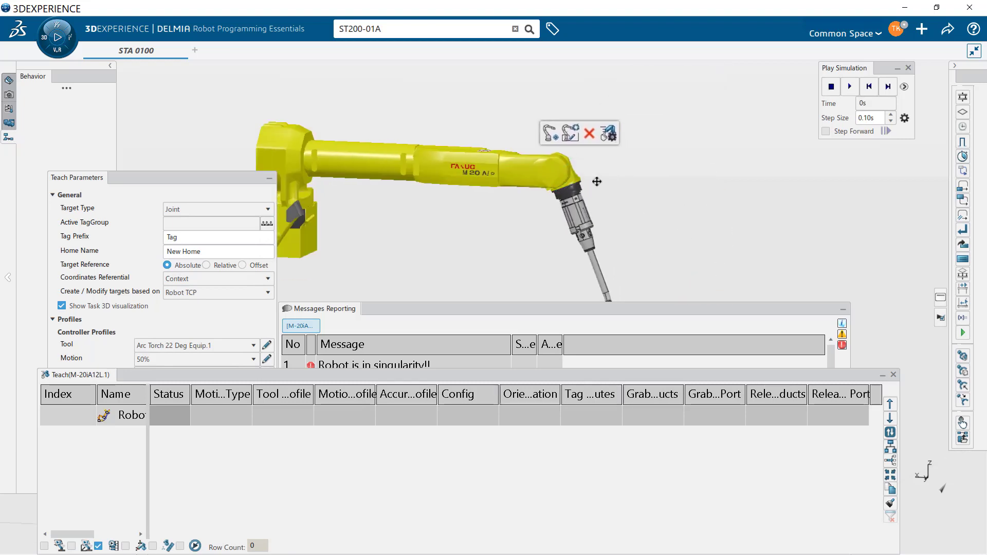
pyautogui.moveTo(687, 171); pyautogui.dragTo(678, 208, button='middle')
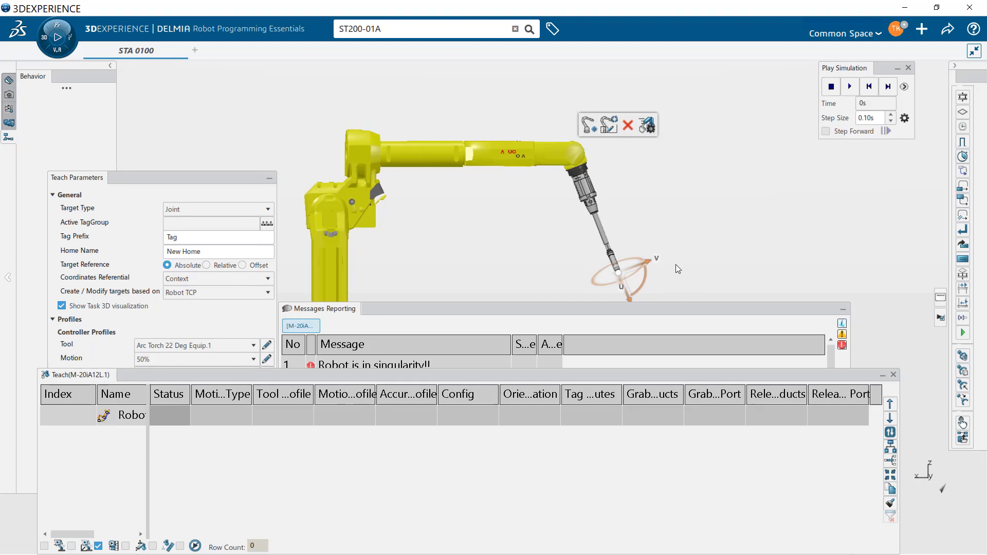
# Move the torch tip above the control arm on the table, and tilt and turn the torch around its tool center point.
pyautogui.moveTo(638, 287); pyautogui.dragTo(484, 303)
pyautogui.moveTo(643, 235); pyautogui.dragTo(672, 197, button='middle')
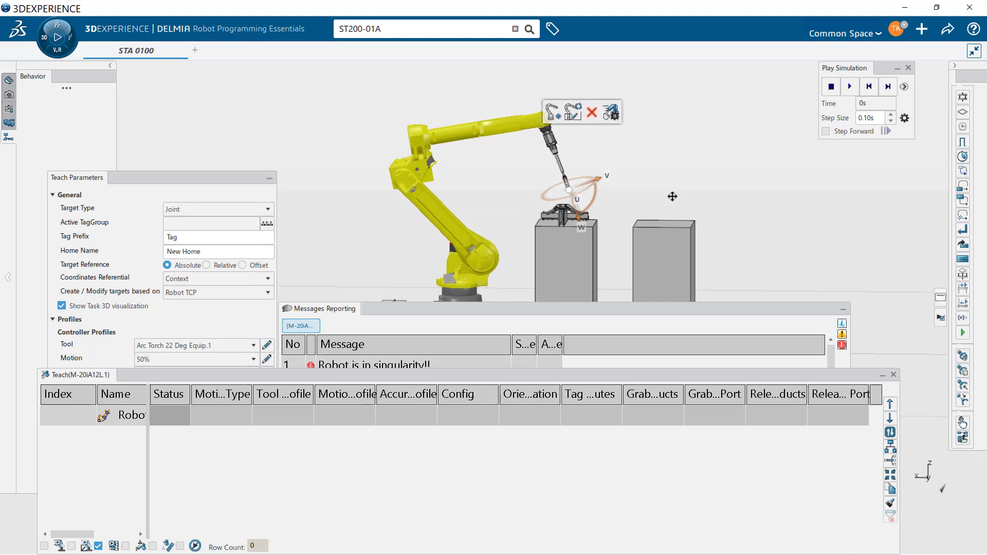
pyautogui.moveTo(600, 97); pyautogui.dragTo(606, 62)
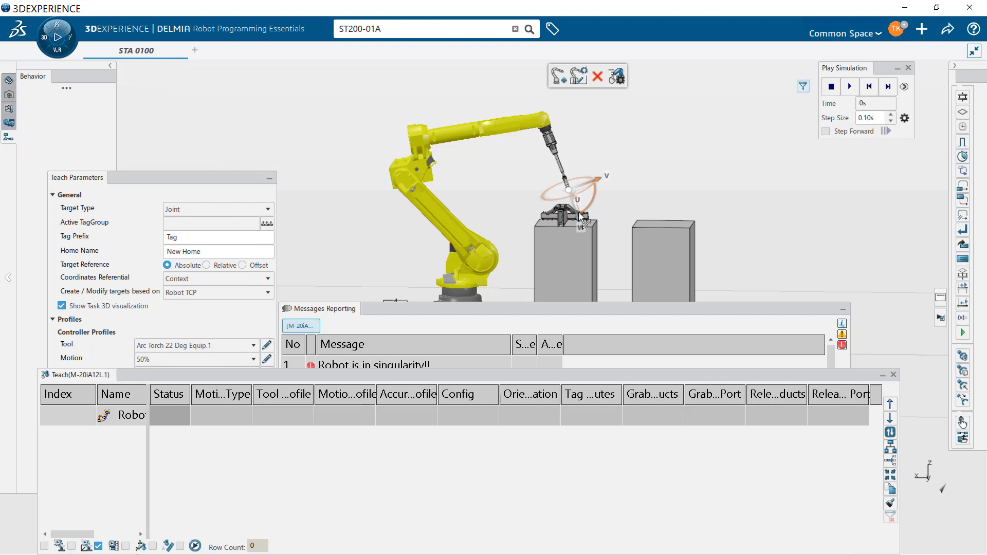
pyautogui.moveTo(594, 211); pyautogui.dragTo(659, 130)
pyautogui.moveTo(636, 177); pyautogui.dragTo(411, 189, button='middle')
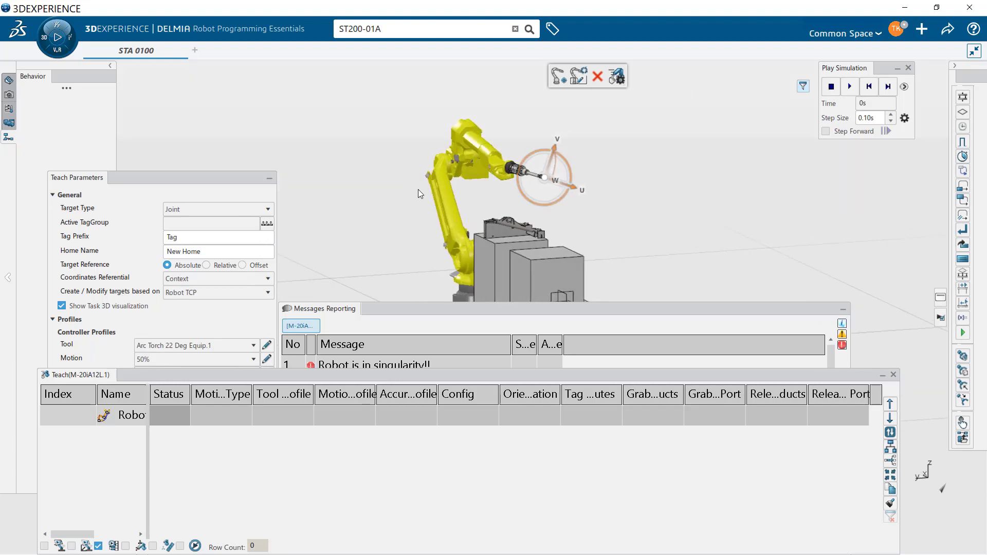
pyautogui.moveTo(529, 157); pyautogui.dragTo(561, 168)
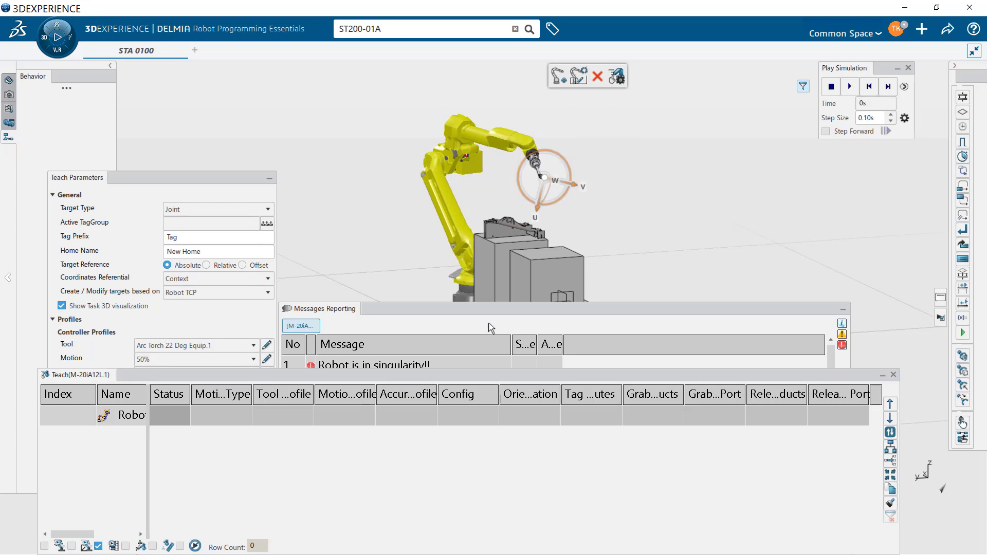
# Return robot M-20iA12L.1 to home position Home_1 in the Jog dialog and close the dialog.
pyautogui.click(44, 546)
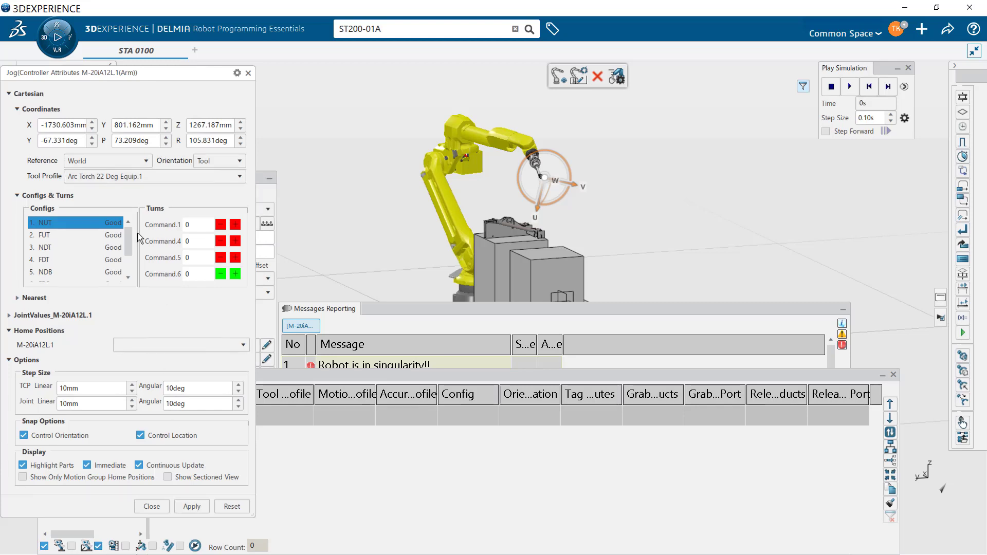
pyautogui.click(204, 346)
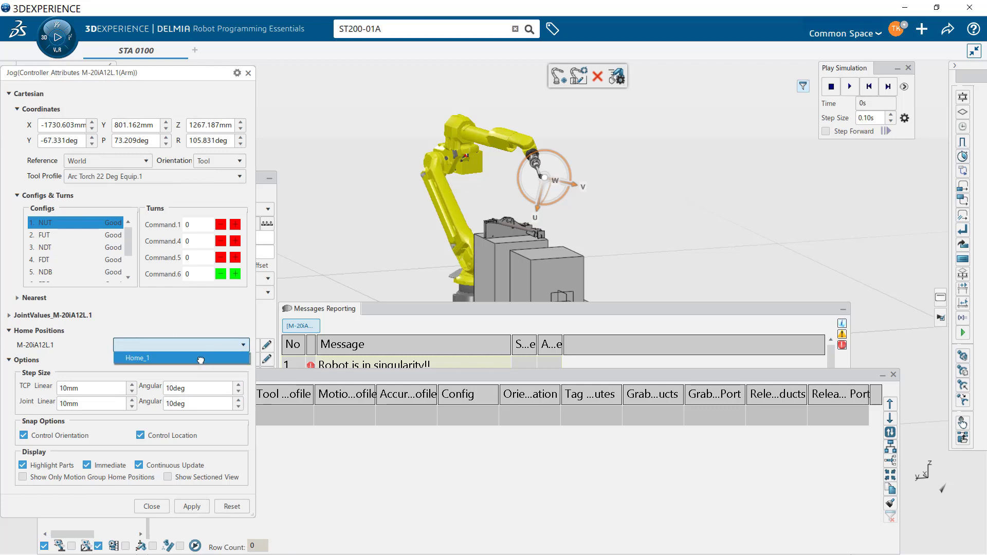
pyautogui.click(203, 361)
pyautogui.moveTo(569, 199); pyautogui.dragTo(634, 175, button='middle')
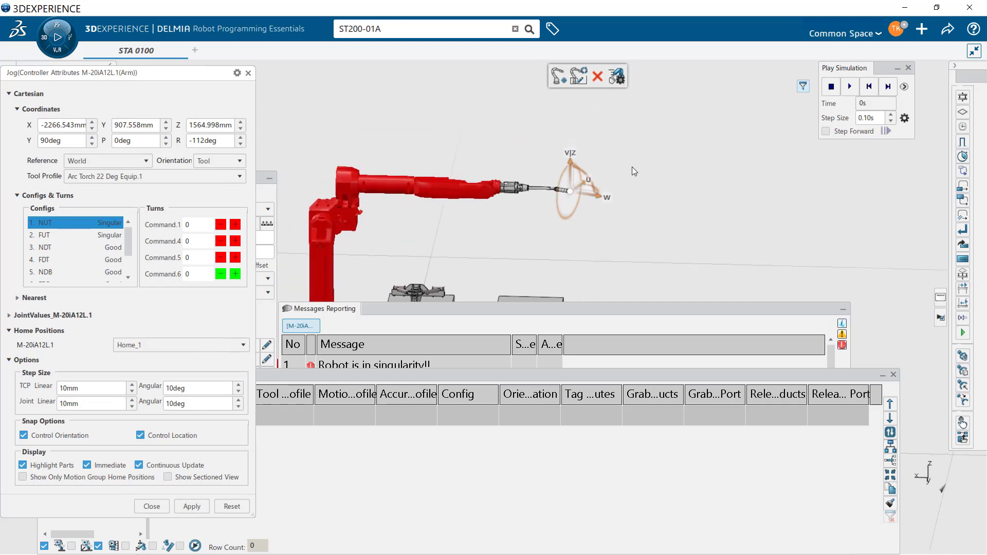
pyautogui.moveTo(605, 207)
pyautogui.mouseDown(button='middle')
pyautogui.moveTo(600, 226)
pyautogui.moveTo(584, 185)
pyautogui.moveTo(593, 201)
pyautogui.mouseUp(button='middle')
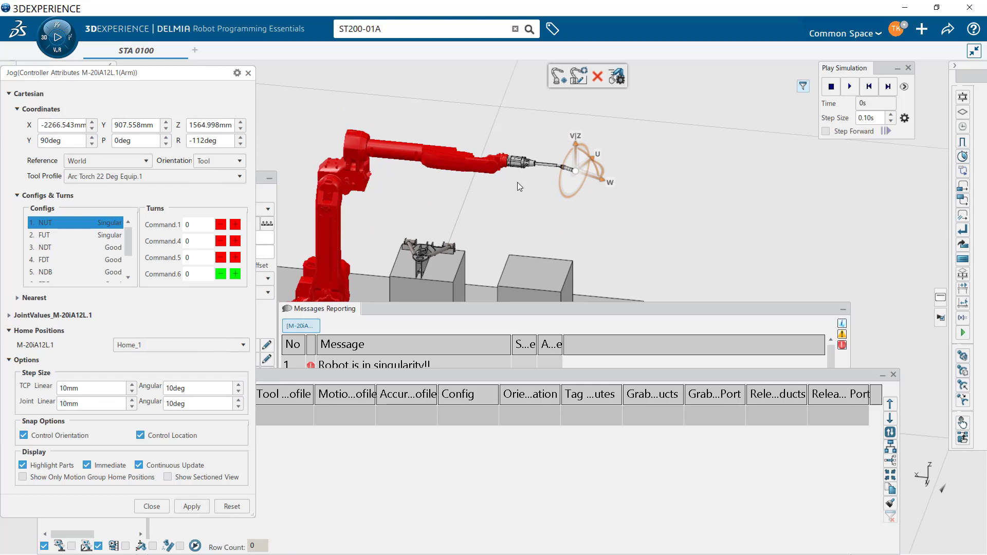
pyautogui.moveTo(494, 186); pyautogui.dragTo(544, 231, button='middle')
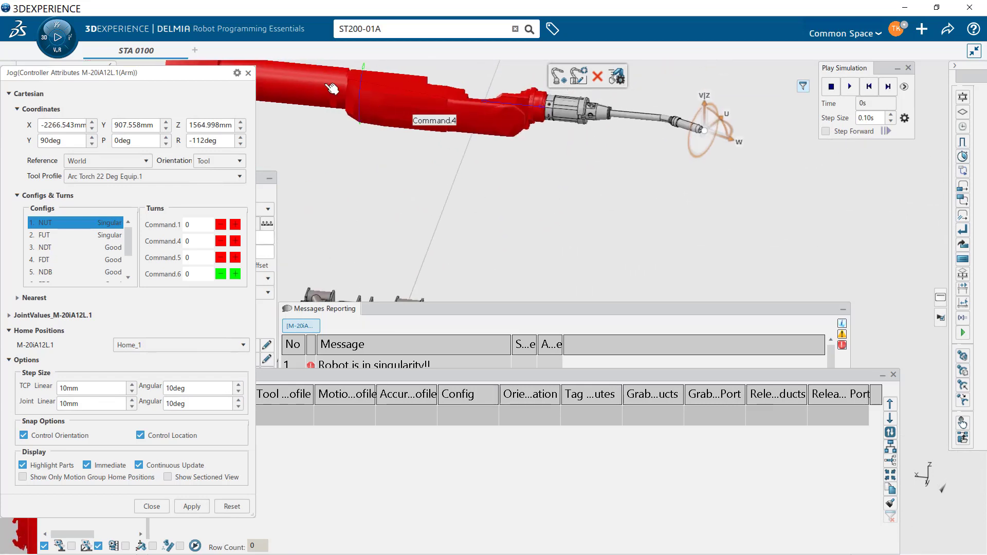
pyautogui.click(249, 74)
# Jog the wrist joints so the torch points down at the empty table, with Command.4 about 30 deg and Command.5 about -65 deg.
pyautogui.moveTo(636, 168); pyautogui.dragTo(598, 224, button='middle')
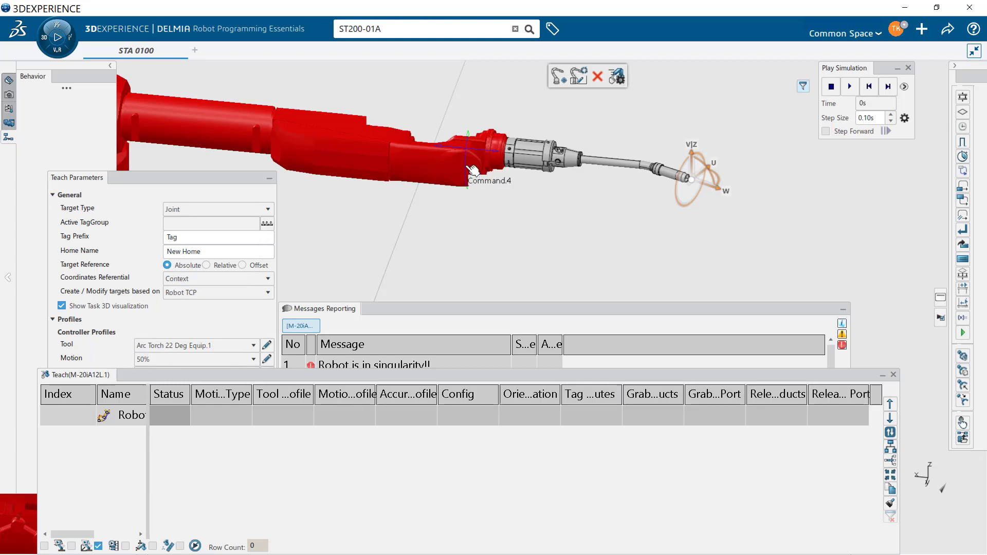
pyautogui.moveTo(471, 171); pyautogui.dragTo(503, 180)
pyautogui.moveTo(413, 160); pyautogui.dragTo(585, 148, button='middle')
pyautogui.moveTo(517, 137); pyautogui.dragTo(460, 128)
pyautogui.moveTo(592, 190); pyautogui.dragTo(513, 204, button='middle')
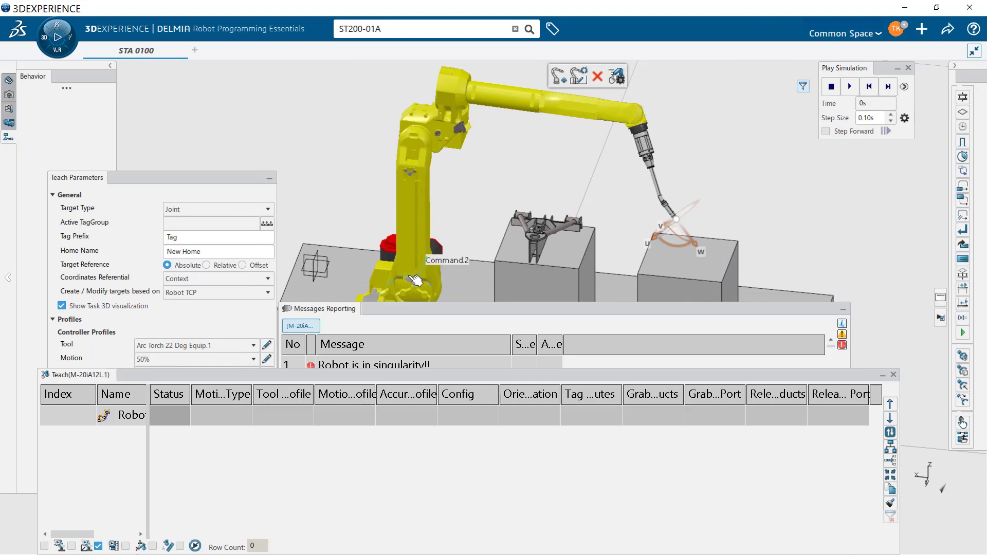
# Show the joint values in the Jog dialog and set Command.3 to 0 deg and Command.4 to 60 deg.
pyautogui.click(201, 183)
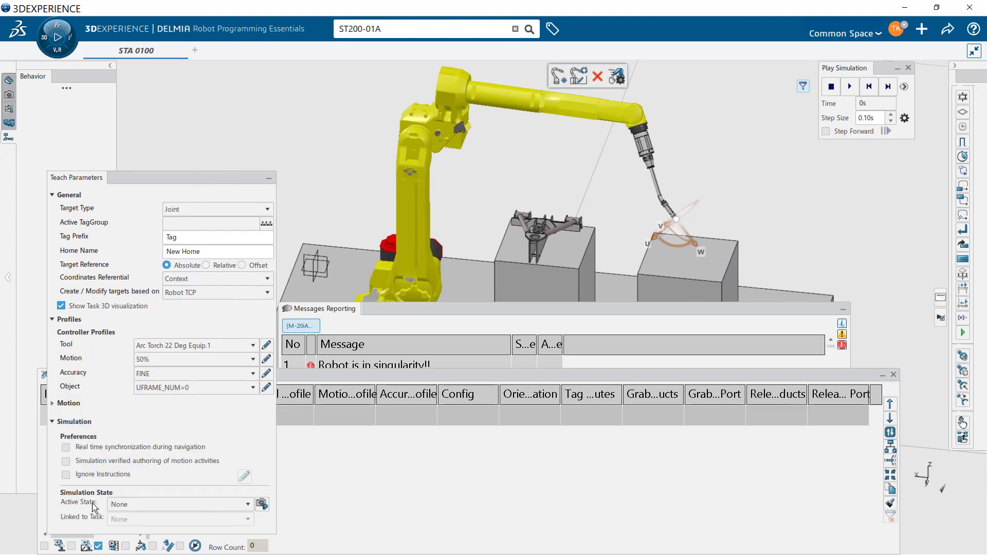
pyautogui.click(44, 546)
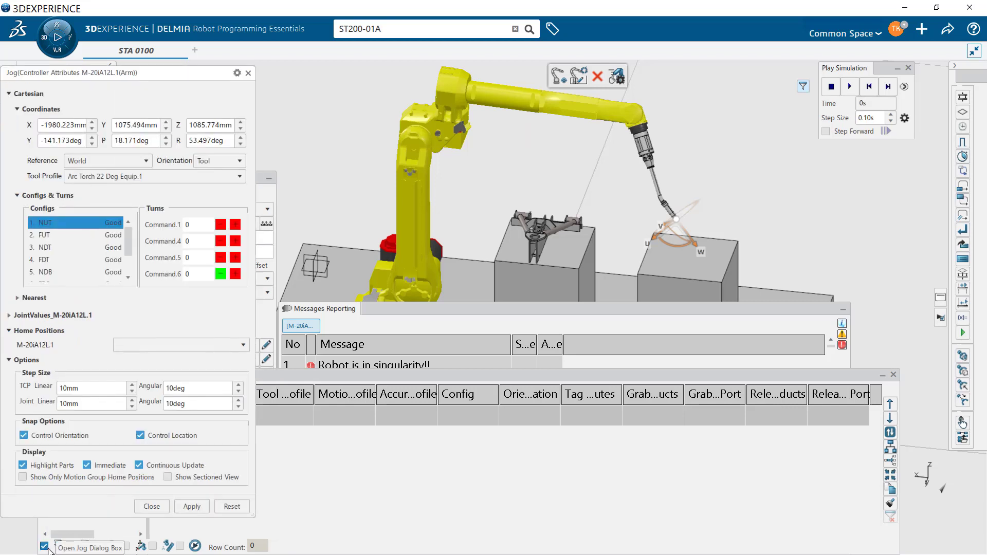
pyautogui.click(10, 315)
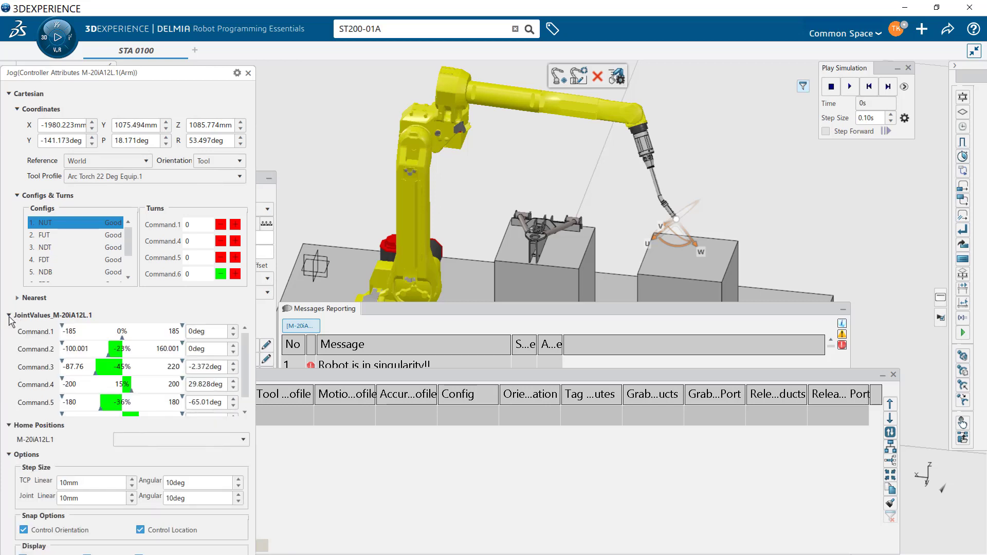
pyautogui.click(17, 196)
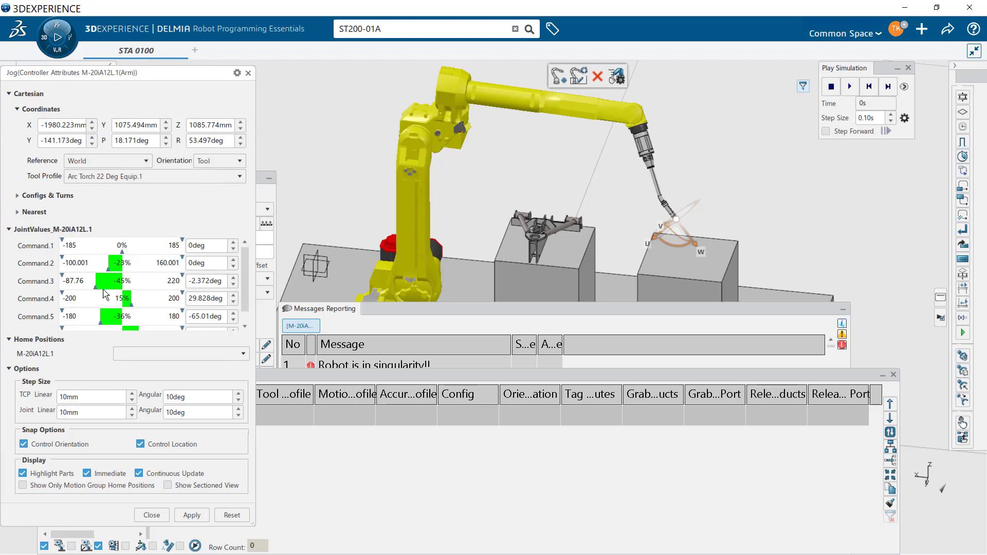
pyautogui.moveTo(98, 291); pyautogui.dragTo(96, 297)
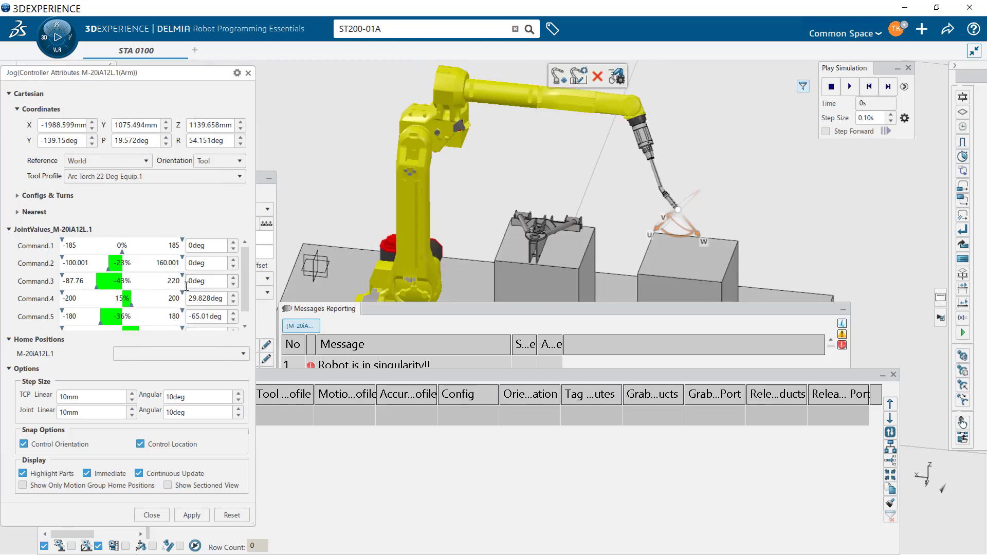
pyautogui.moveTo(134, 307)
pyautogui.mouseDown()
pyautogui.moveTo(119, 310)
pyautogui.moveTo(127, 308)
pyautogui.mouseUp()
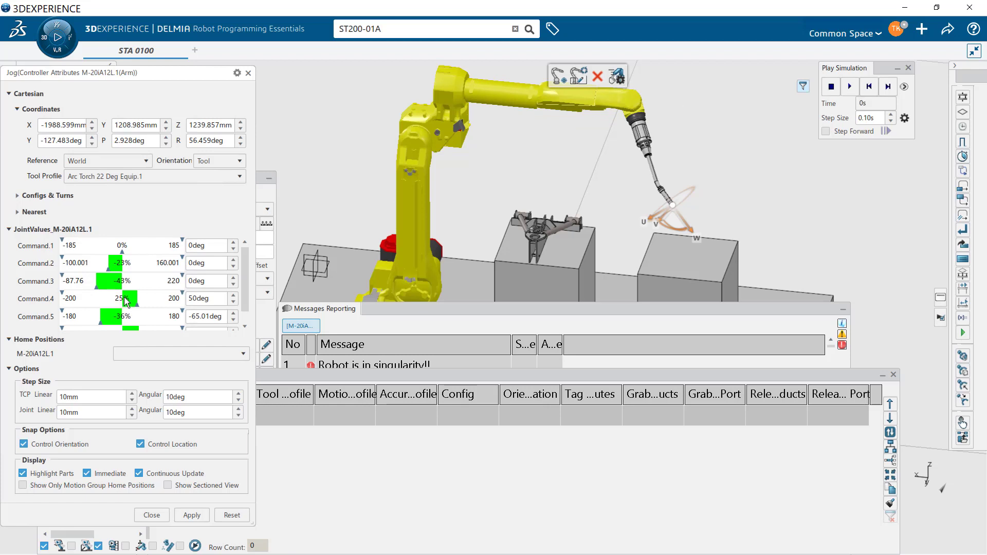
pyautogui.moveTo(149, 310)
pyautogui.mouseDown()
pyautogui.moveTo(198, 316)
pyautogui.moveTo(143, 314)
pyautogui.mouseUp()
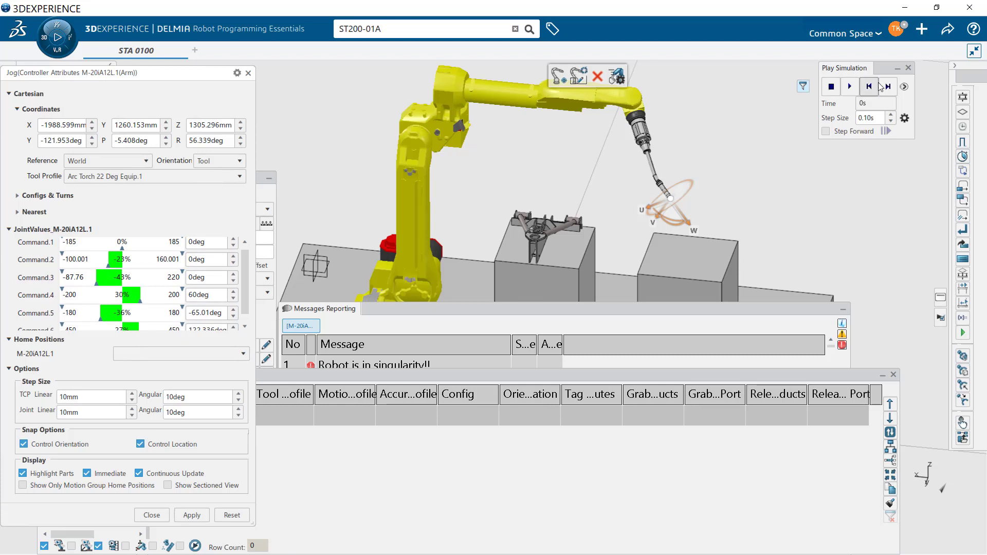
# Minimize the Messages Reporting window and bring the Jog dialog in front of Teach, with the Command.6 value in view.
pyautogui.click(843, 313)
pyautogui.click(843, 313)
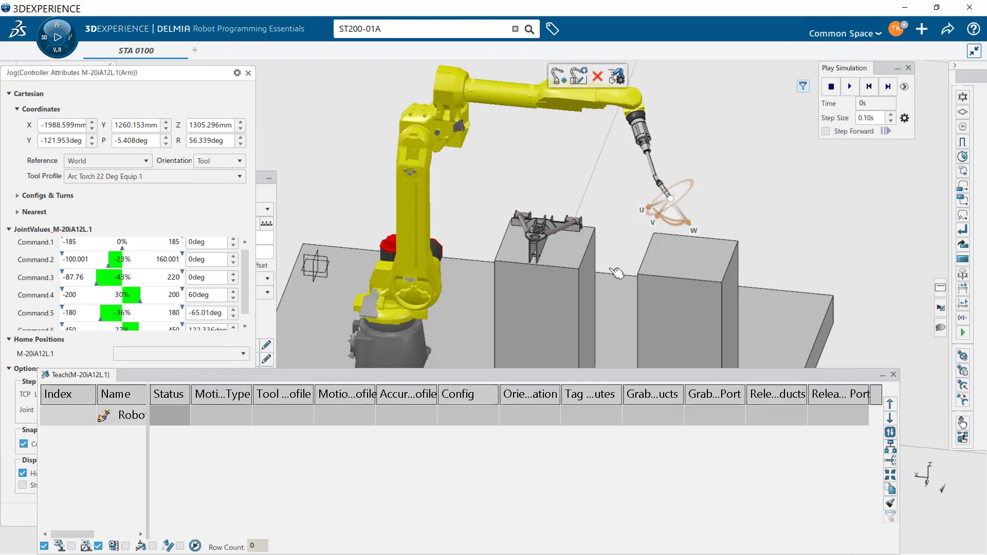
pyautogui.moveTo(658, 263); pyautogui.dragTo(695, 282, button='middle')
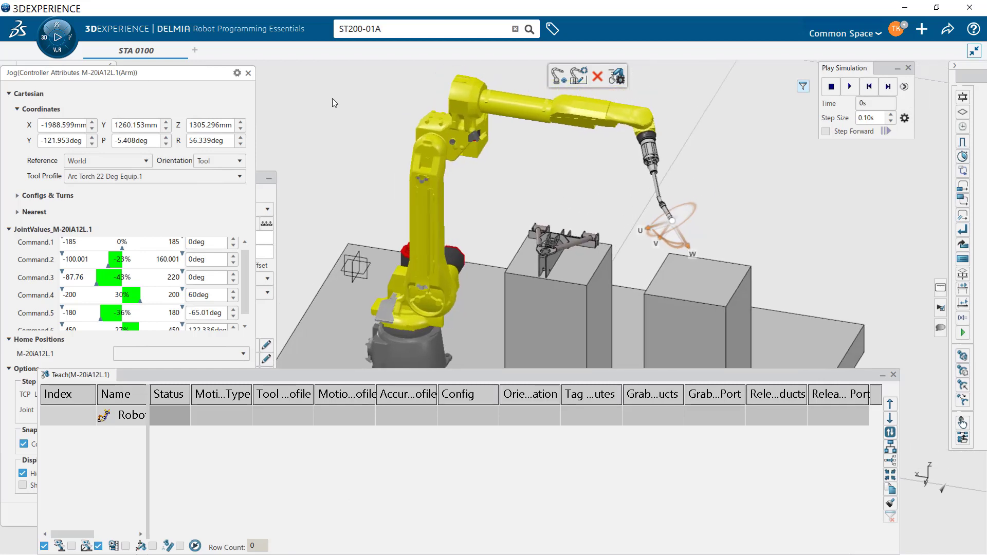
pyautogui.click(200, 85)
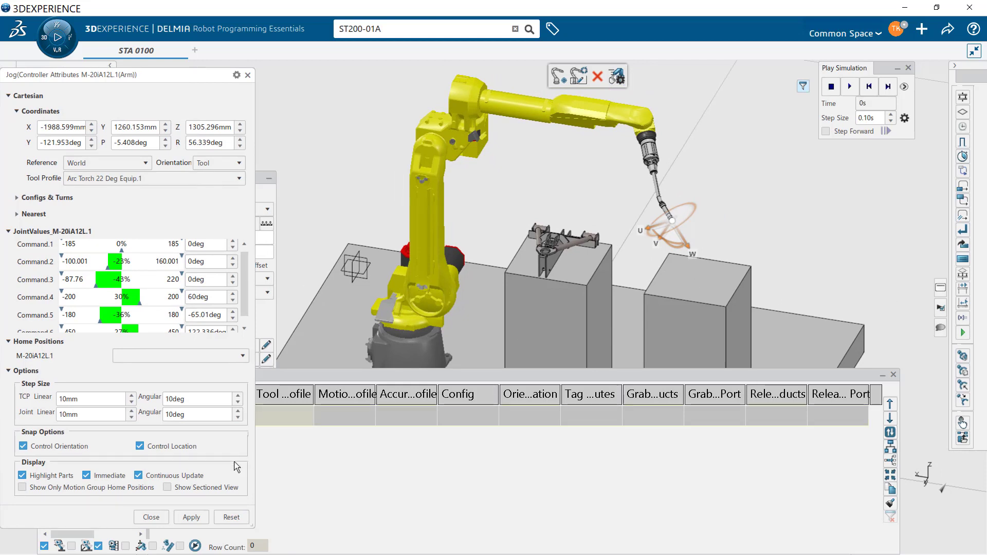
pyautogui.moveTo(244, 296)
pyautogui.mouseDown()
pyautogui.moveTo(245, 311)
pyautogui.moveTo(245, 272)
pyautogui.moveTo(245, 303)
pyautogui.mouseUp()
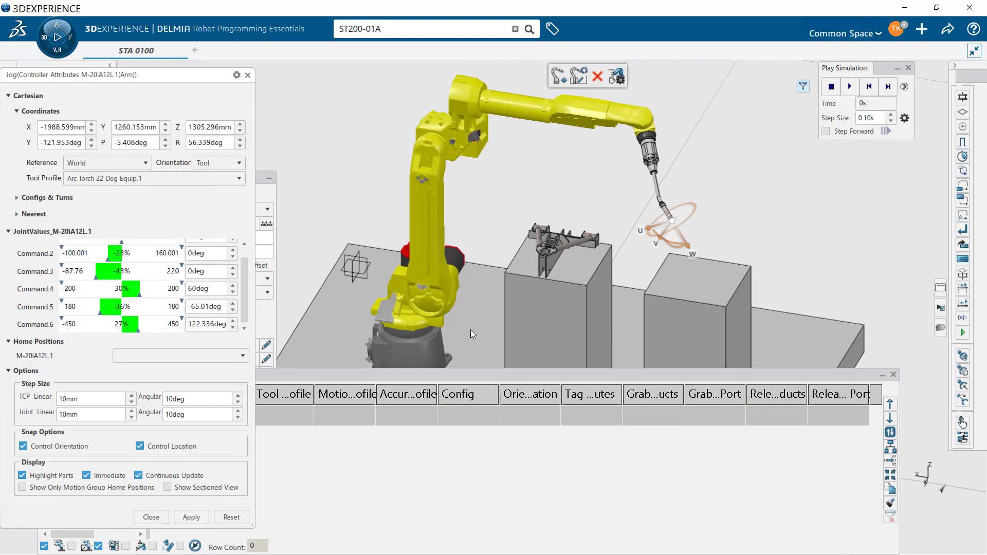
# Tilt the torch around its tool center point and move its tip above the control arm, to about X -1190, Y 970, Z 1389 mm.
pyautogui.scroll(-5, 683, 267)
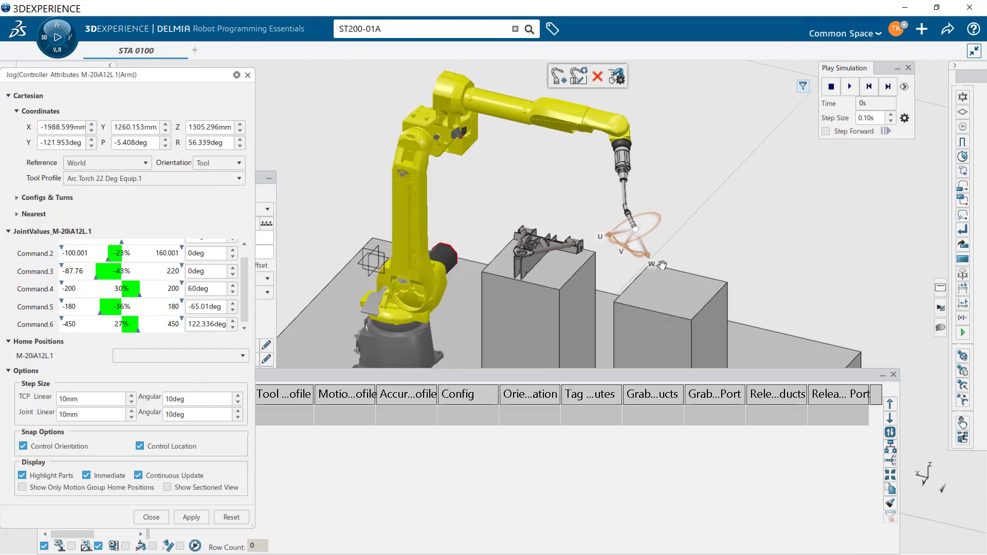
pyautogui.moveTo(667, 298); pyautogui.dragTo(618, 339, button='middle')
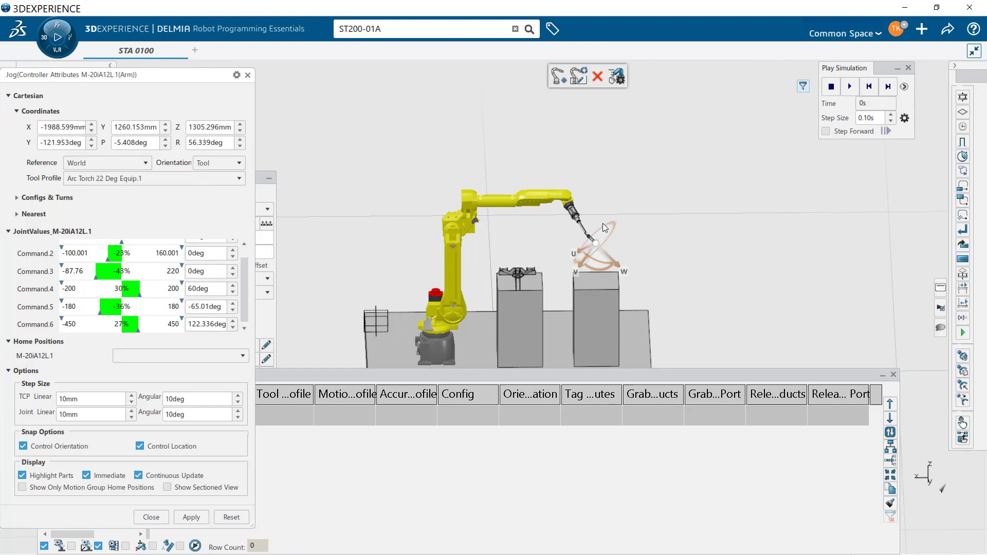
pyautogui.moveTo(602, 226); pyautogui.dragTo(595, 257)
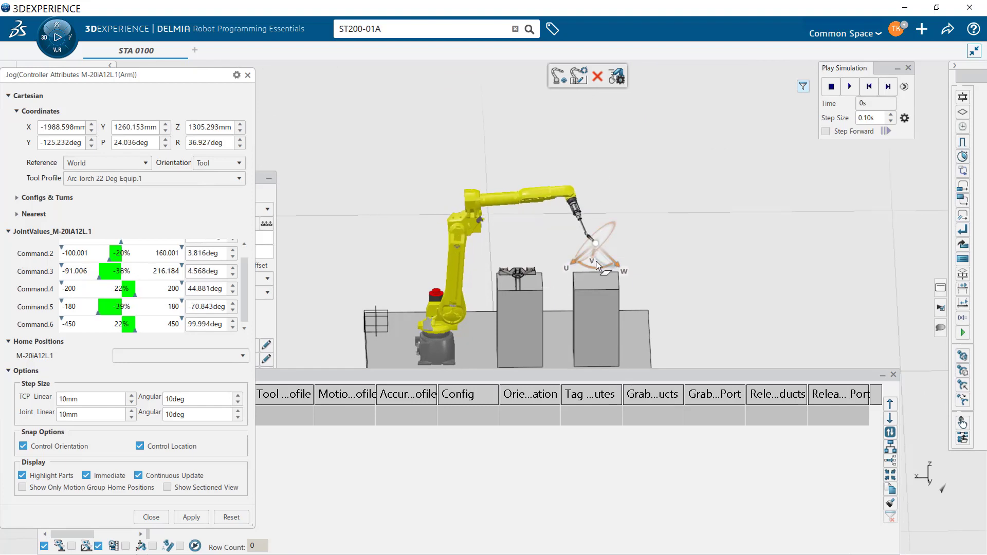
pyautogui.moveTo(596, 264); pyautogui.dragTo(503, 261)
pyautogui.moveTo(546, 297); pyautogui.dragTo(516, 250, button='middle')
pyautogui.moveTo(467, 231); pyautogui.dragTo(518, 235)
pyautogui.moveTo(569, 267); pyautogui.dragTo(765, 243, button='middle')
pyautogui.moveTo(603, 208); pyautogui.dragTo(544, 227)
pyautogui.moveTo(612, 265); pyautogui.dragTo(704, 231, button='middle')
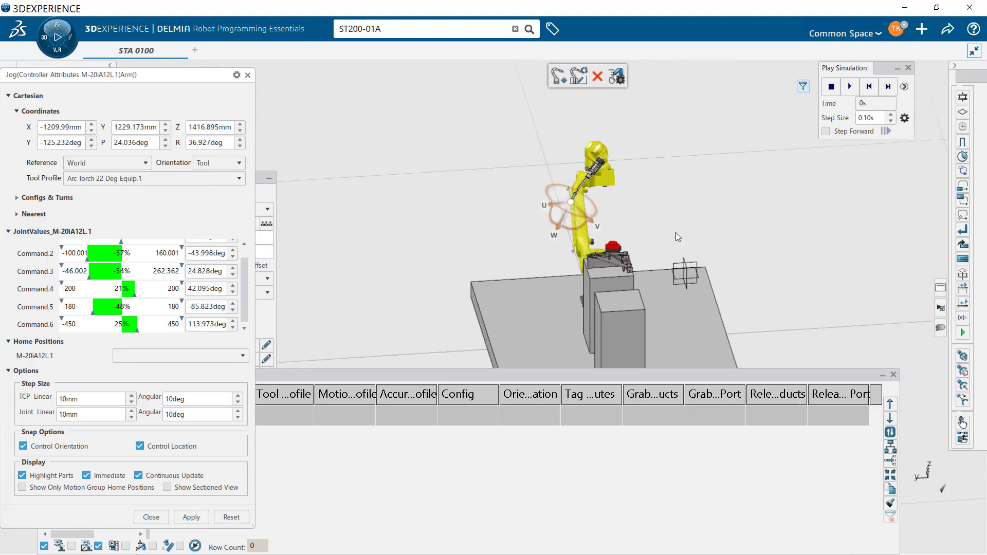
pyautogui.moveTo(595, 205); pyautogui.dragTo(598, 231)
pyautogui.moveTo(668, 250); pyautogui.dragTo(505, 312, button='middle')
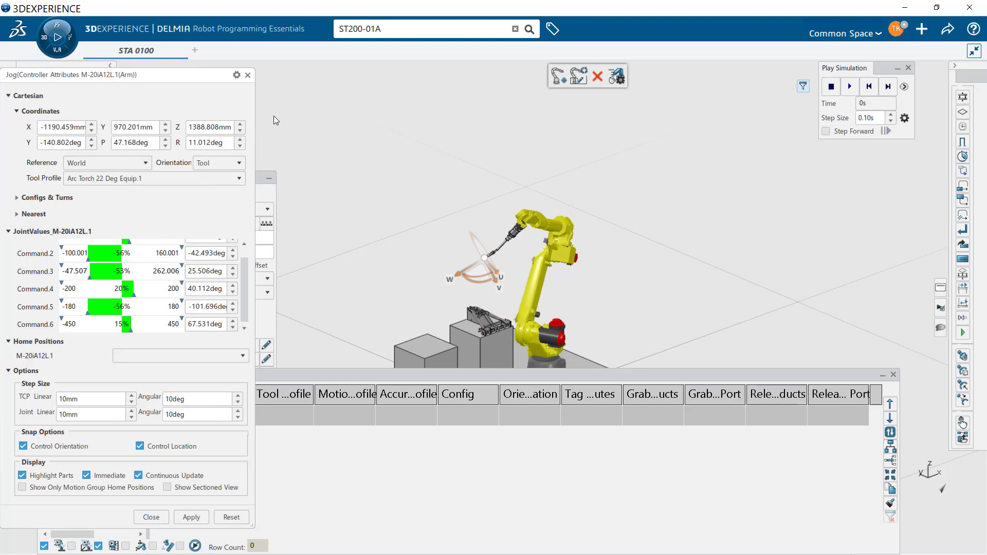
# Add a robot motion at the current torch position in Teach, and delete it from the task.
pyautogui.click(667, 375)
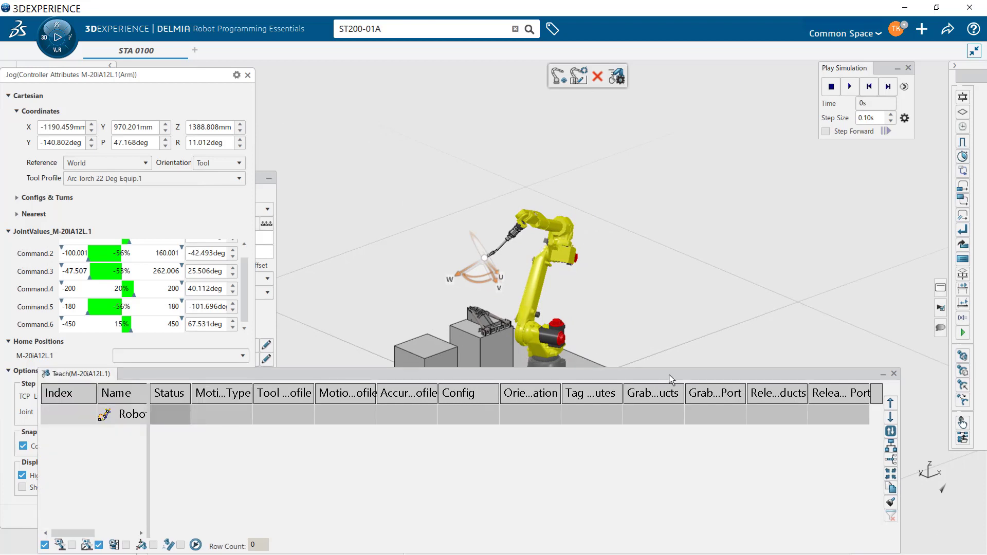
pyautogui.click(562, 83)
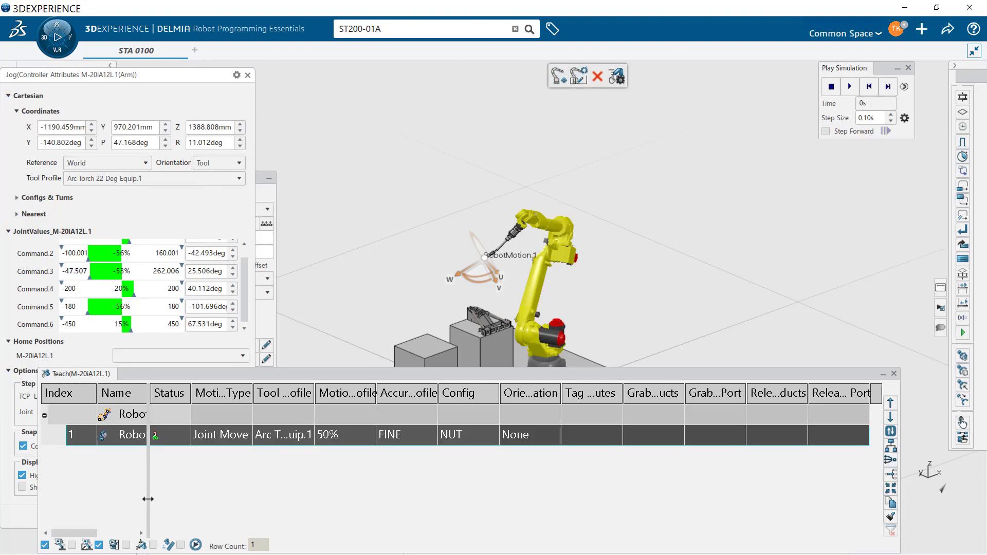
pyautogui.rightClick(136, 437)
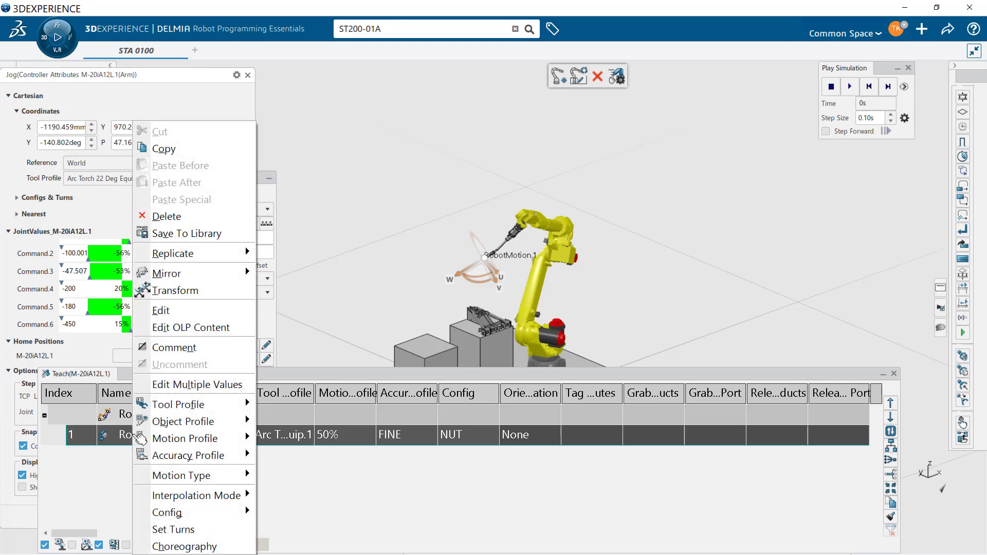
pyautogui.click(194, 216)
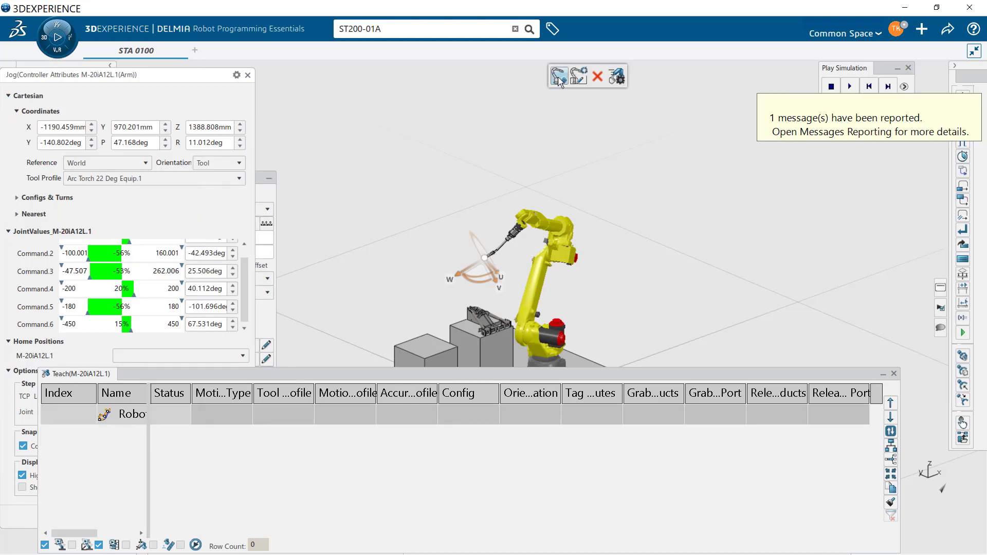
# Add a Joint Move with a target frame at the current torch tip to the M-20iA12L.1 task, and close the Teach window.
pyautogui.moveTo(560, 82)
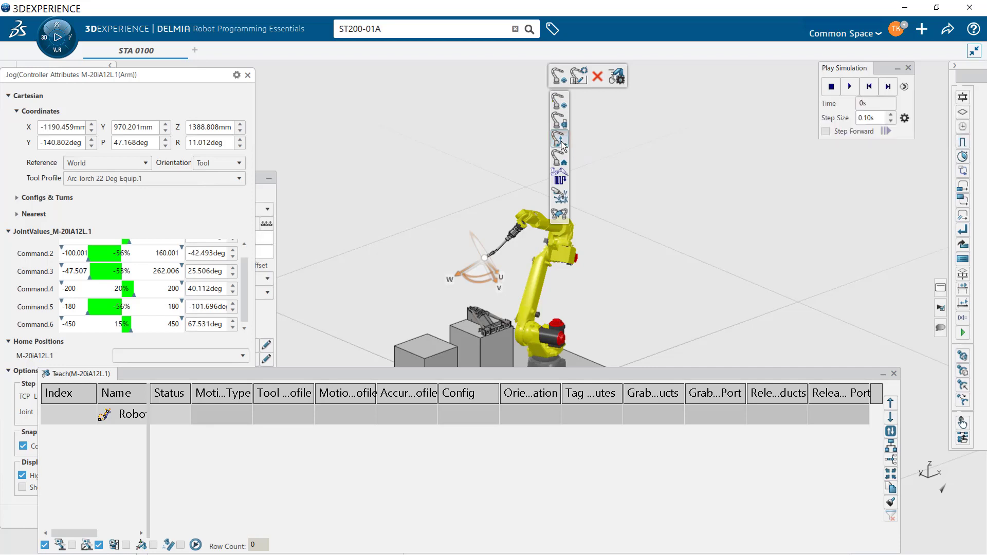
pyautogui.click(561, 141)
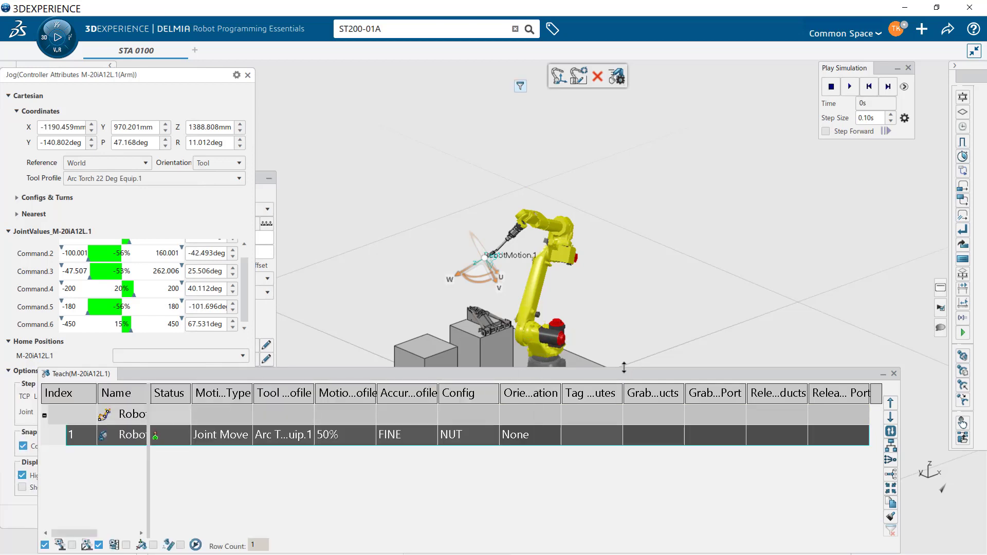
pyautogui.moveTo(624, 370); pyautogui.dragTo(616, 403)
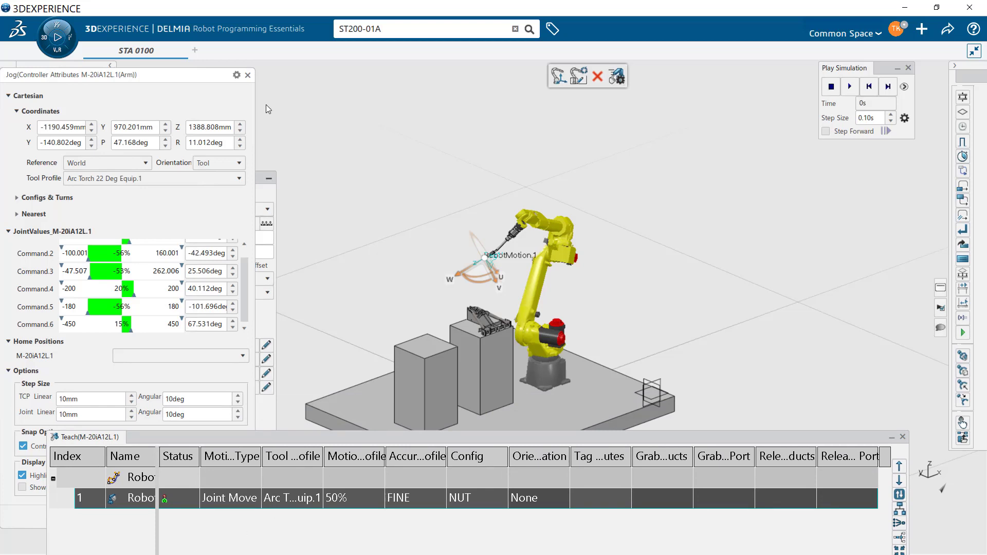
pyautogui.click(903, 437)
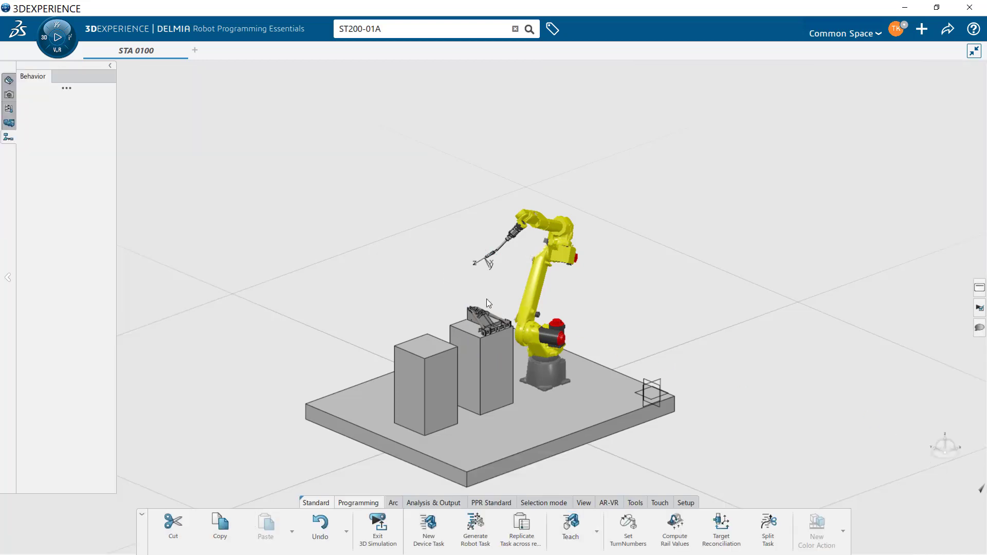
pyautogui.moveTo(493, 351)
pyautogui.mouseDown(button='middle')
pyautogui.moveTo(508, 403)
pyautogui.moveTo(504, 337)
pyautogui.mouseUp(button='middle')
pyautogui.moveTo(513, 415); pyautogui.dragTo(527, 262, button='middle')
pyautogui.moveTo(501, 344); pyautogui.dragTo(507, 294, button='middle')
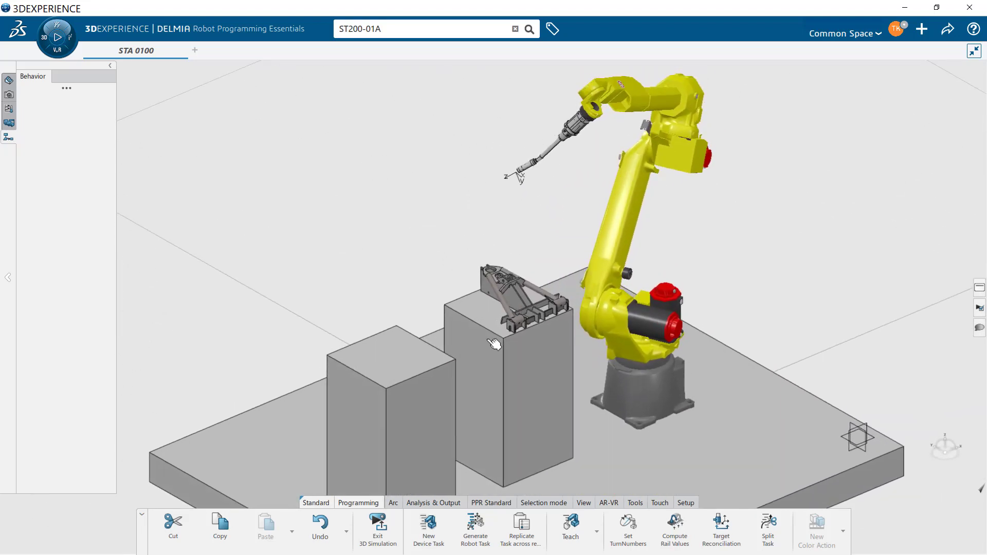
pyautogui.moveTo(531, 326); pyautogui.dragTo(574, 292, button='middle')
pyautogui.scroll(-5, 547, 282)
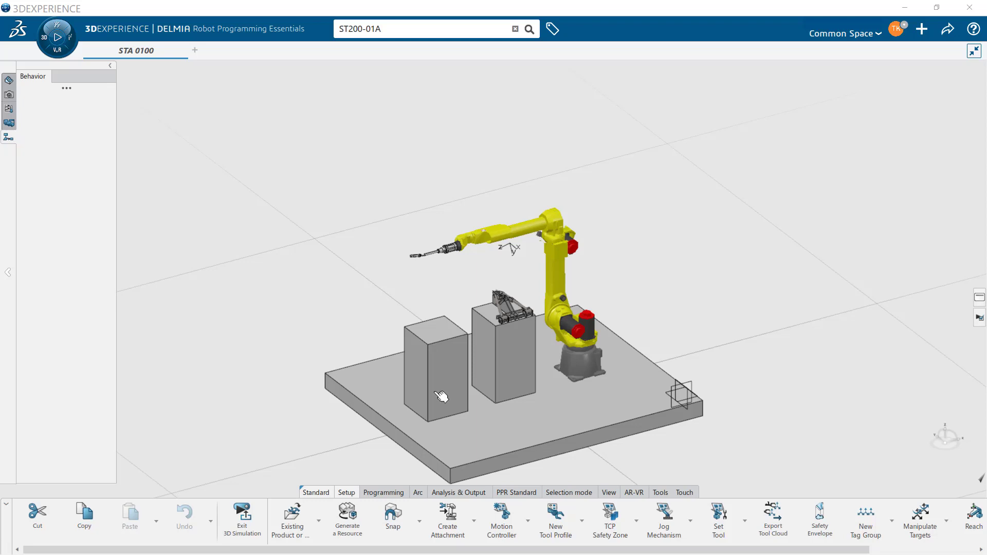
pyautogui.moveTo(528, 410); pyautogui.dragTo(474, 428, button='middle')
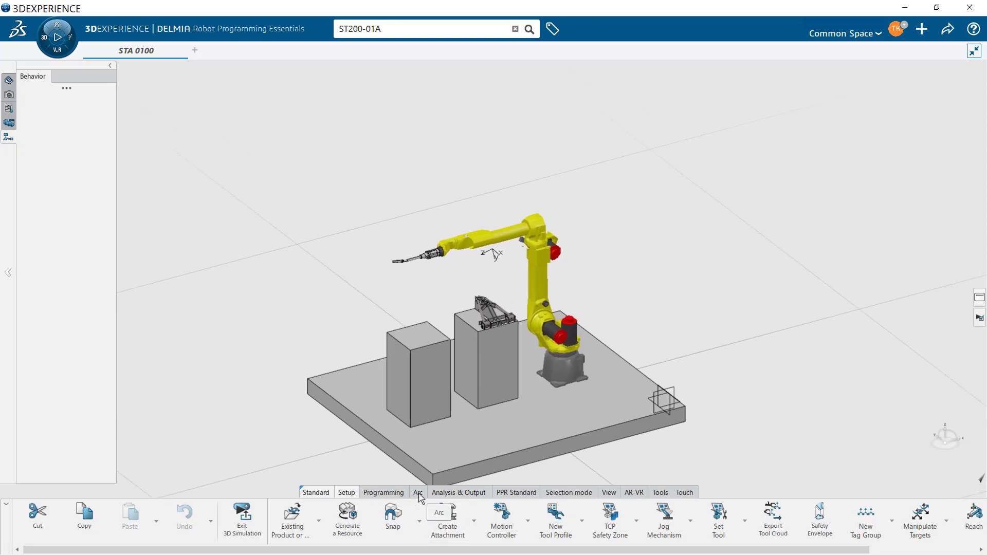
pyautogui.click(418, 493)
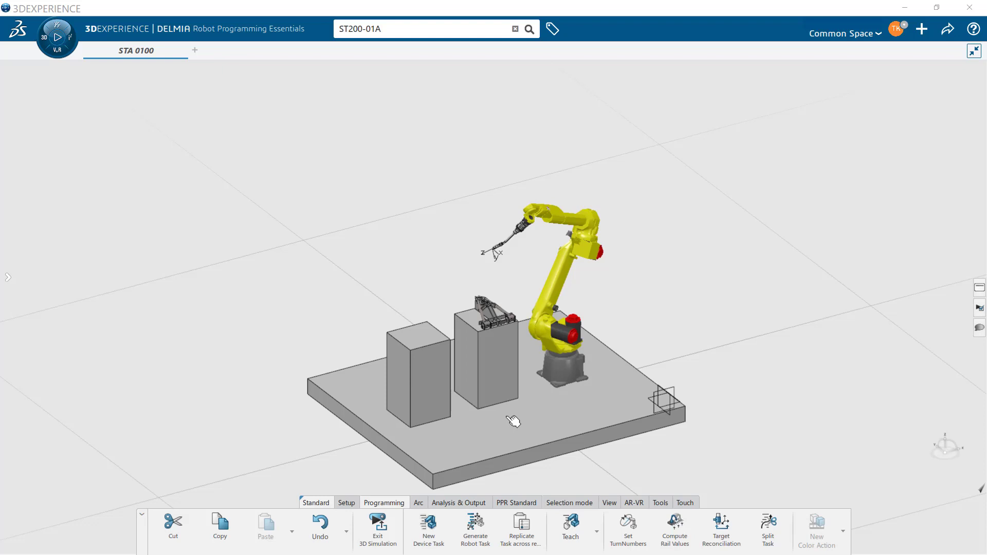
# Create a new simulation state in the global STA 0100 context with its scope set to All objects in context.
pyautogui.click(347, 503)
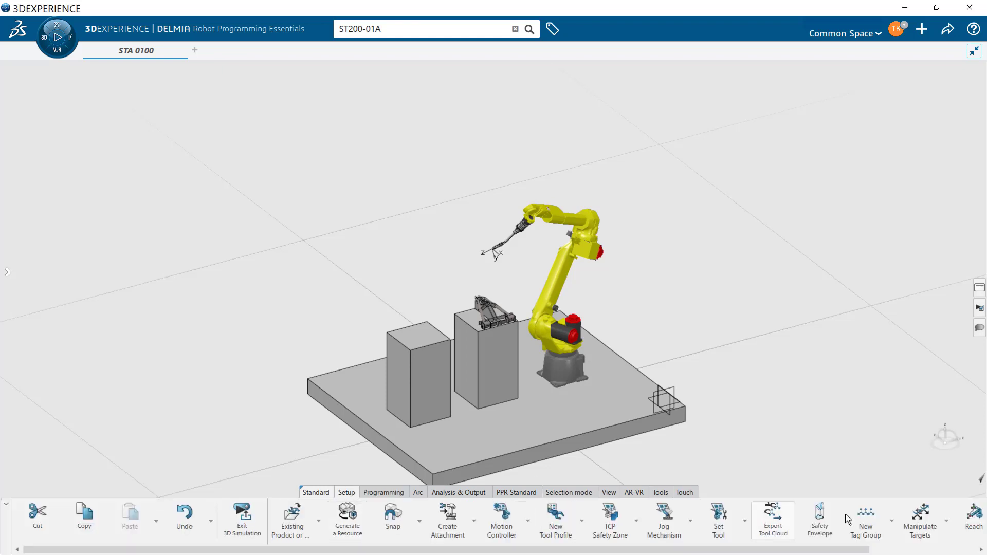
pyautogui.moveTo(851, 552); pyautogui.dragTo(957, 552)
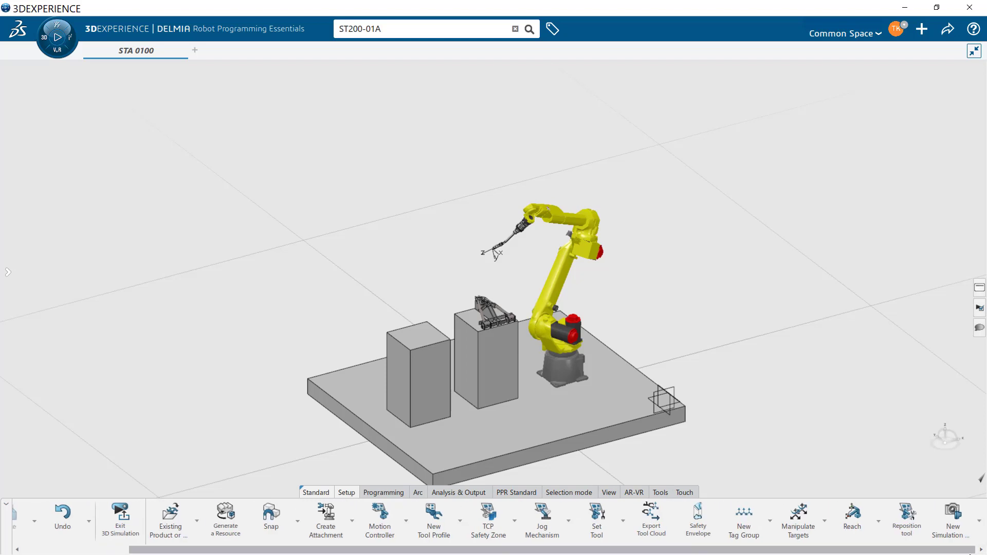
pyautogui.click(950, 524)
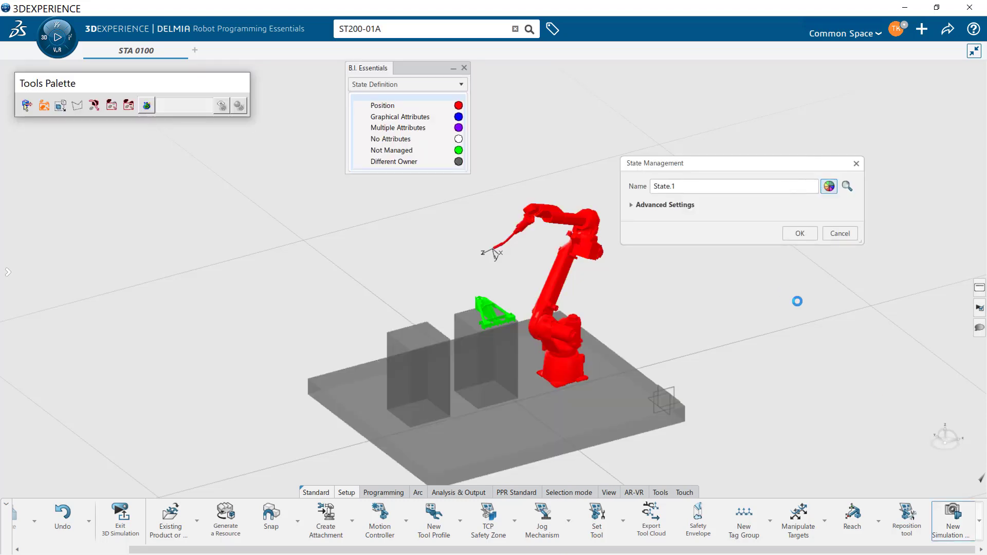
pyautogui.click(631, 205)
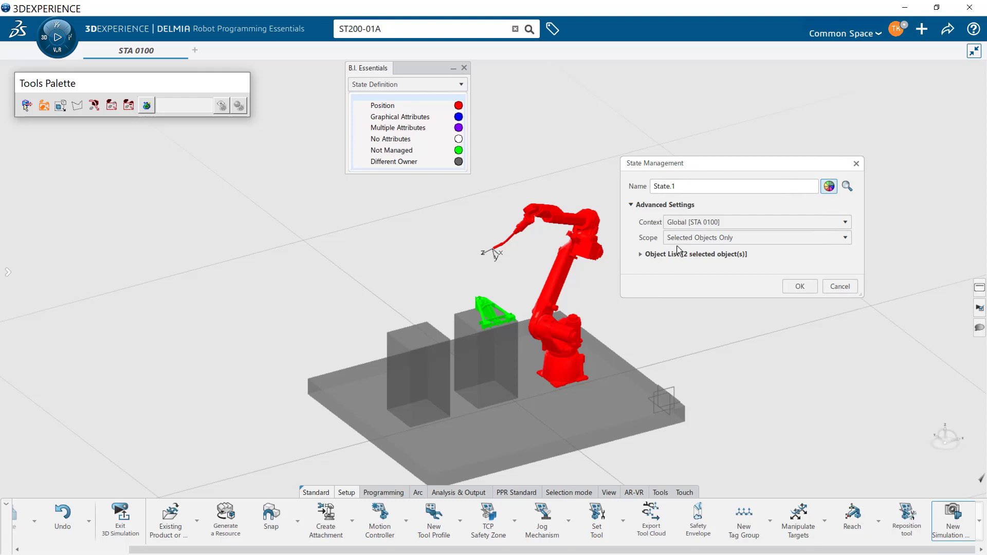
pyautogui.click(795, 242)
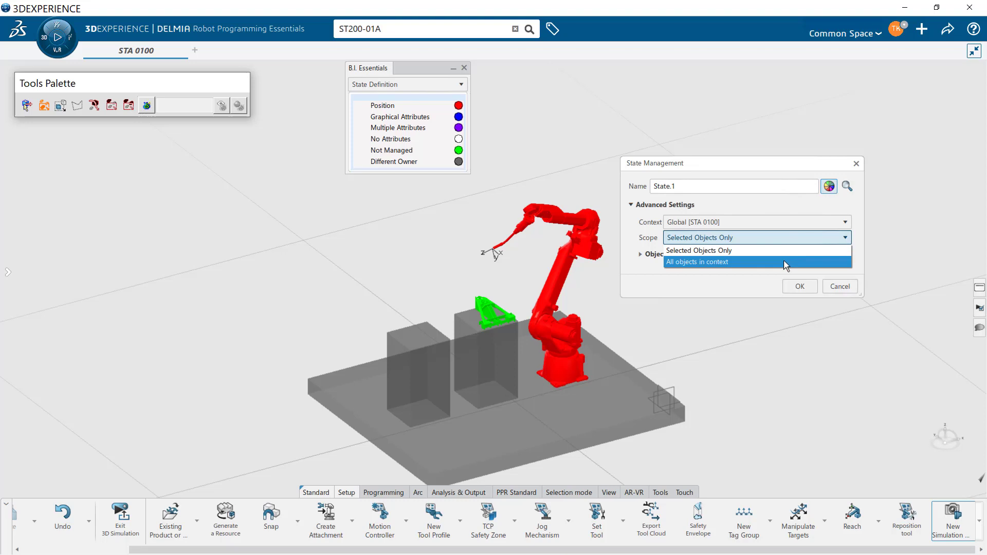
pyautogui.click(786, 263)
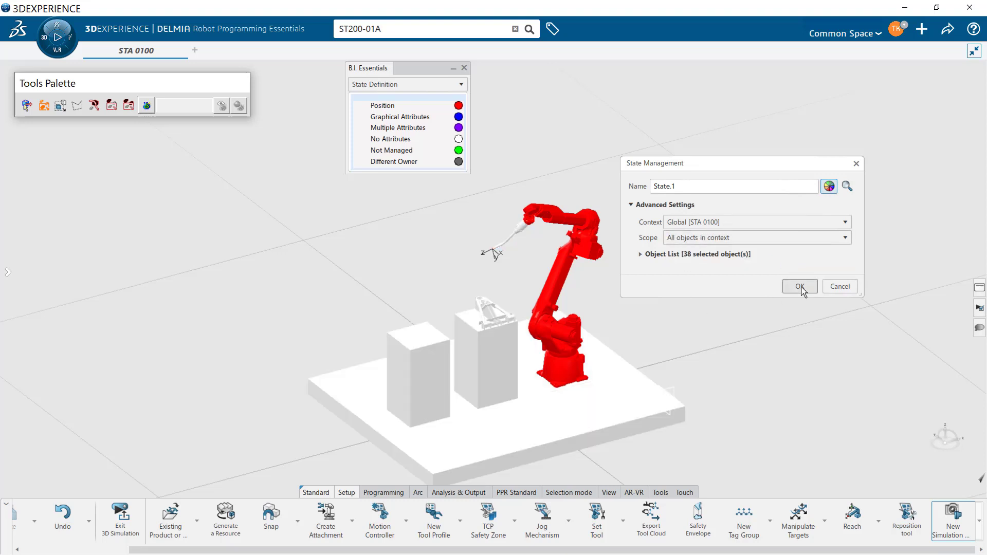
pyautogui.click(801, 287)
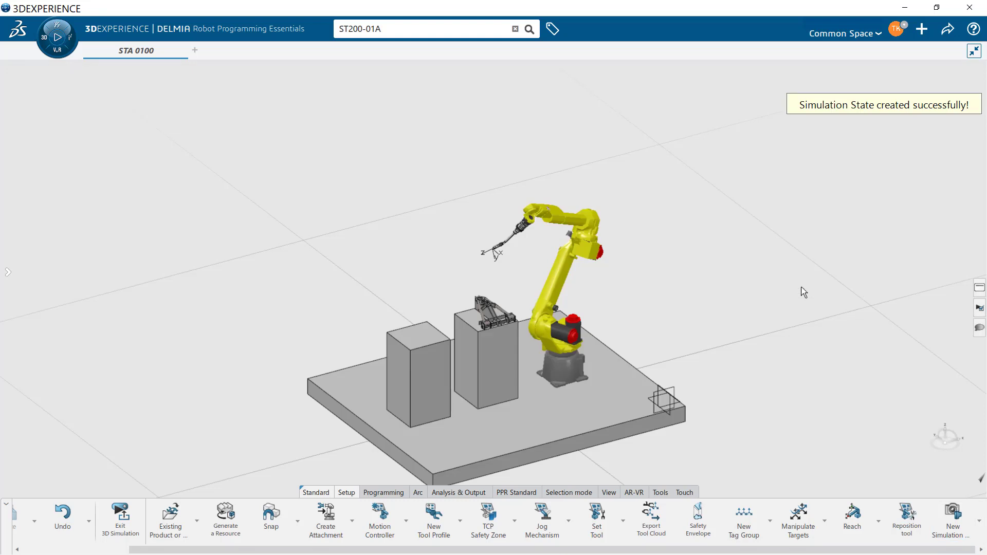
# Show the station's manual simulation states and pick State.1.
pyautogui.click(8, 274)
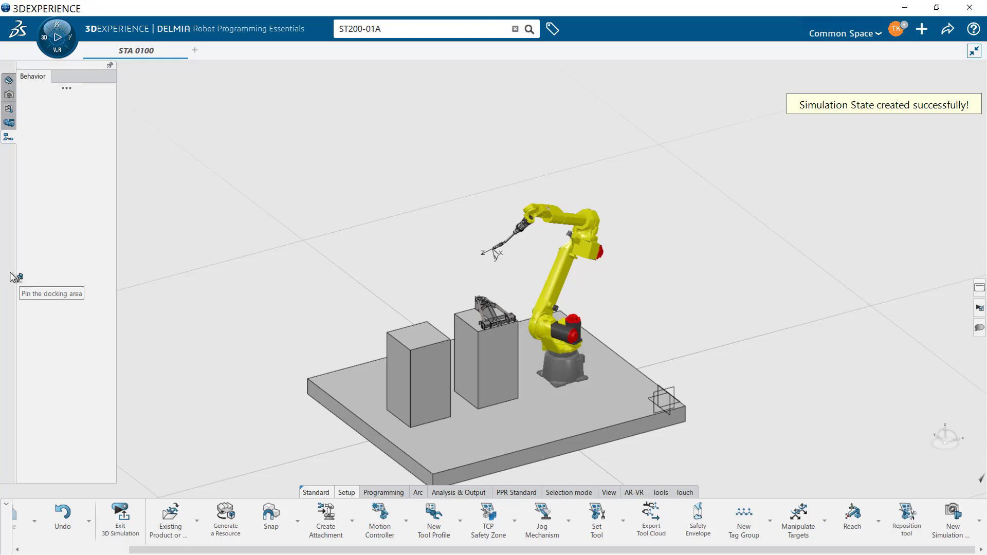
pyautogui.click(9, 95)
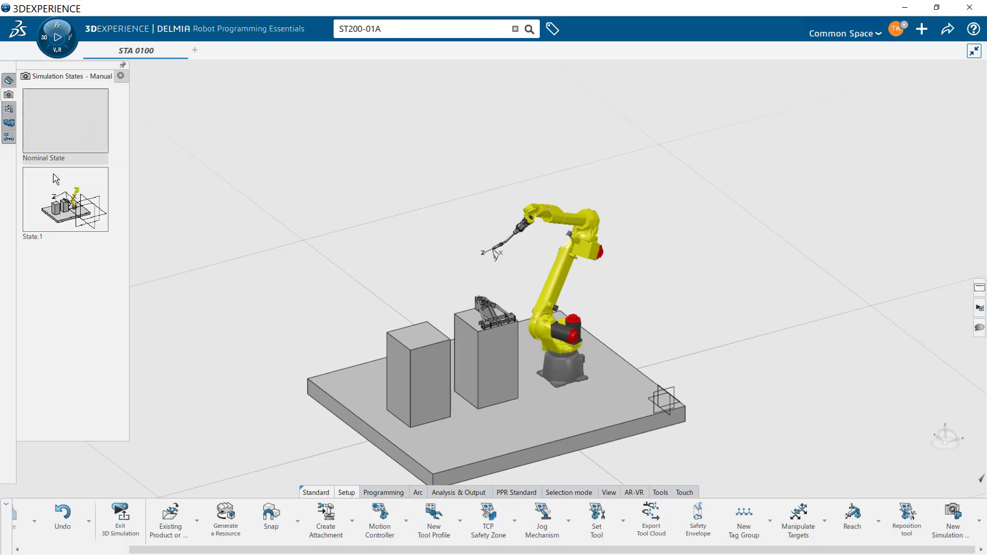
pyautogui.click(66, 197)
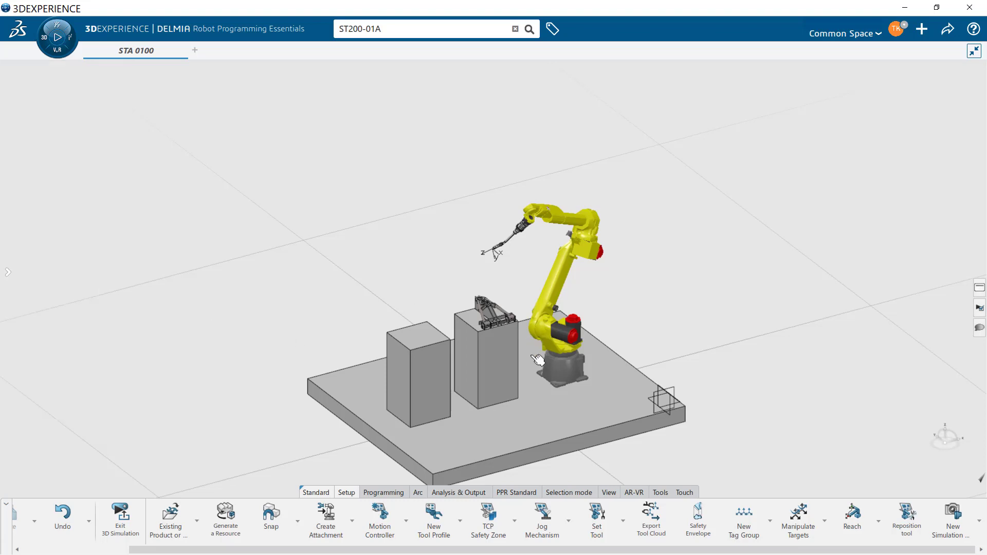
# Jog the Fanuc robot in Teach to about X -882, Y 767, Z 795 mm, and close the Teach window.
pyautogui.click(372, 493)
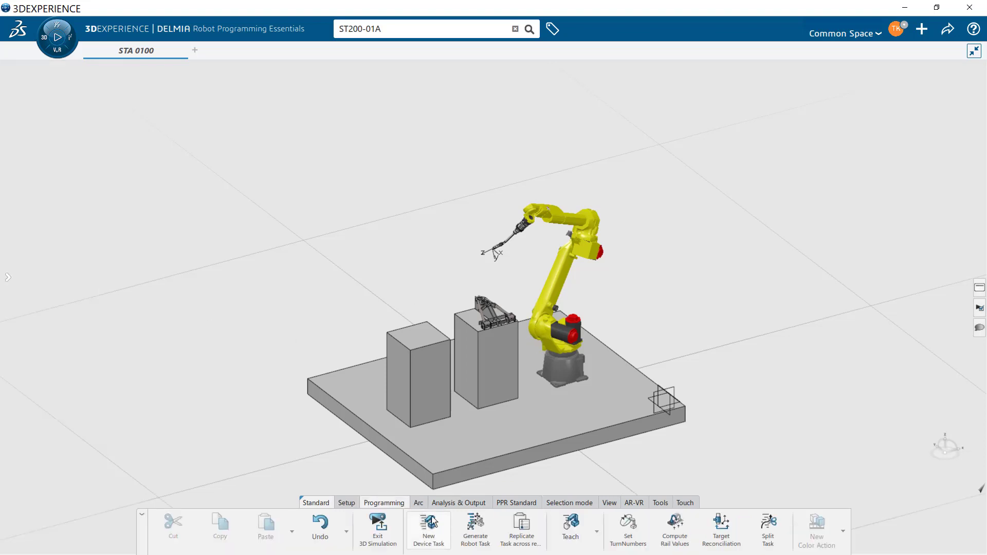
pyautogui.click(571, 534)
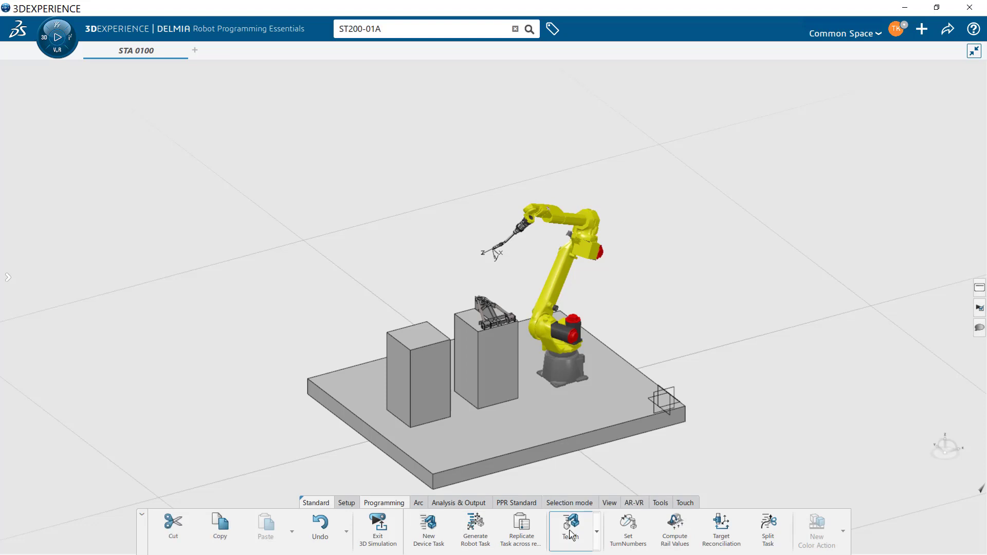
pyautogui.click(548, 308)
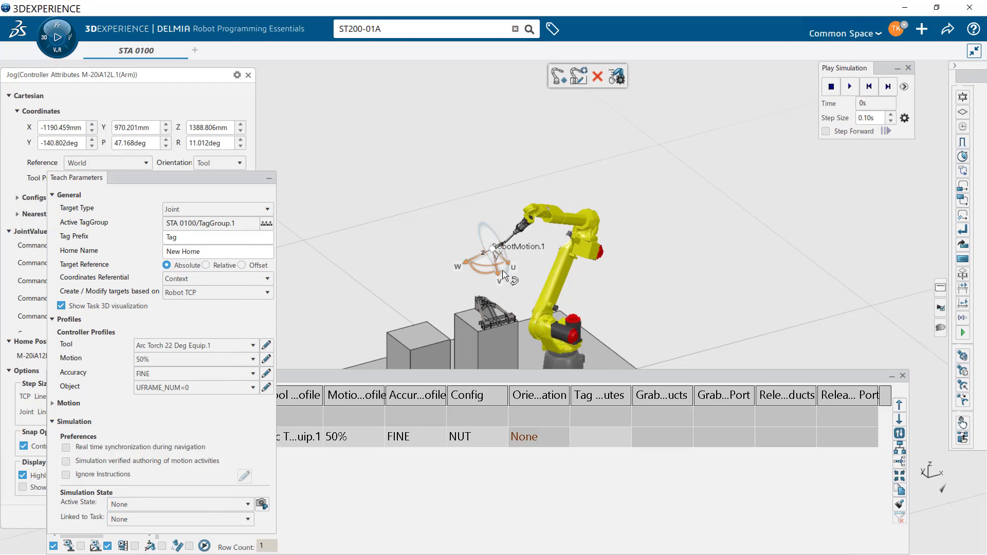
pyautogui.moveTo(492, 242); pyautogui.dragTo(511, 274)
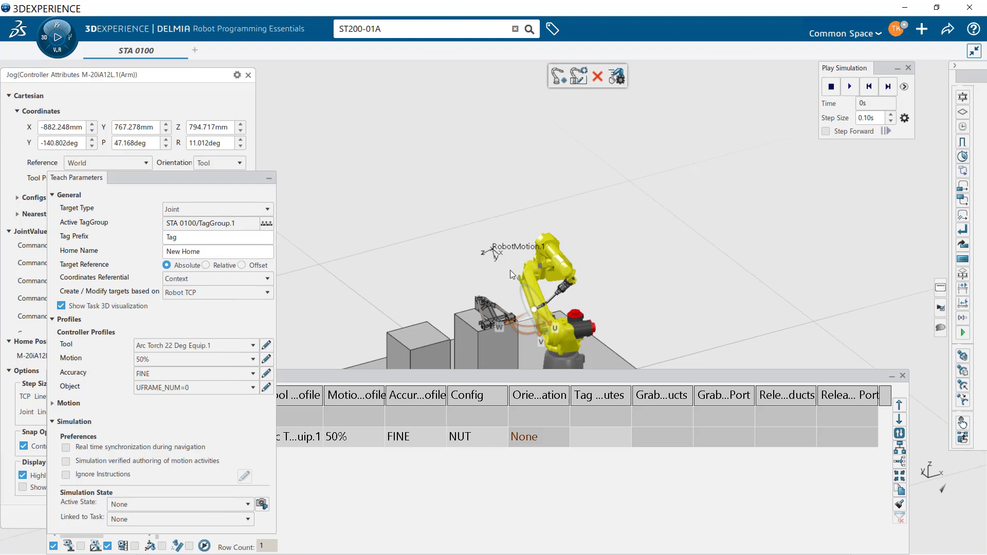
pyautogui.click(903, 376)
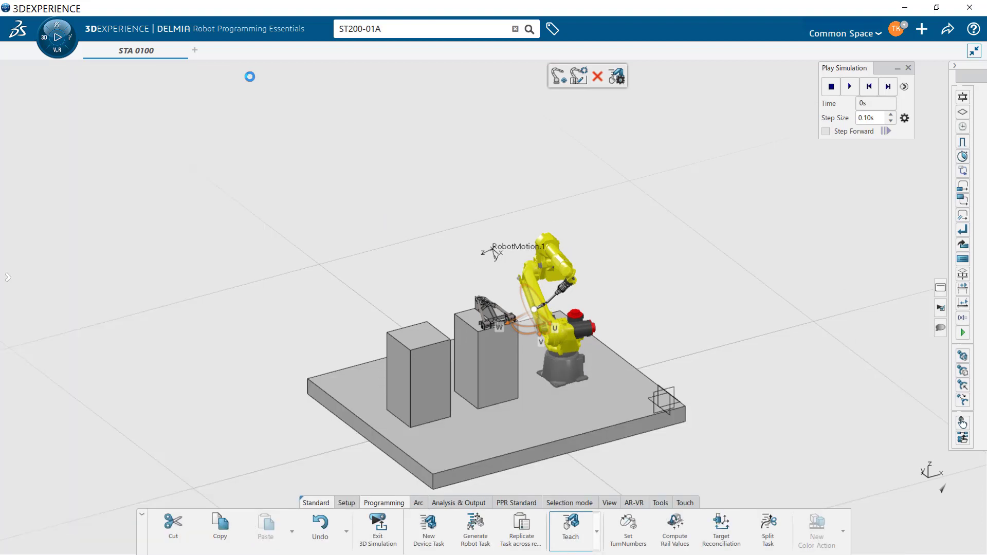
# Apply simulation state State.1 to the station and set it as the active state.
pyautogui.click(12, 284)
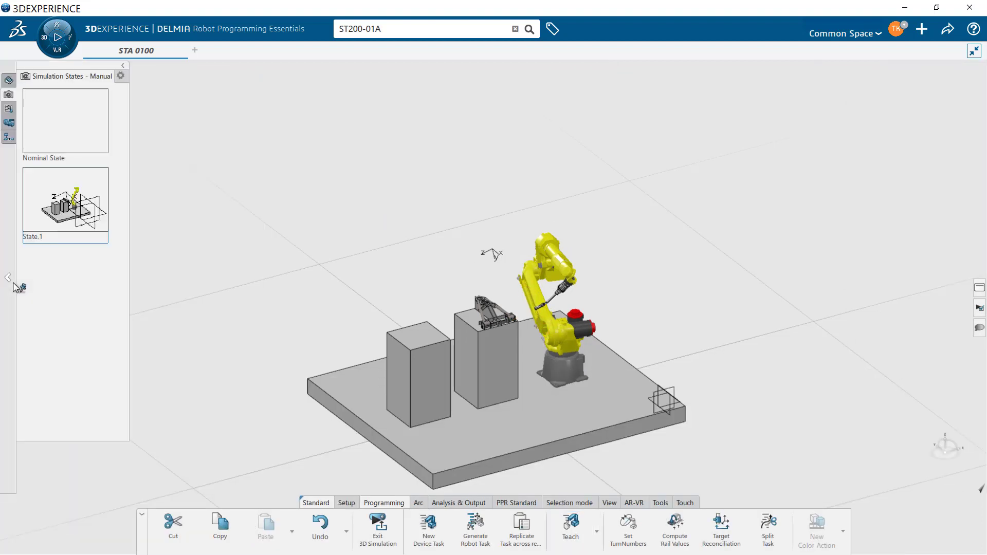
pyautogui.click(58, 221)
pyautogui.rightClick(65, 209)
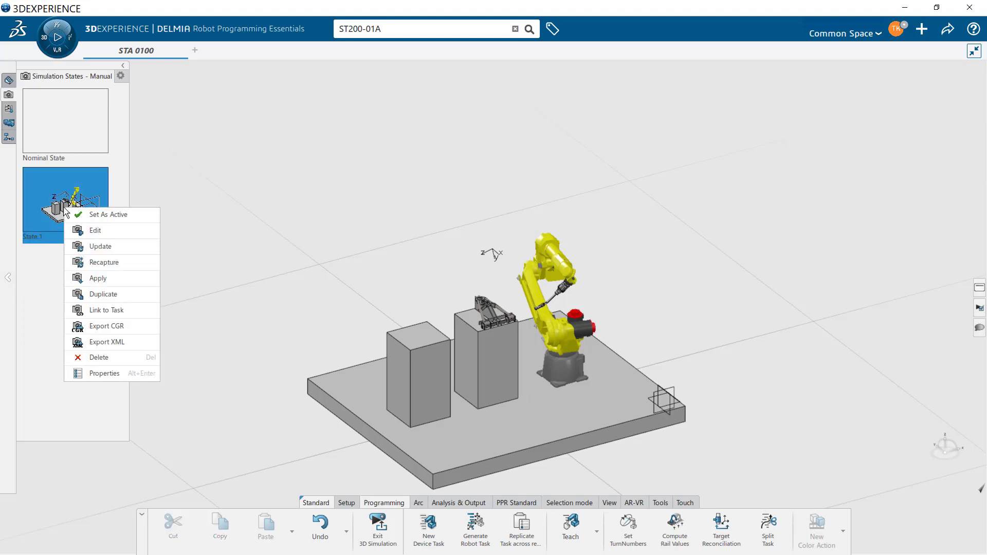
pyautogui.click(98, 278)
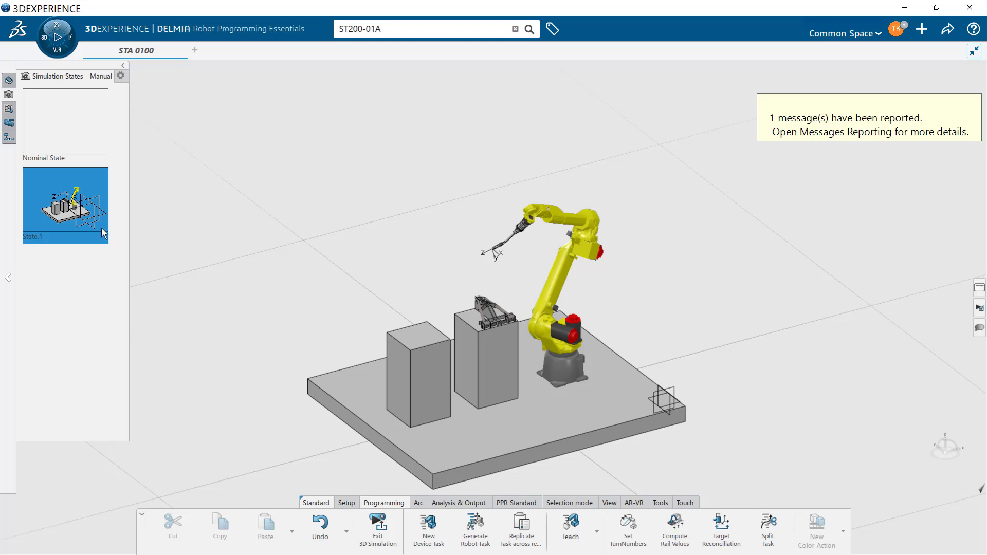
pyautogui.rightClick(82, 209)
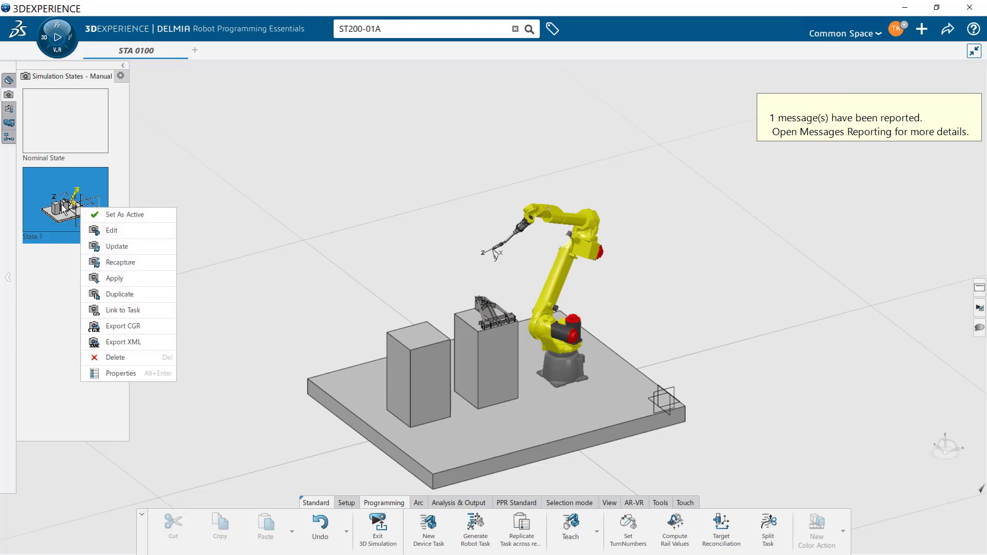
pyautogui.click(106, 215)
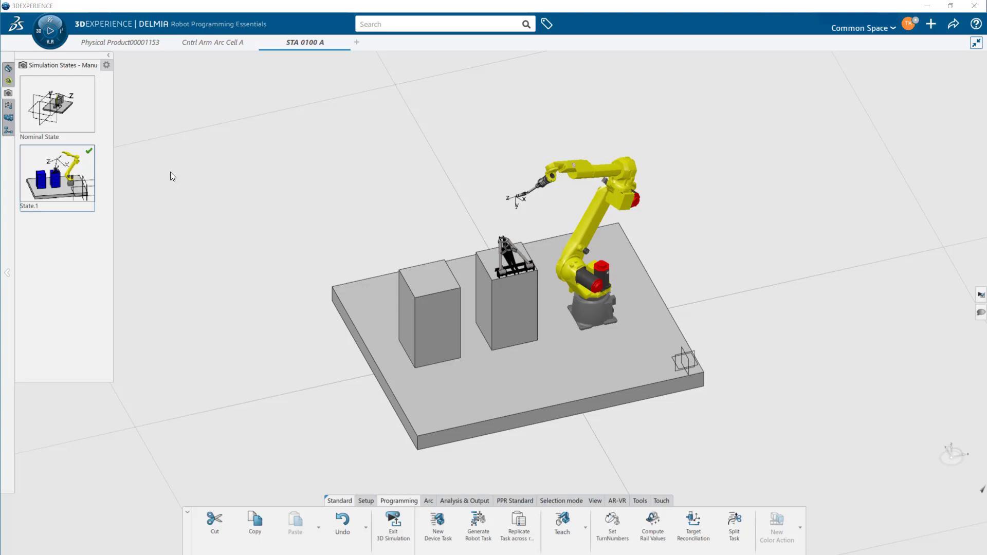
# Unset State.1 as the active state in STA 0100 A, and set it as active again.
pyautogui.rightClick(64, 184)
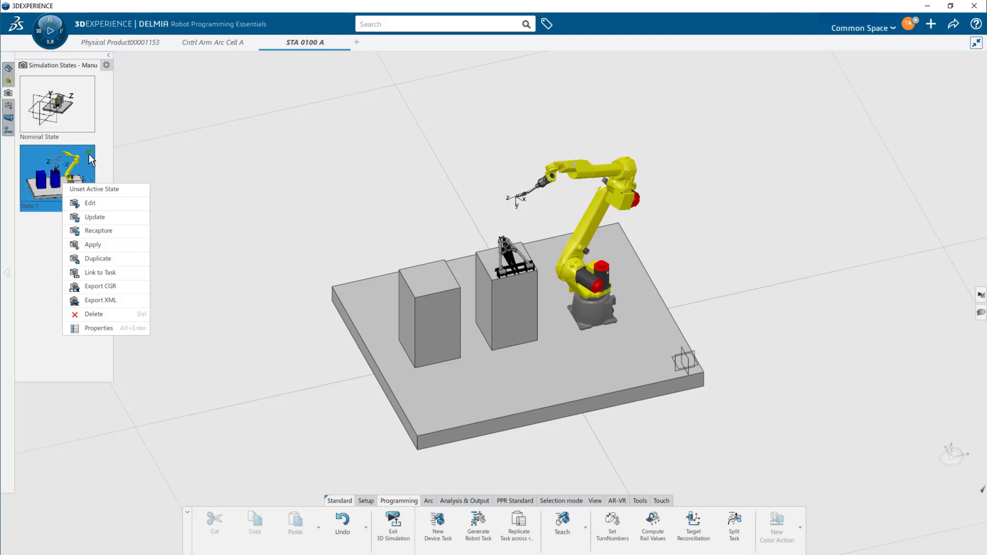
pyautogui.click(97, 188)
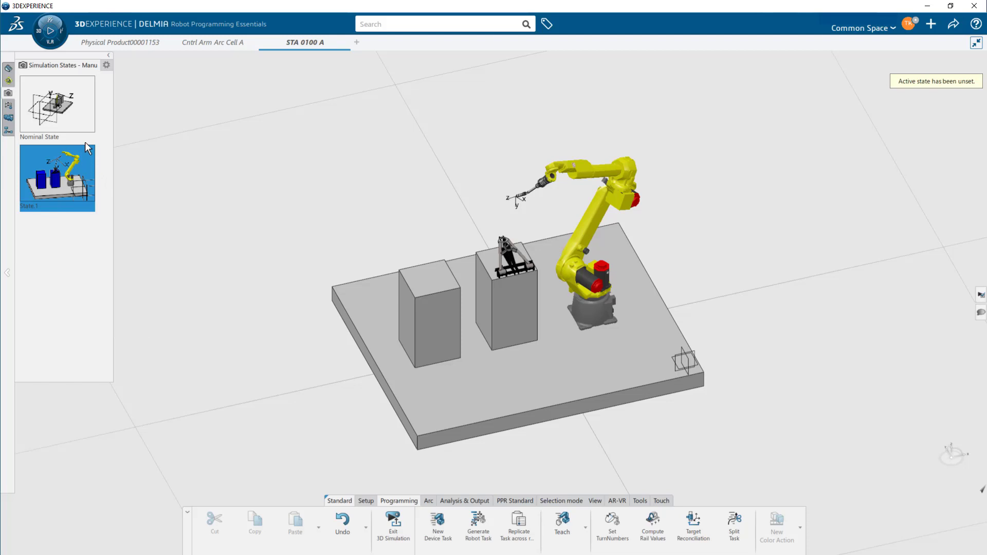
pyautogui.rightClick(81, 169)
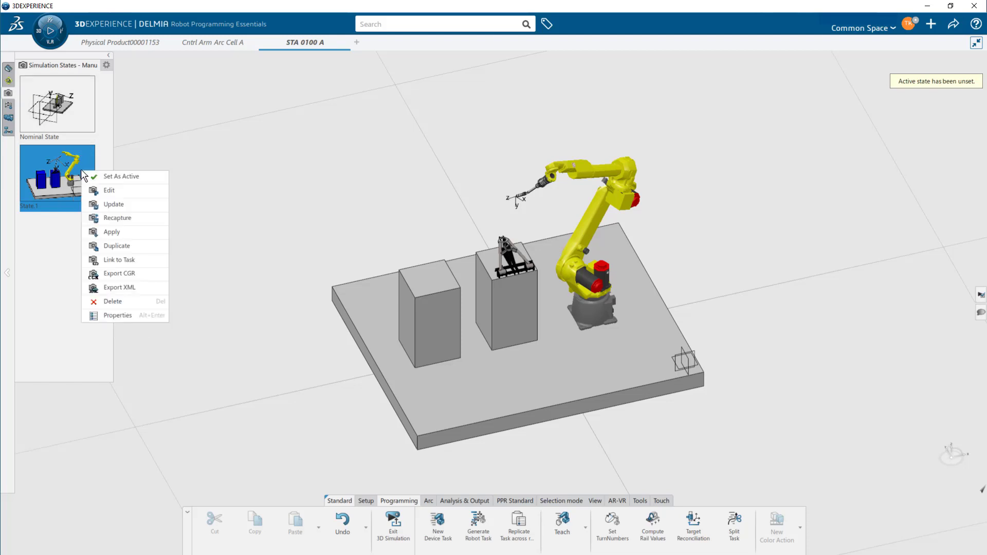
pyautogui.click(124, 179)
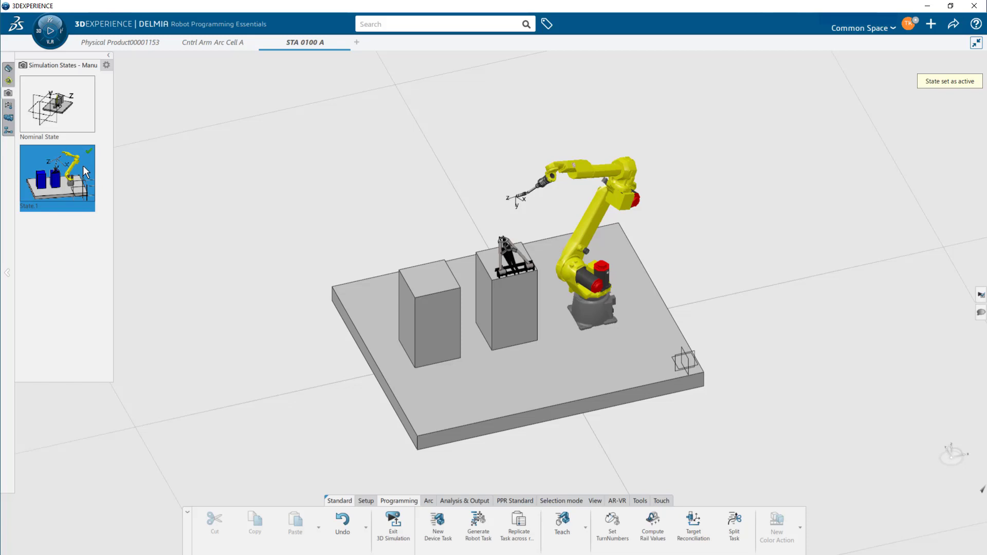
# Examine the color-coded State Definition of the station's objects for a new simulation state, and cancel its creation.
pyautogui.click(364, 497)
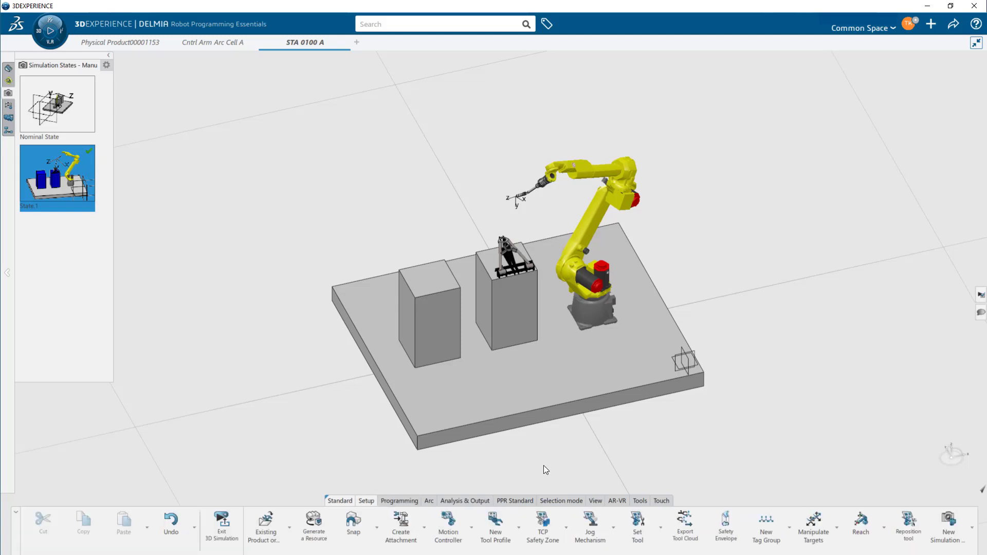
pyautogui.click(948, 524)
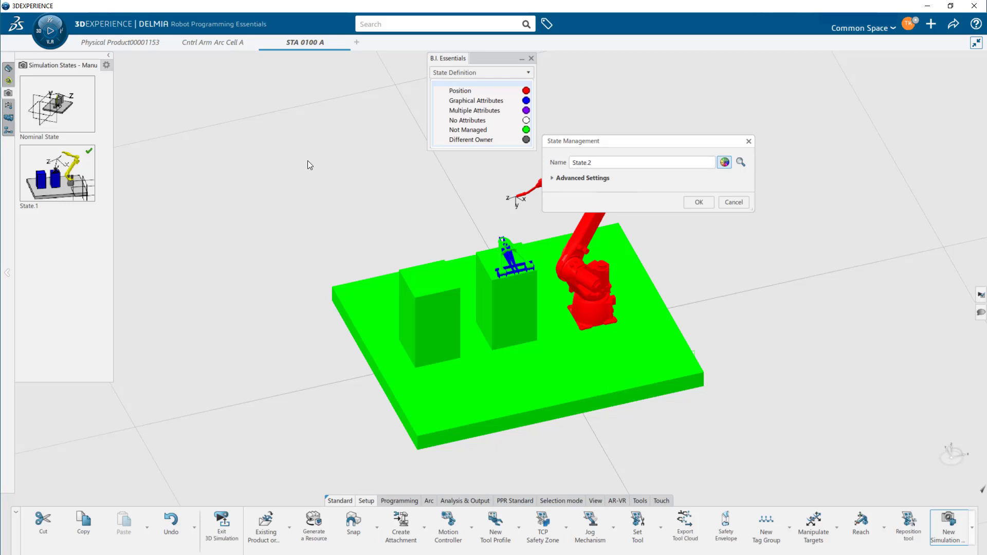
pyautogui.click(733, 201)
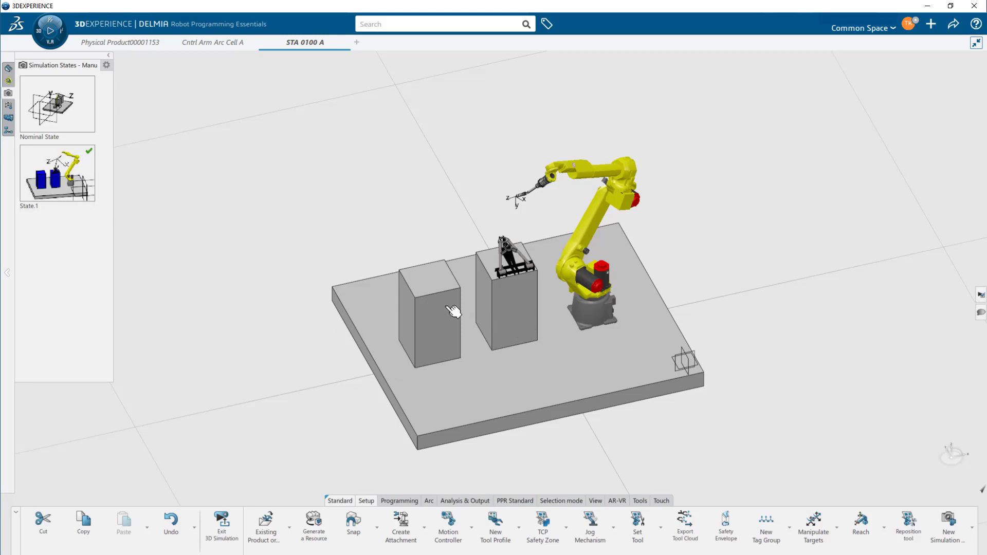
# Apply simulation state State.1 to the STA 0100 A station.
pyautogui.click(73, 174)
pyautogui.rightClick(73, 174)
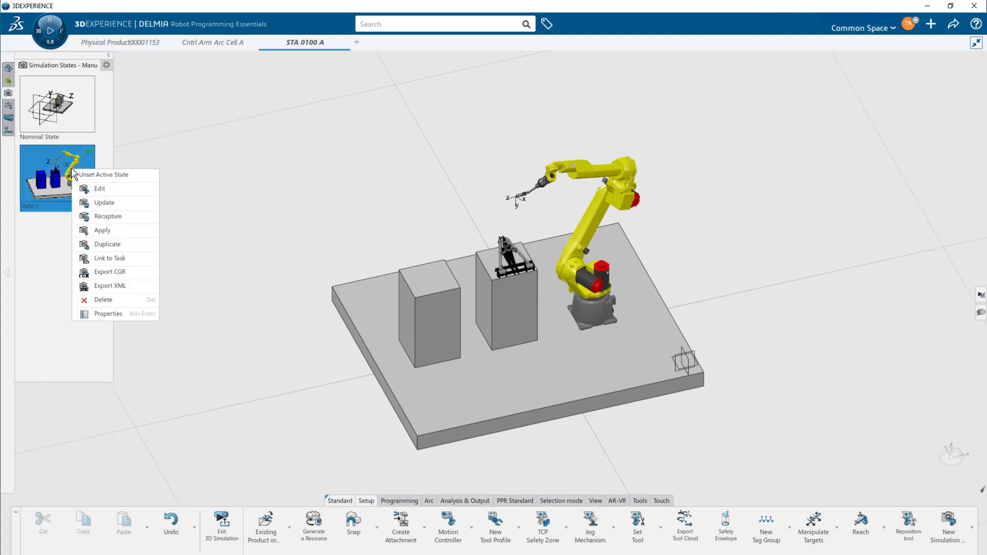
pyautogui.click(102, 230)
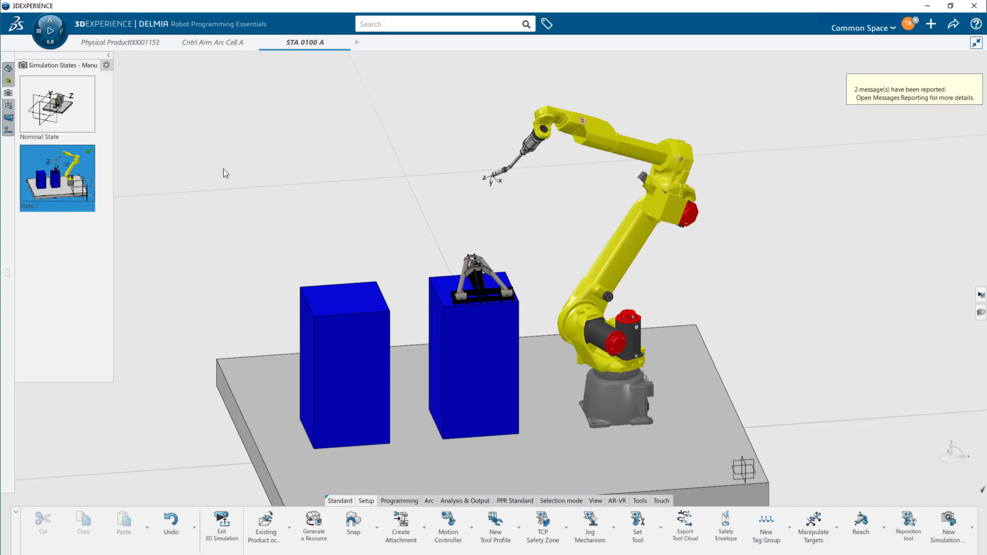
# Set the graphic color of the empty table Tbl 24 24 24.2 to No Color in its properties.
pyautogui.moveTo(263, 343); pyautogui.dragTo(330, 247, button='middle')
pyautogui.rightClick(355, 206)
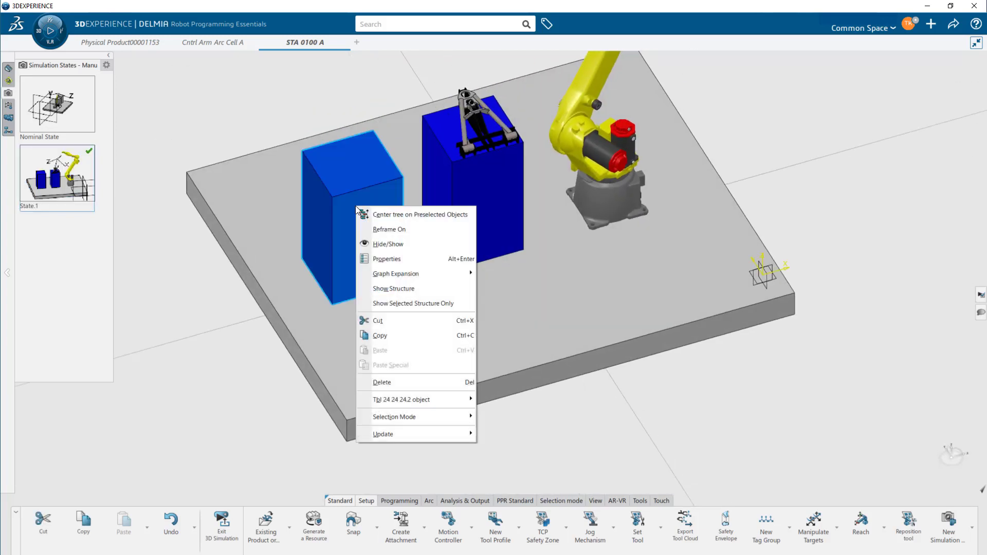
pyautogui.click(387, 258)
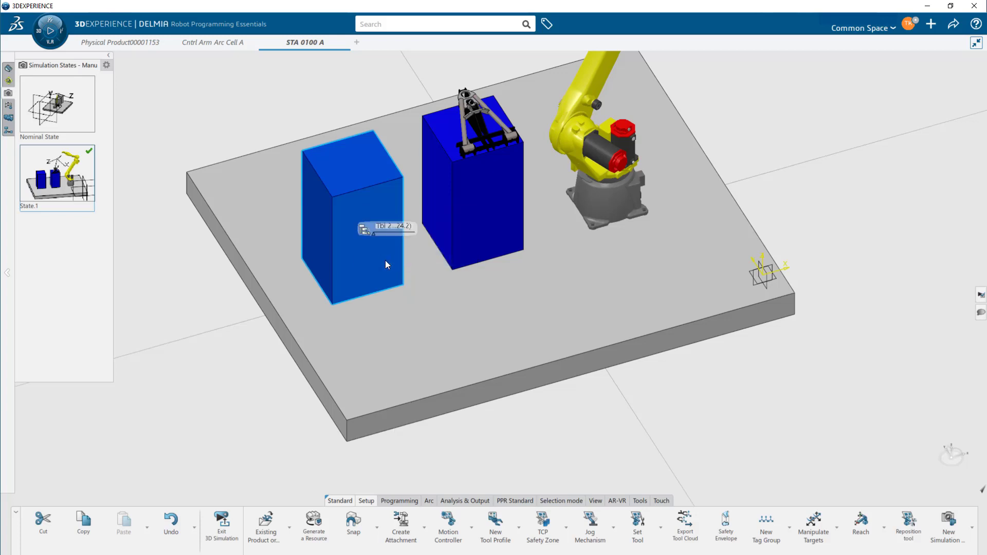
pyautogui.click(103, 212)
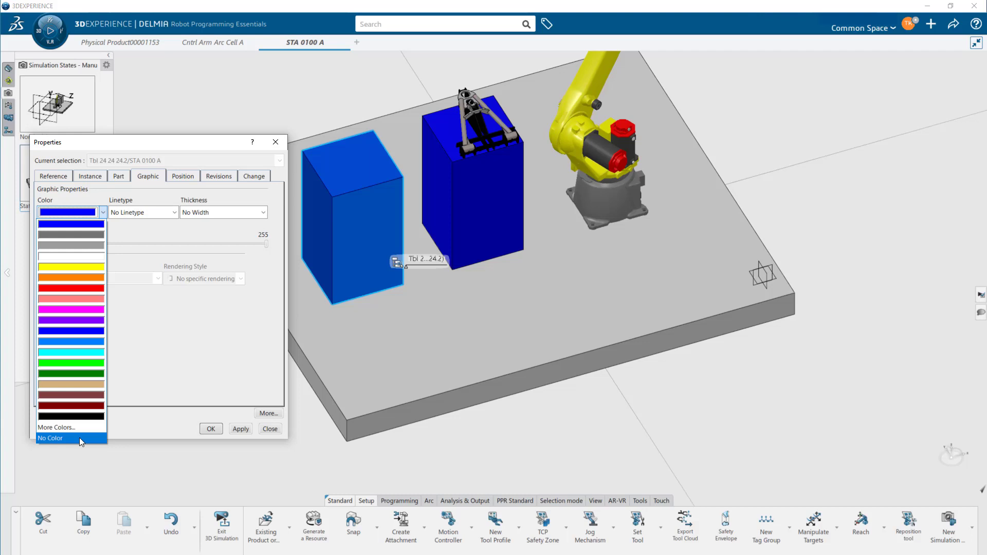
pyautogui.click(80, 437)
pyautogui.click(211, 429)
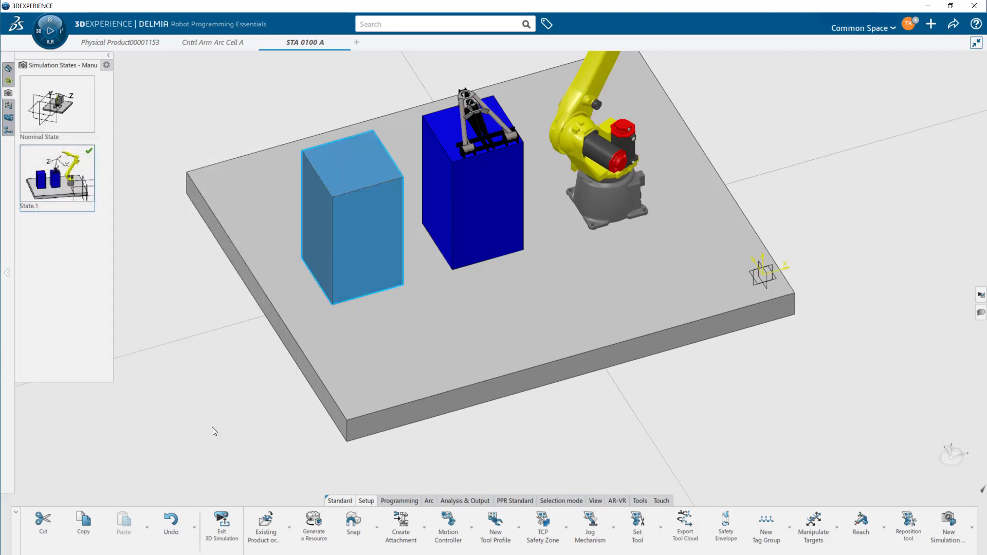
# Create a second simulation state in the global STA 0100 A context with its scope set to All objects in context.
pyautogui.click(945, 530)
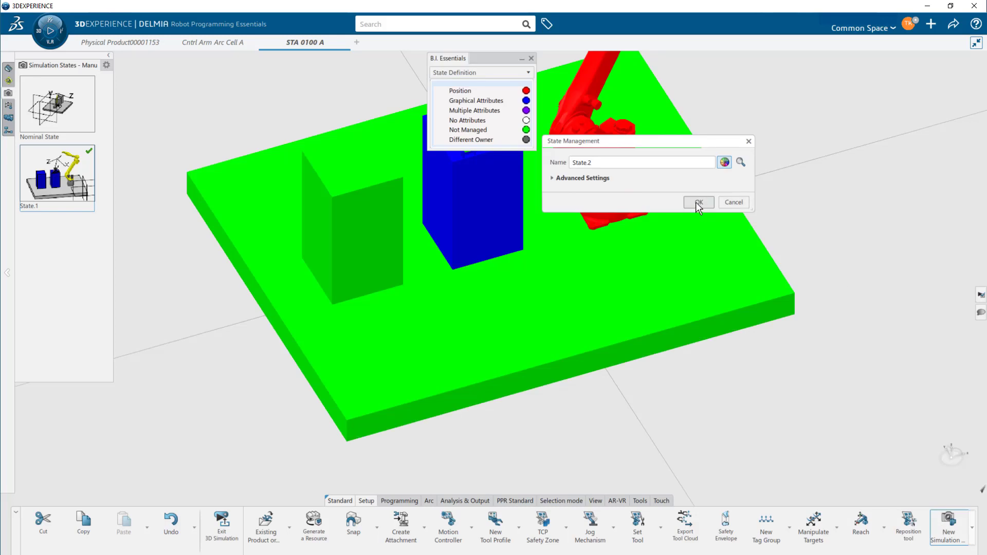
pyautogui.click(552, 178)
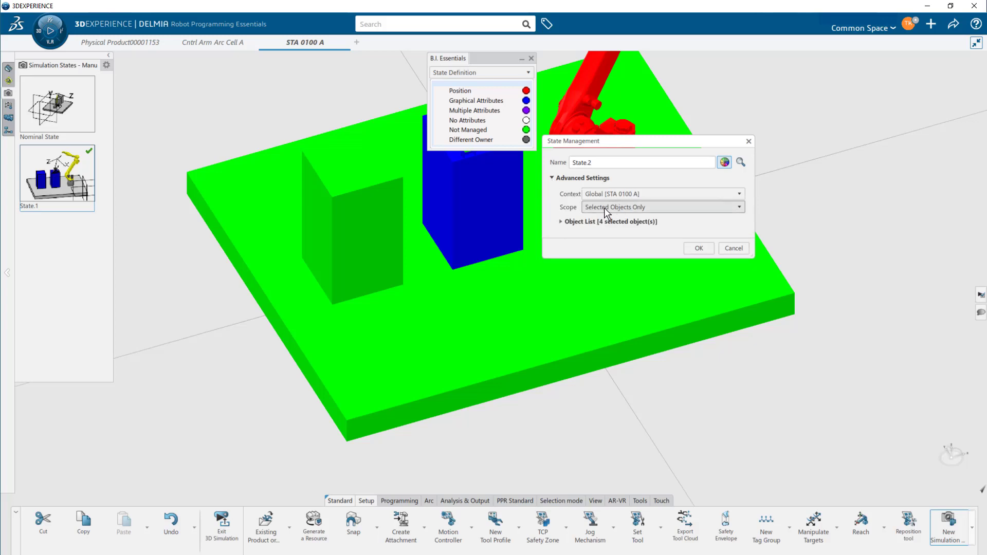
pyautogui.click(630, 203)
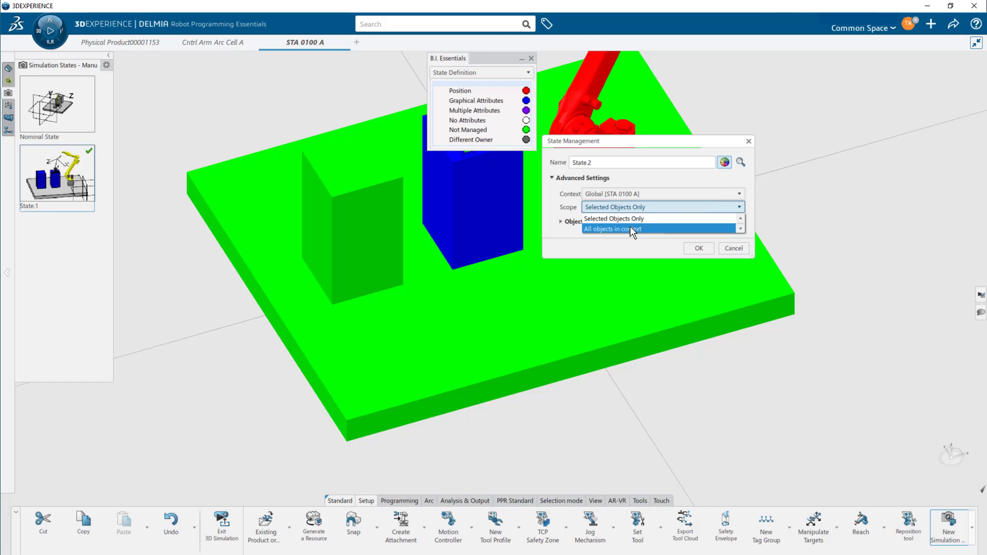
pyautogui.click(630, 224)
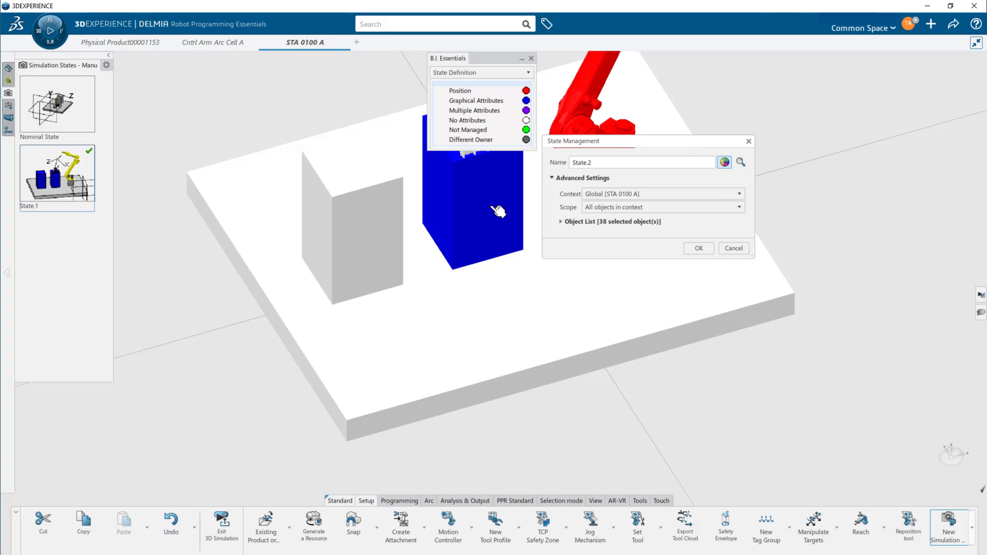
pyautogui.click(698, 248)
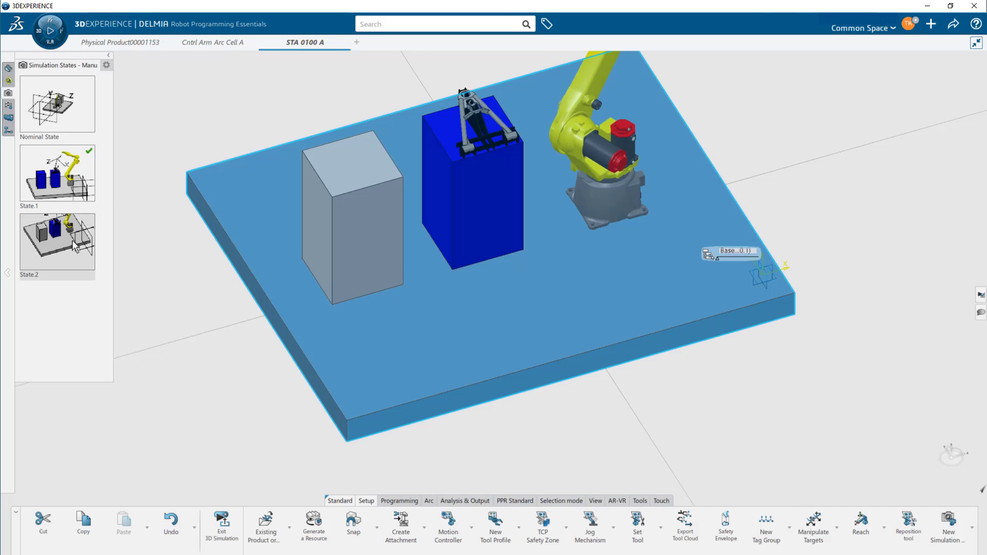
# Compare the two saved simulation states by applying State.1 and then State.2 to the station.
pyautogui.click(82, 181)
pyautogui.rightClick(78, 177)
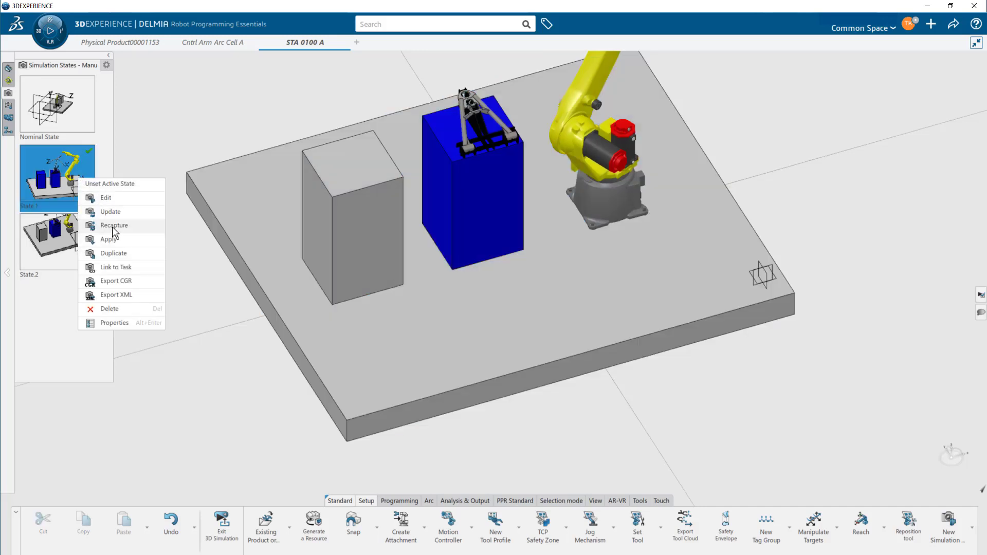
pyautogui.click(124, 240)
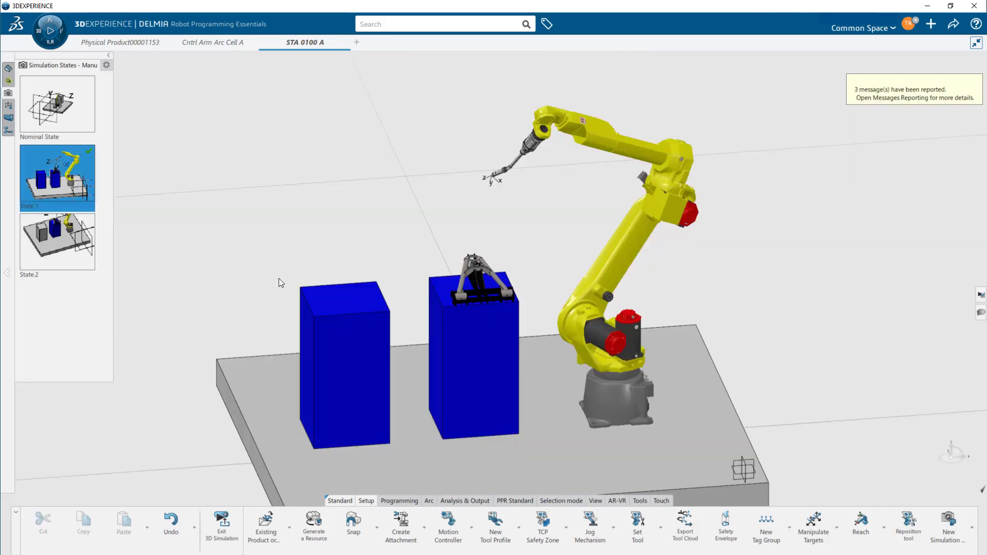
pyautogui.click(50, 243)
pyautogui.rightClick(50, 242)
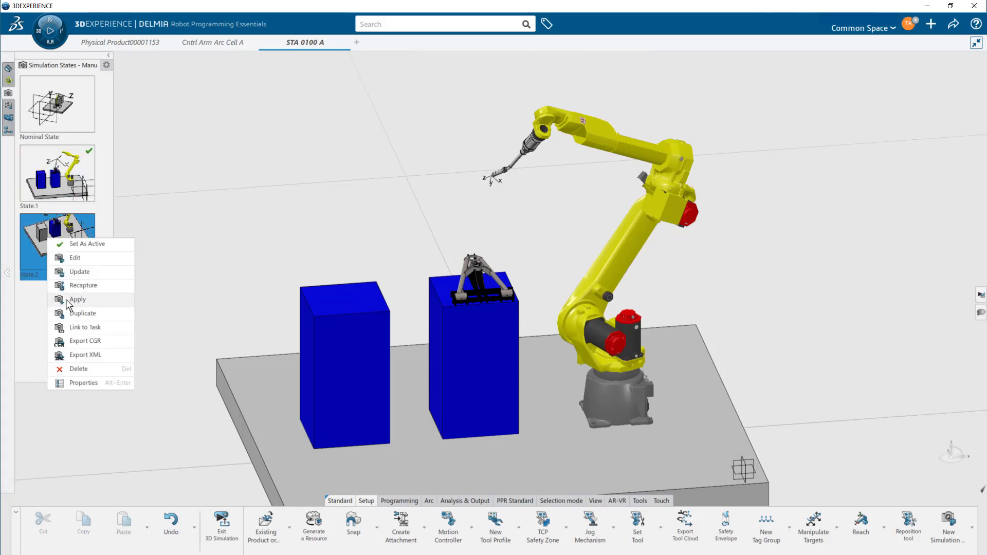
pyautogui.click(75, 300)
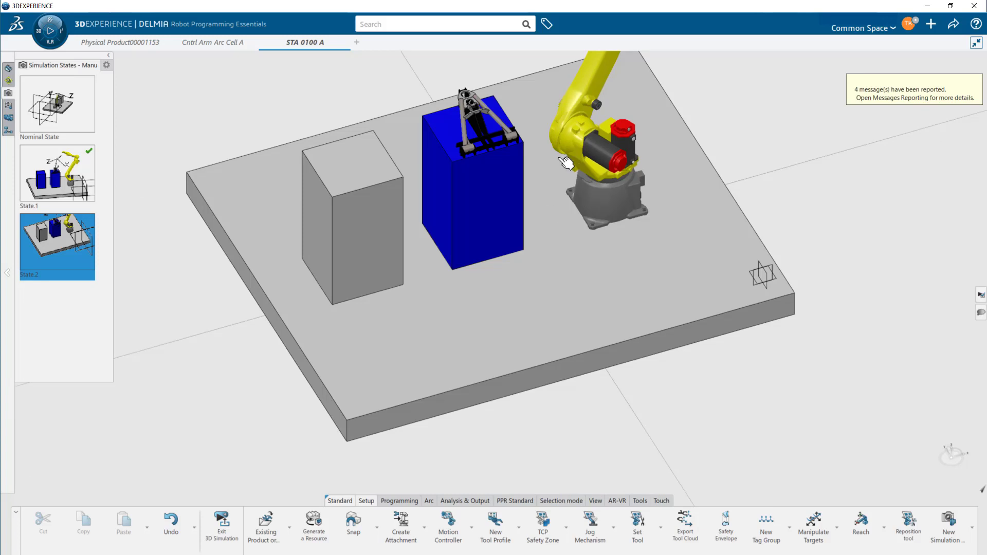
# Enable automatic snapping of the compass to the selected object and move the robot about 1948 mm along the base to its near corner.
pyautogui.moveTo(520, 193); pyautogui.dragTo(496, 290, button='middle')
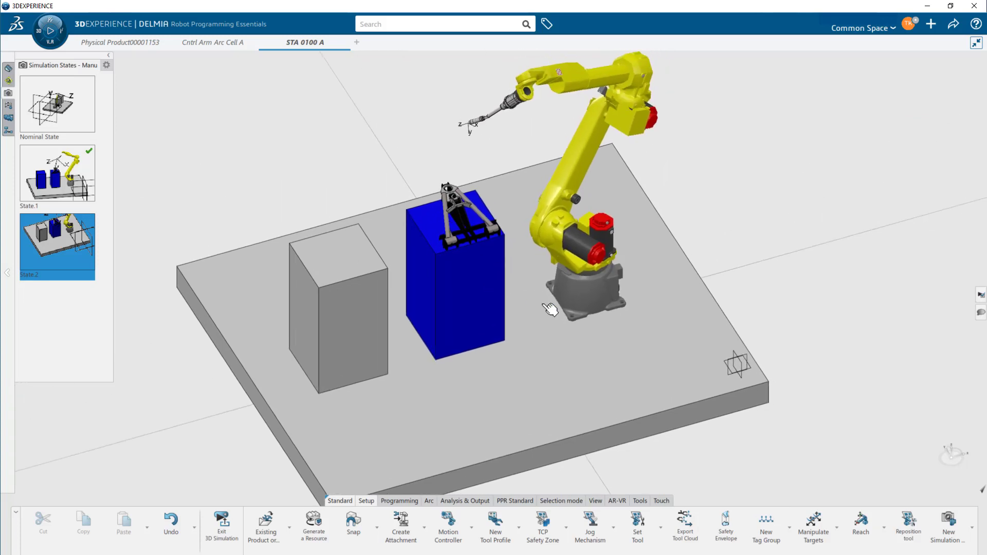
pyautogui.rightClick(953, 469)
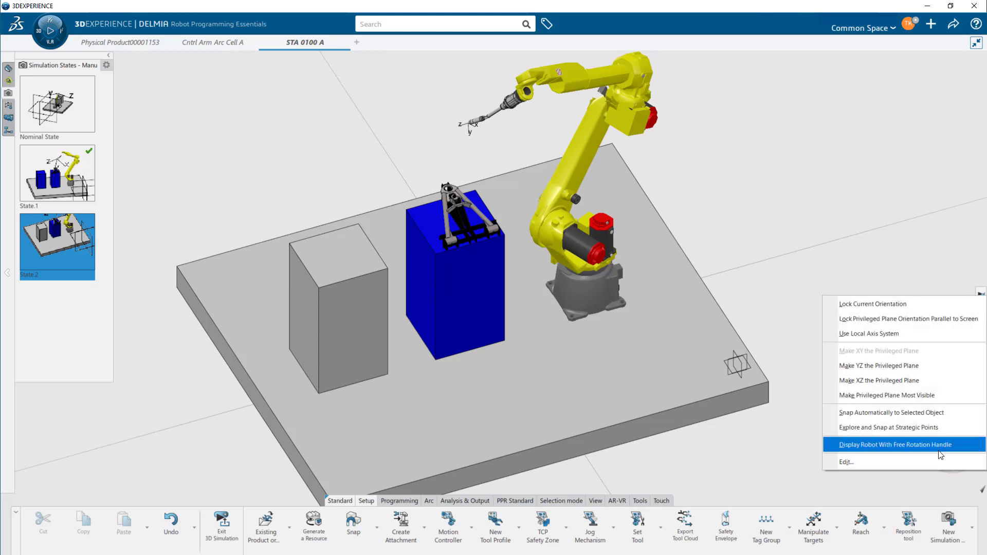
pyautogui.click(925, 428)
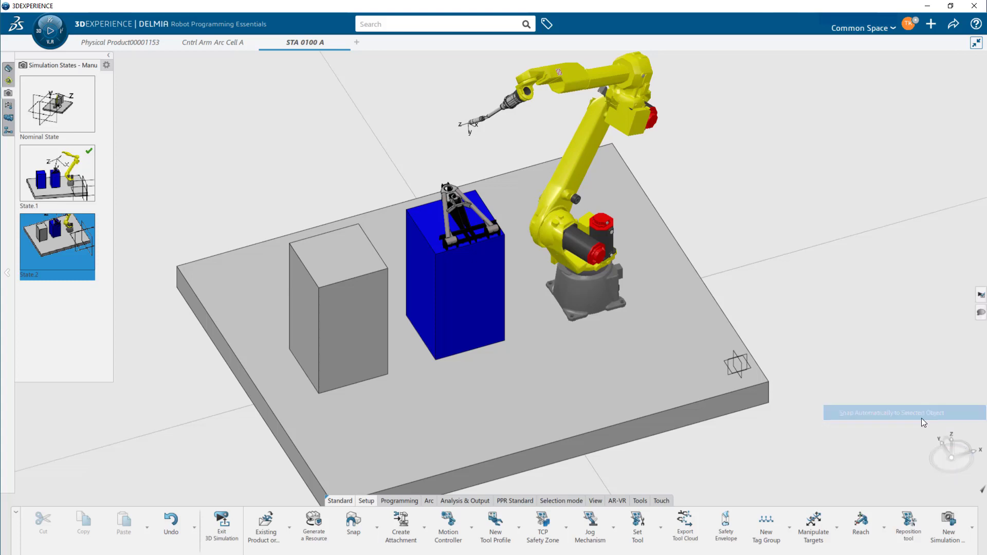
pyautogui.click(588, 289)
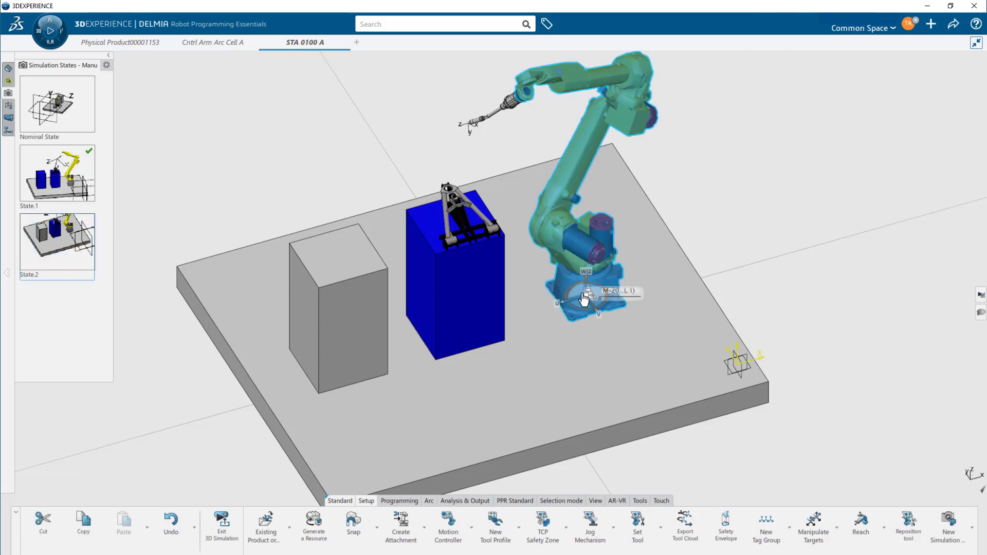
pyautogui.moveTo(578, 288); pyautogui.dragTo(349, 469)
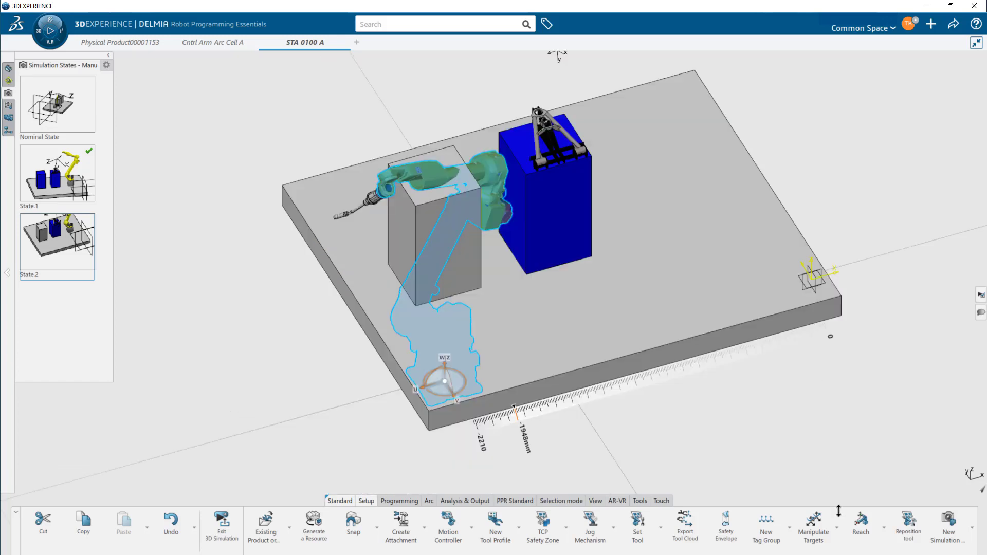
# Create simulation state State.3 in the global STA 0100 A context with its scope set to All objects in context.
pyautogui.click(936, 521)
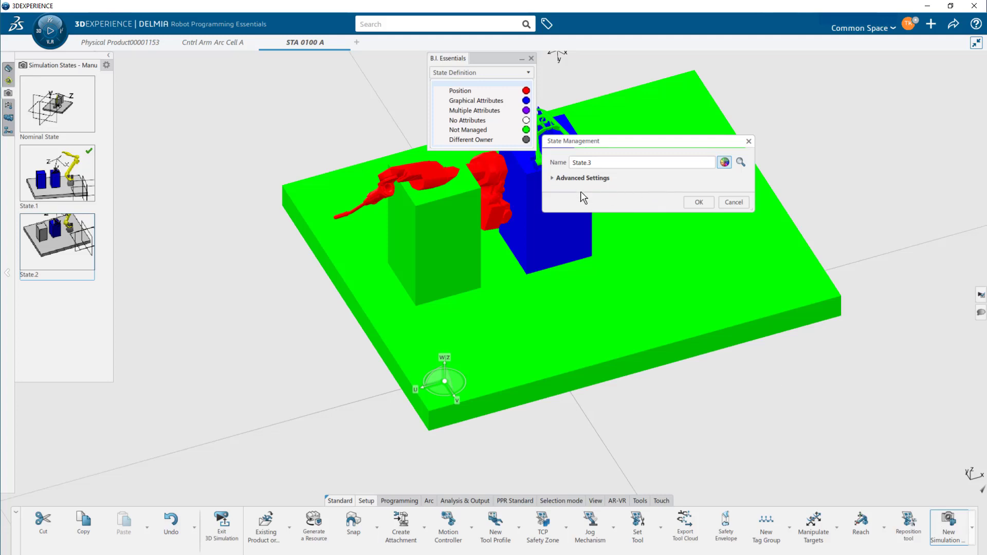
pyautogui.click(560, 176)
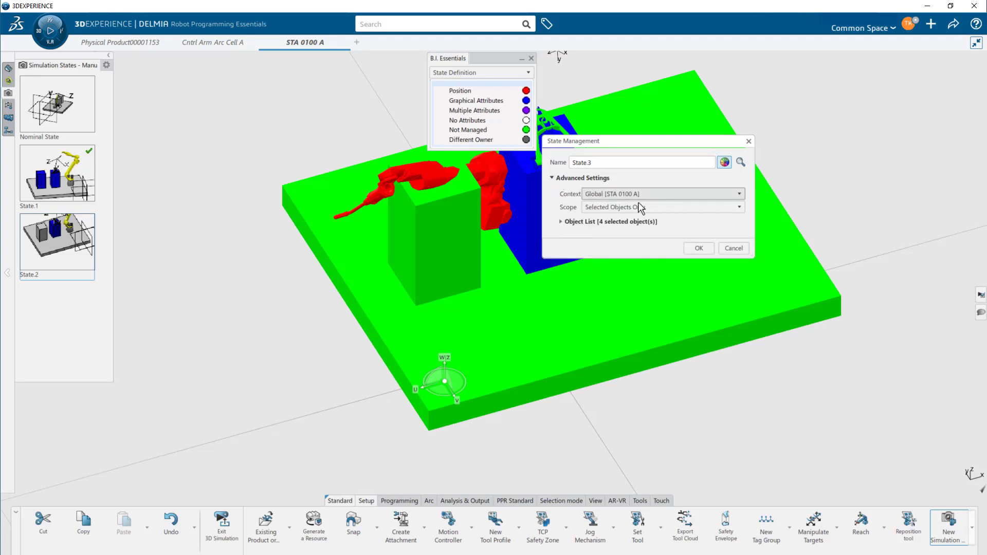
pyautogui.click(655, 207)
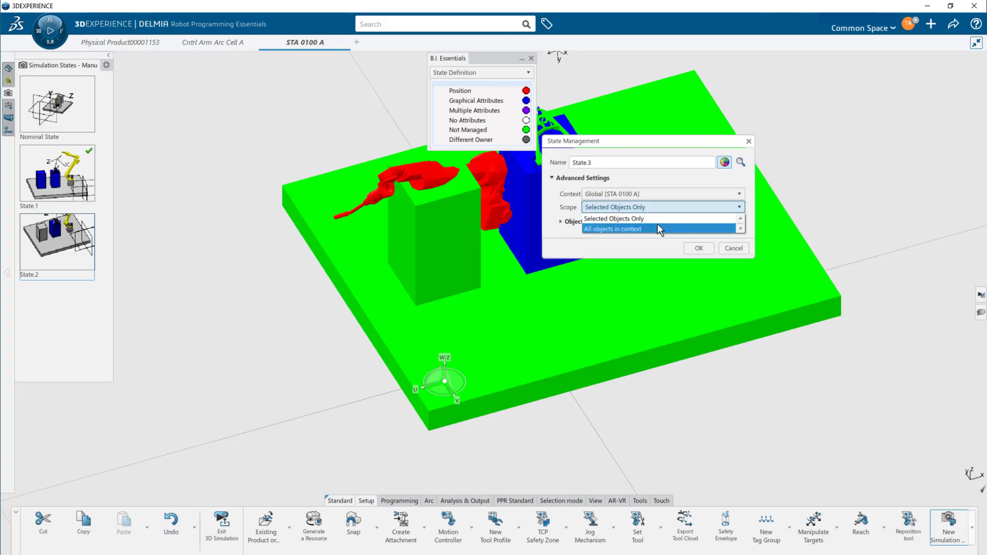
pyautogui.click(658, 228)
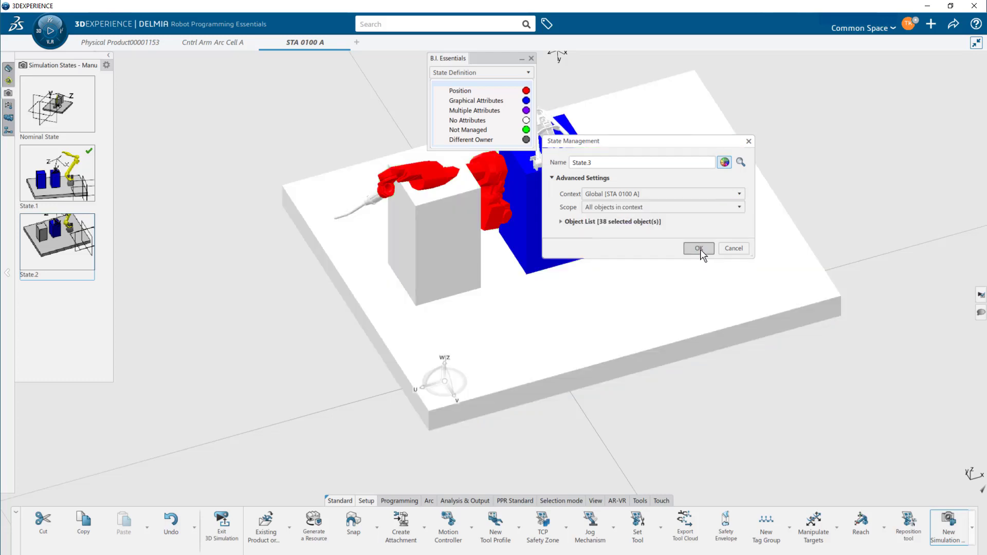
pyautogui.click(699, 248)
# Compare the three saved simulation states by applying State.1, State.2 and State.3 to the station in turn.
pyautogui.moveTo(710, 249); pyautogui.dragTo(432, 287, button='middle')
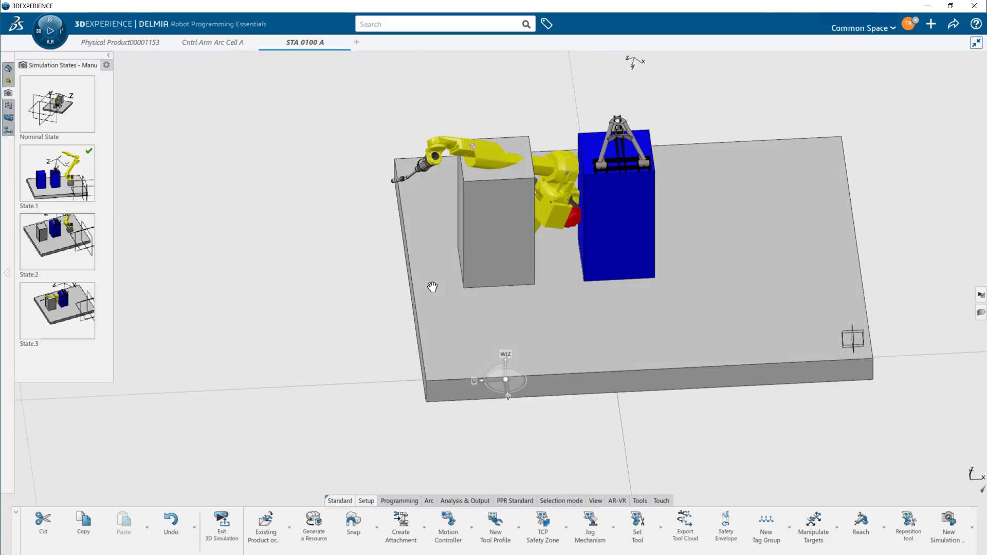
pyautogui.scroll(-3, 430, 298)
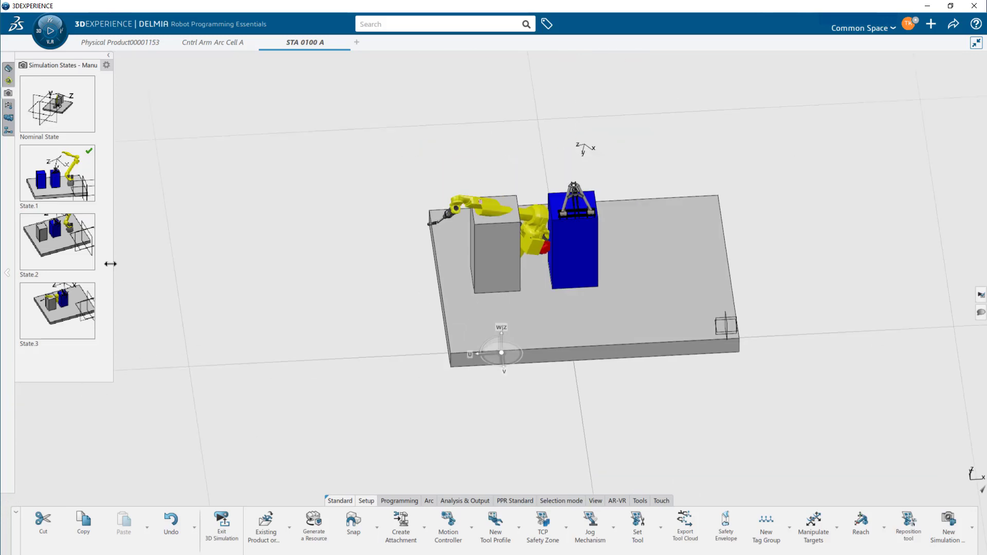
pyautogui.click(73, 165)
pyautogui.rightClick(73, 165)
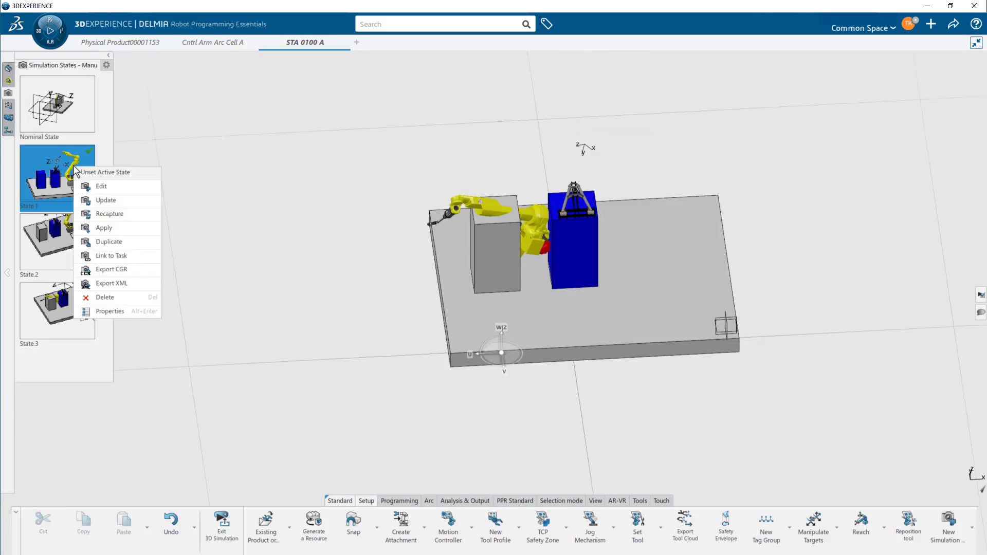
pyautogui.click(116, 226)
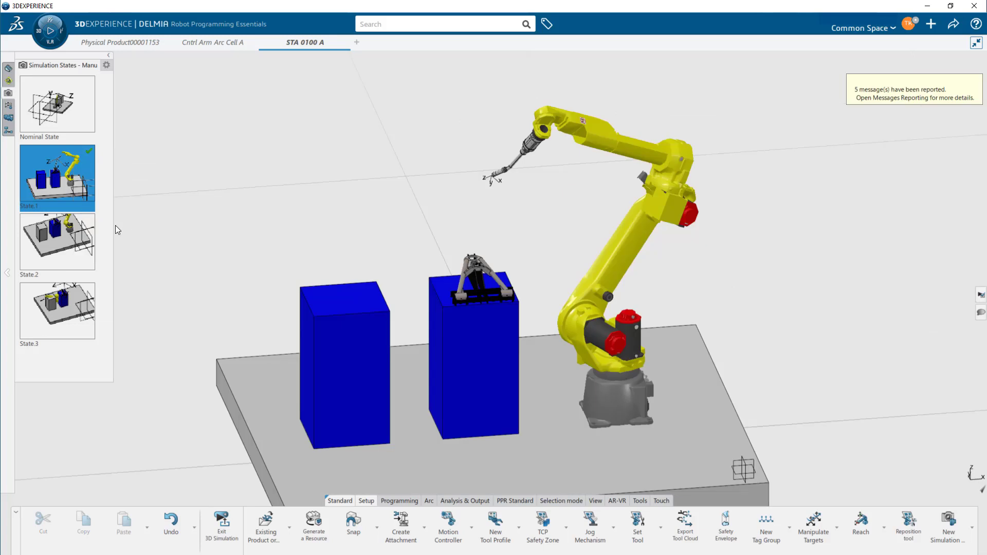
pyautogui.click(76, 235)
pyautogui.rightClick(77, 233)
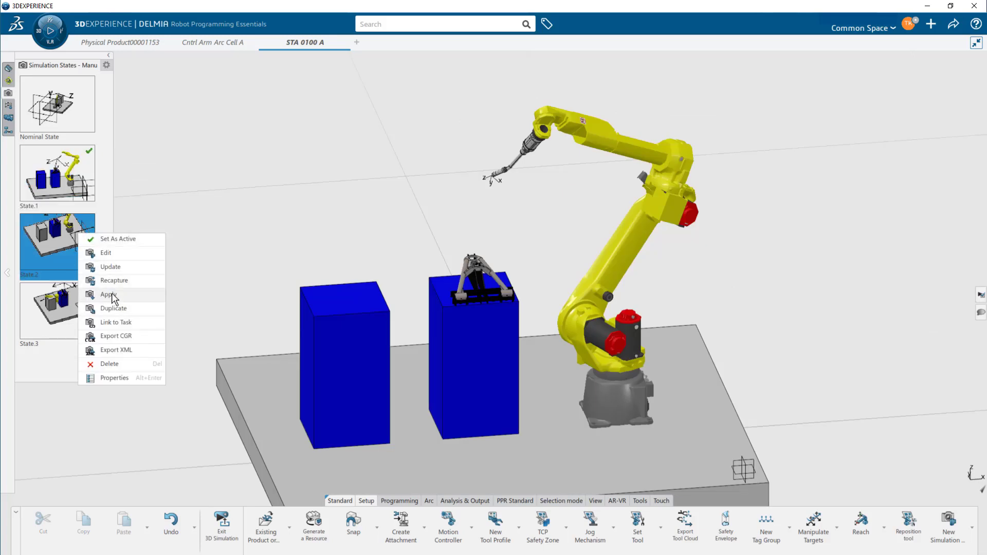
pyautogui.click(109, 293)
pyautogui.click(66, 306)
pyautogui.rightClick(66, 307)
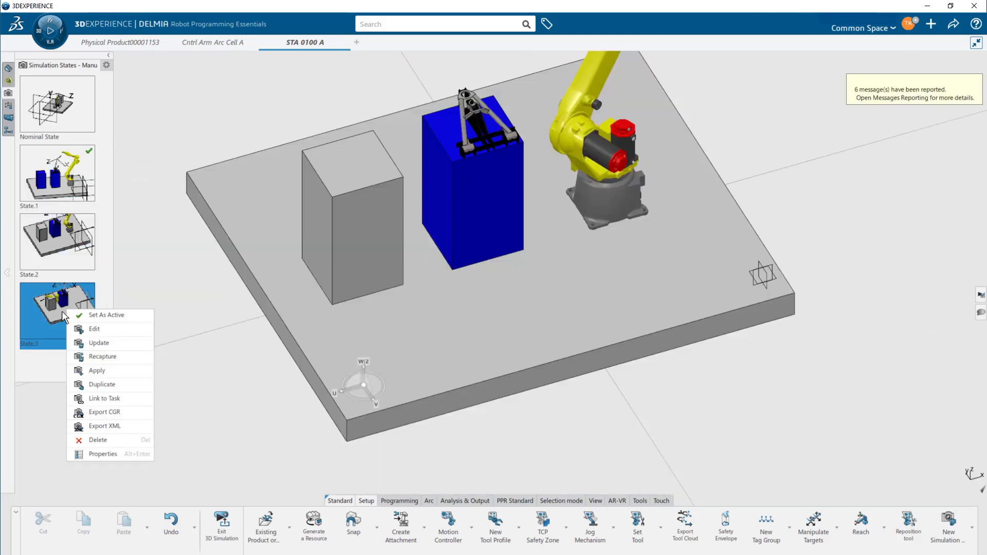
pyautogui.click(94, 370)
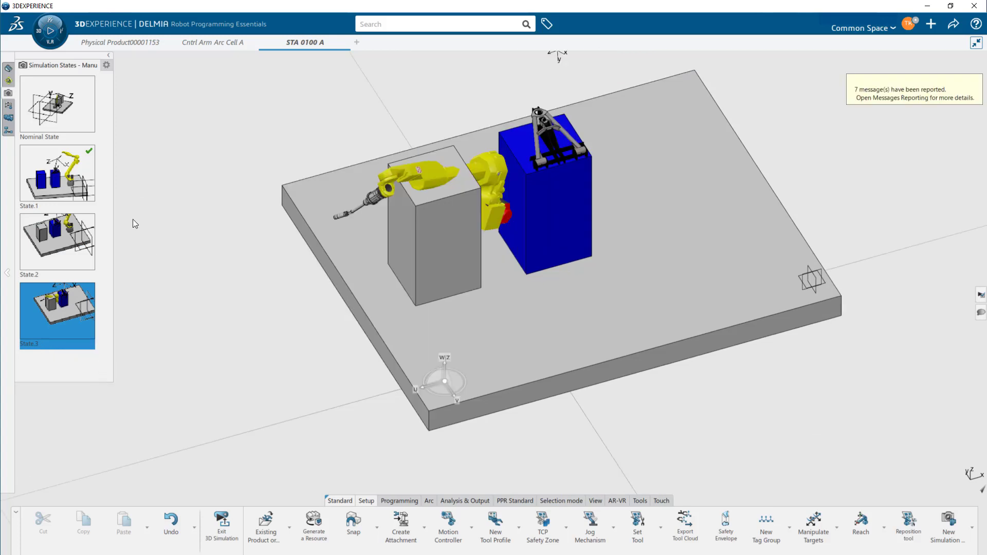
# Return the station to simulation state State.1.
pyautogui.click(49, 168)
pyautogui.rightClick(49, 167)
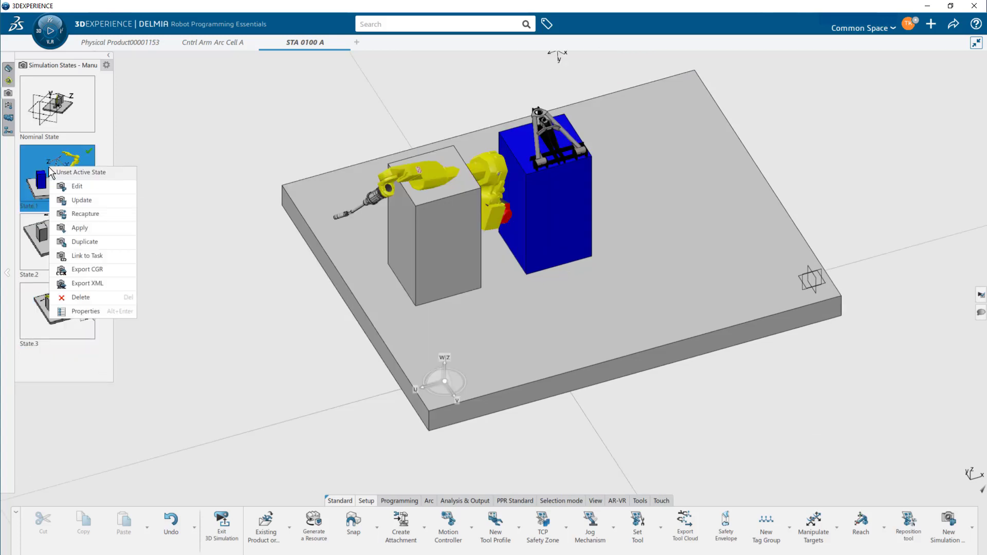
pyautogui.click(90, 226)
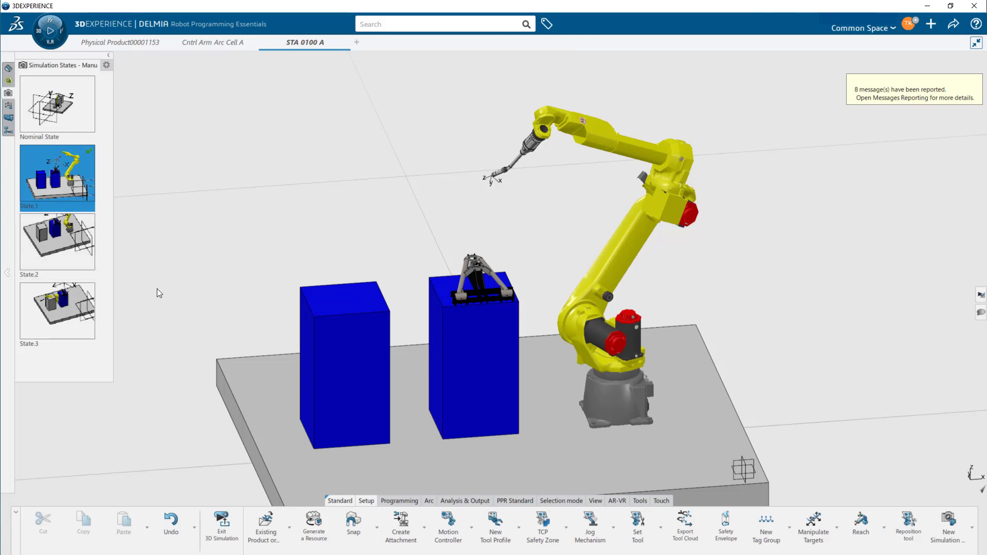
# Tip the robot over with the compass and move it off the base by about 1769 mm.
pyautogui.click(622, 414)
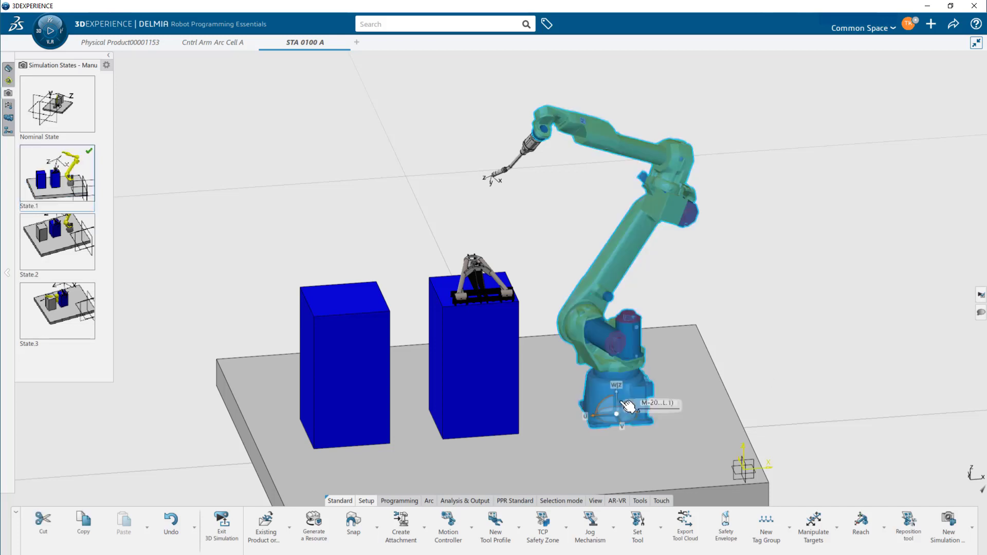
pyautogui.moveTo(605, 441); pyautogui.dragTo(647, 468)
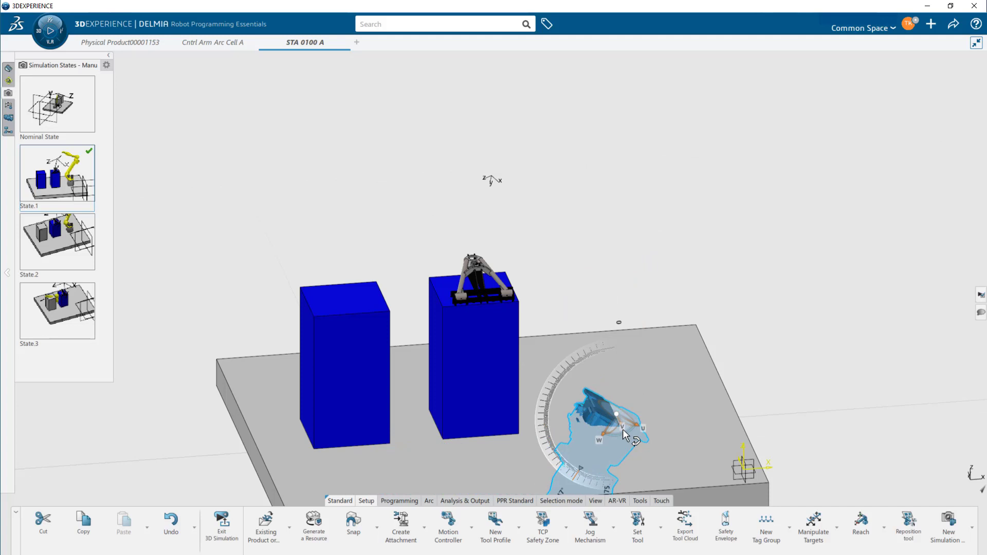
pyautogui.moveTo(634, 422); pyautogui.dragTo(956, 514)
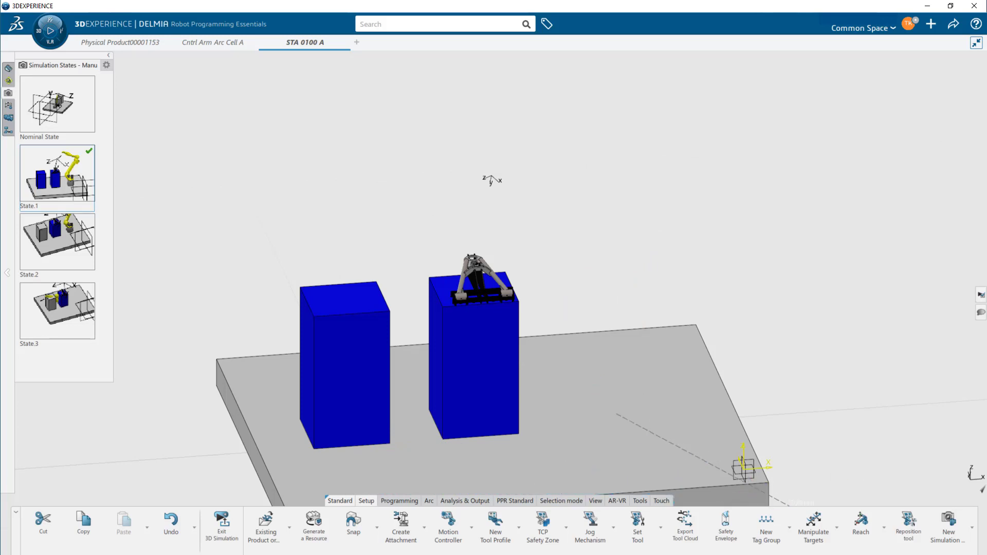
pyautogui.moveTo(585, 406); pyautogui.dragTo(580, 257, button='middle')
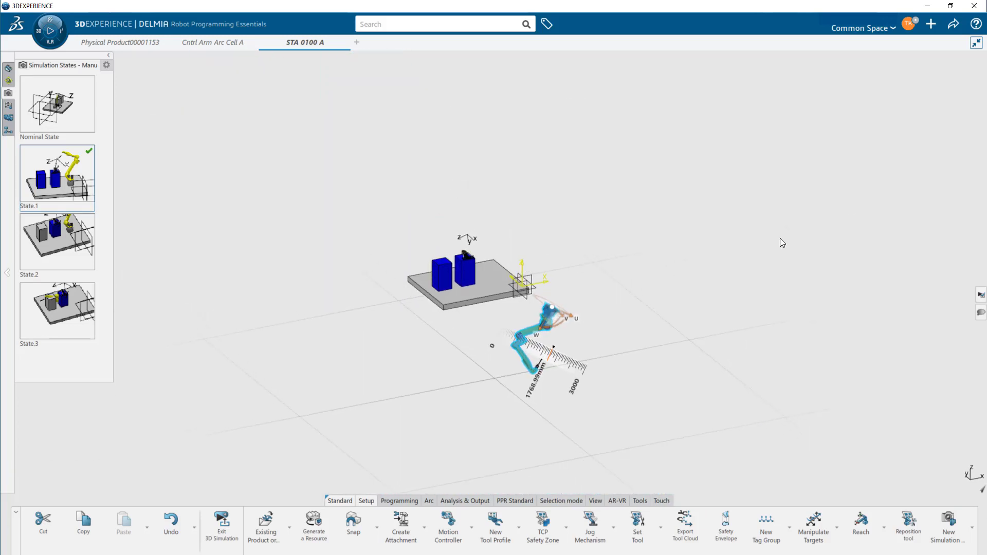
pyautogui.moveTo(532, 360); pyautogui.dragTo(516, 387, button='middle')
pyautogui.scroll(5, 532, 311)
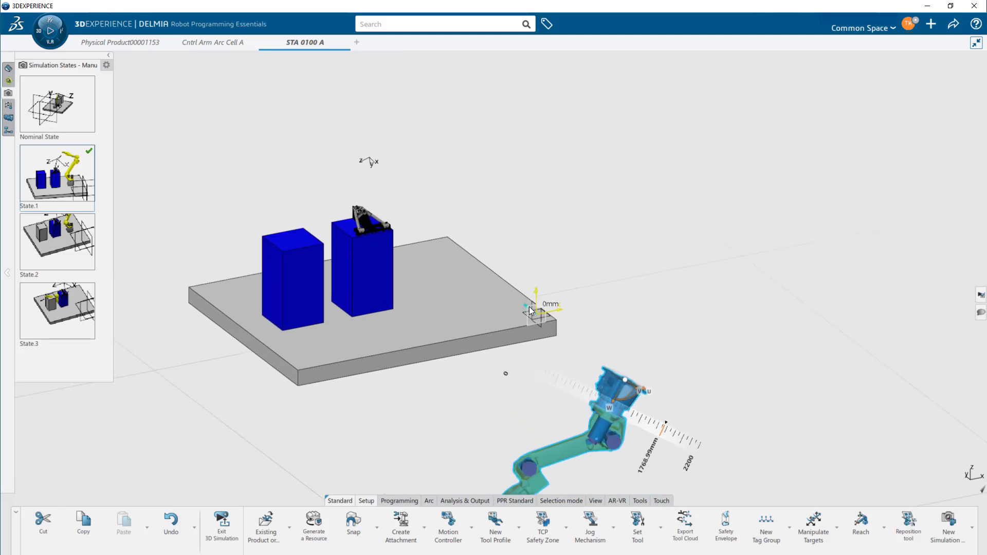
# Restore the displaced robot by applying State.1, and switch the station to State.2.
pyautogui.rightClick(78, 174)
pyautogui.click(106, 238)
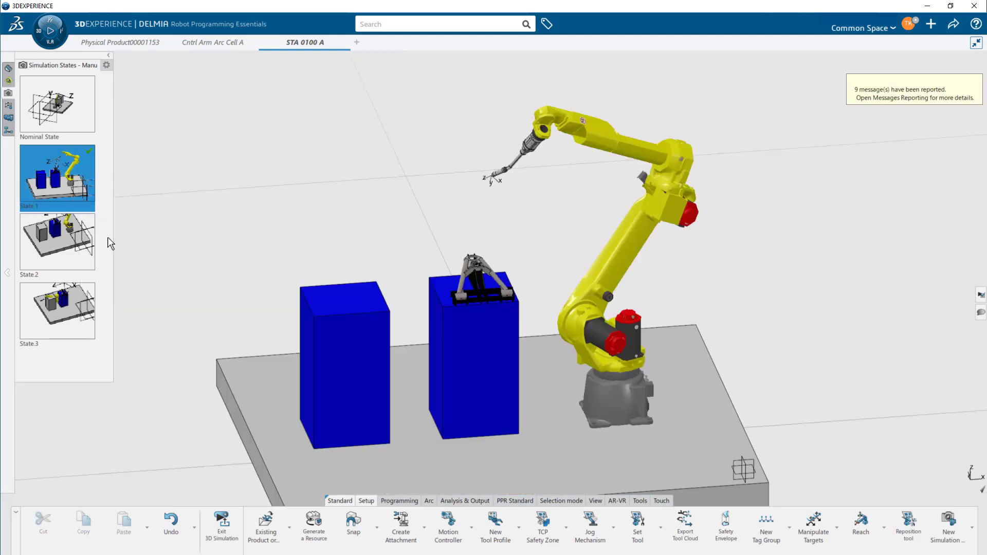
pyautogui.rightClick(66, 241)
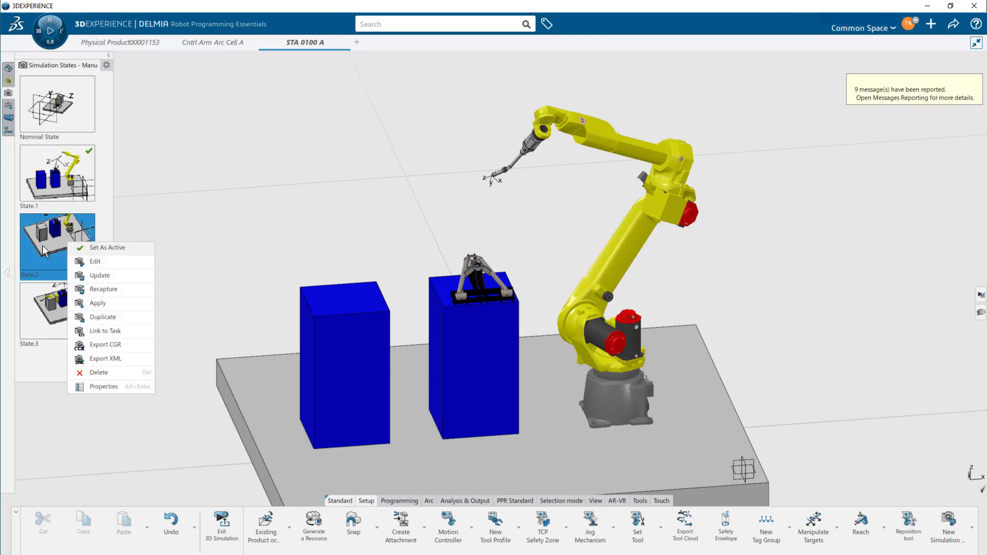
pyautogui.click(117, 304)
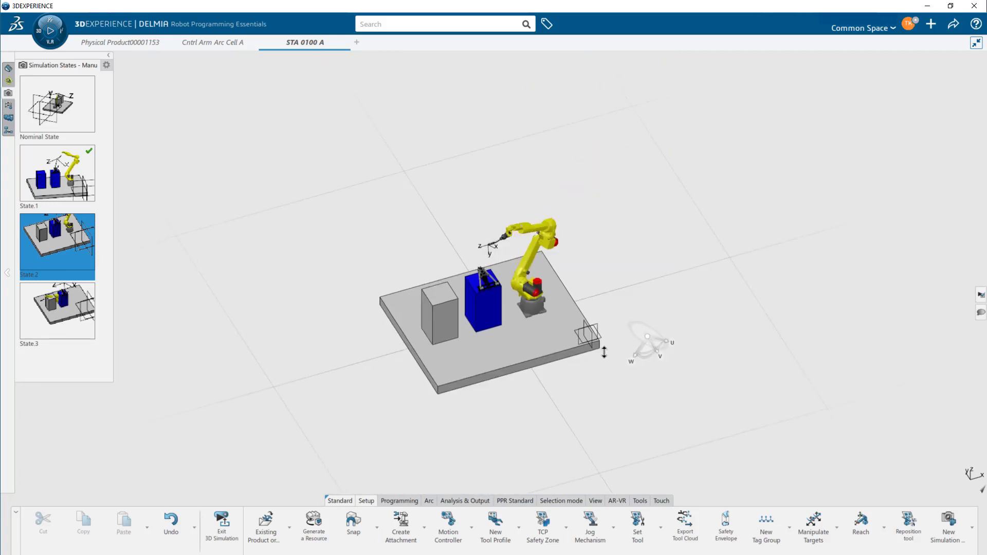